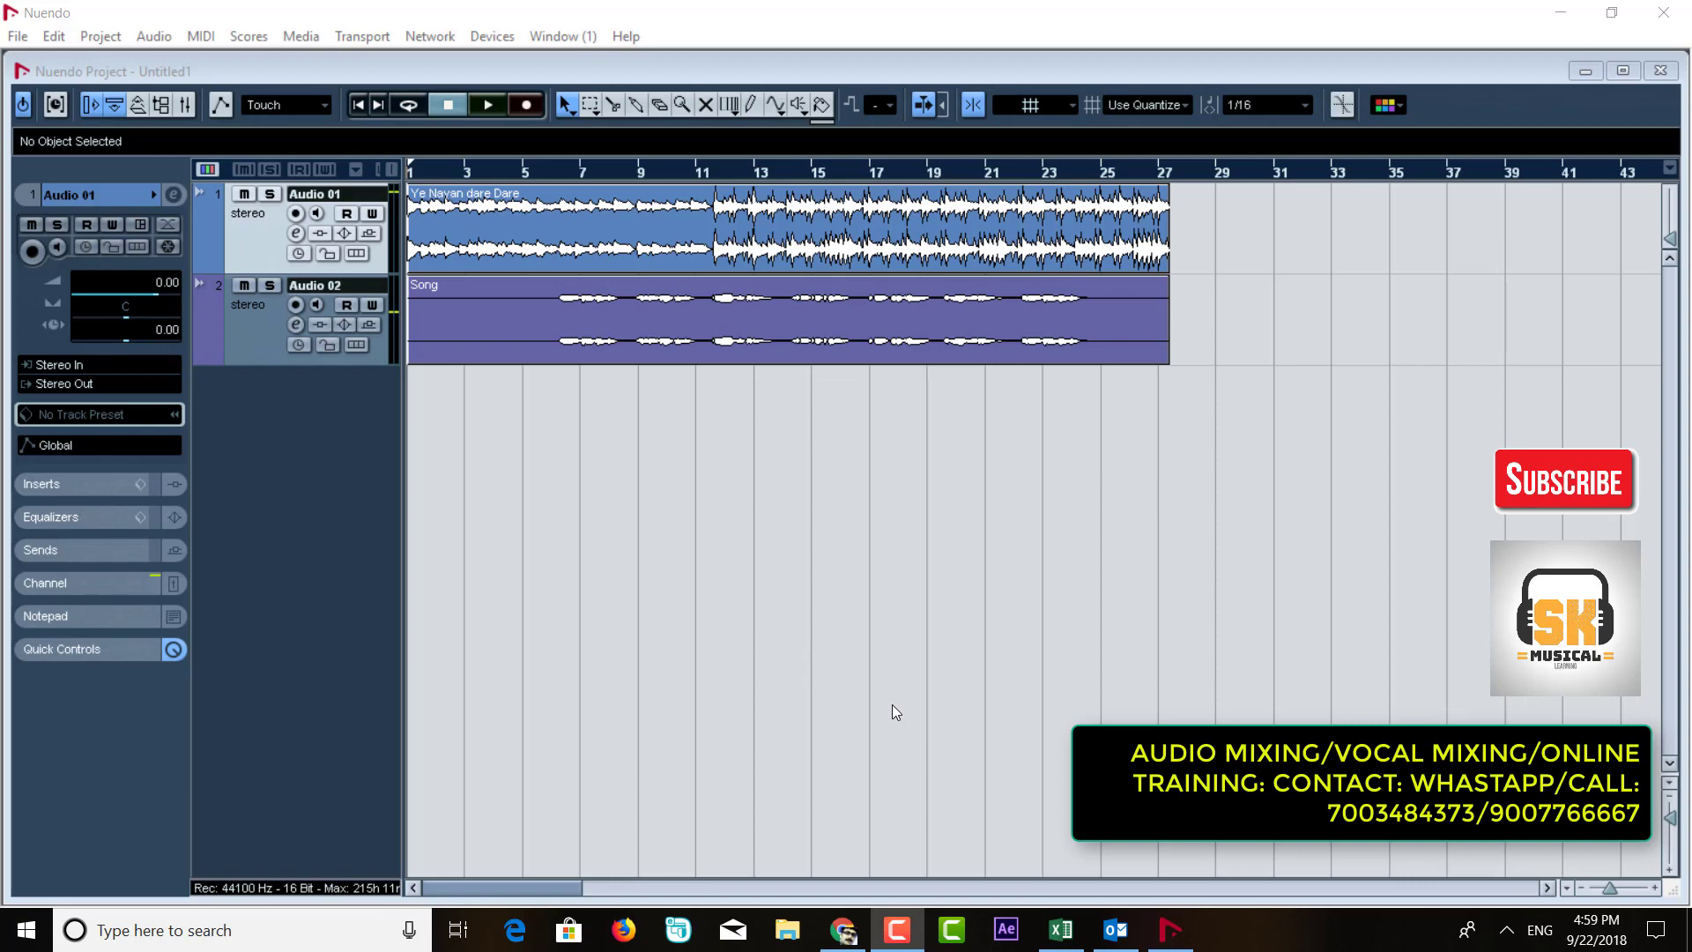
# Step: Show the transport panel and enlarge the heights of the Audio 01 and Audio 02 tracks
pyautogui.press('F2')
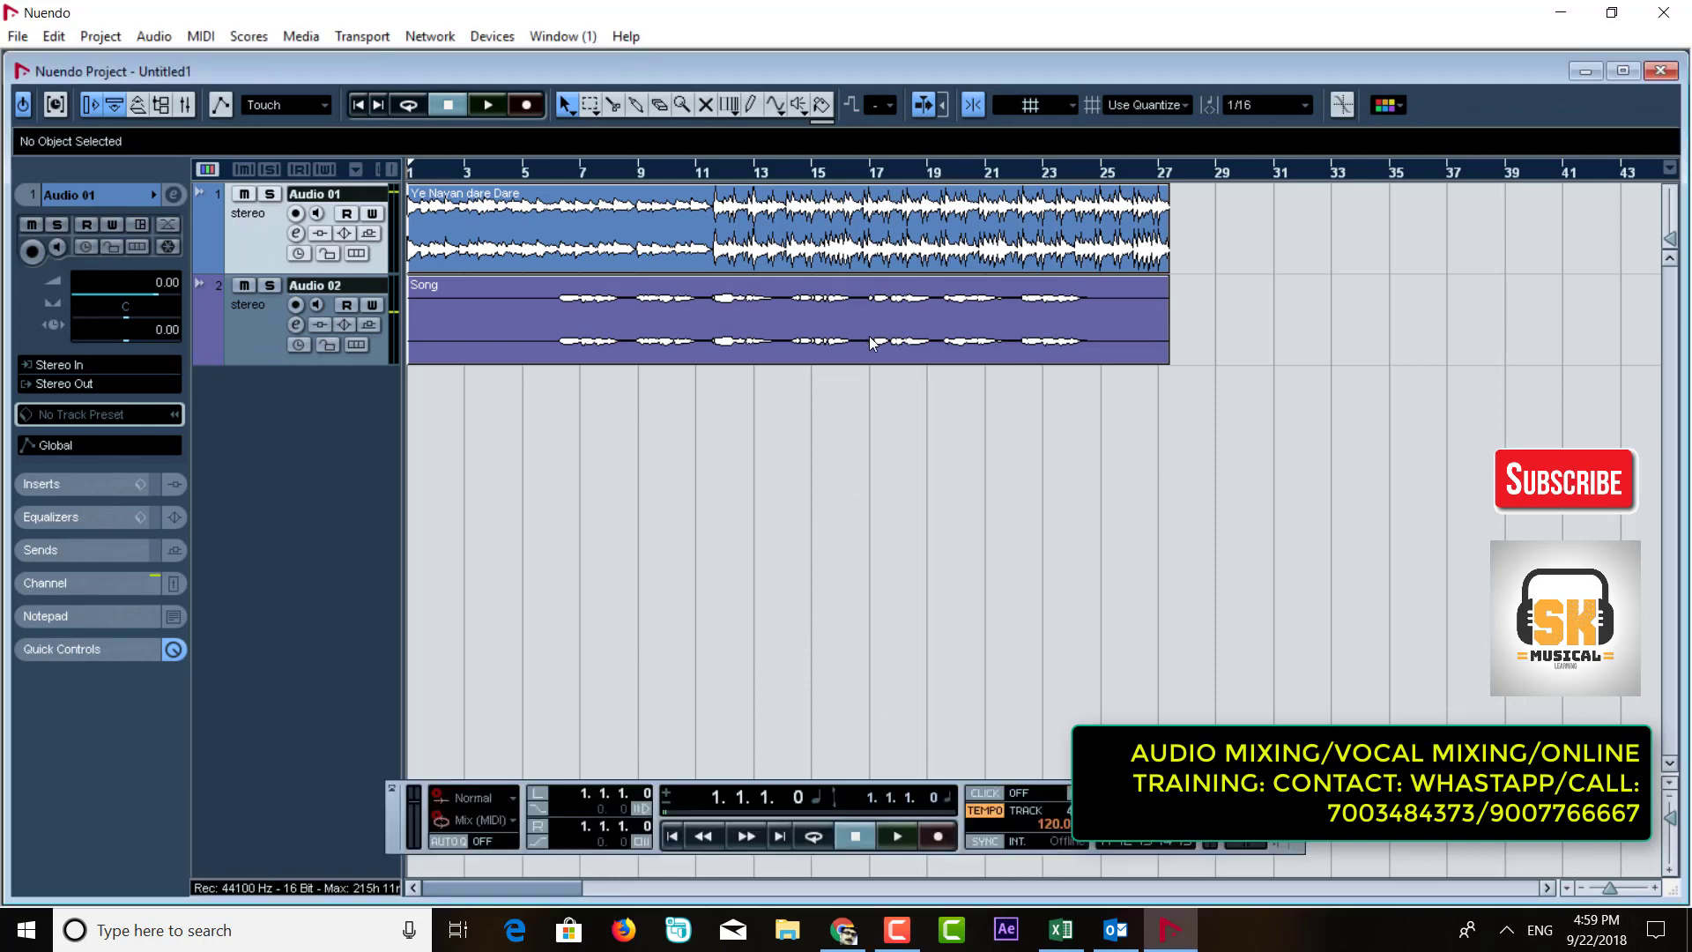
pyautogui.moveTo(332, 364); pyautogui.dragTo(331, 444)
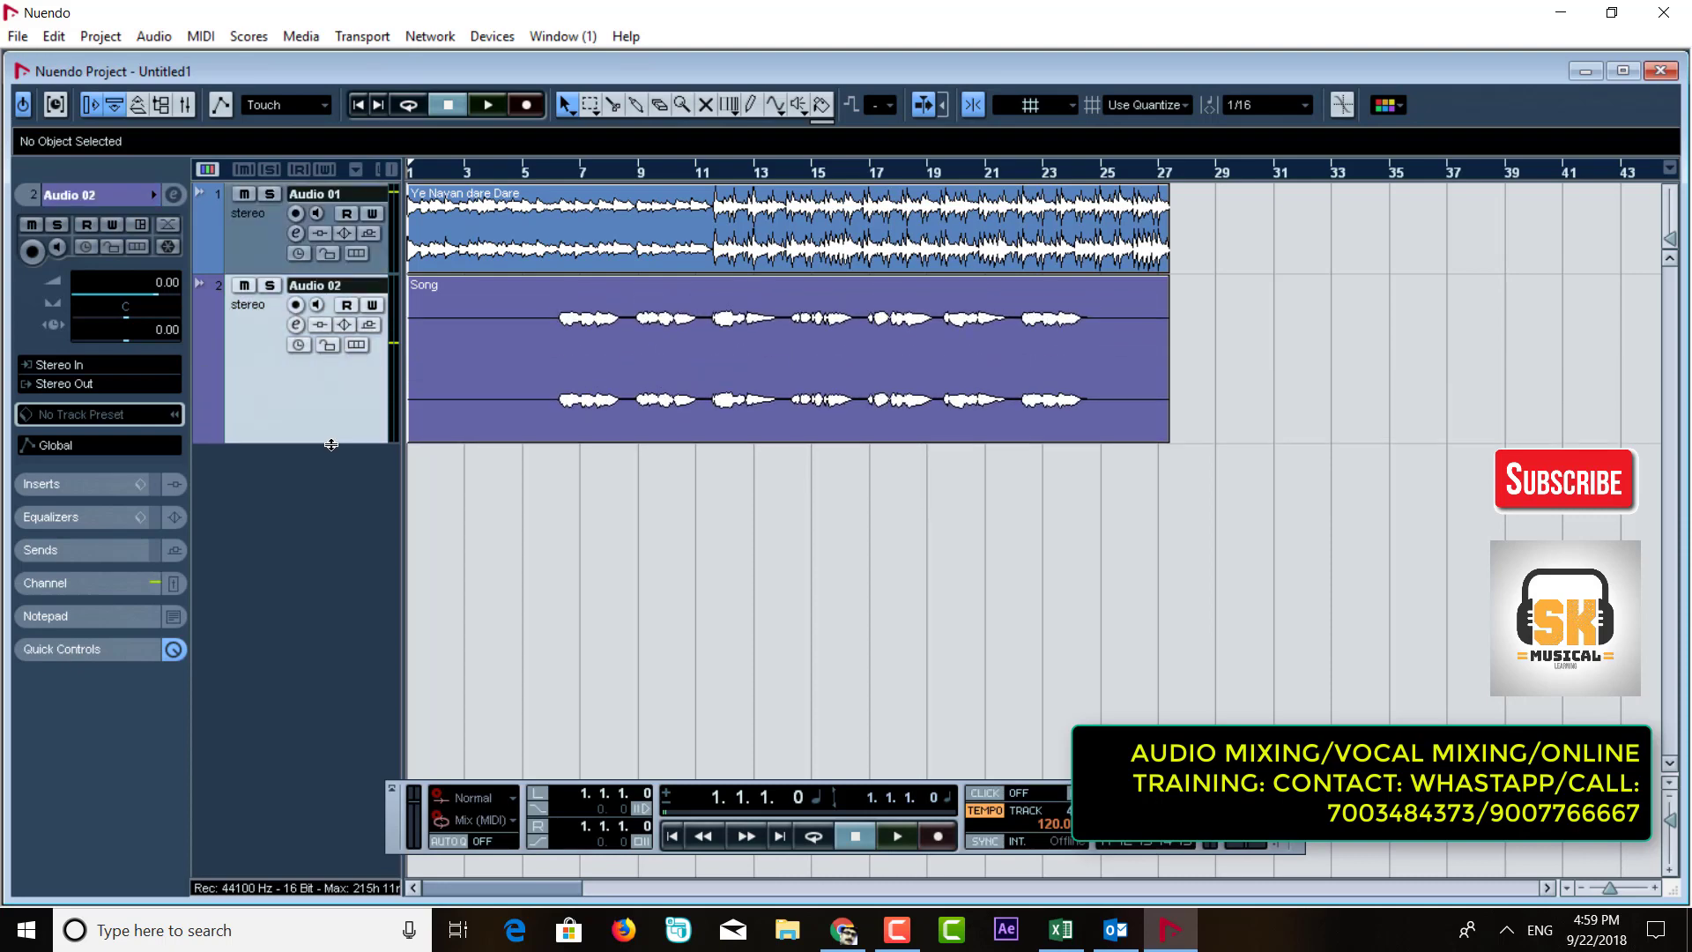
pyautogui.click(354, 268)
pyautogui.moveTo(354, 269); pyautogui.dragTo(347, 351)
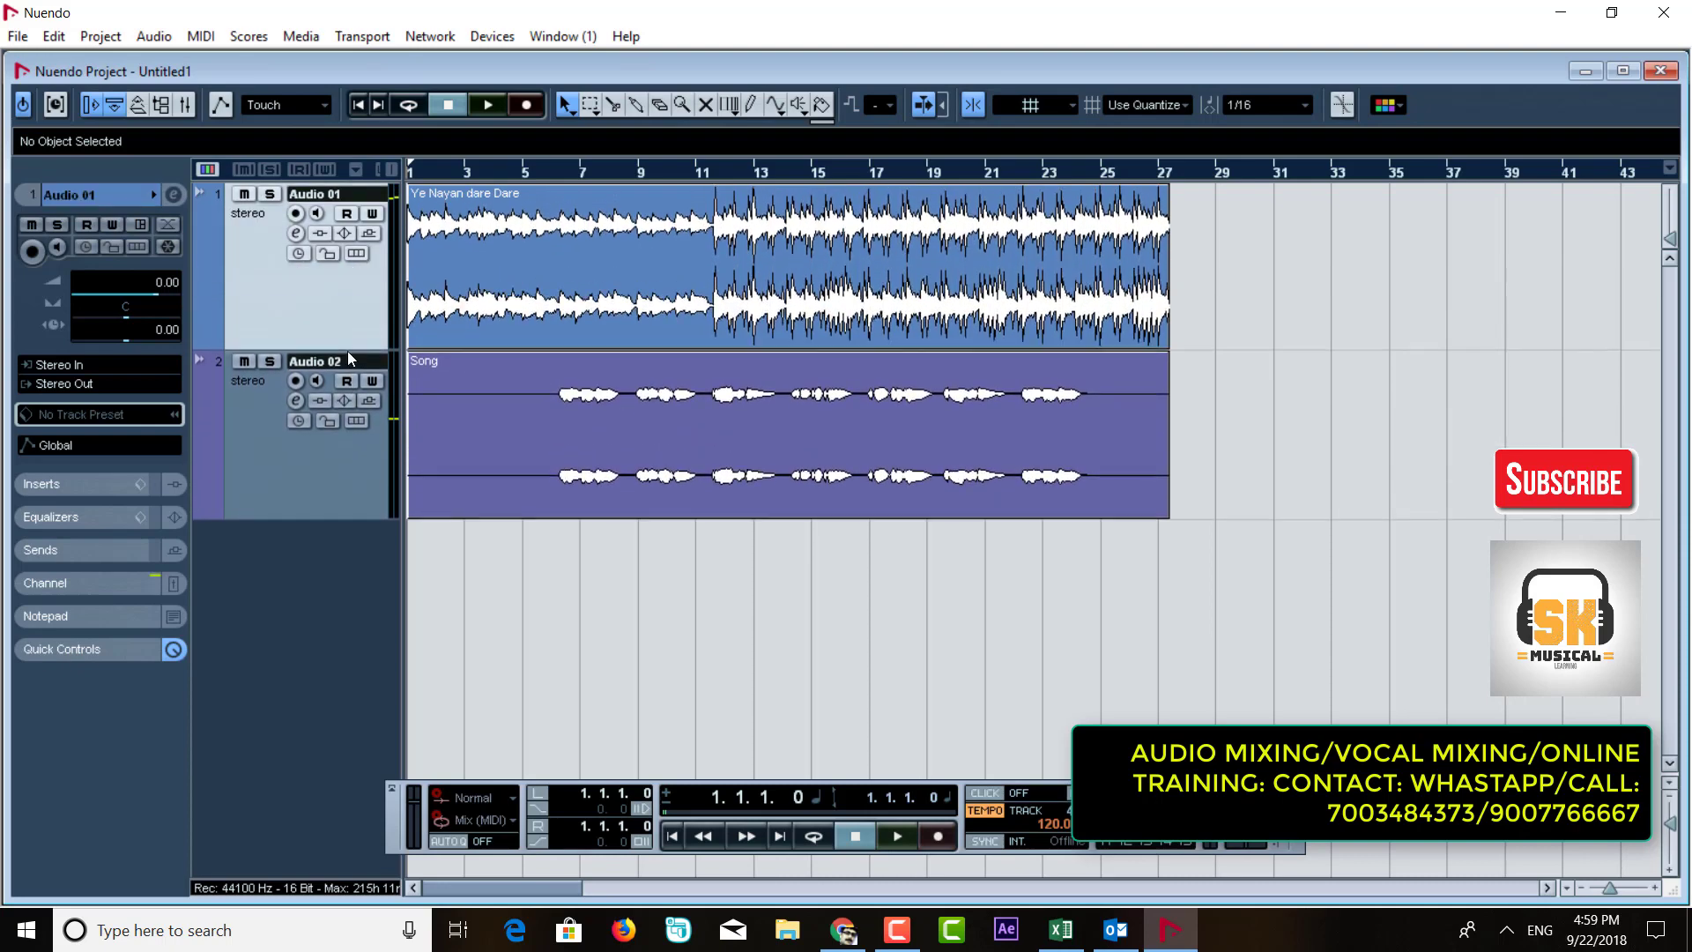
pyautogui.click(730, 324)
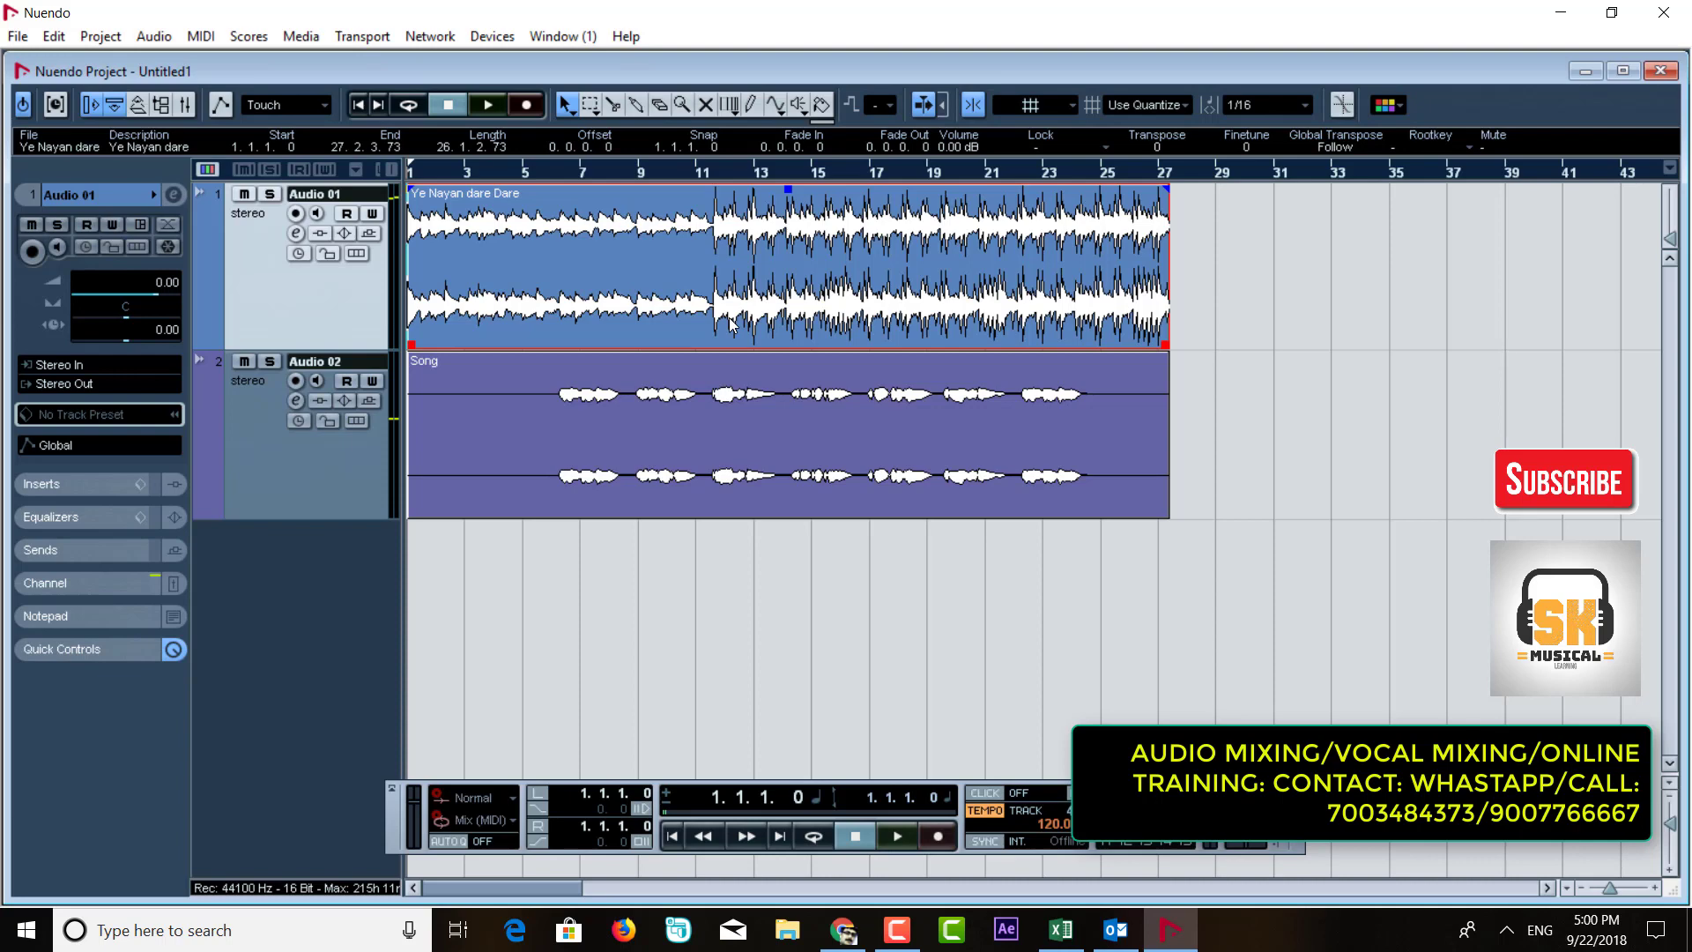
# Step: Display the DirectShow Video Player window and close it again
pyautogui.click(492, 36)
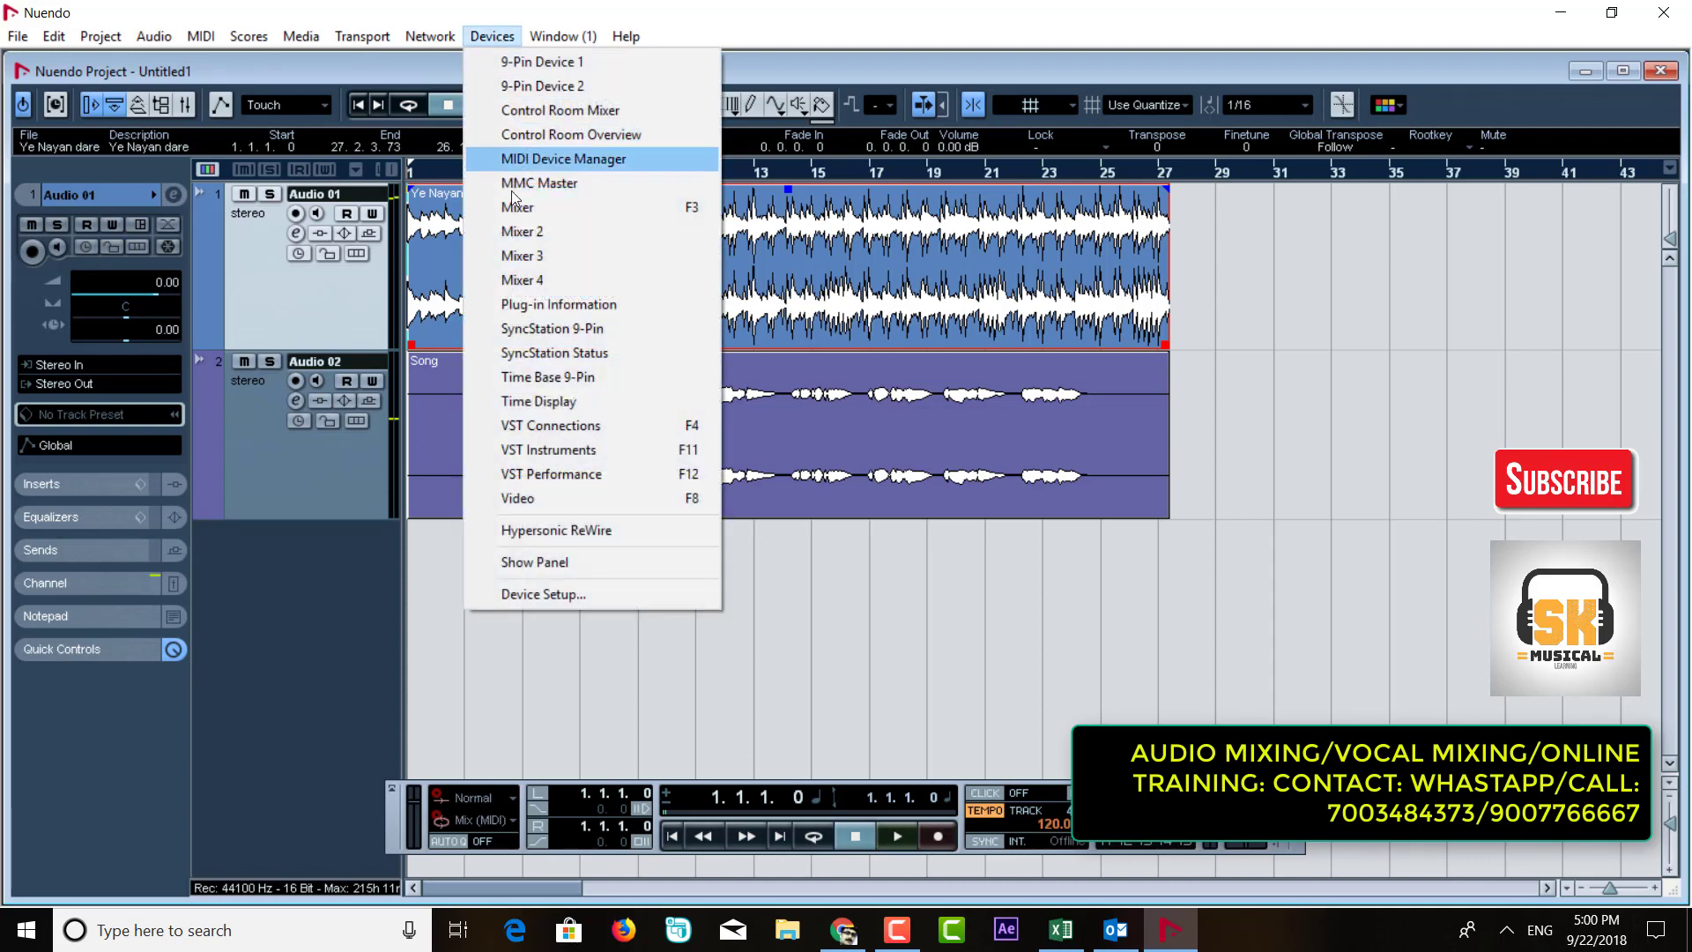
pyautogui.click(559, 499)
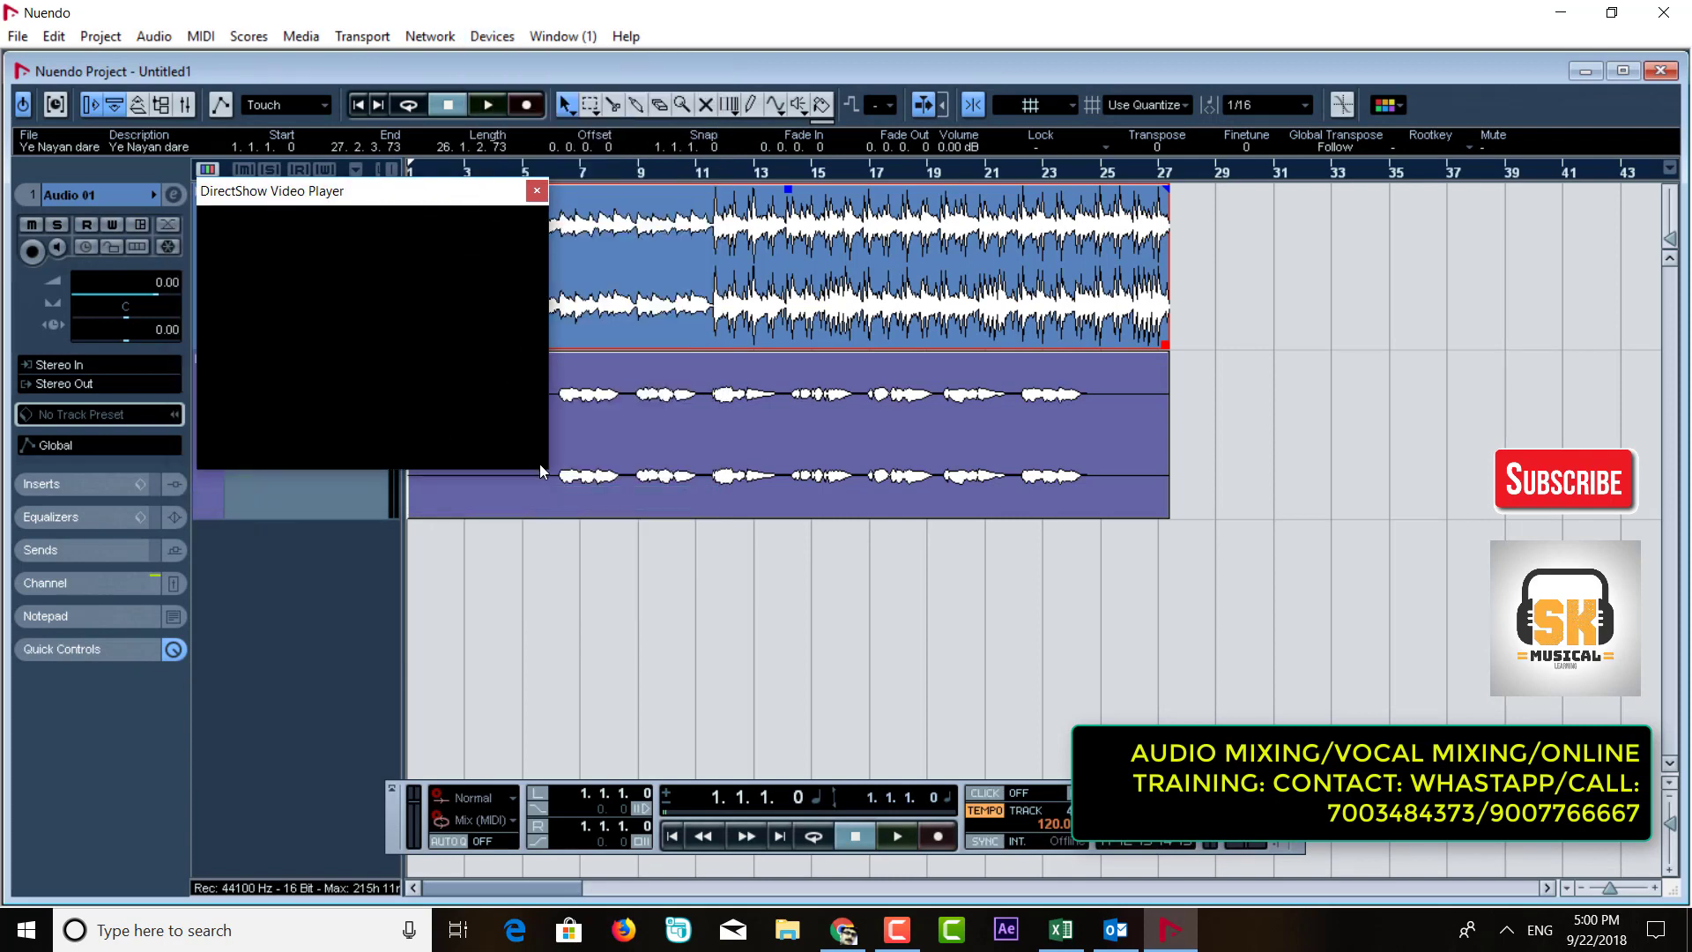
pyautogui.click(537, 191)
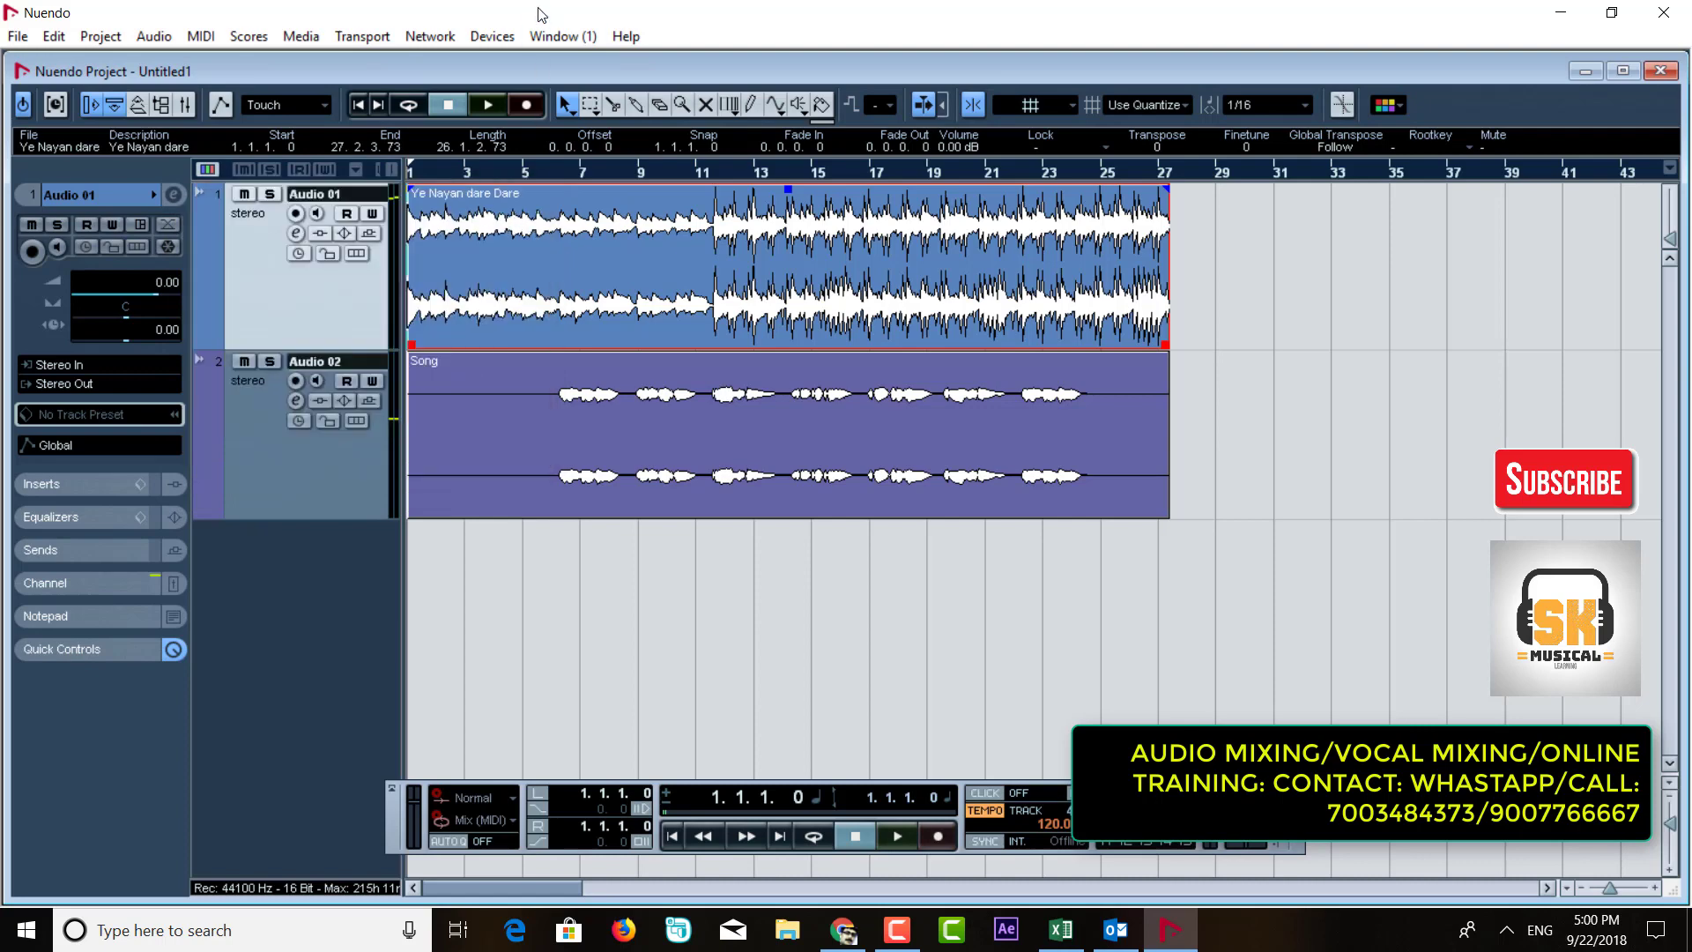
# Step: Set the DirectShow video player to Big Size in Device Setup and check the enlarged player window
pyautogui.click(490, 36)
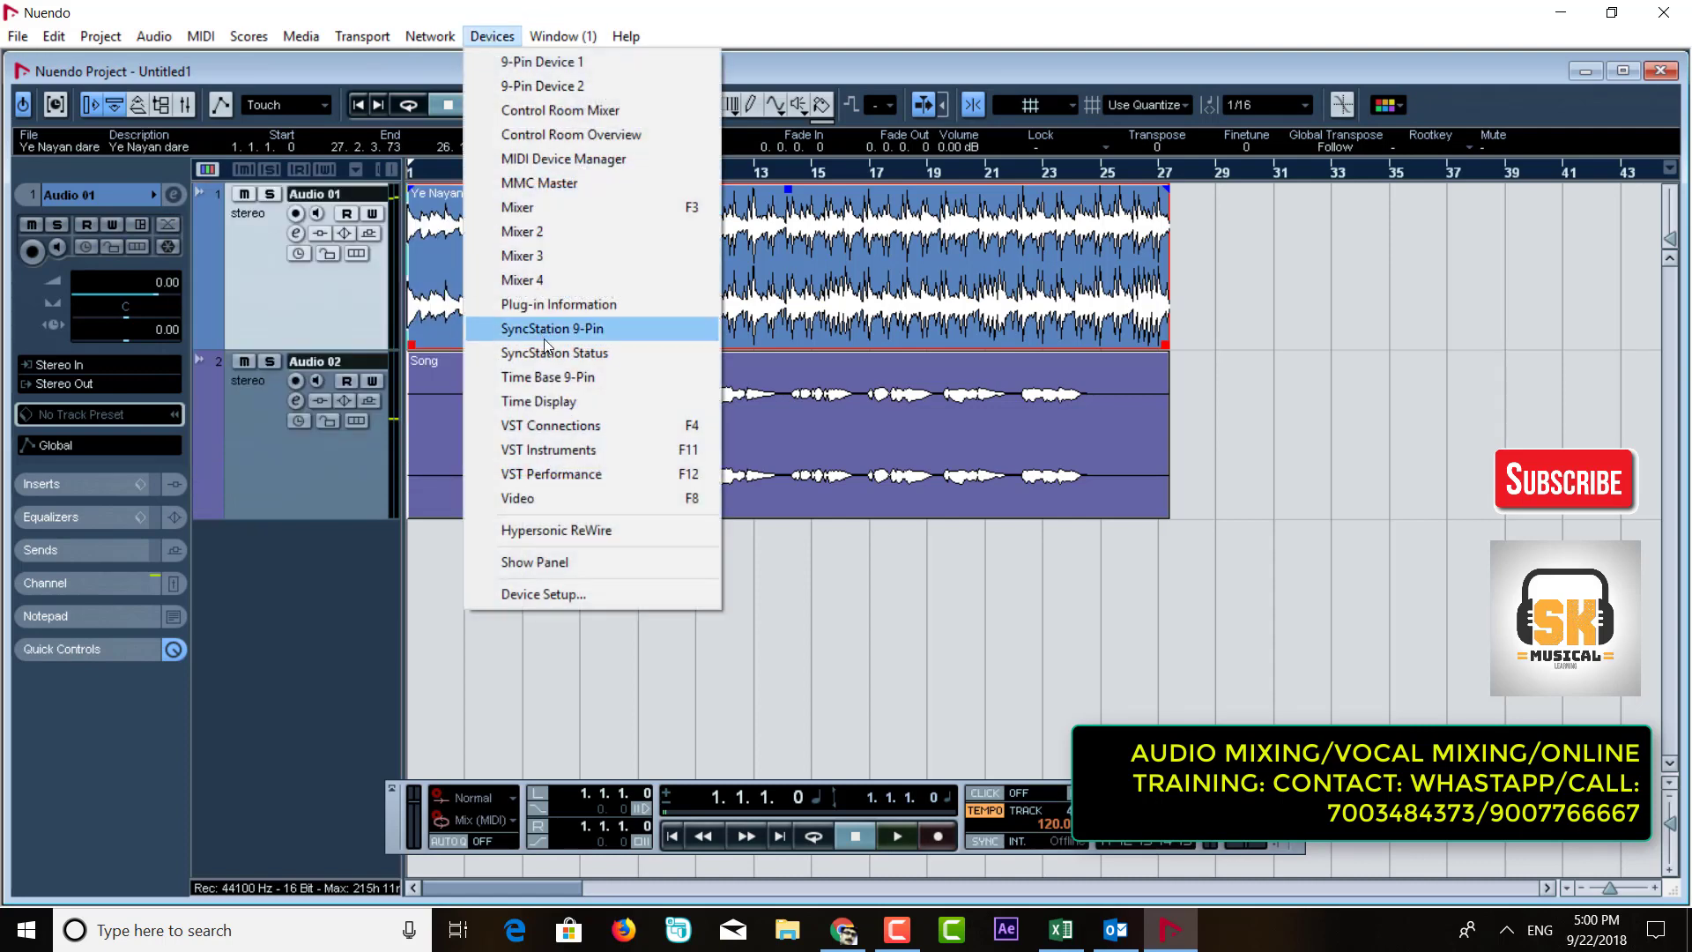
pyautogui.click(590, 596)
pyautogui.moveTo(855, 136); pyautogui.dragTo(557, 113)
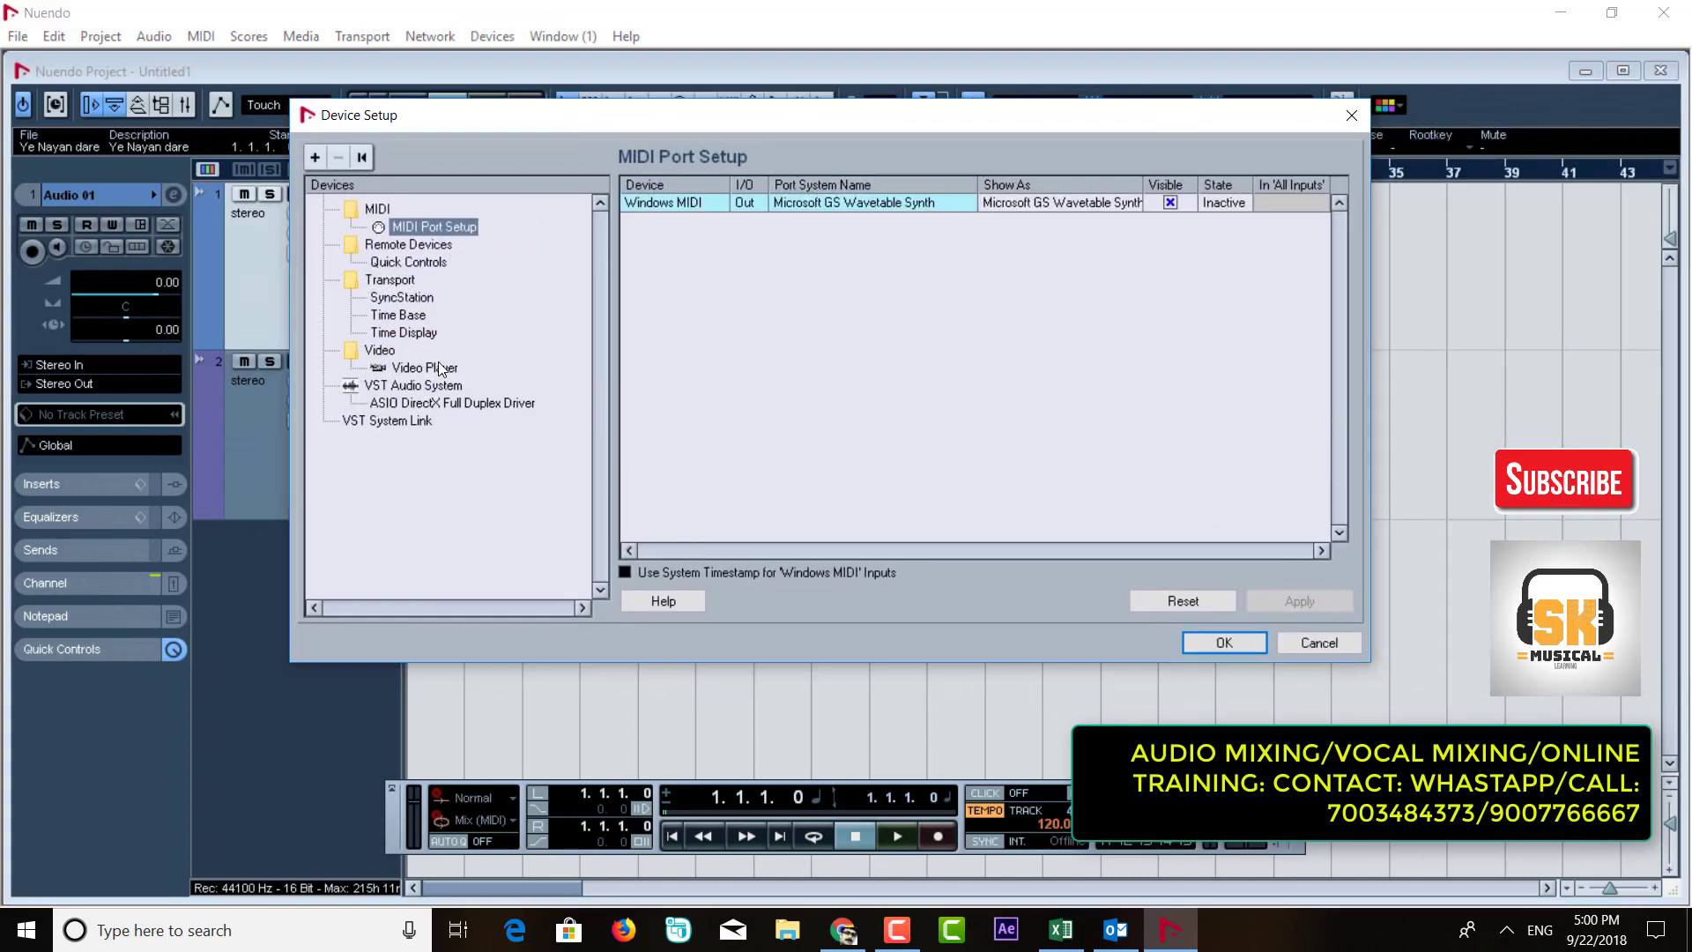
pyautogui.click(388, 351)
pyautogui.click(415, 365)
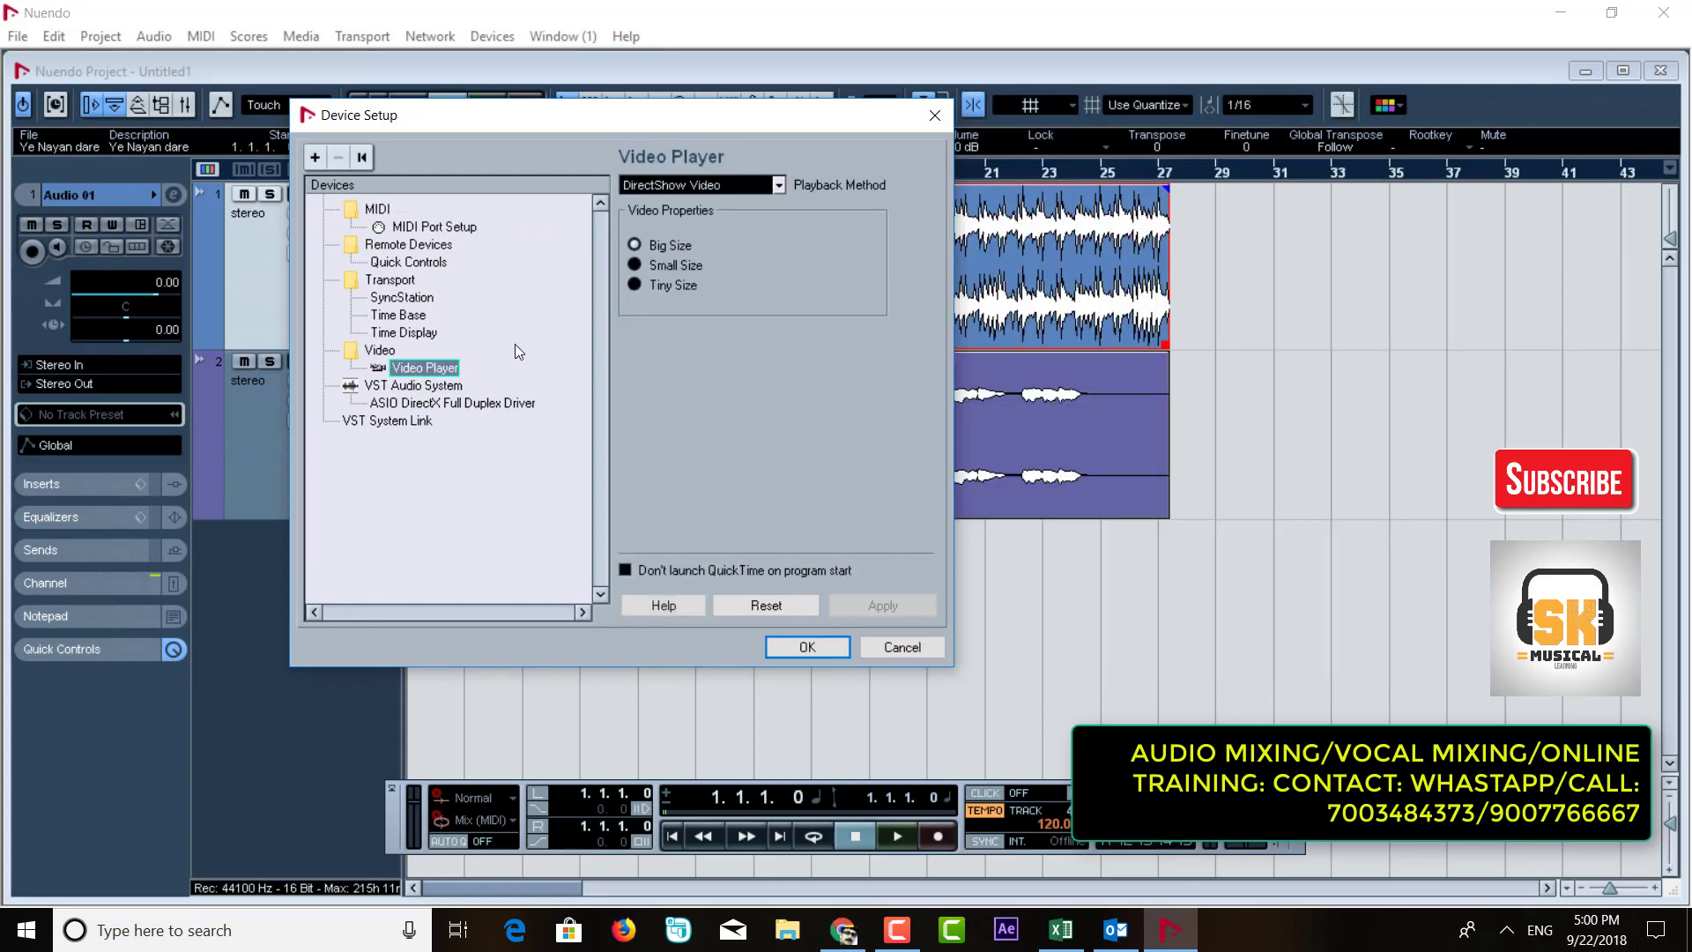
pyautogui.click(639, 267)
pyautogui.click(637, 247)
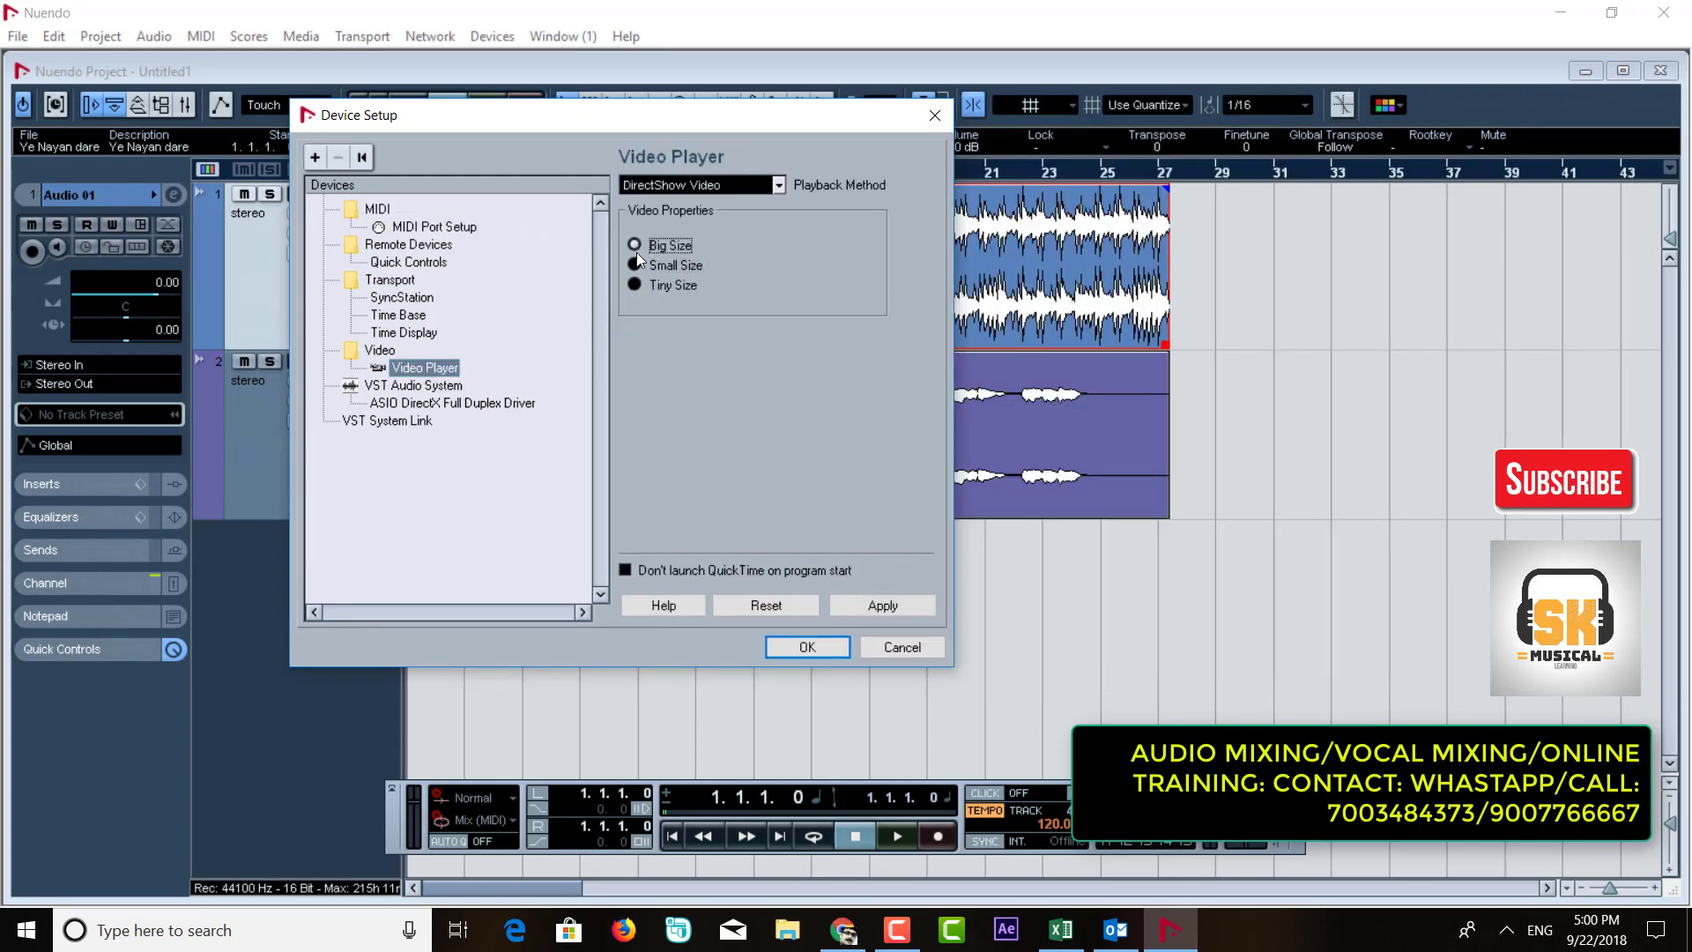
pyautogui.click(636, 267)
pyautogui.click(636, 286)
pyautogui.click(635, 267)
pyautogui.click(634, 245)
pyautogui.click(820, 646)
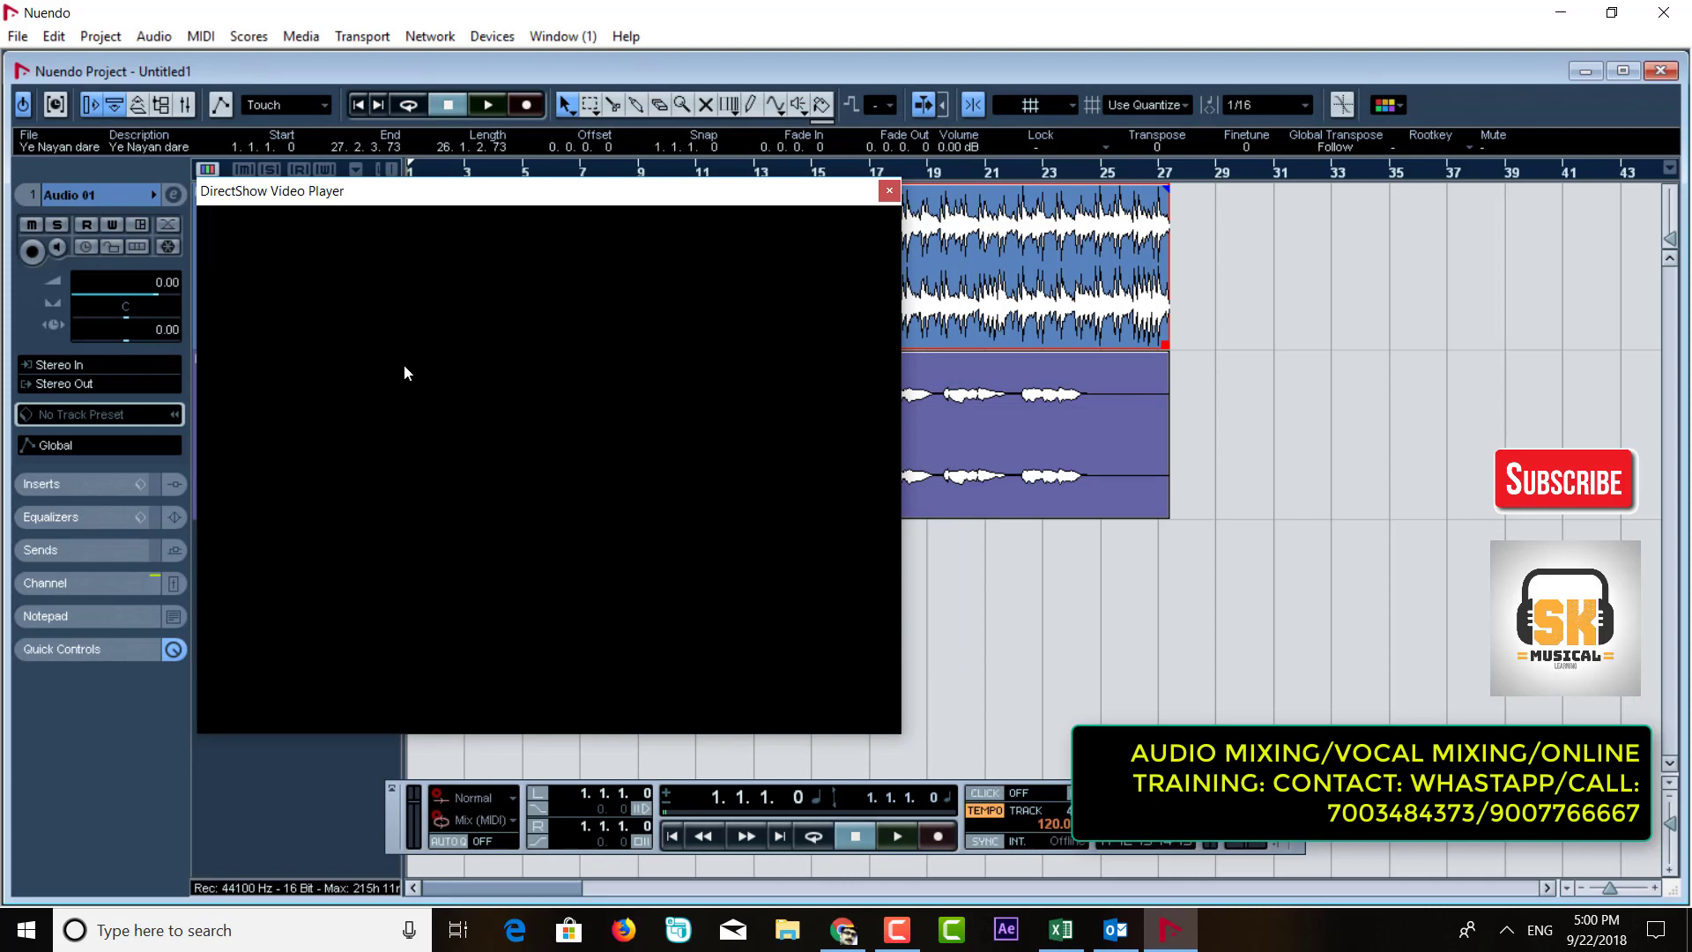
pyautogui.moveTo(441, 190); pyautogui.dragTo(746, 142)
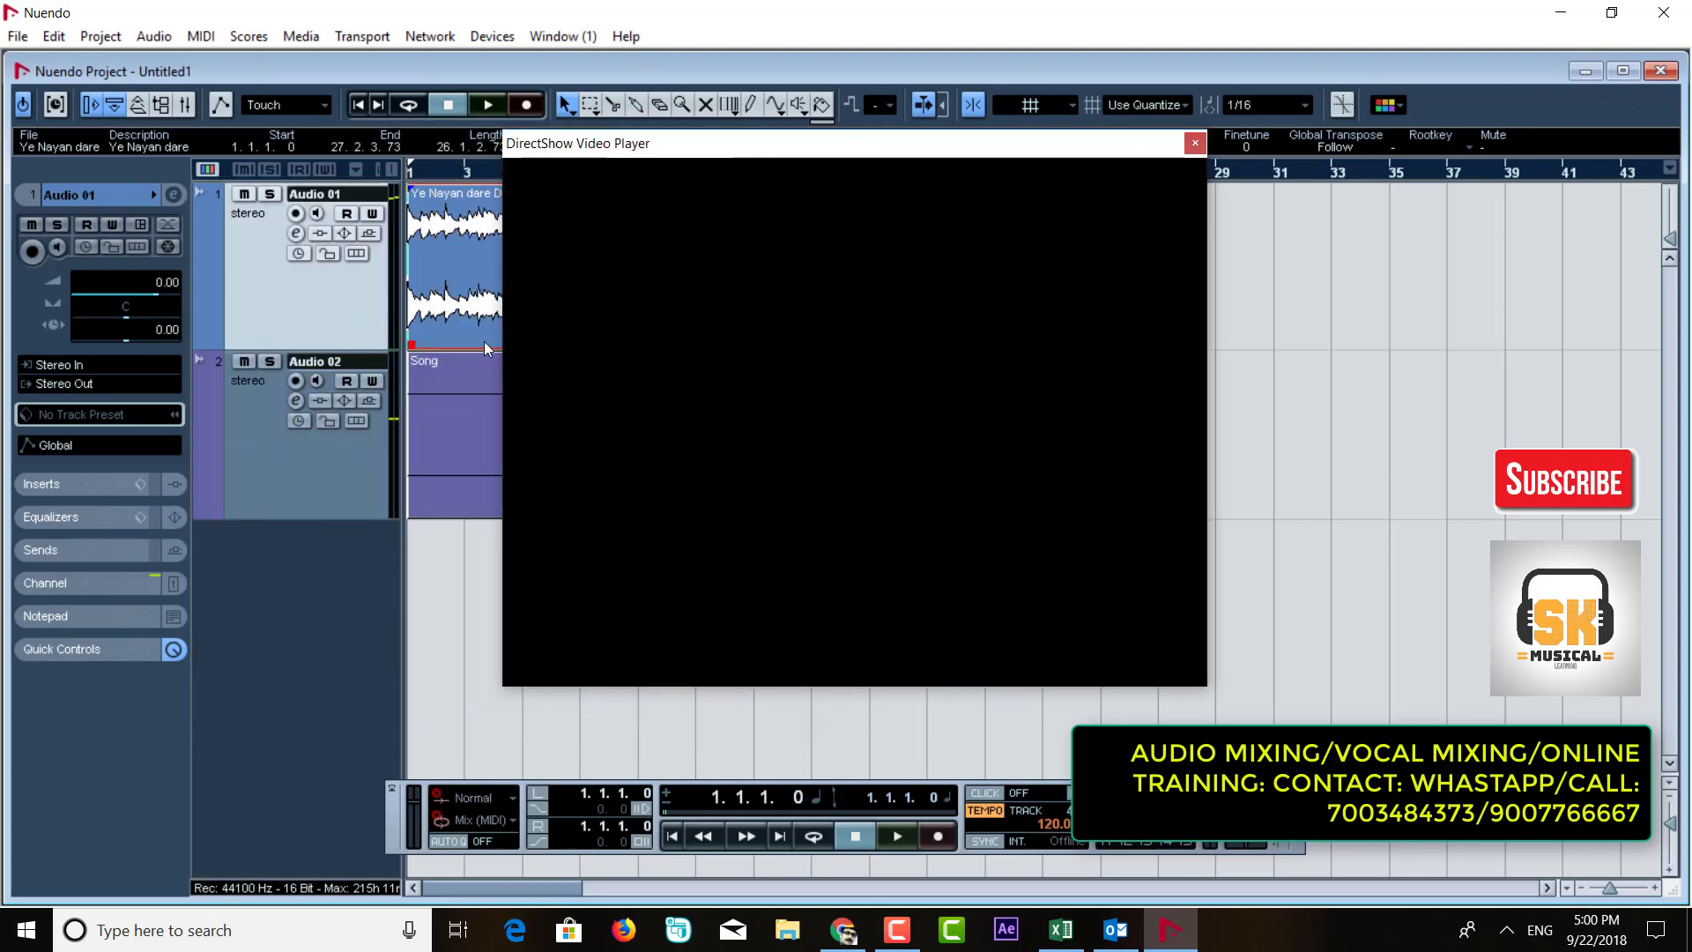
pyautogui.click(1195, 142)
# Step: Add a video track below Audio 02
pyautogui.click(305, 489)
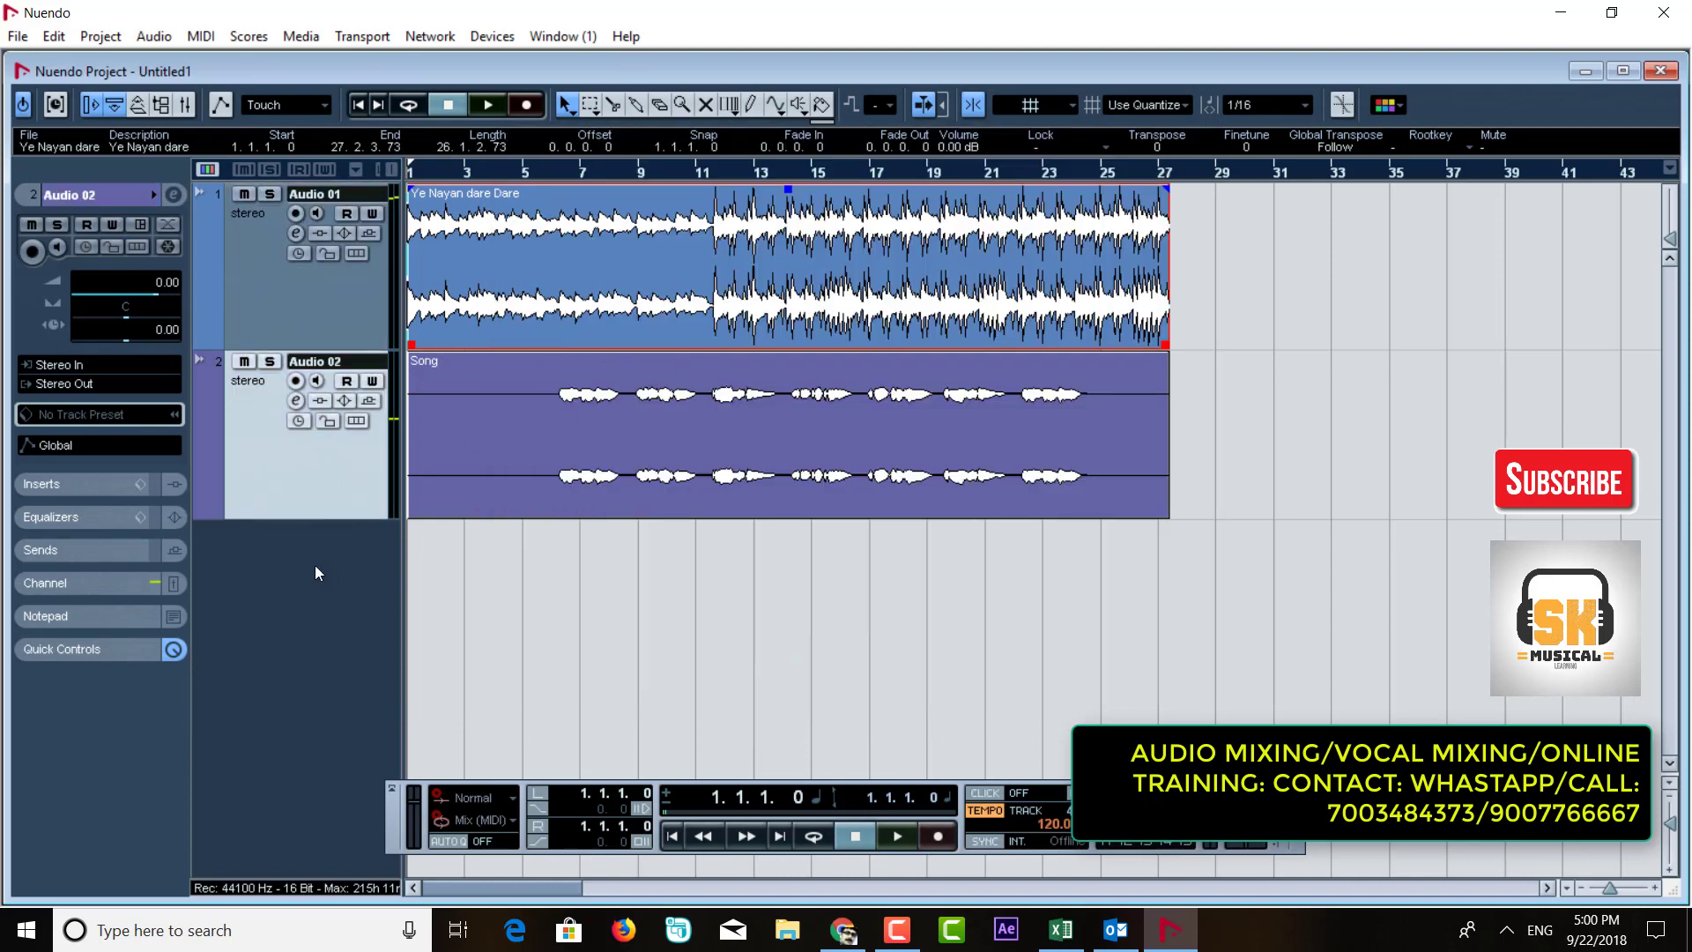
pyautogui.rightClick(314, 564)
pyautogui.click(368, 468)
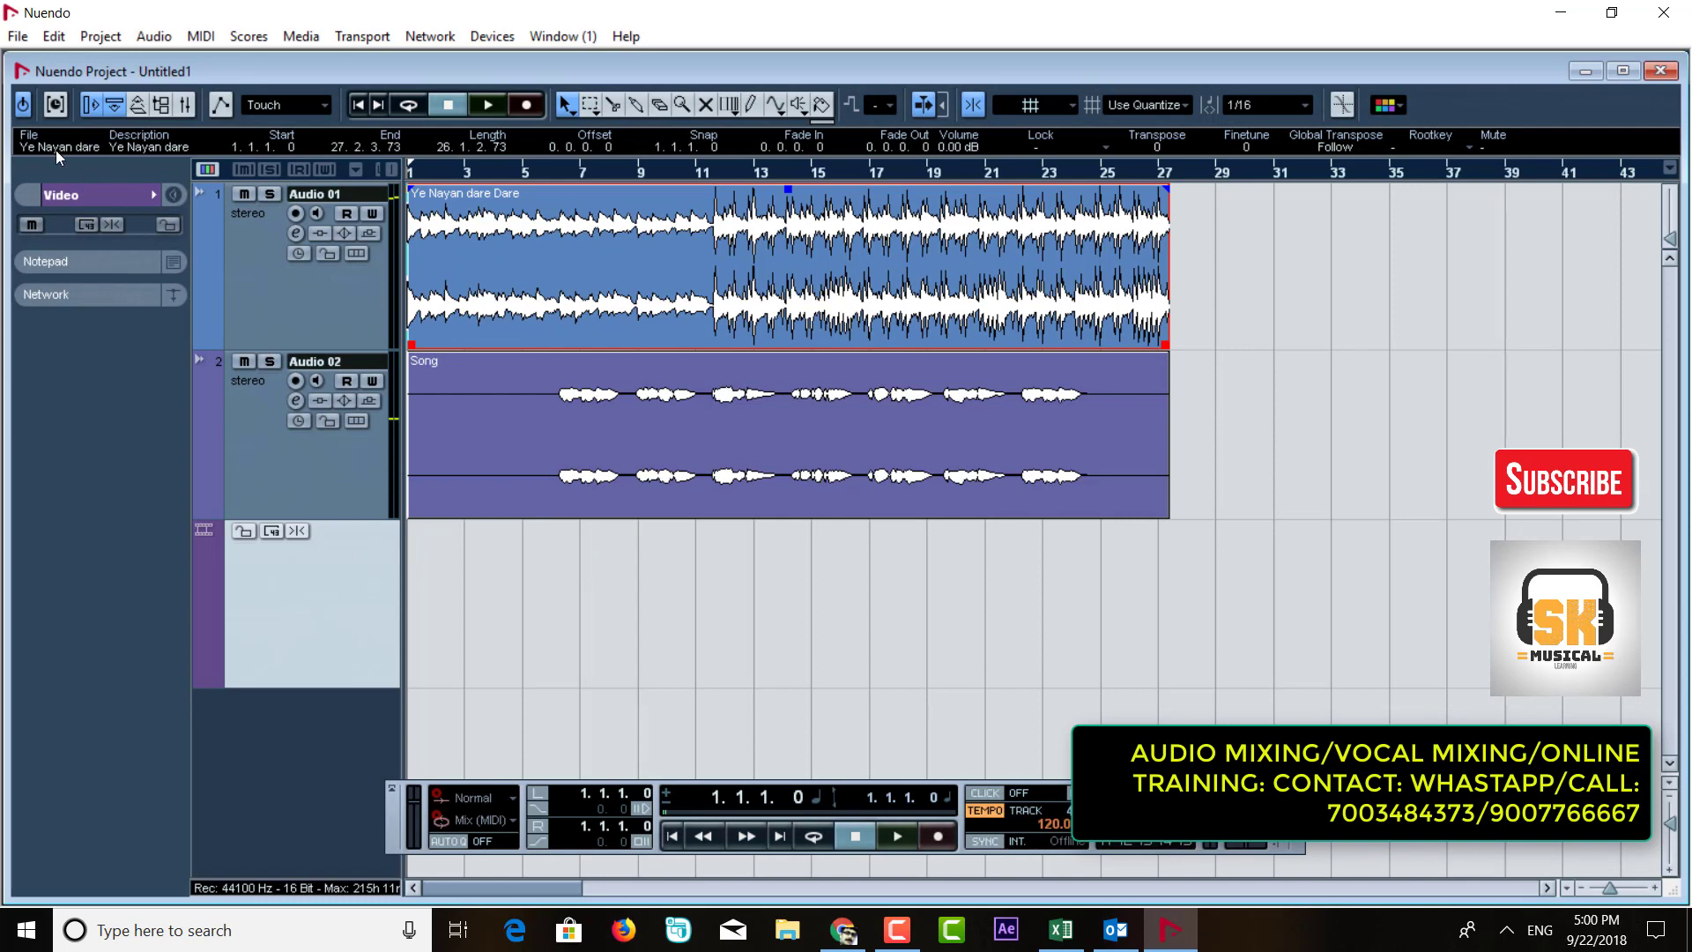
# Step: Try to import the video file videoplayback.mp4 from the Track folder into the project
pyautogui.click(18, 36)
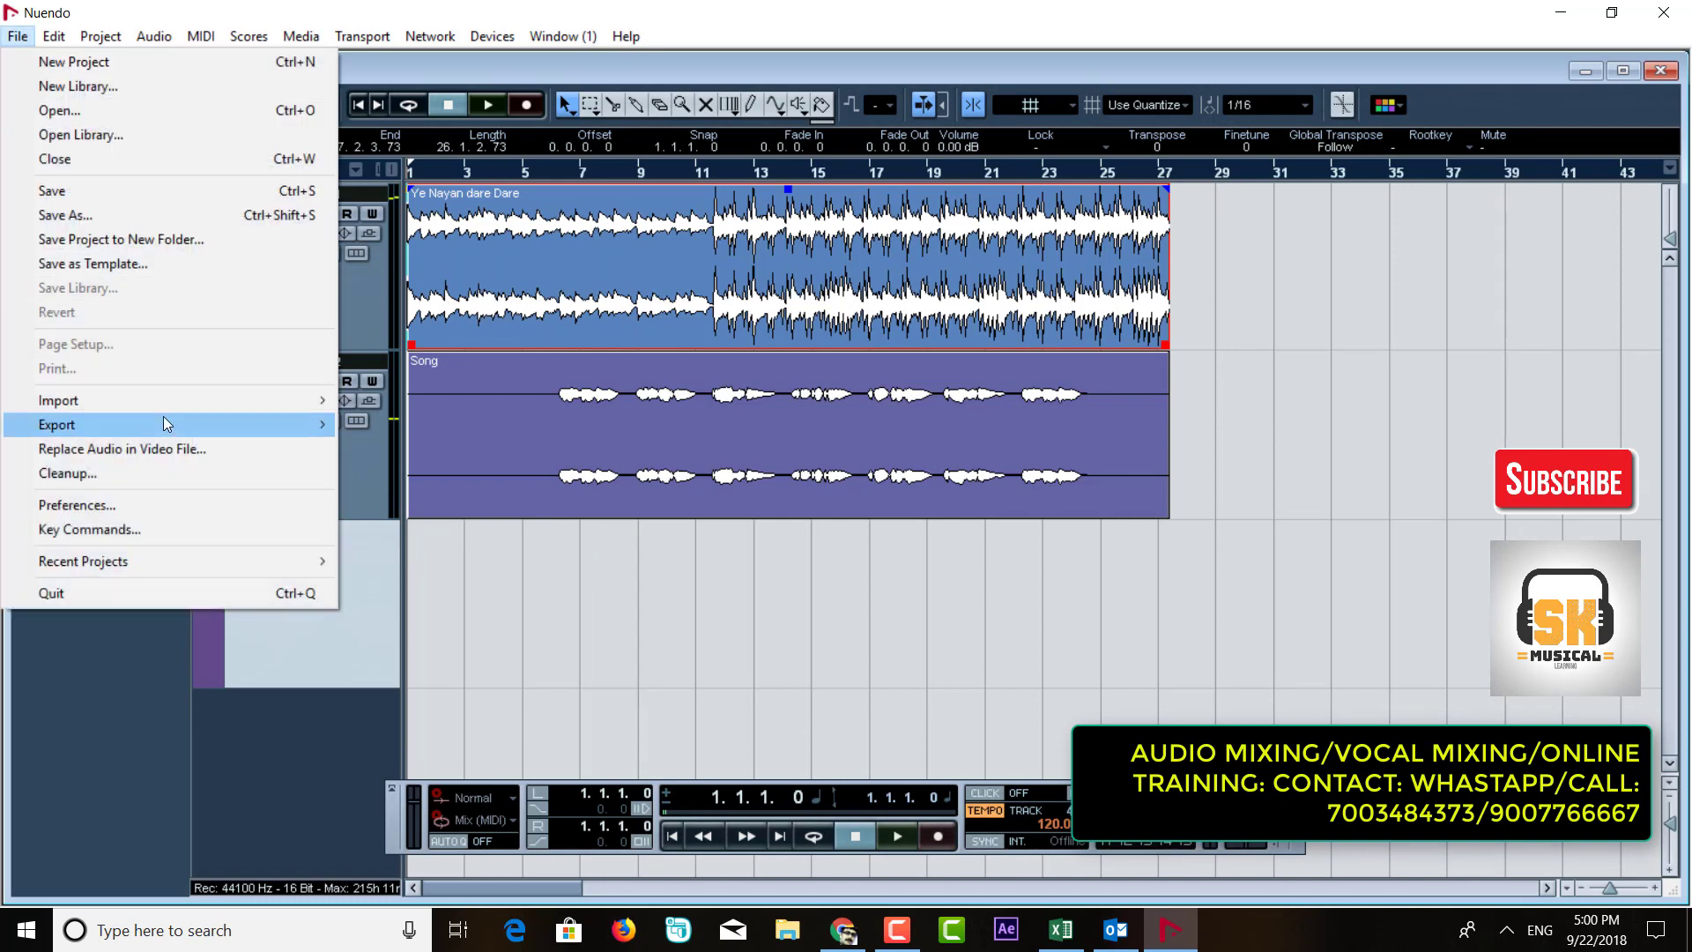
pyautogui.moveTo(171, 406)
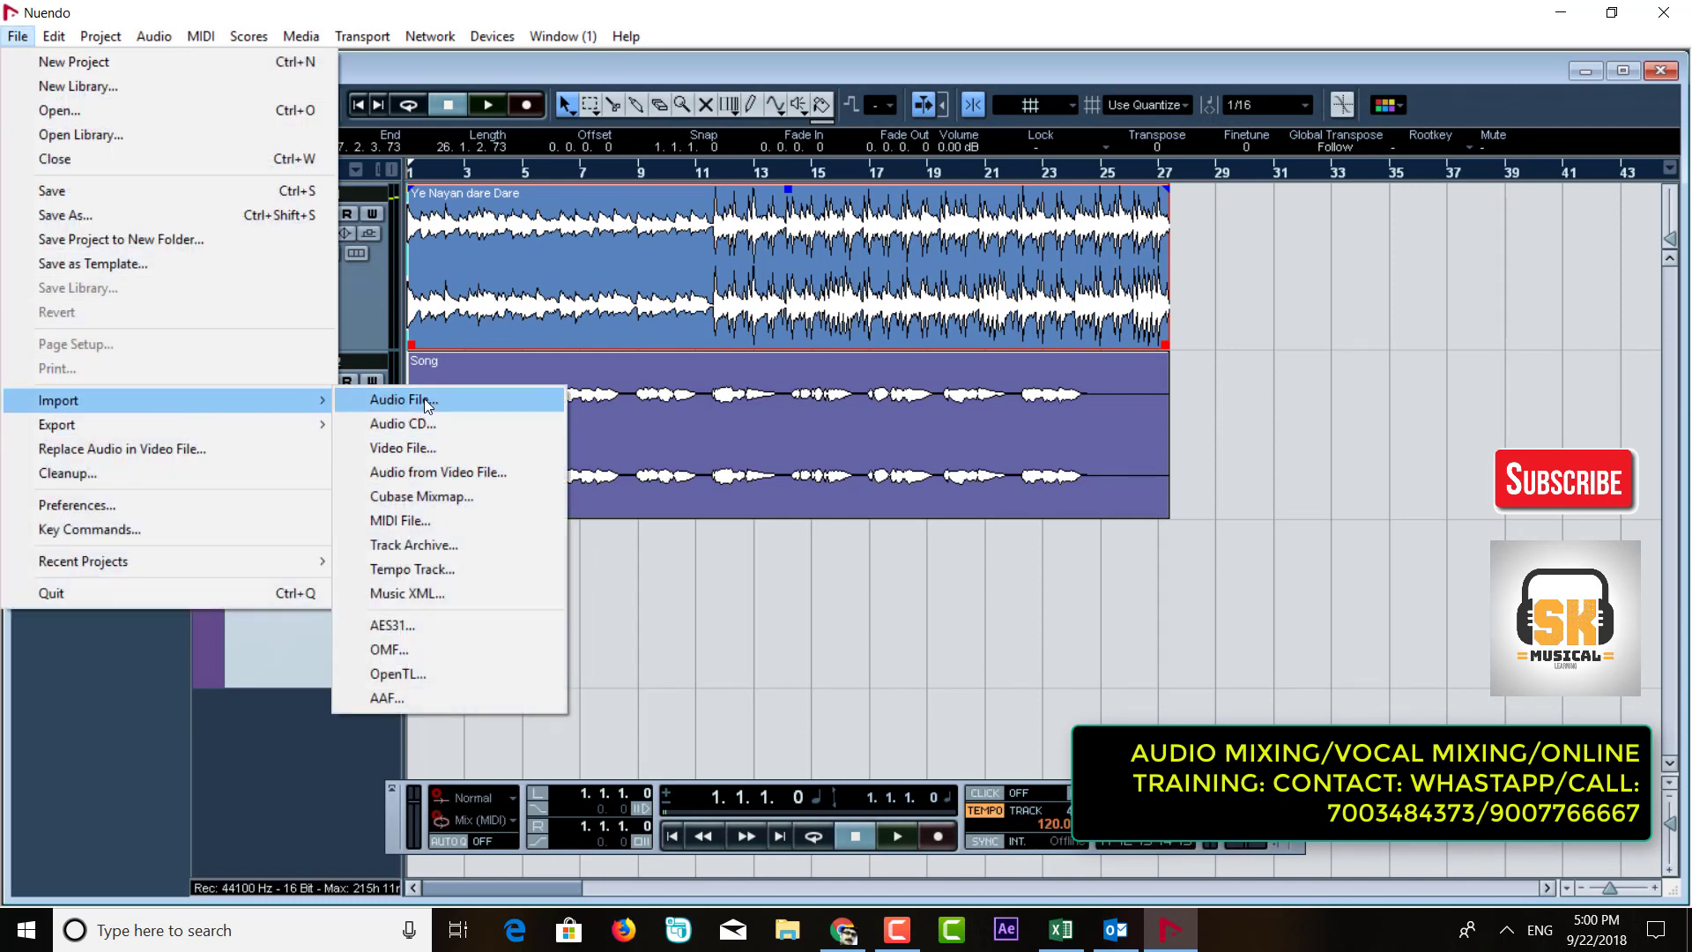
pyautogui.click(407, 453)
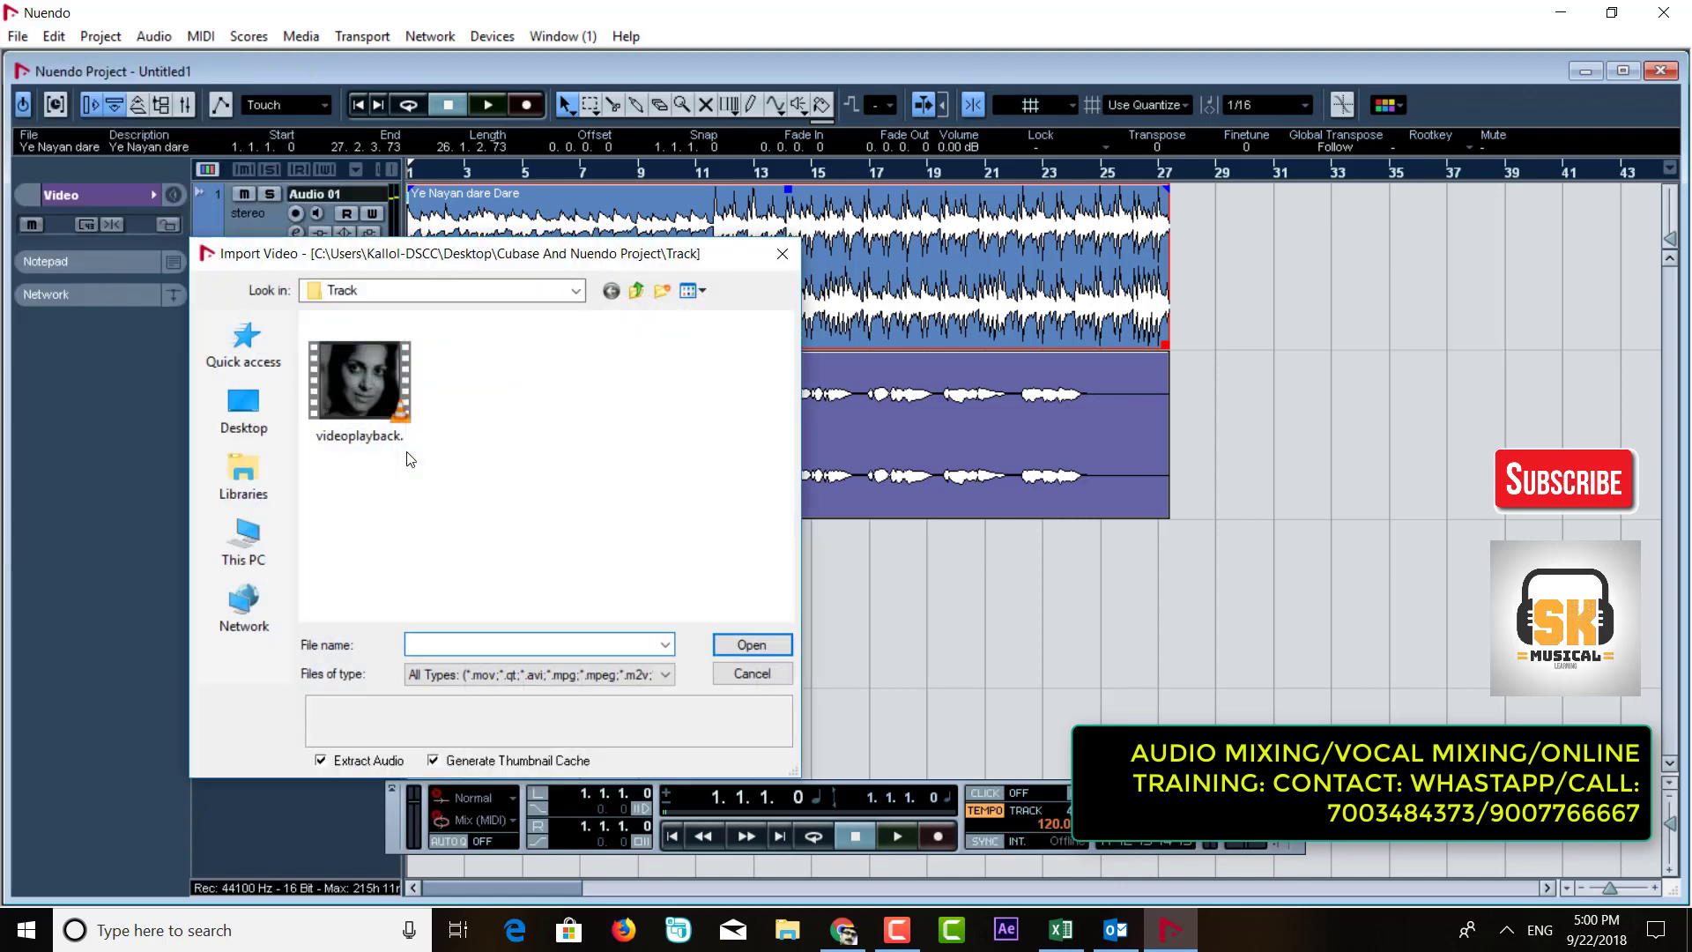
pyautogui.click(515, 674)
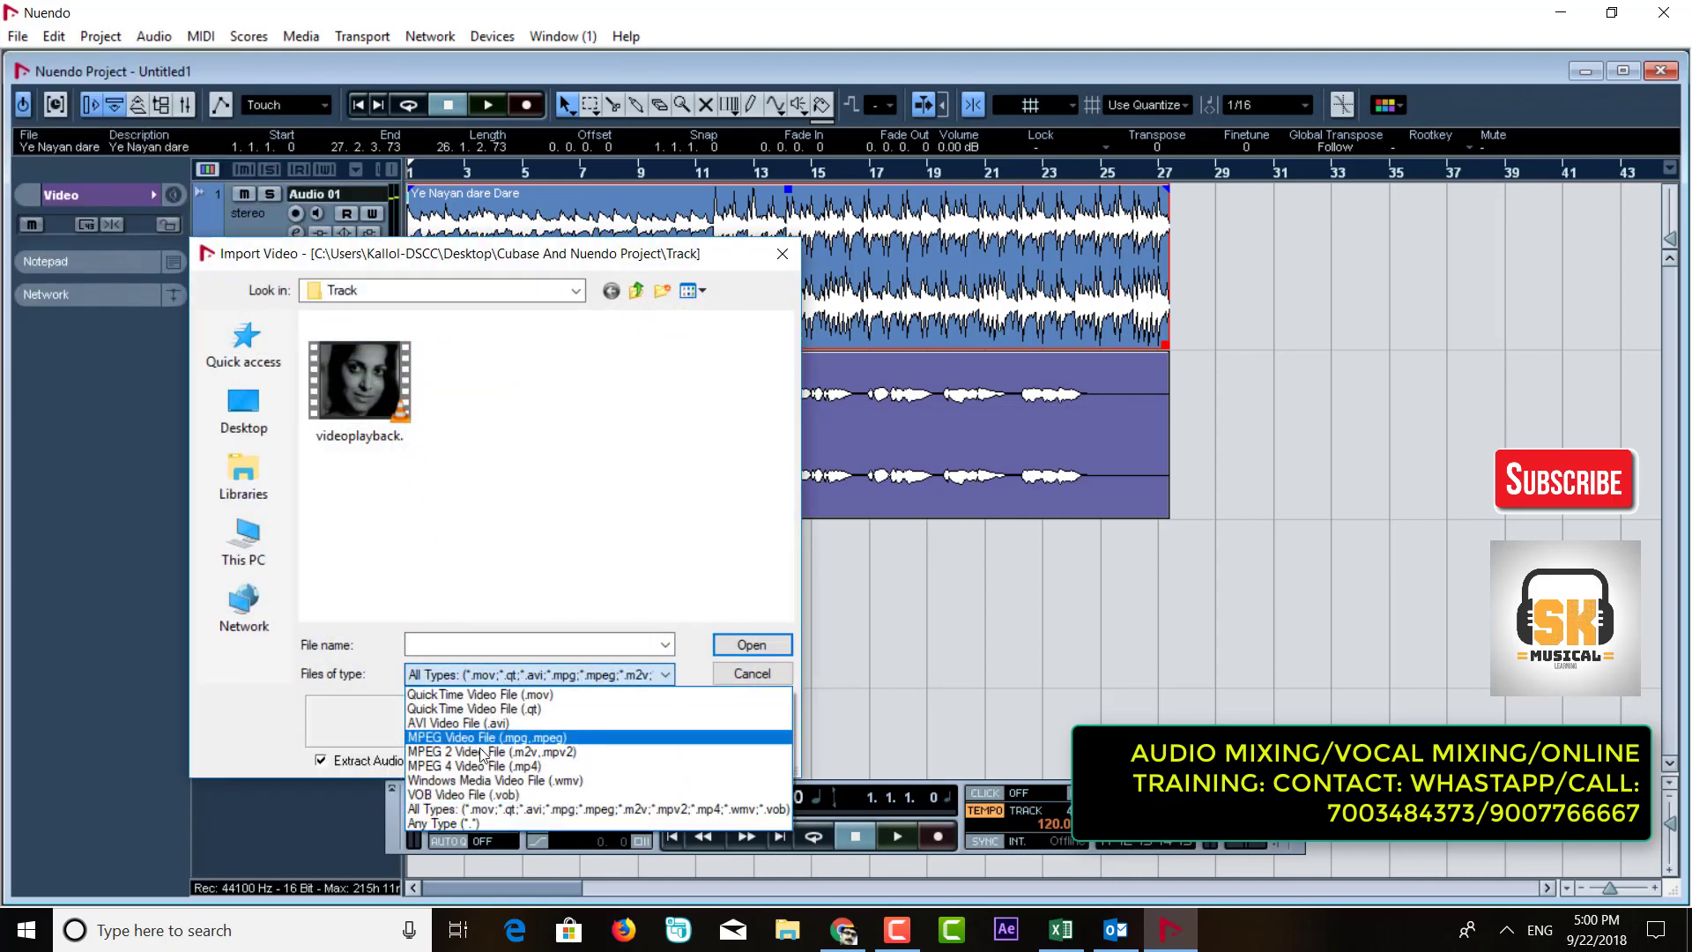
pyautogui.click(512, 455)
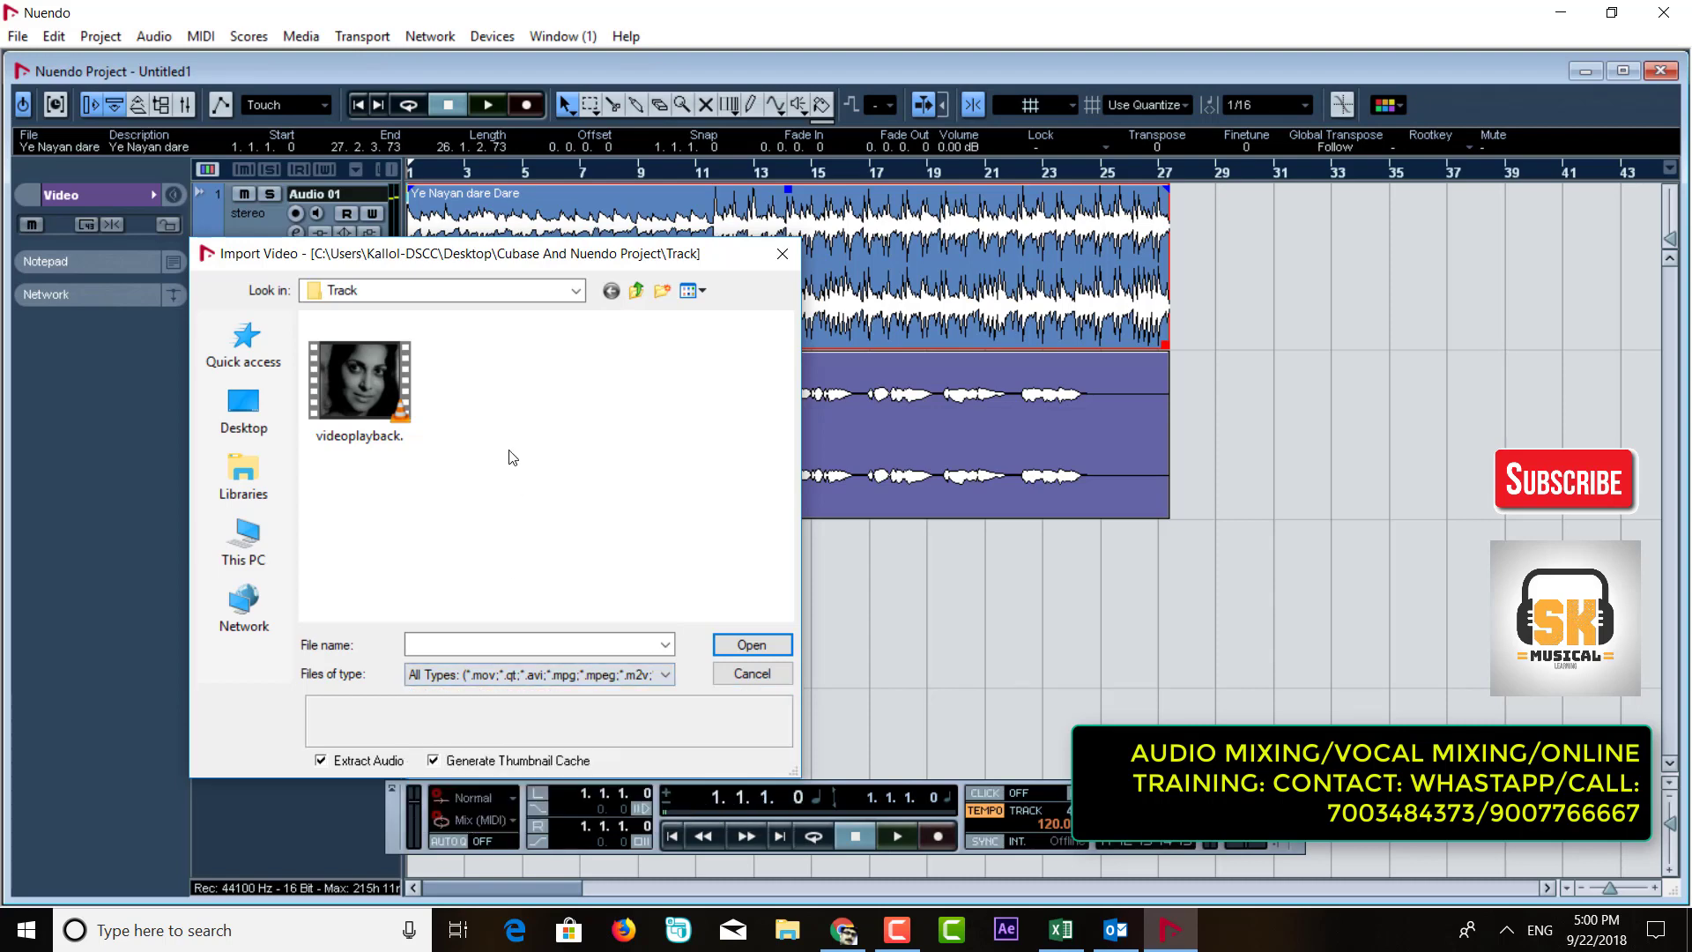
pyautogui.click(356, 389)
pyautogui.click(751, 646)
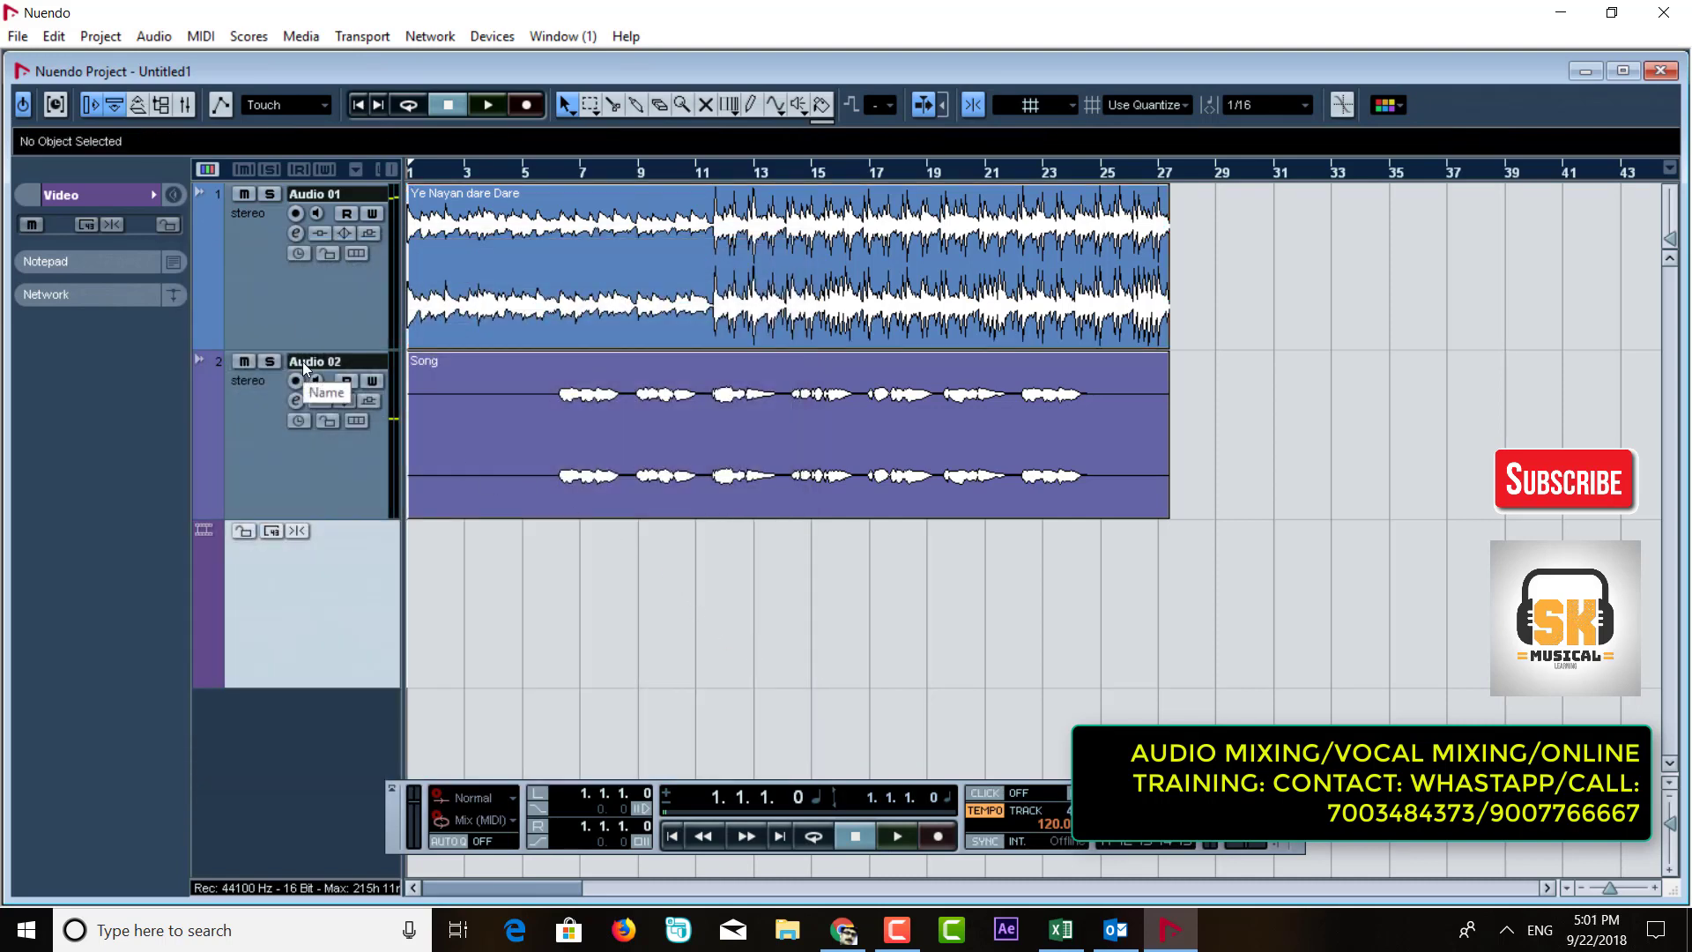
# Step: Repeat the import of videoplayback.mp4 onto the video track
pyautogui.click(18, 36)
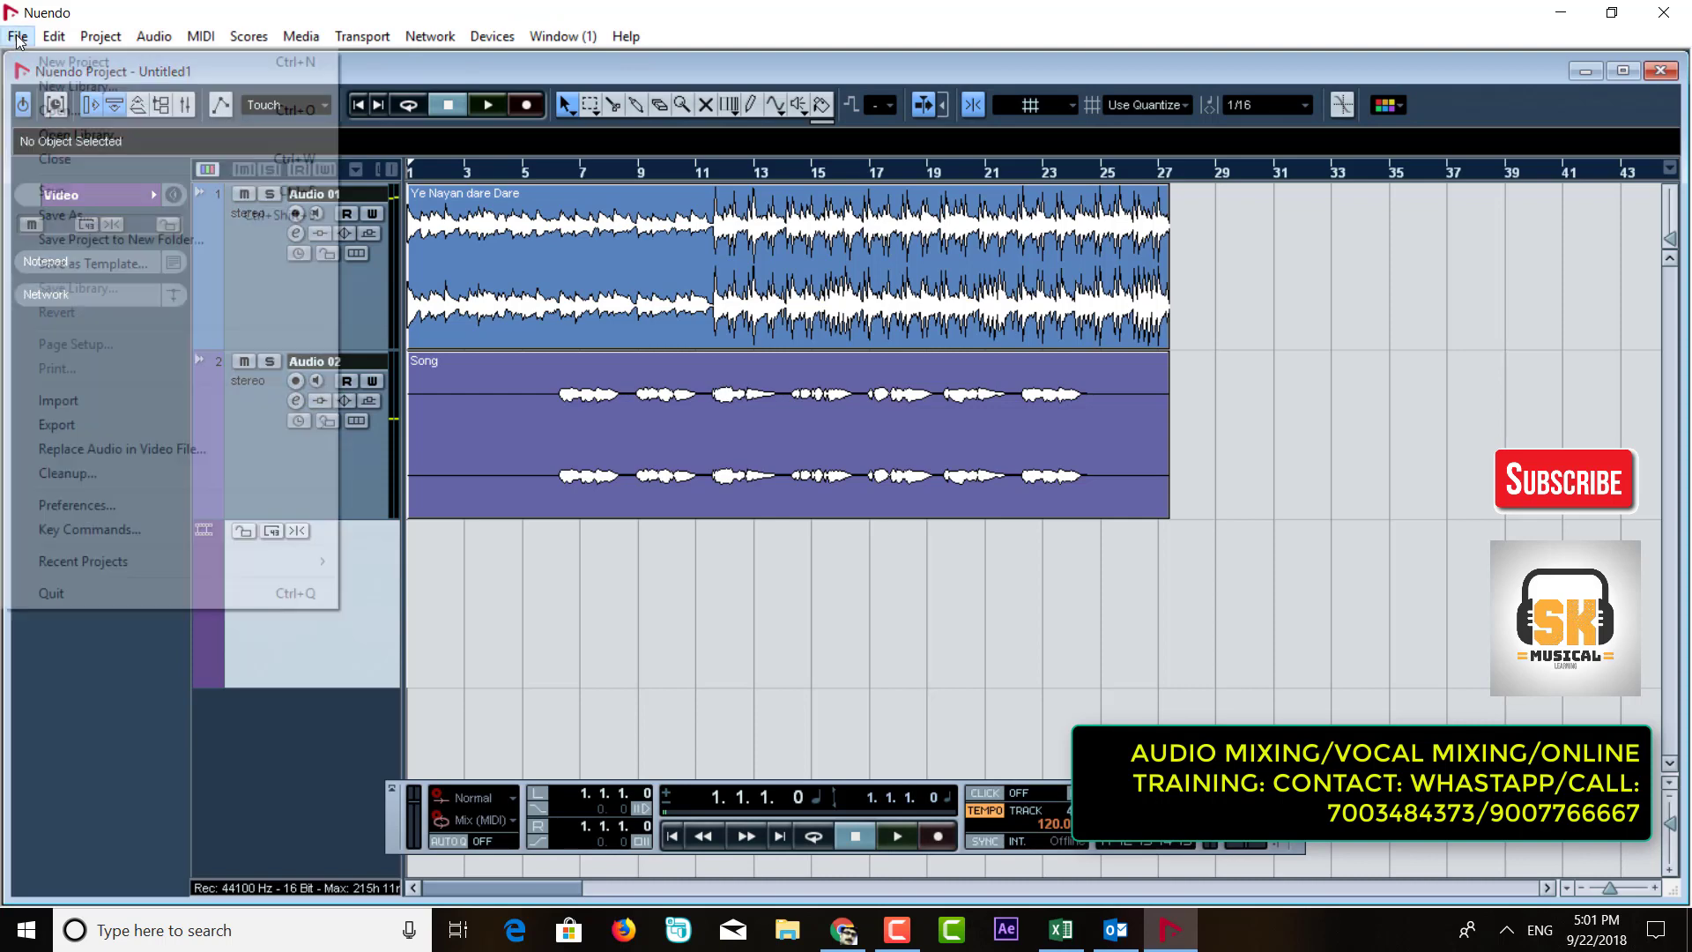
pyautogui.moveTo(302, 409)
pyautogui.click(403, 448)
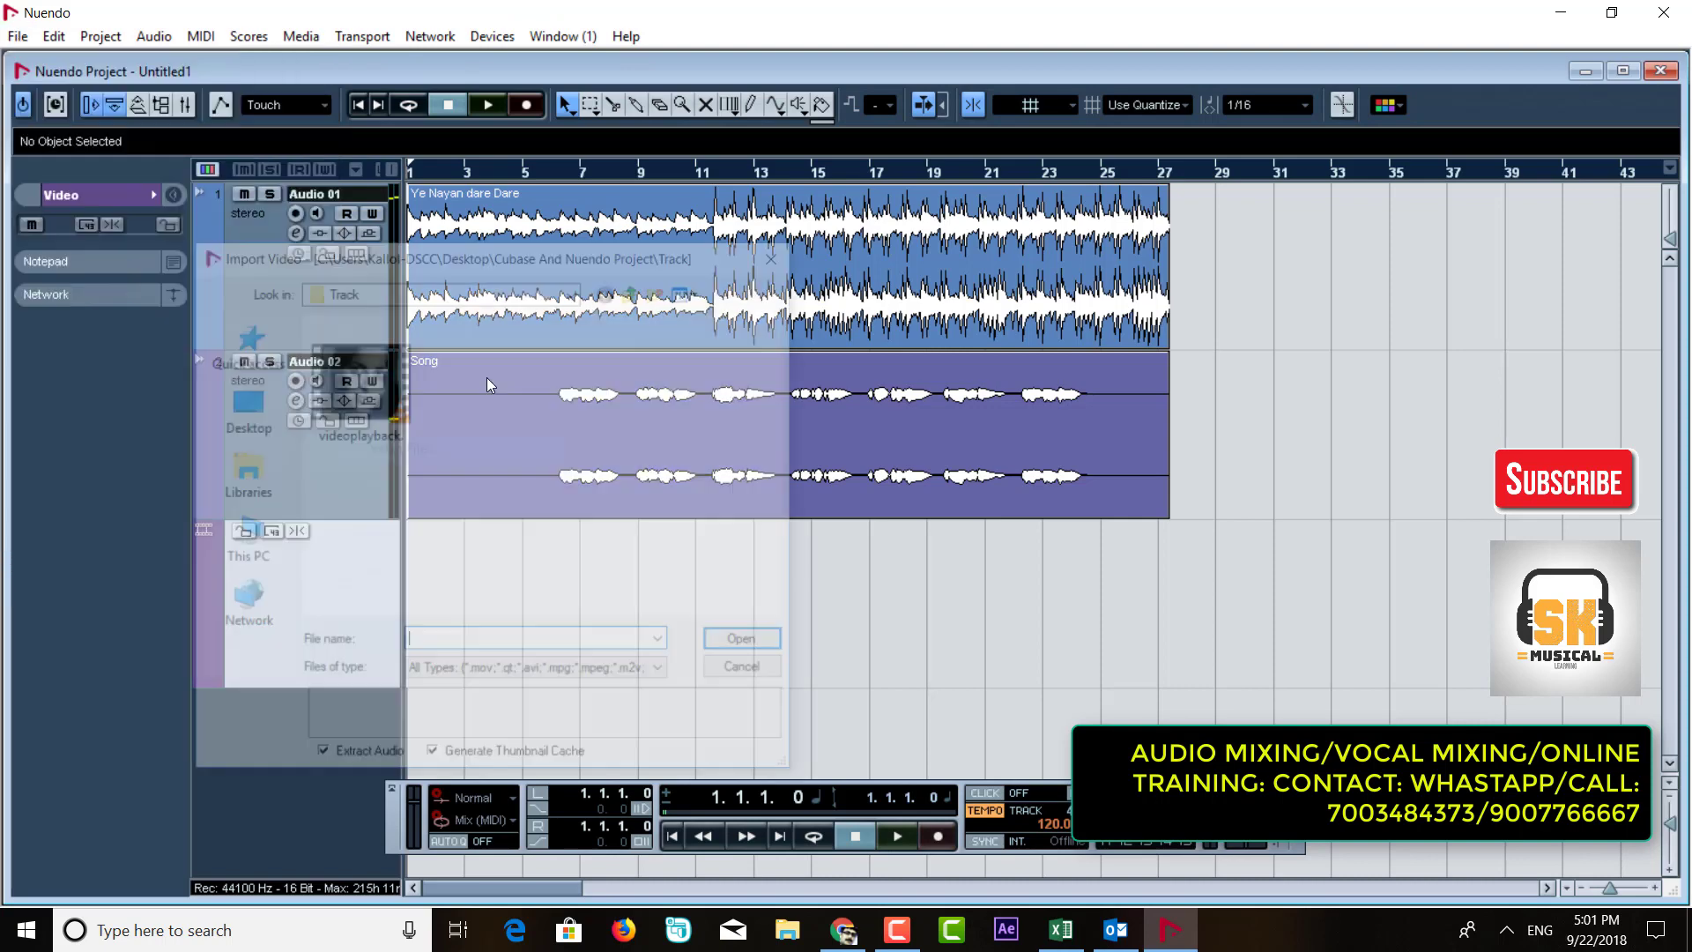
pyautogui.click(335, 388)
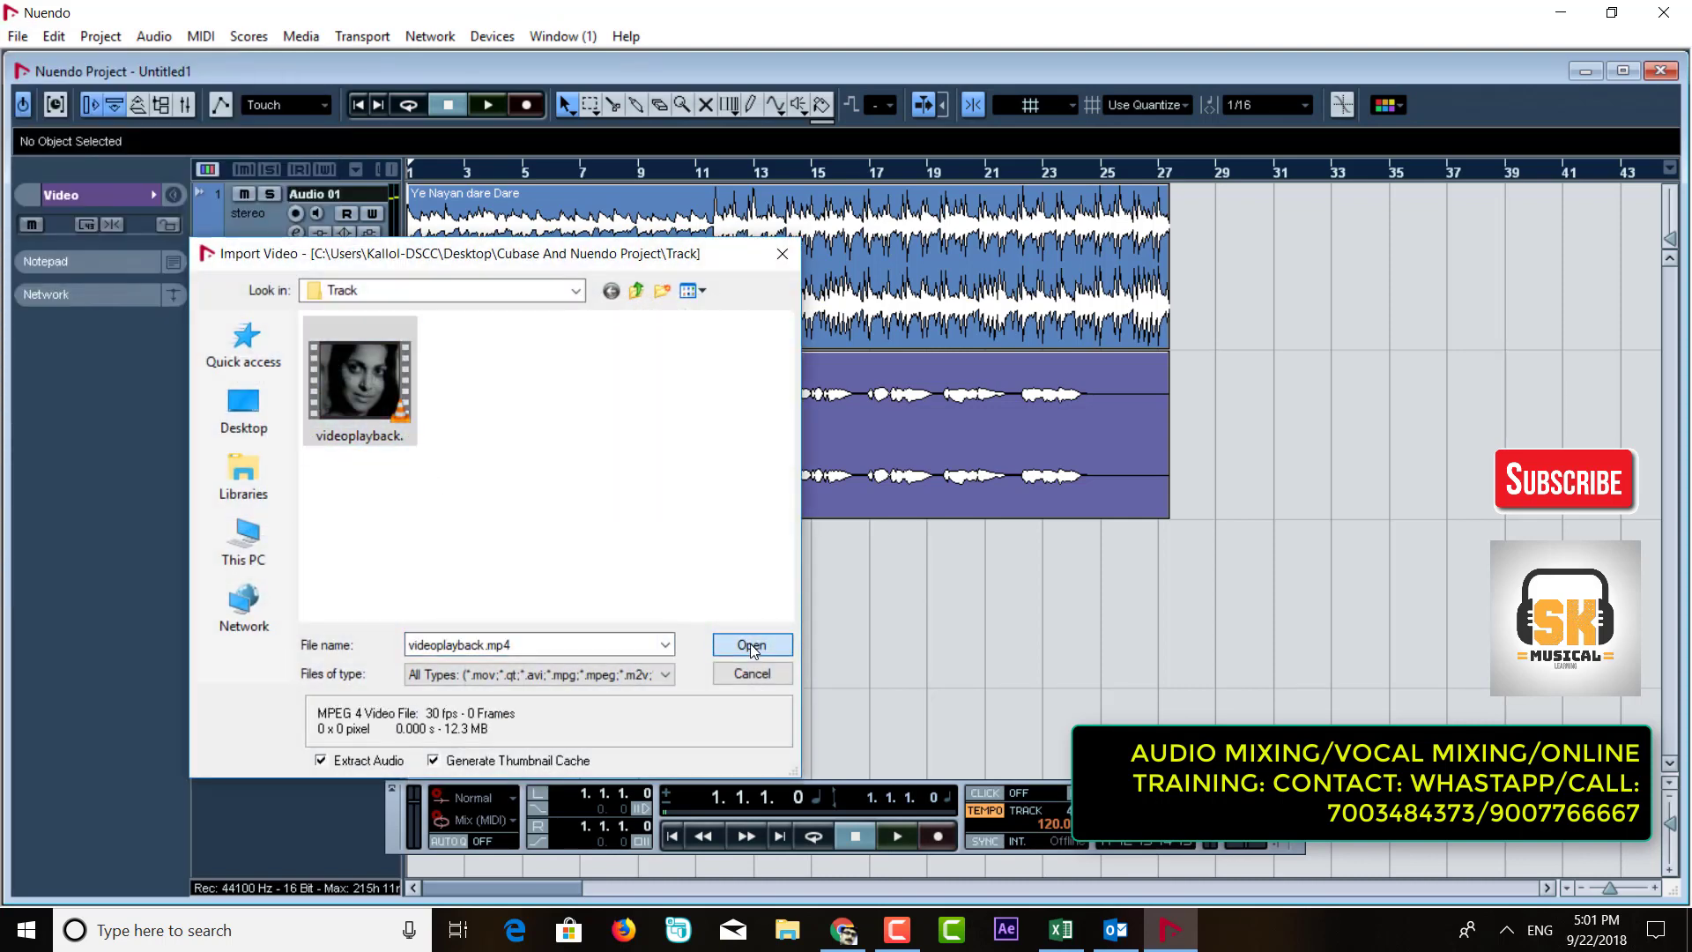
pyautogui.click(749, 645)
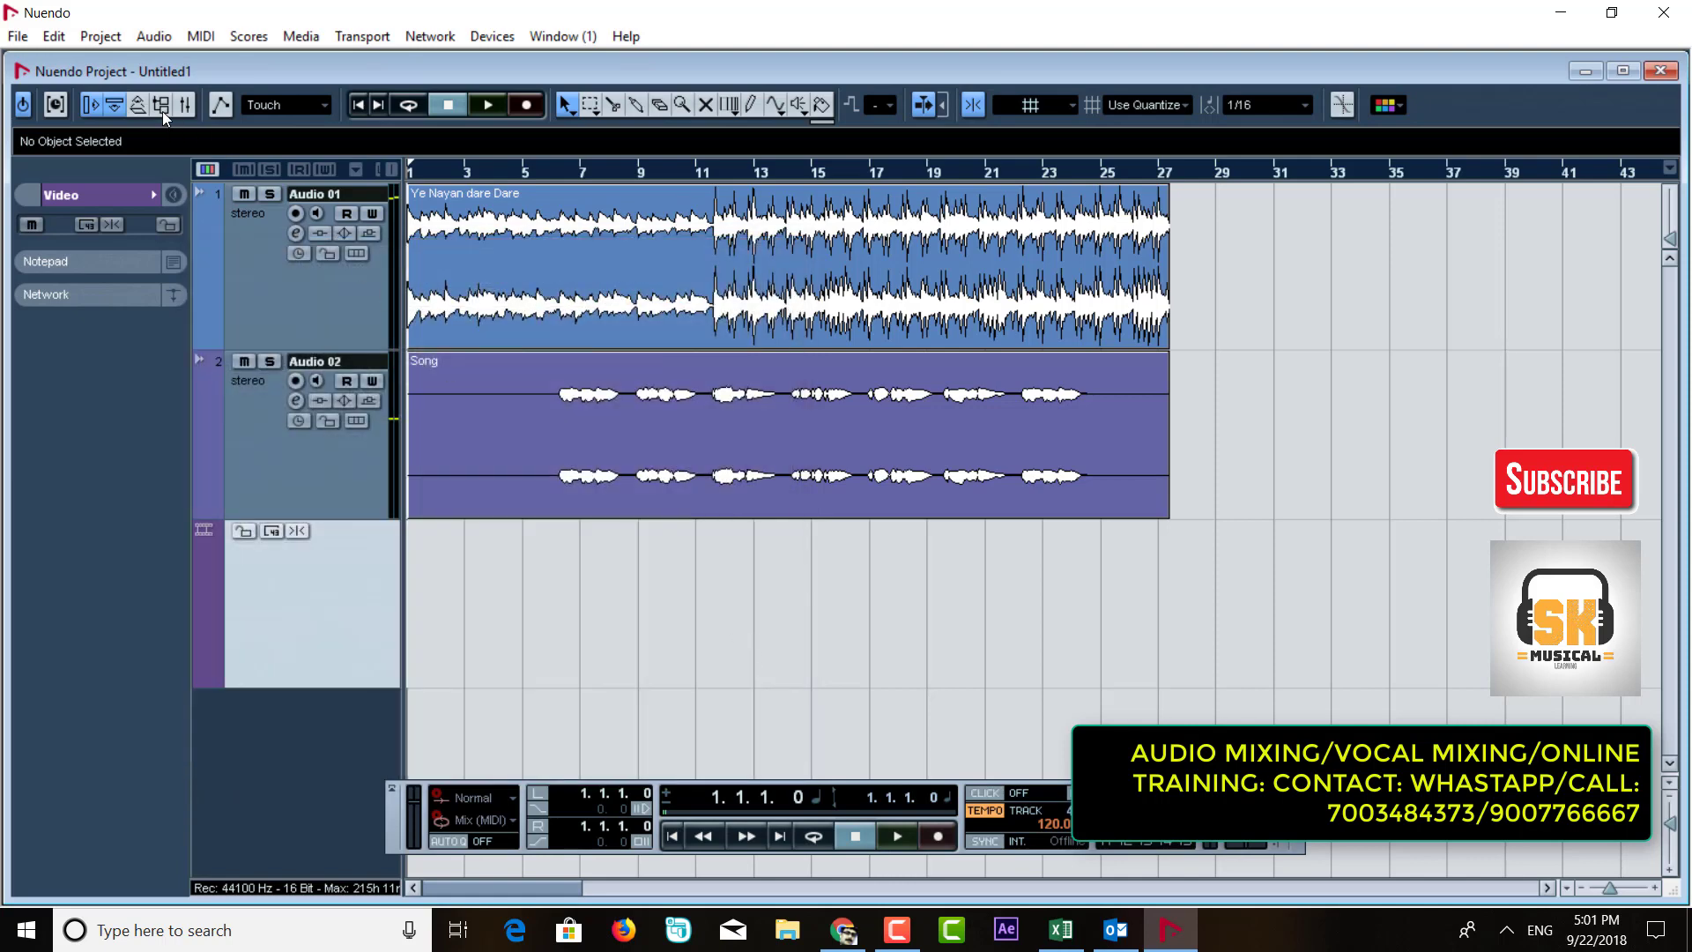
# Step: Try to place the videoplayback clip from the Pool's Video folder near the start of the video track
pyautogui.click(163, 111)
pyautogui.click(647, 368)
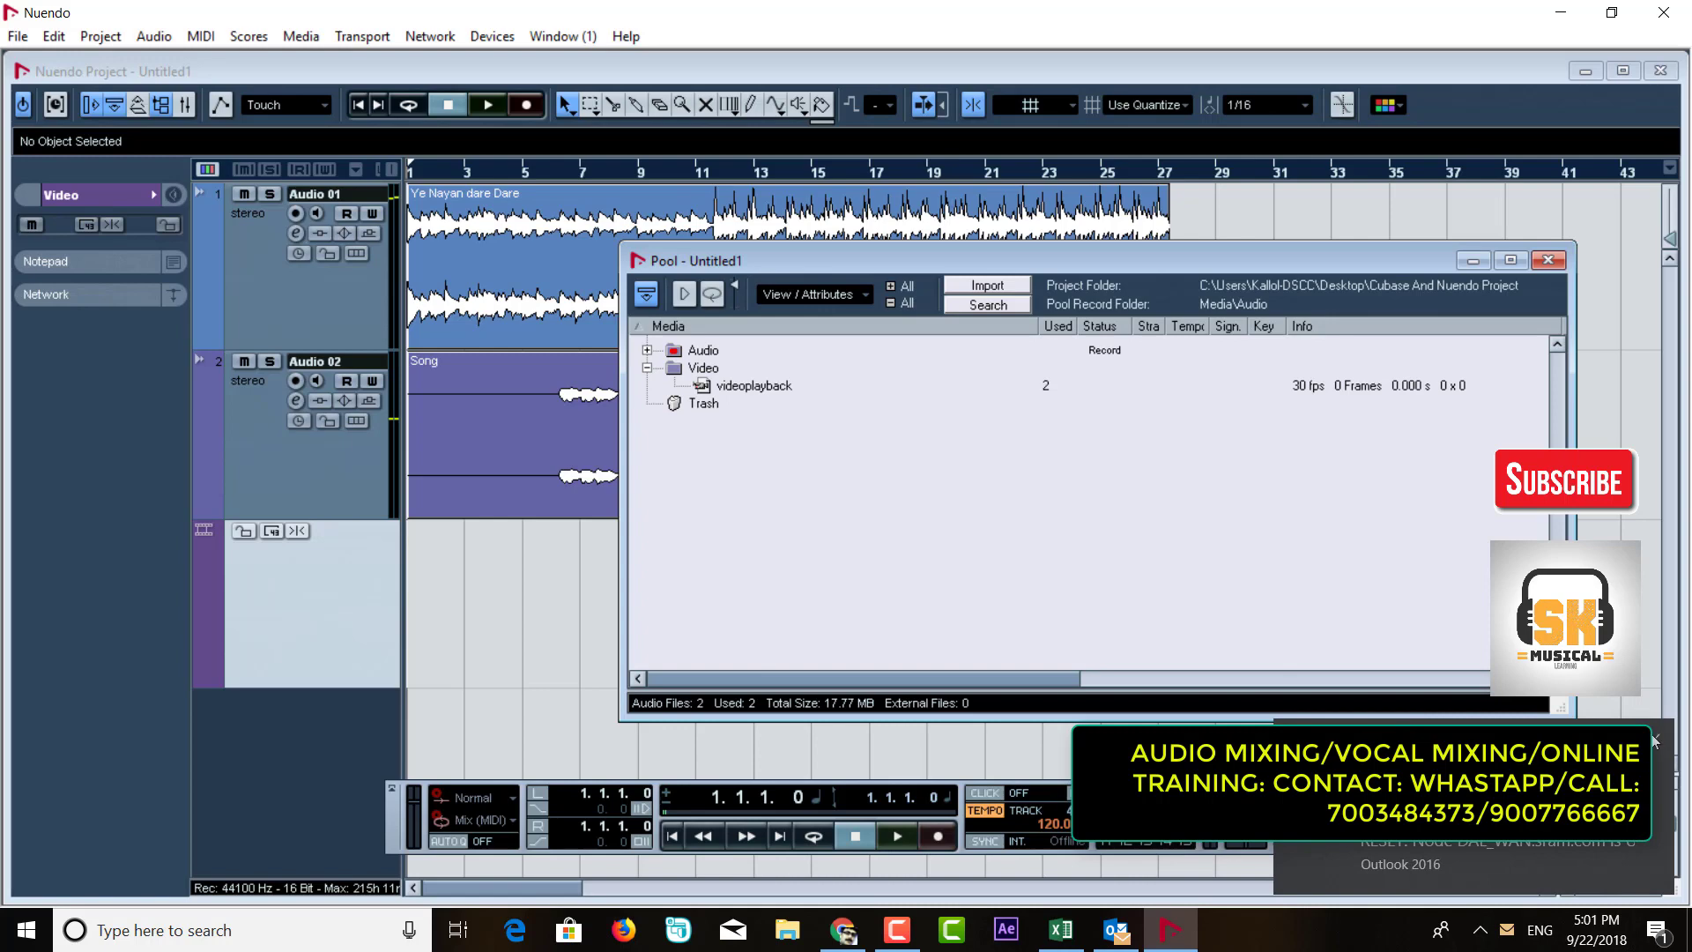
pyautogui.click(1654, 740)
pyautogui.moveTo(749, 386); pyautogui.dragTo(427, 652)
pyautogui.click(471, 628)
# Step: Delete the video event near the start of the video track
pyautogui.click(431, 600)
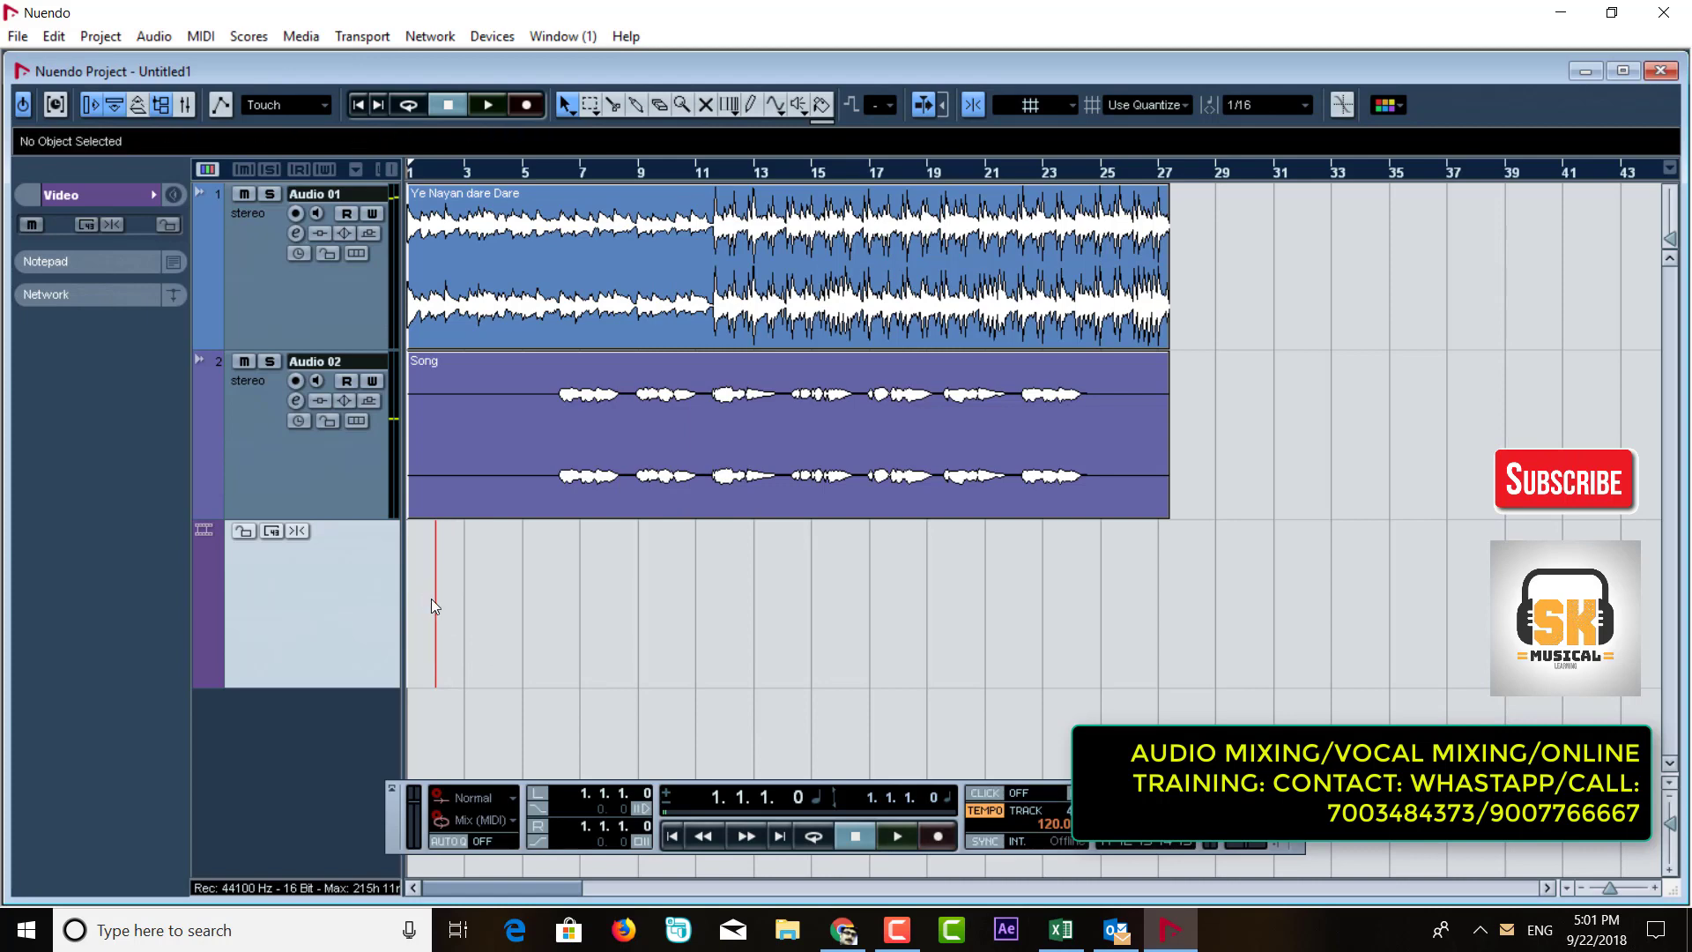
pyautogui.click(431, 599)
pyautogui.press('Delete')
# Step: Change the Video Player's playback method to DirectX Video in Device Setup and apply it
pyautogui.click(483, 37)
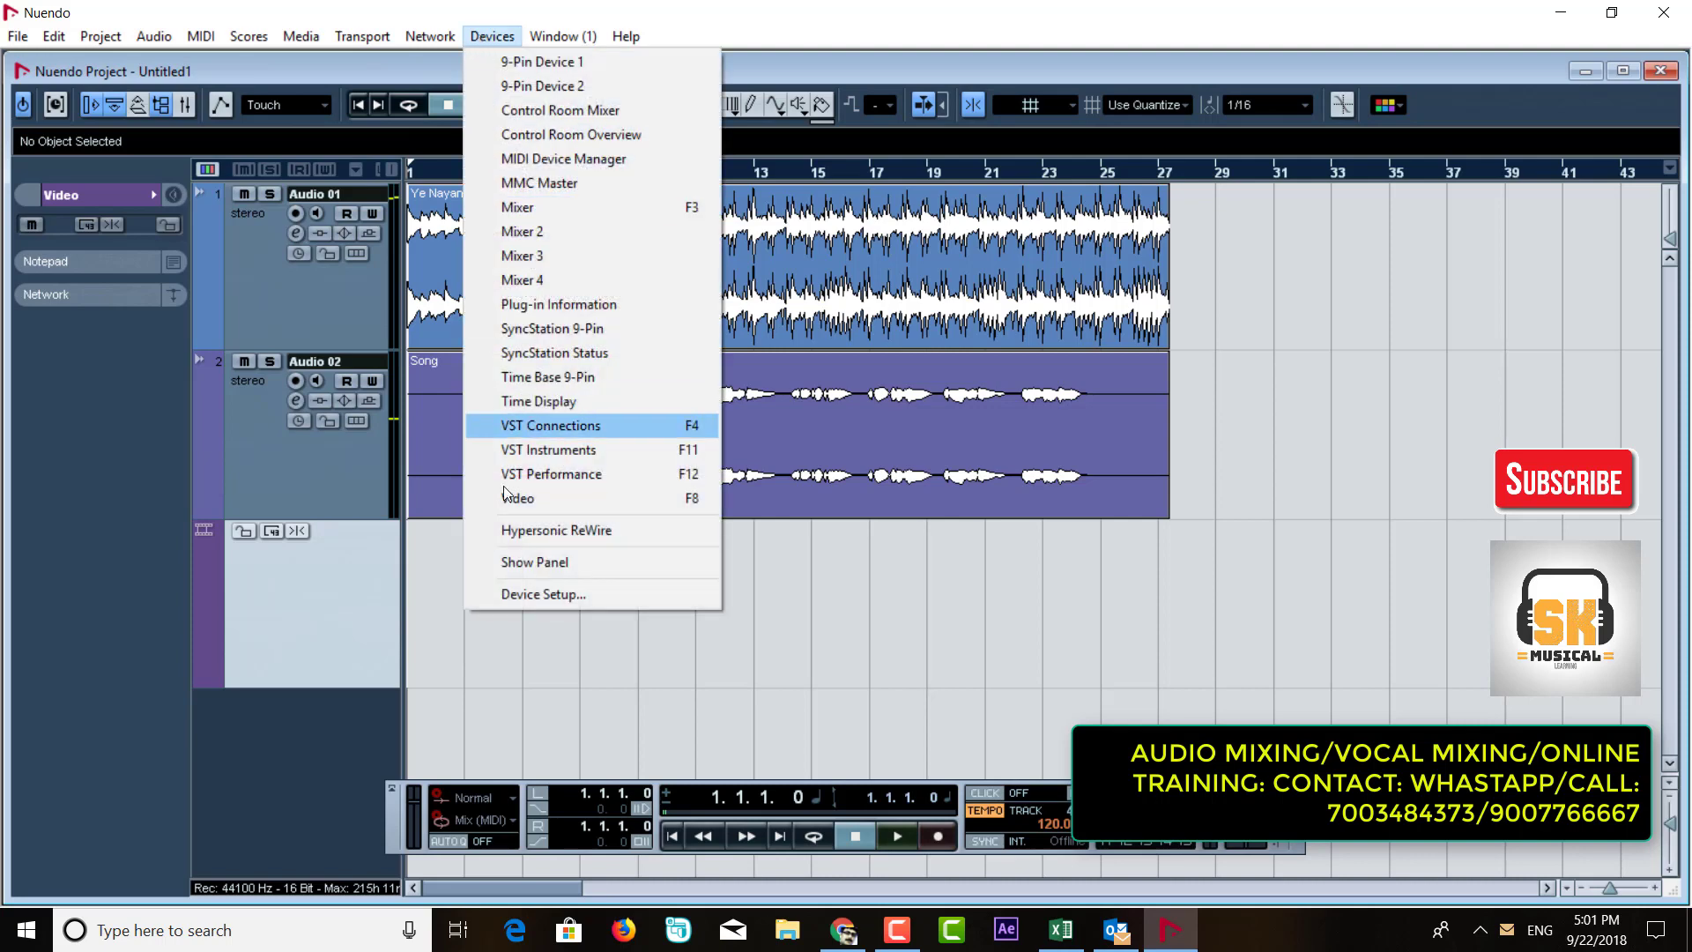
pyautogui.click(543, 595)
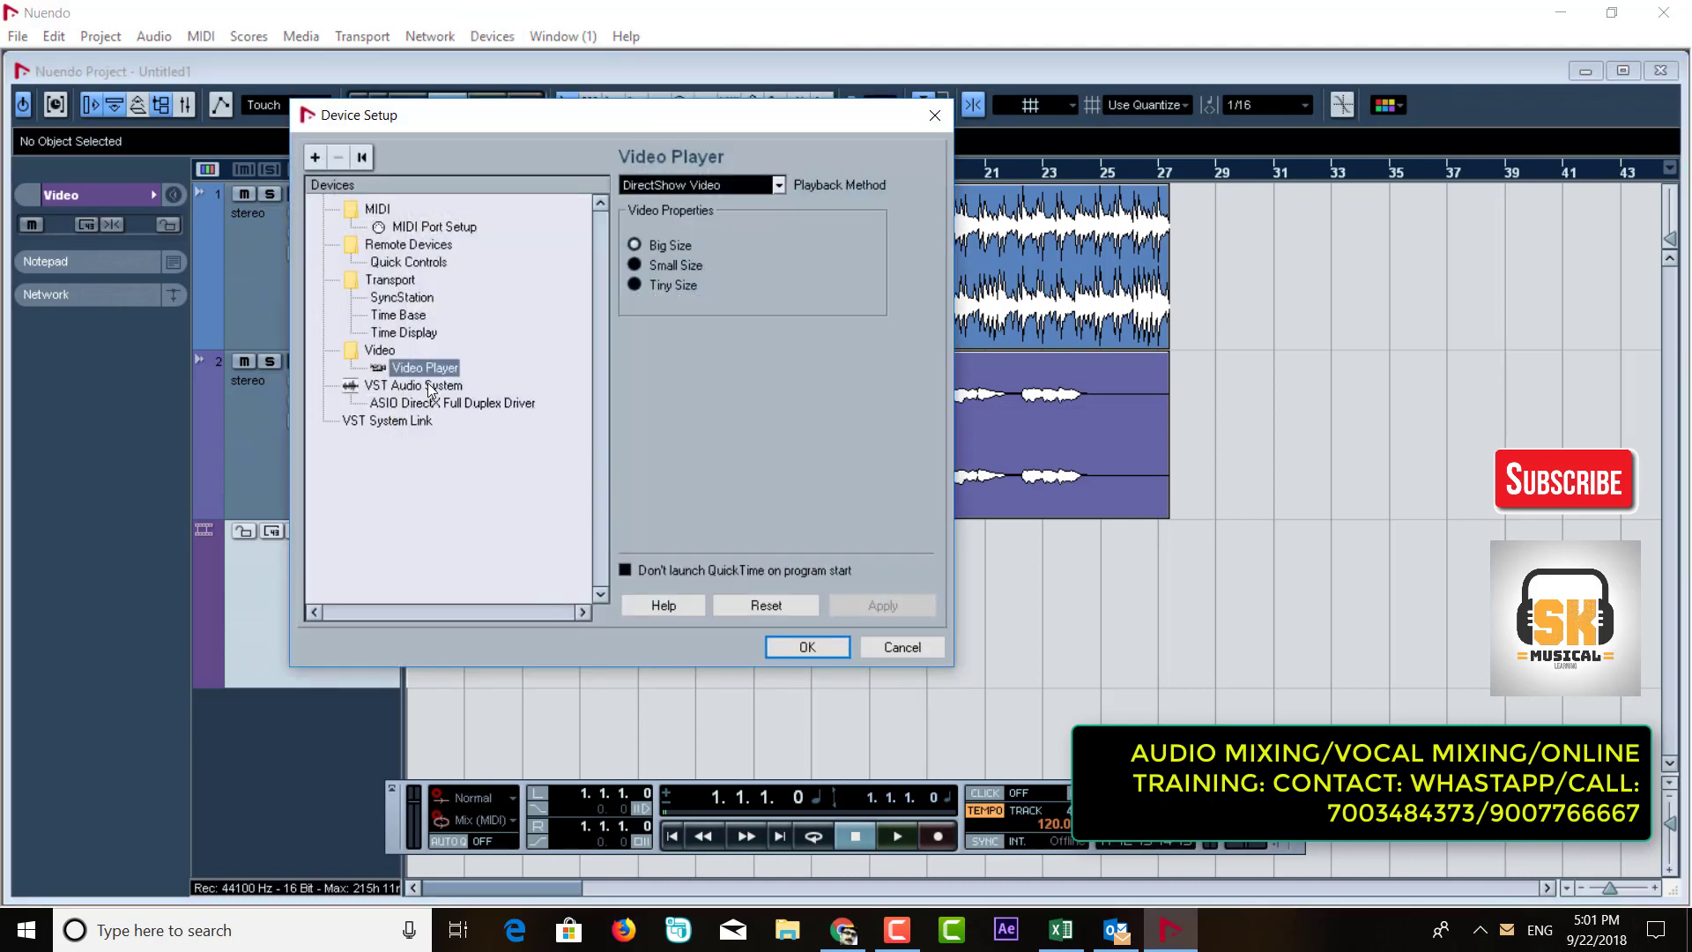
pyautogui.click(710, 186)
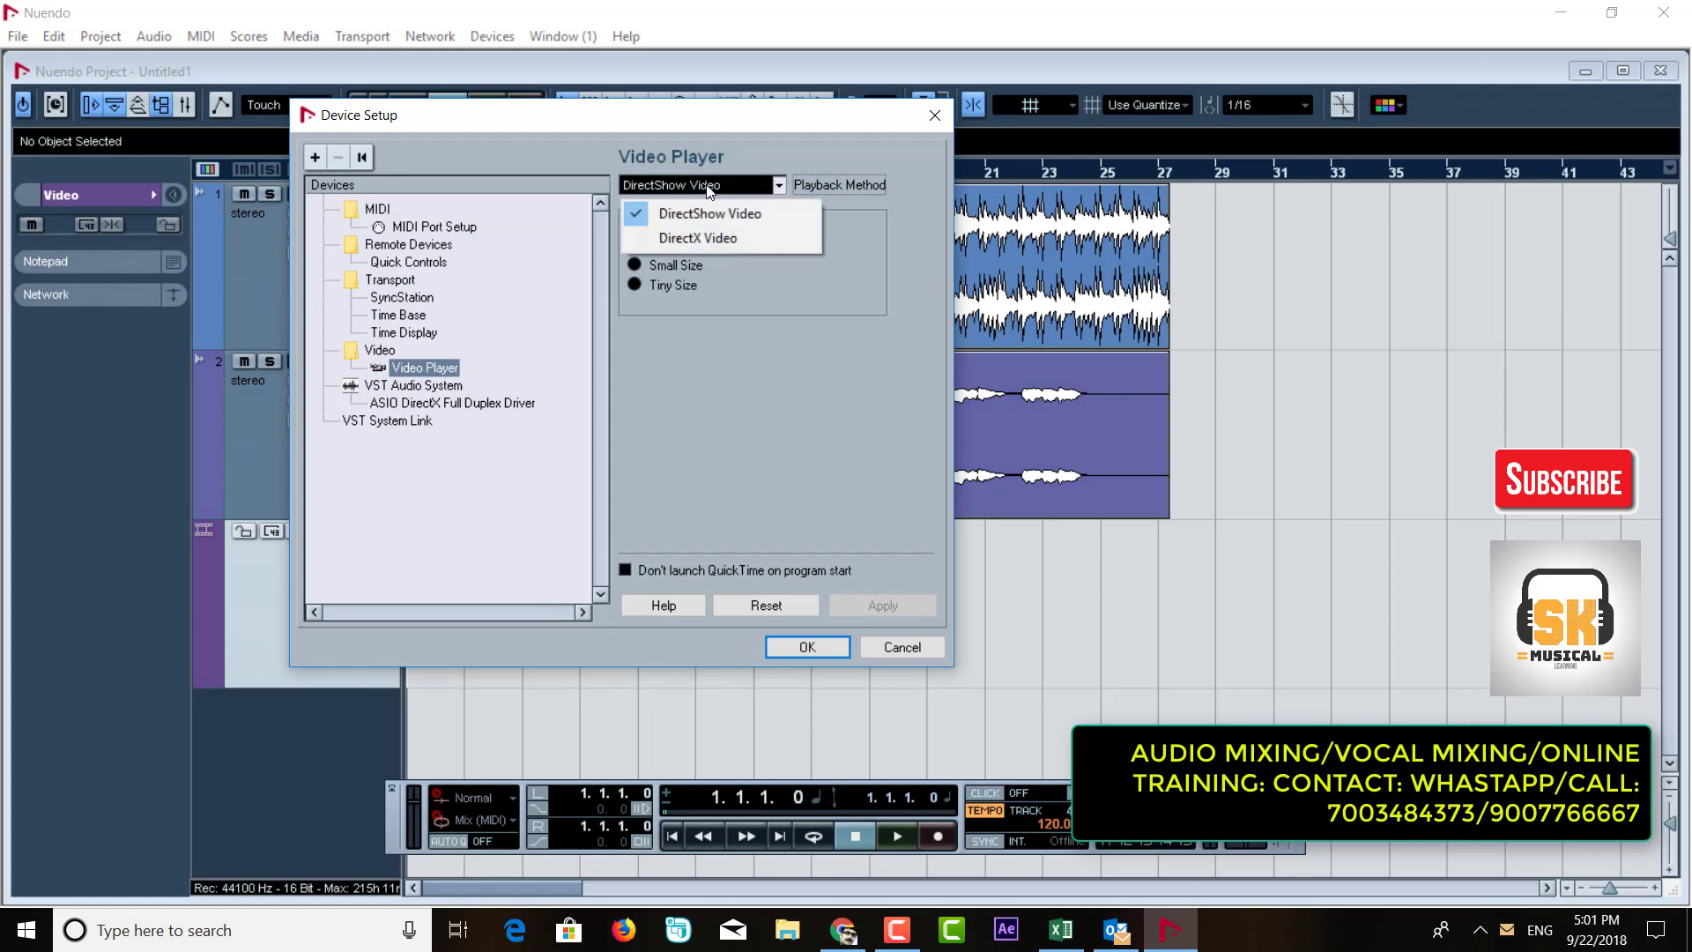
pyautogui.click(710, 187)
pyautogui.click(710, 187)
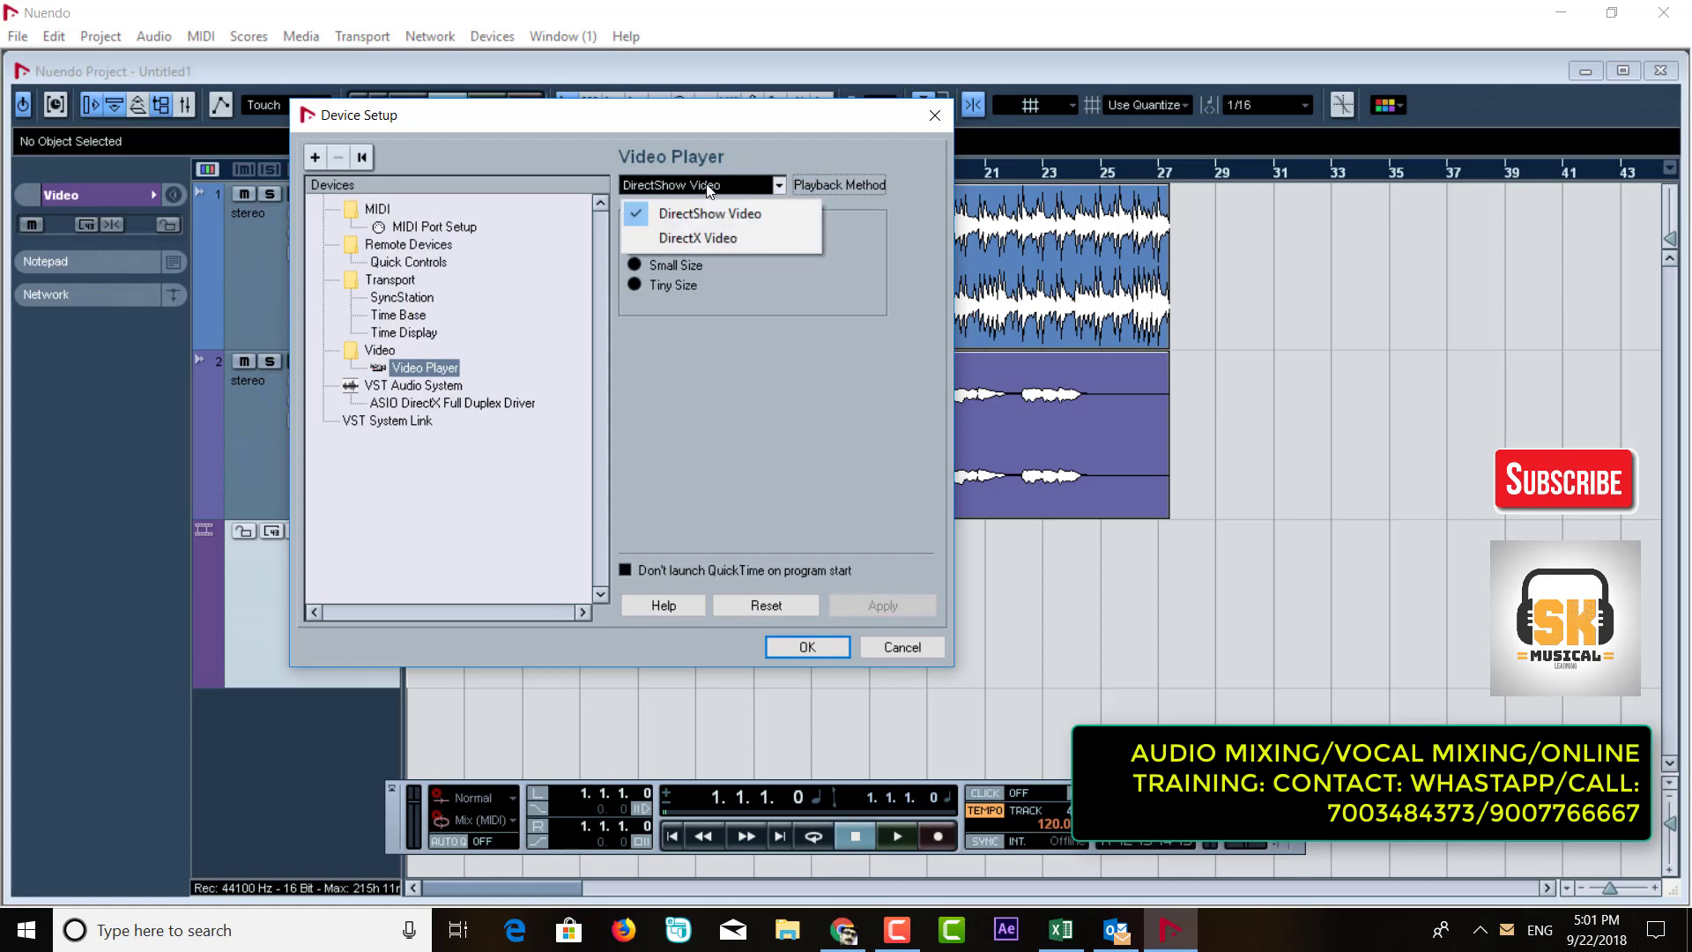
pyautogui.click(693, 238)
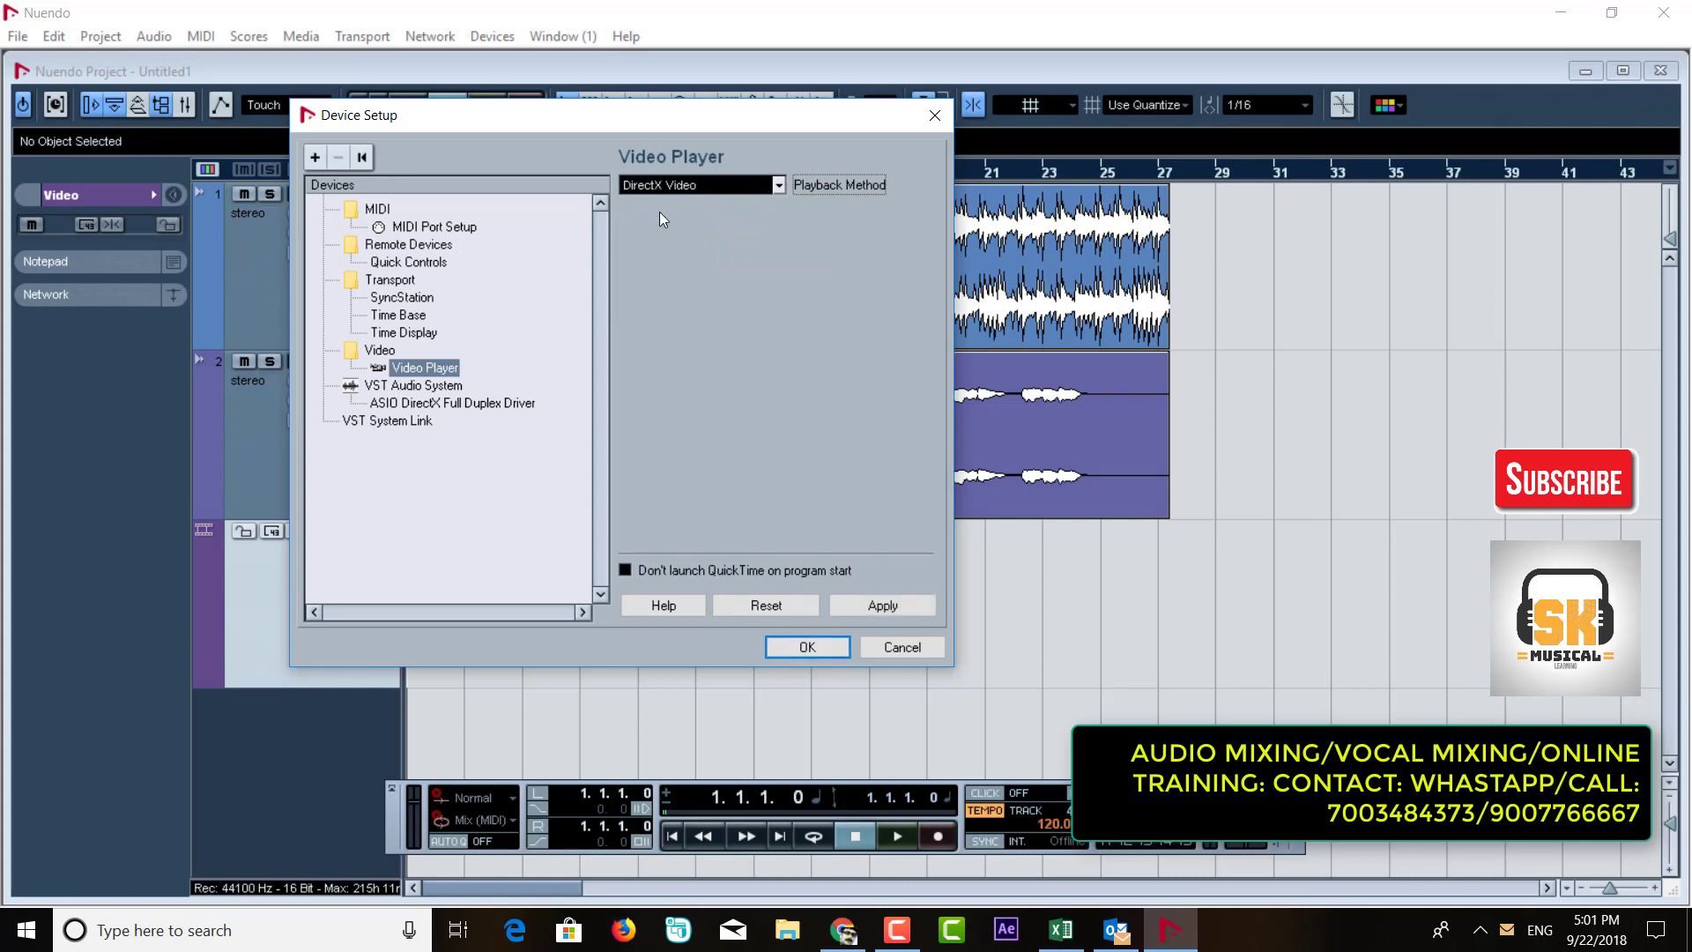
pyautogui.click(908, 605)
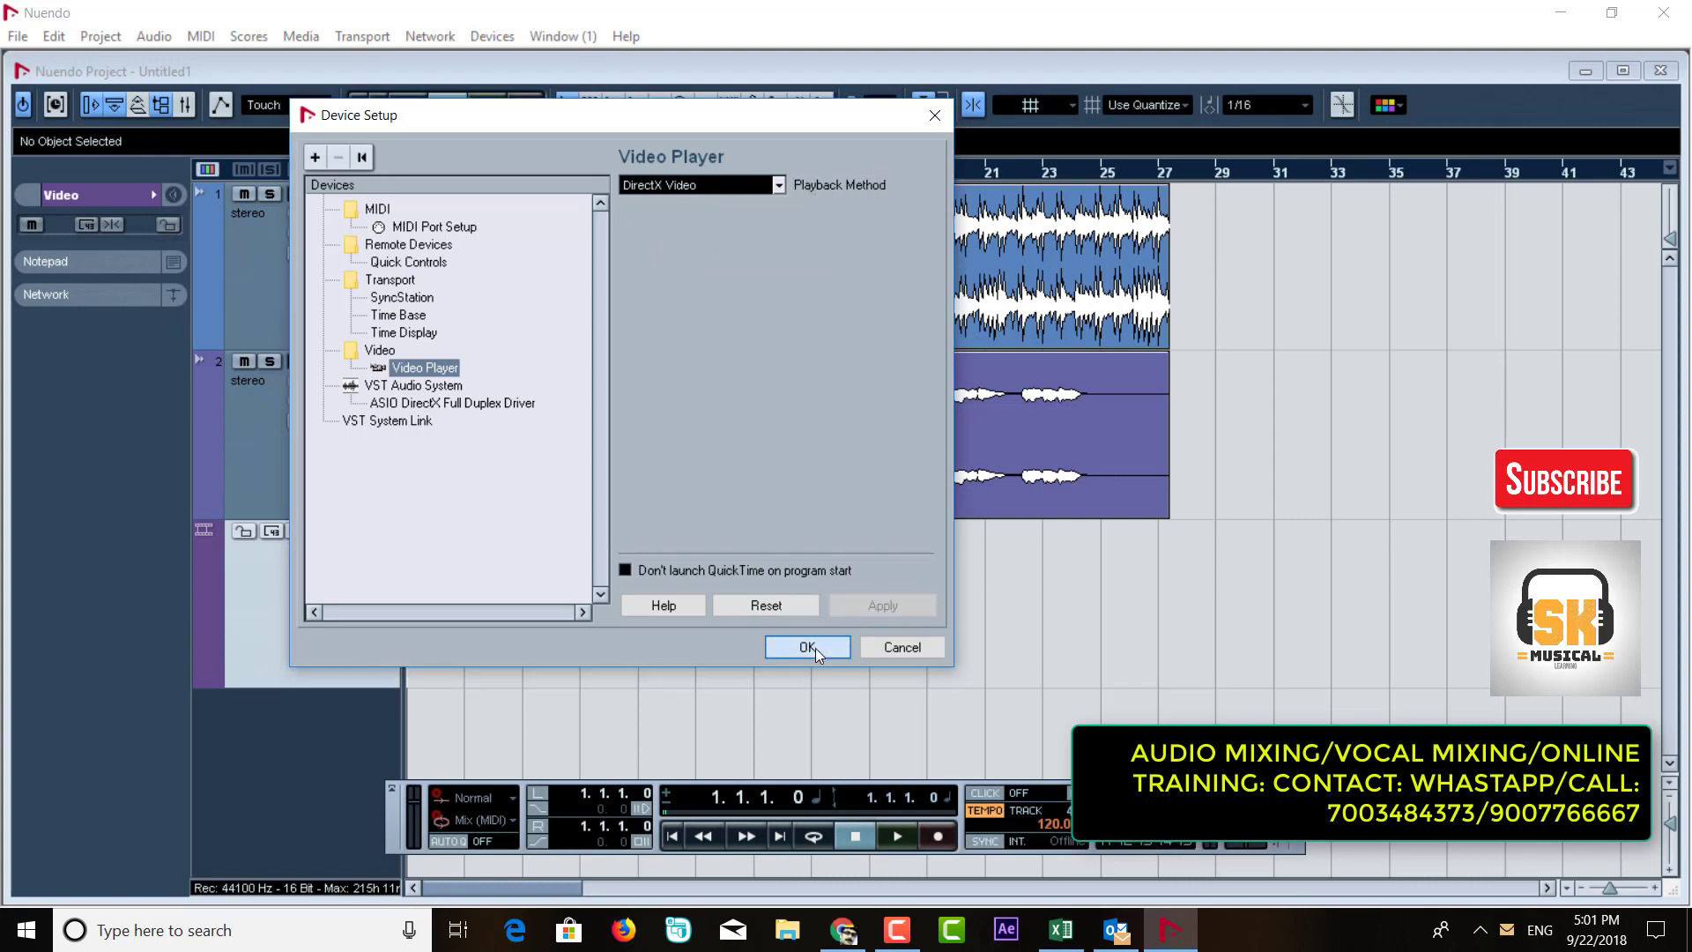
pyautogui.click(817, 648)
# Step: Import the videoplayback file from the Track folder onto the video track once more
pyautogui.click(18, 37)
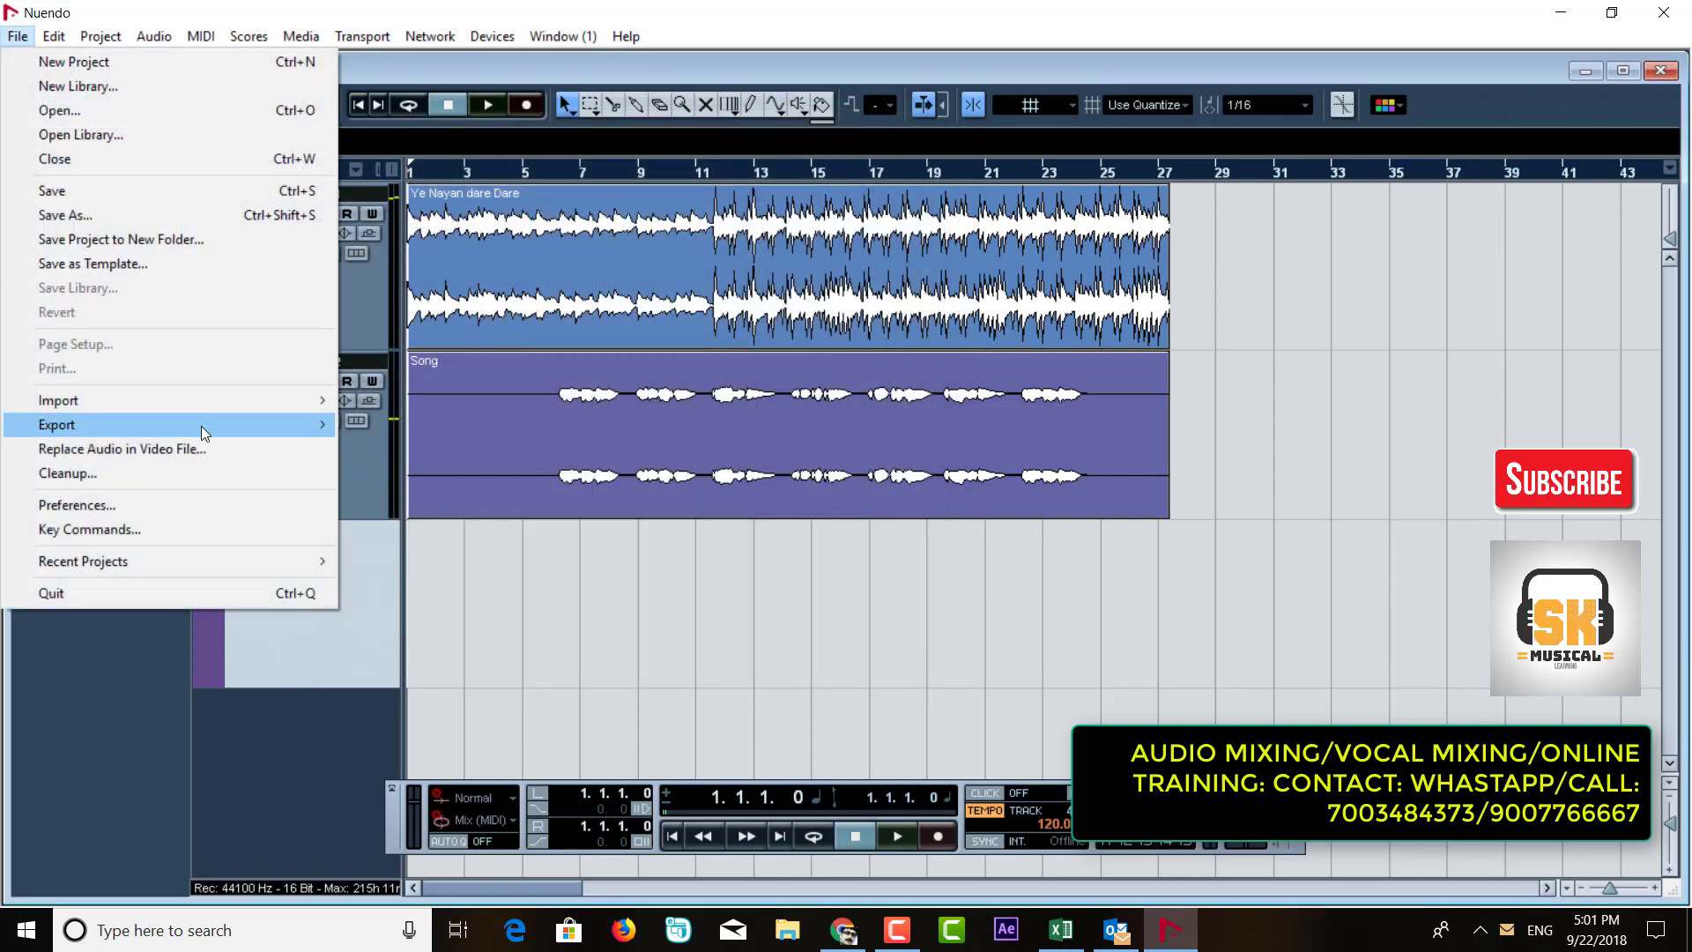
pyautogui.moveTo(200, 408)
pyautogui.click(413, 448)
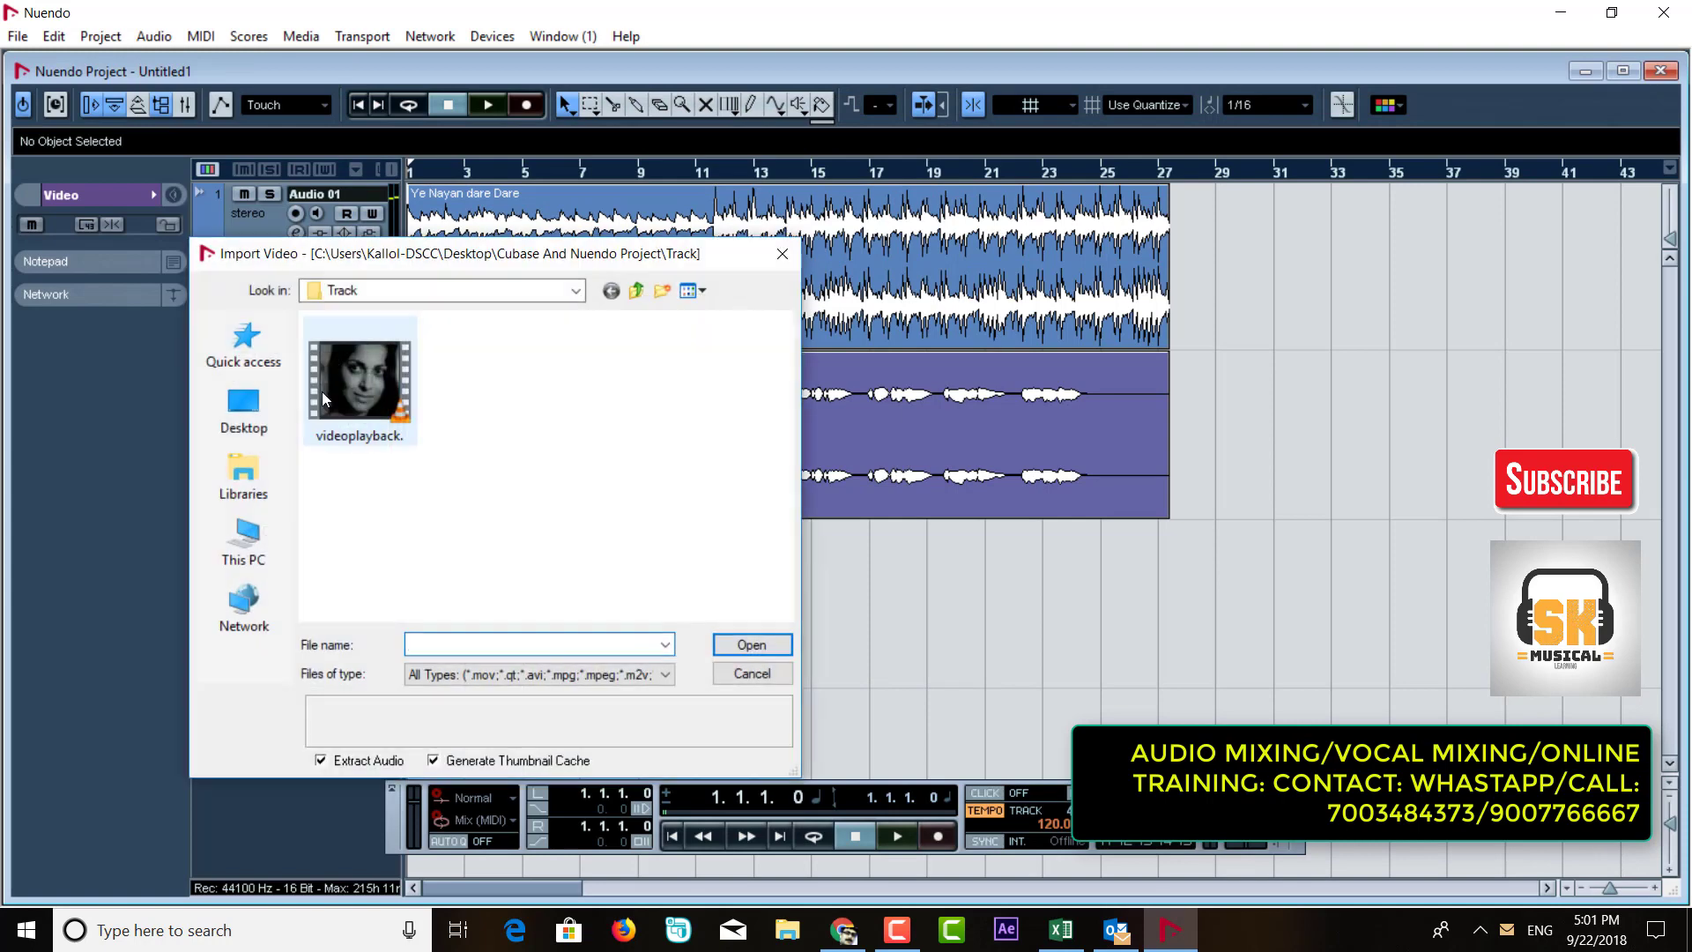
pyautogui.click(351, 377)
pyautogui.click(760, 649)
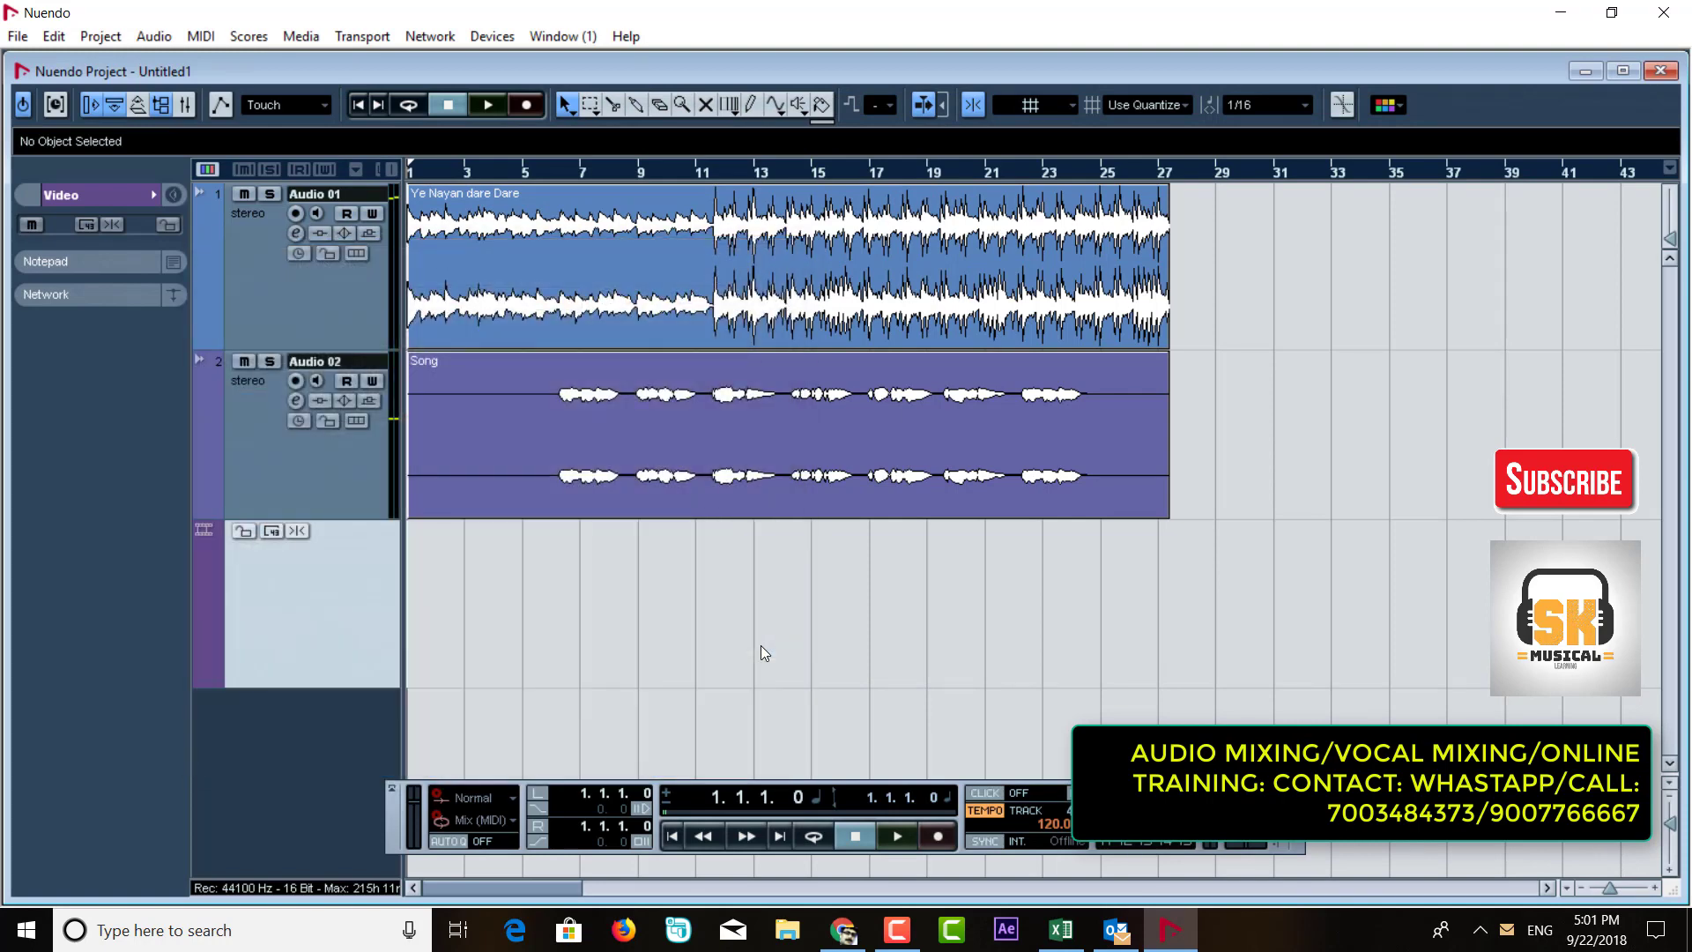
# Step: Examine the videoplayback clip in the Pool's Video folder and close the Pool
pyautogui.click(161, 105)
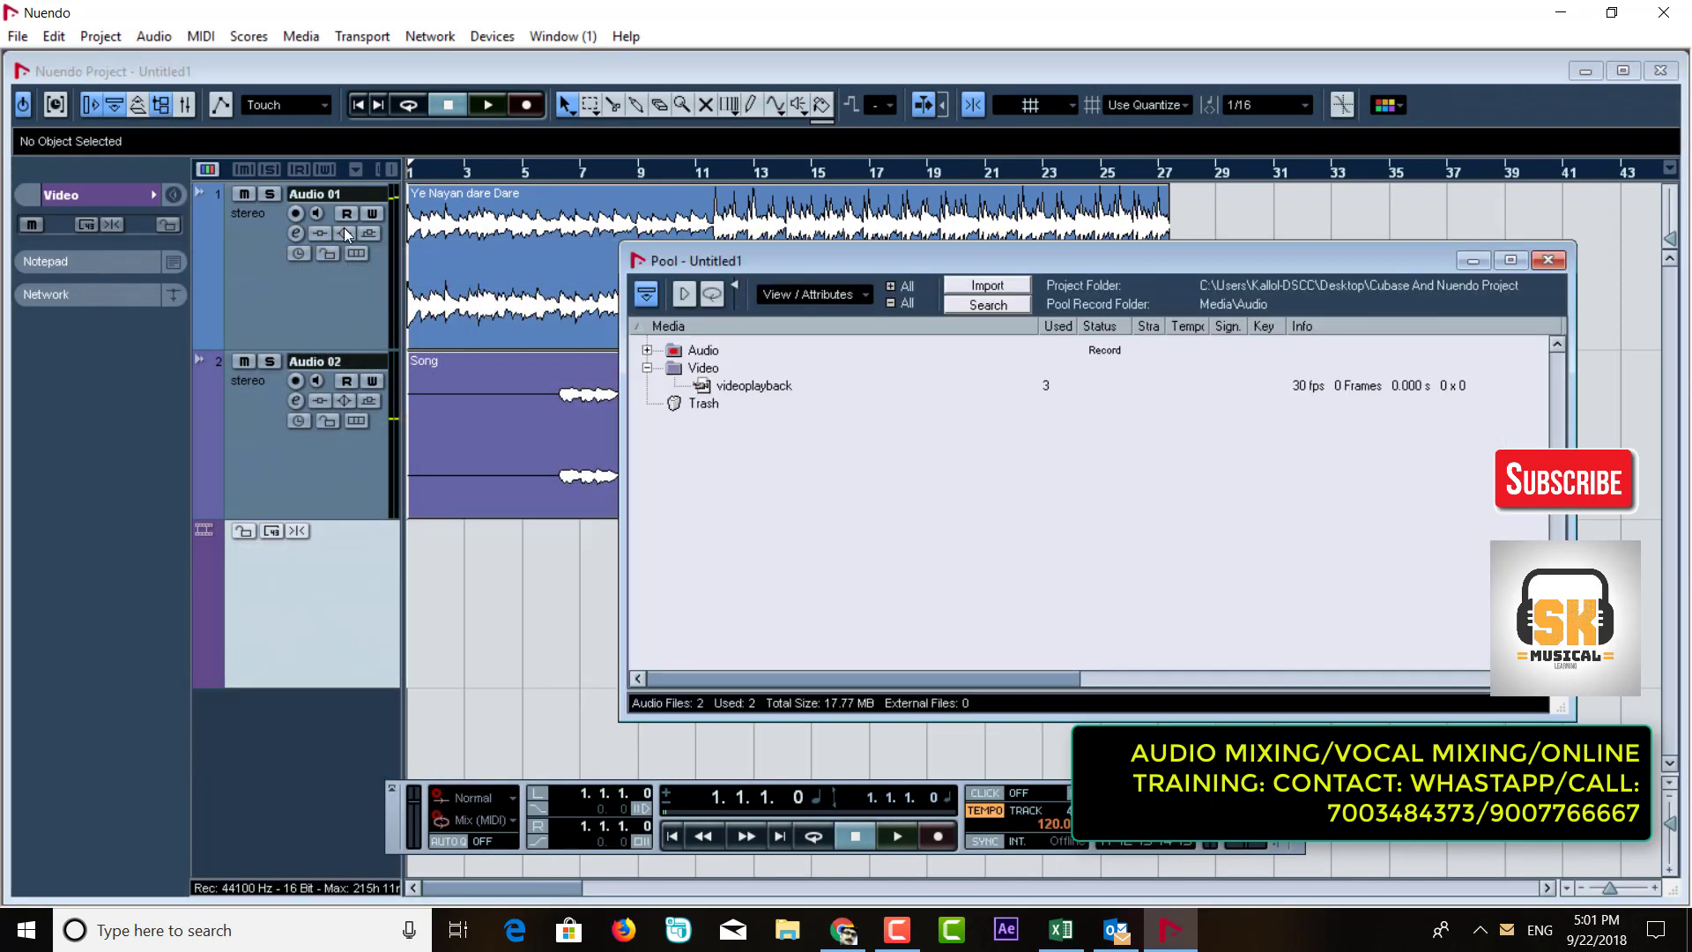
pyautogui.click(723, 392)
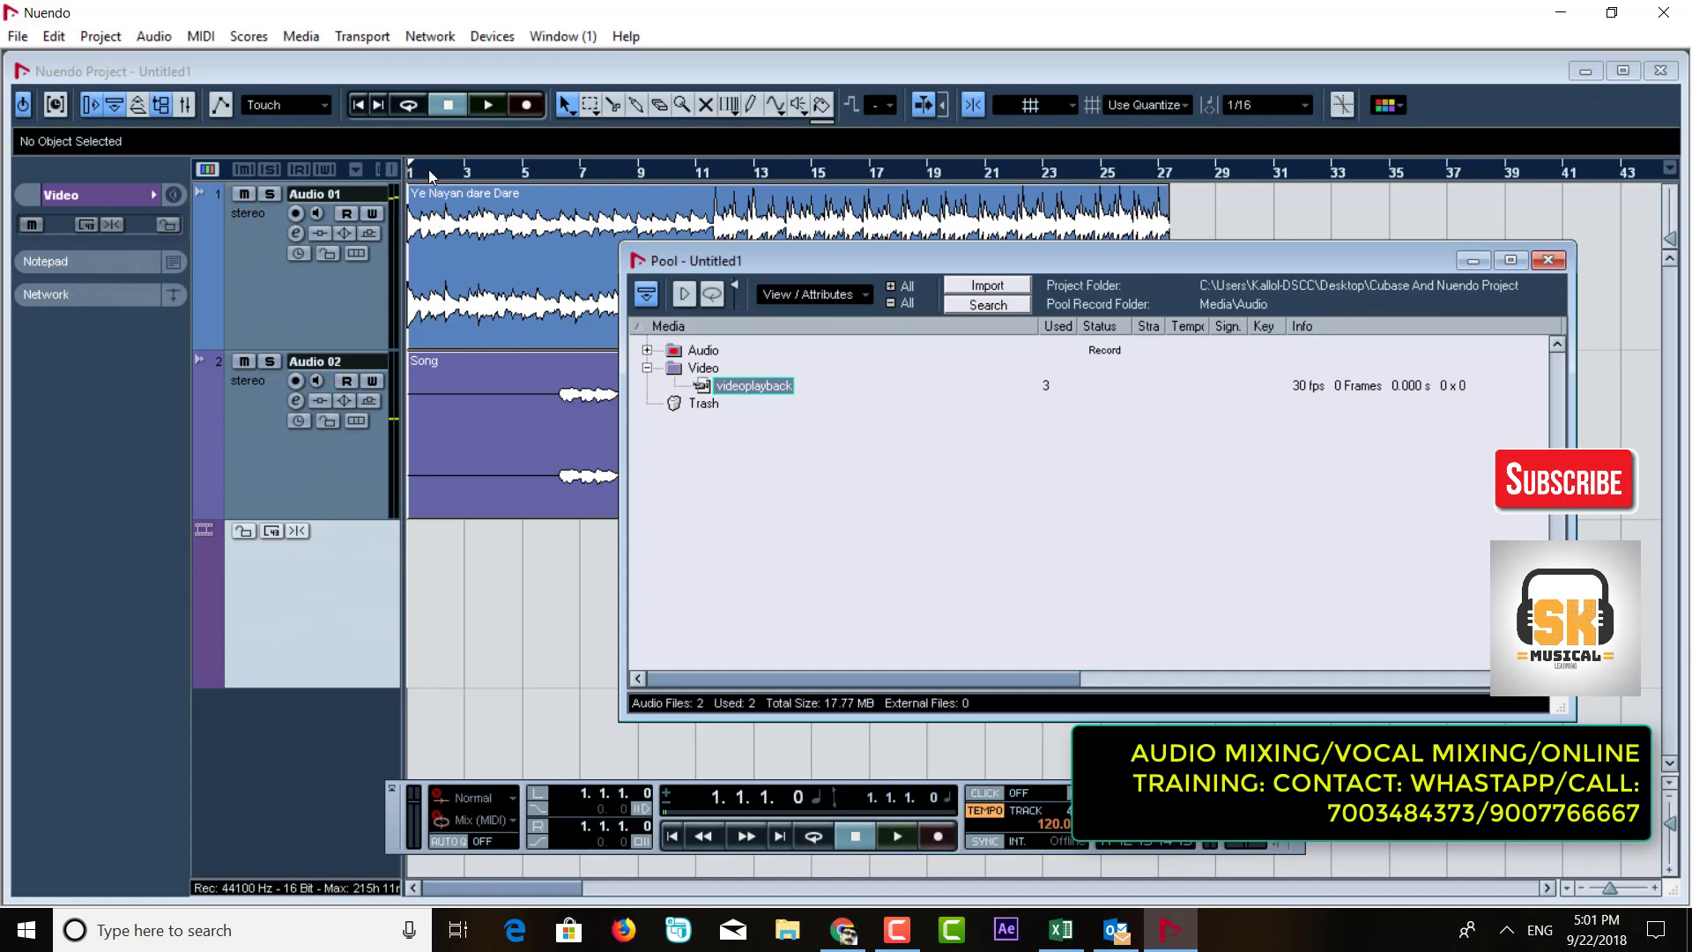
pyautogui.hotkey('ctrl', 'p')
pyautogui.press('h')
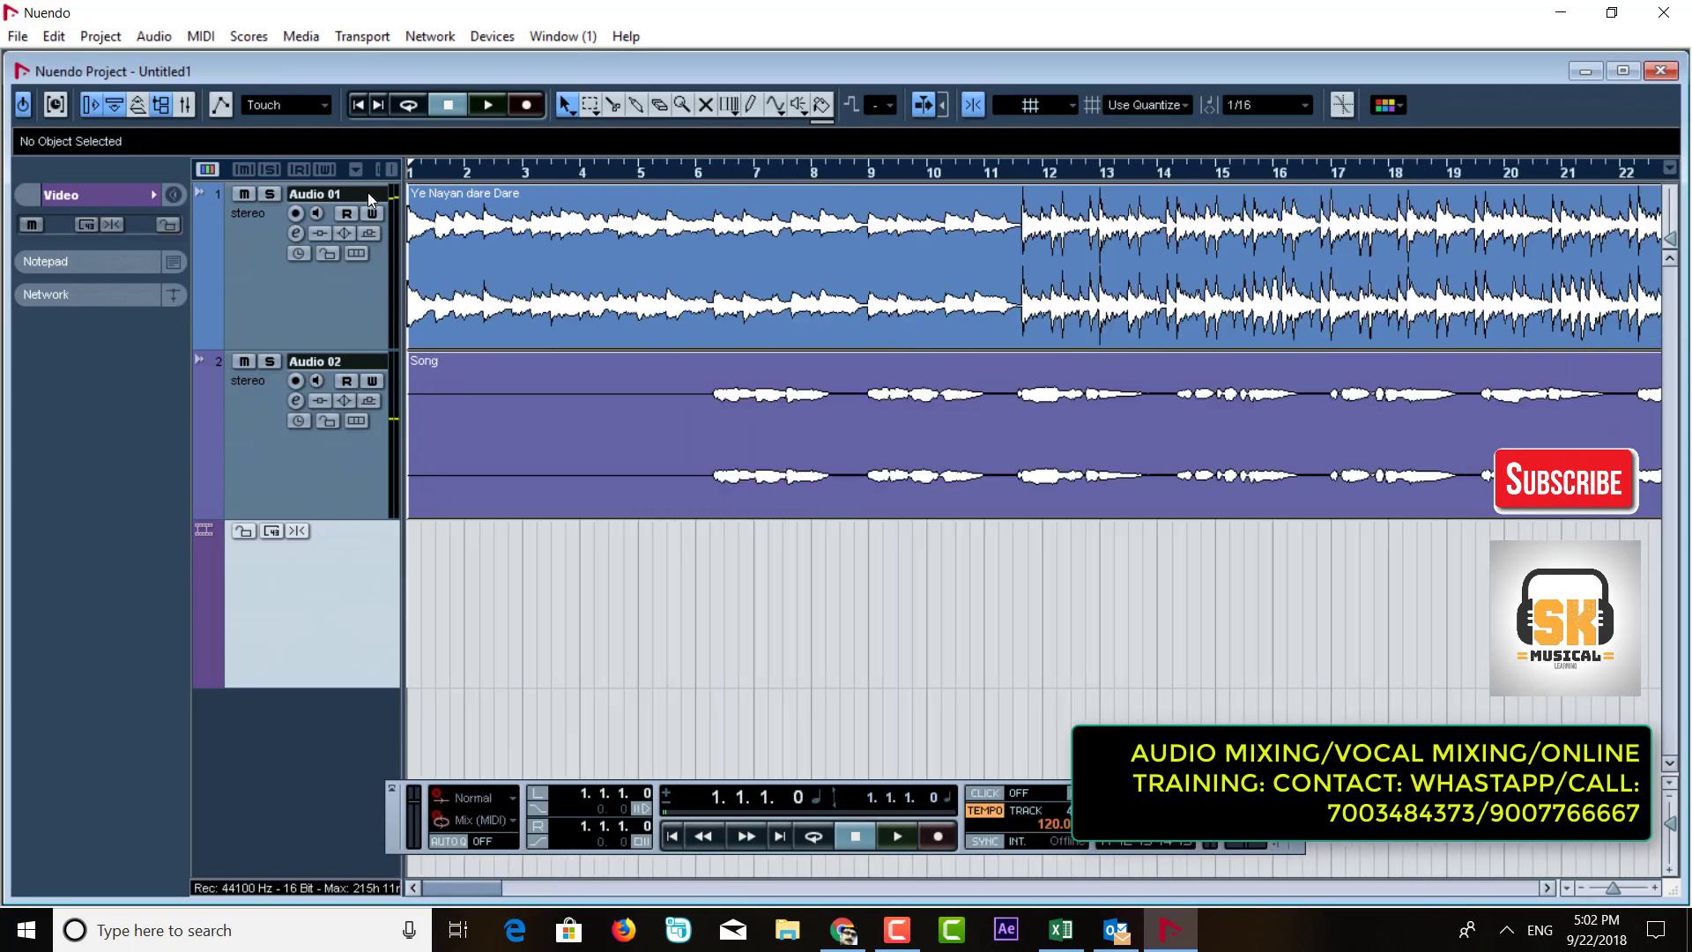
pyautogui.press('g')
pyautogui.press('g')
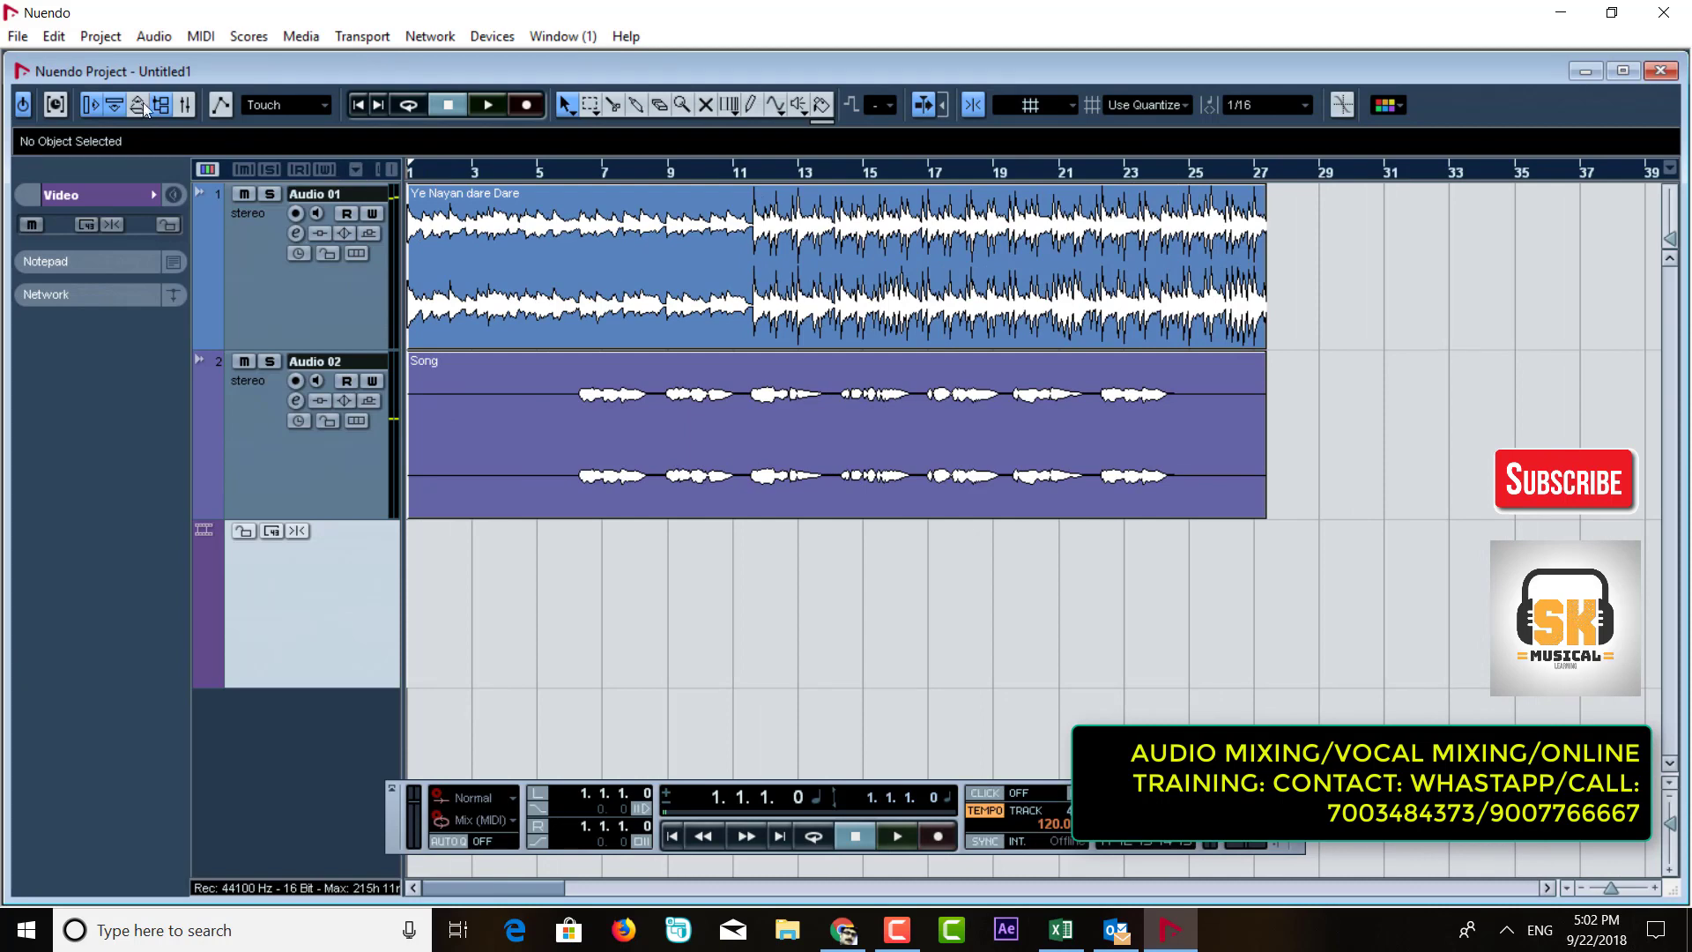
# Step: Move the videoplayback clip from the Pool's Video folder to its Trash and close the Pool
pyautogui.click(162, 107)
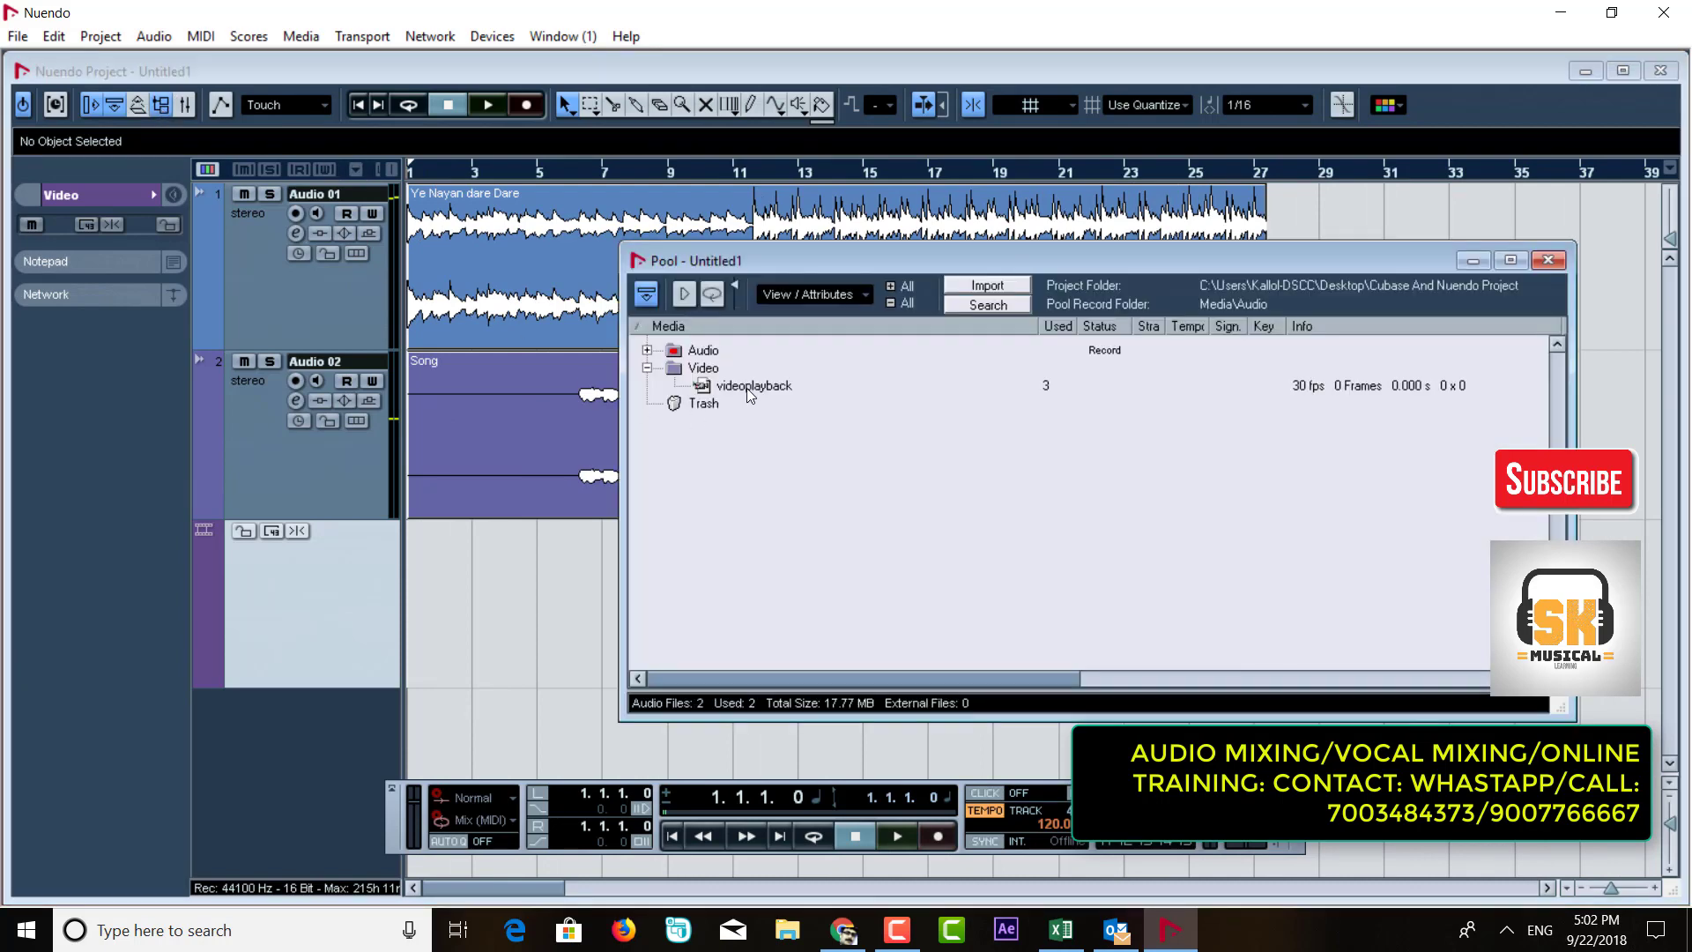
pyautogui.moveTo(748, 394); pyautogui.dragTo(703, 410)
pyautogui.click(805, 455)
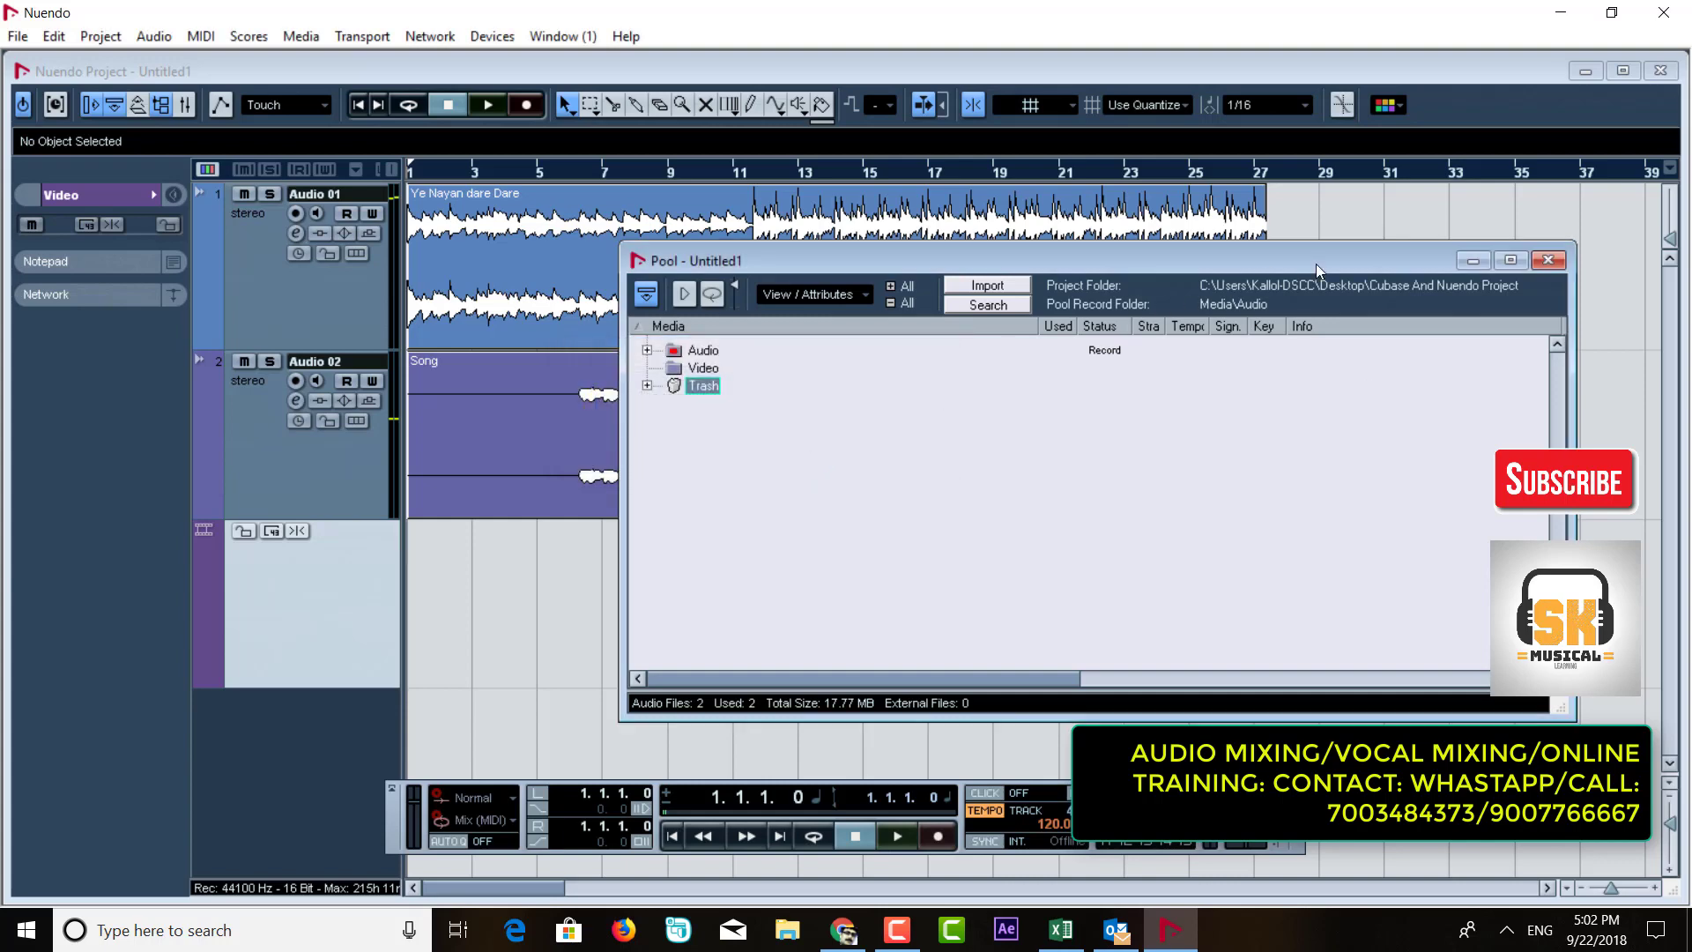
pyautogui.click(1548, 260)
# Step: Solo the Audio 01 track, play it from the project start and stop playback
pyautogui.click(296, 309)
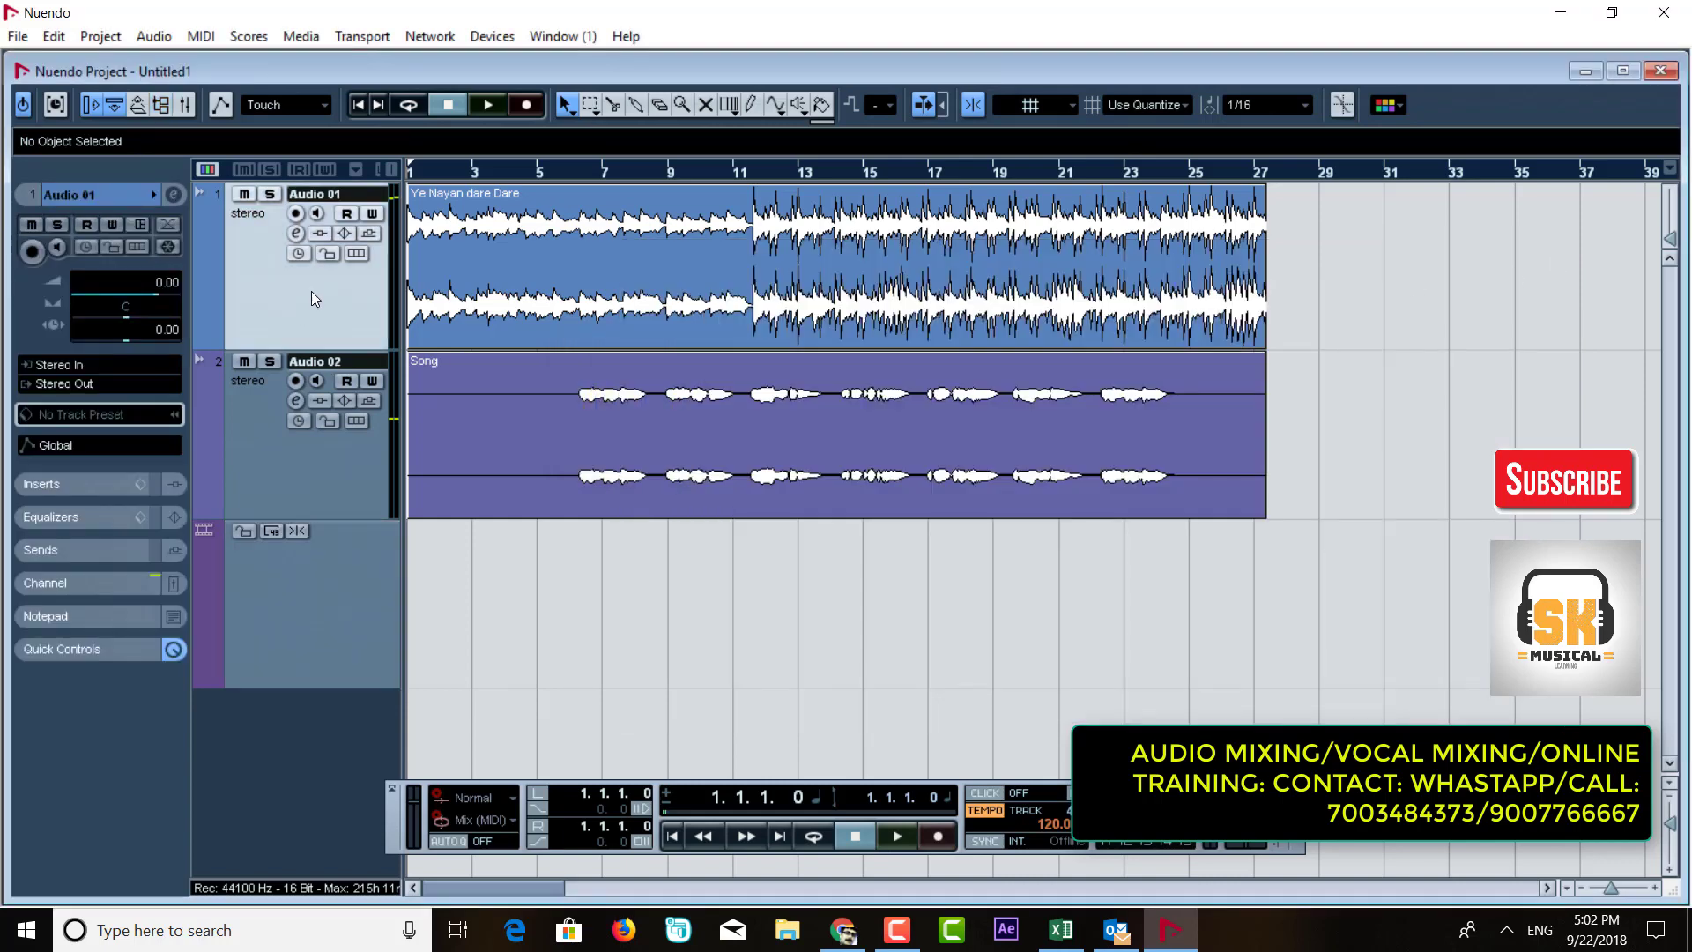
pyautogui.click(269, 194)
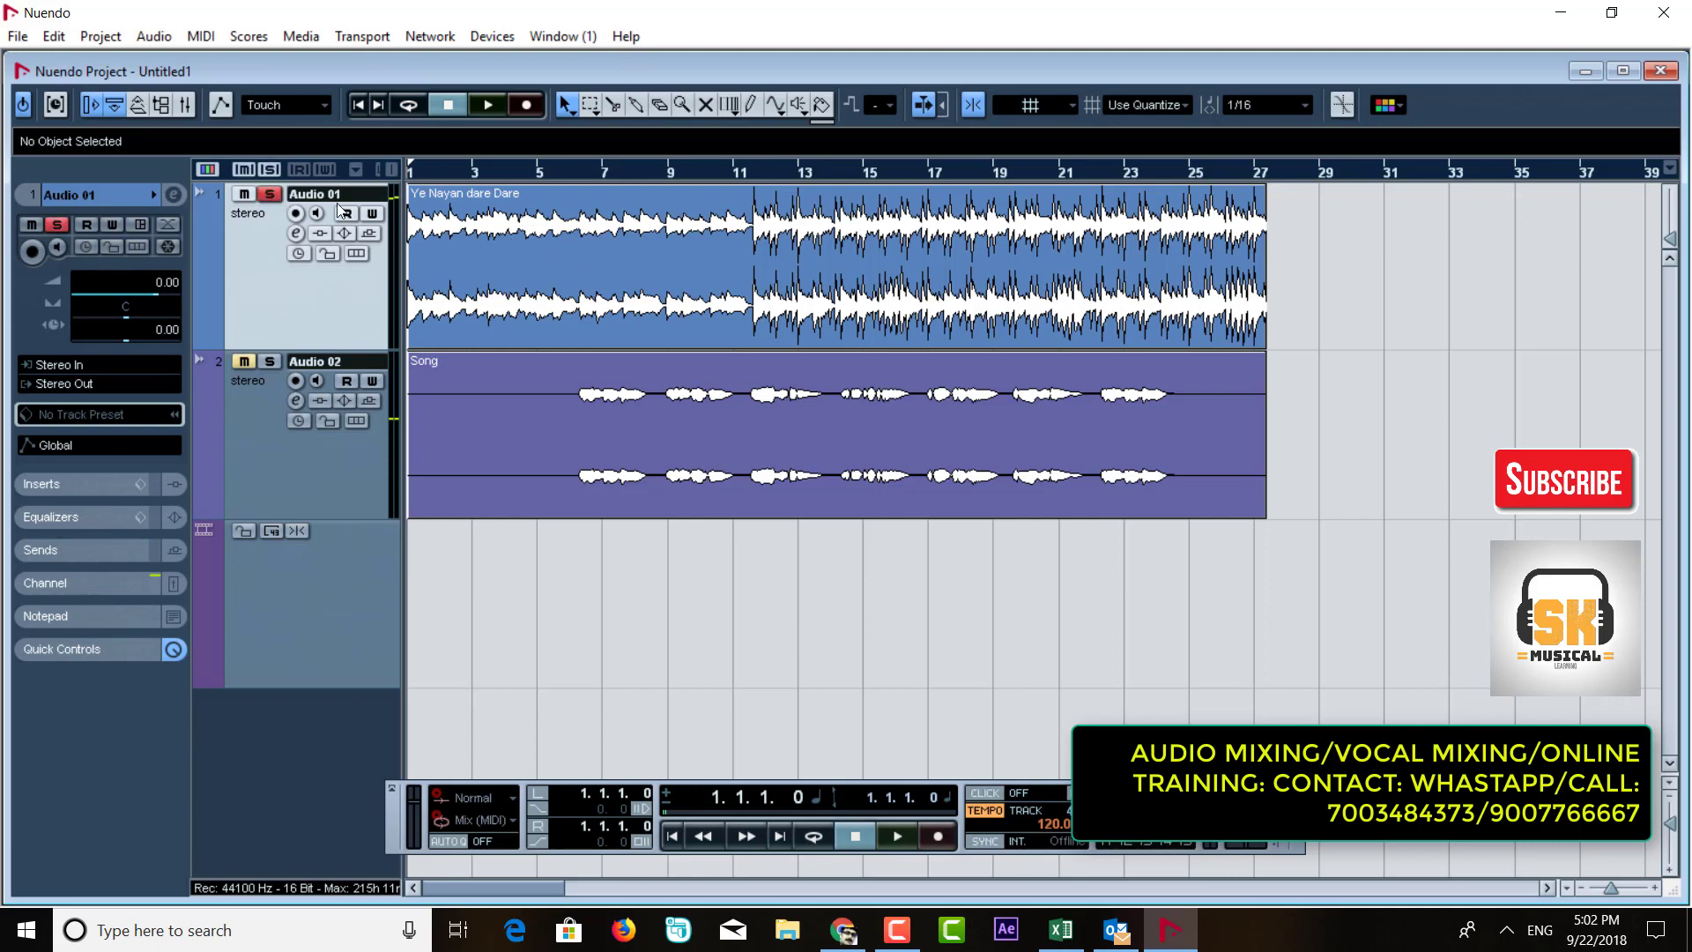
pyautogui.click(482, 107)
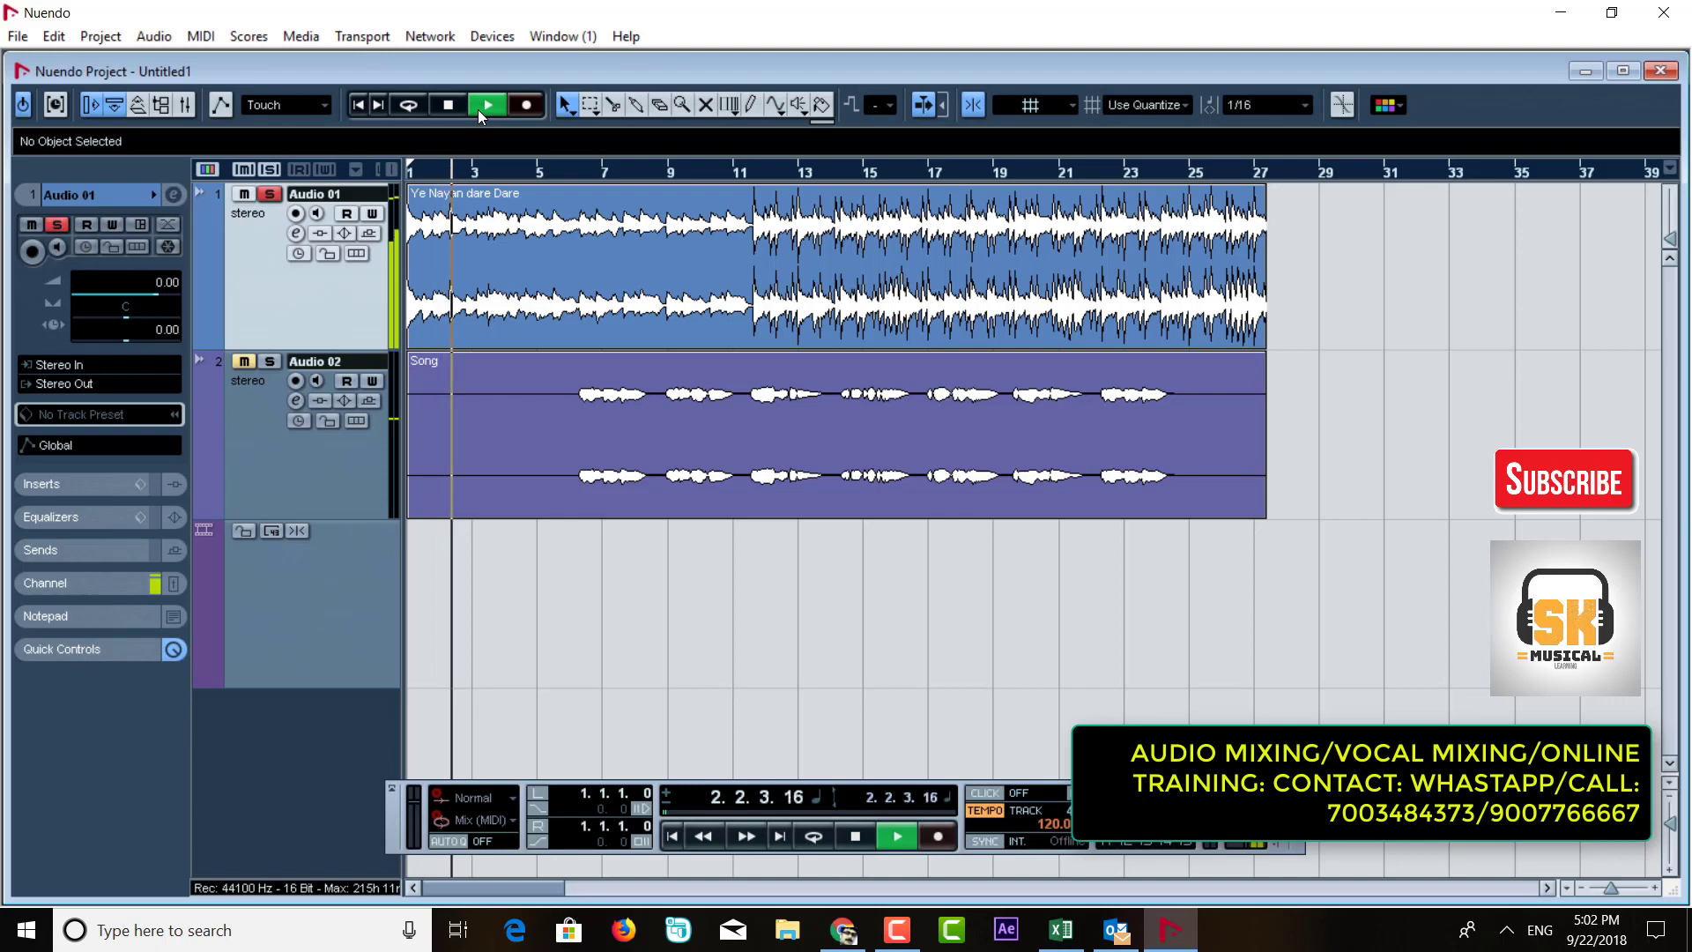
pyautogui.click(446, 106)
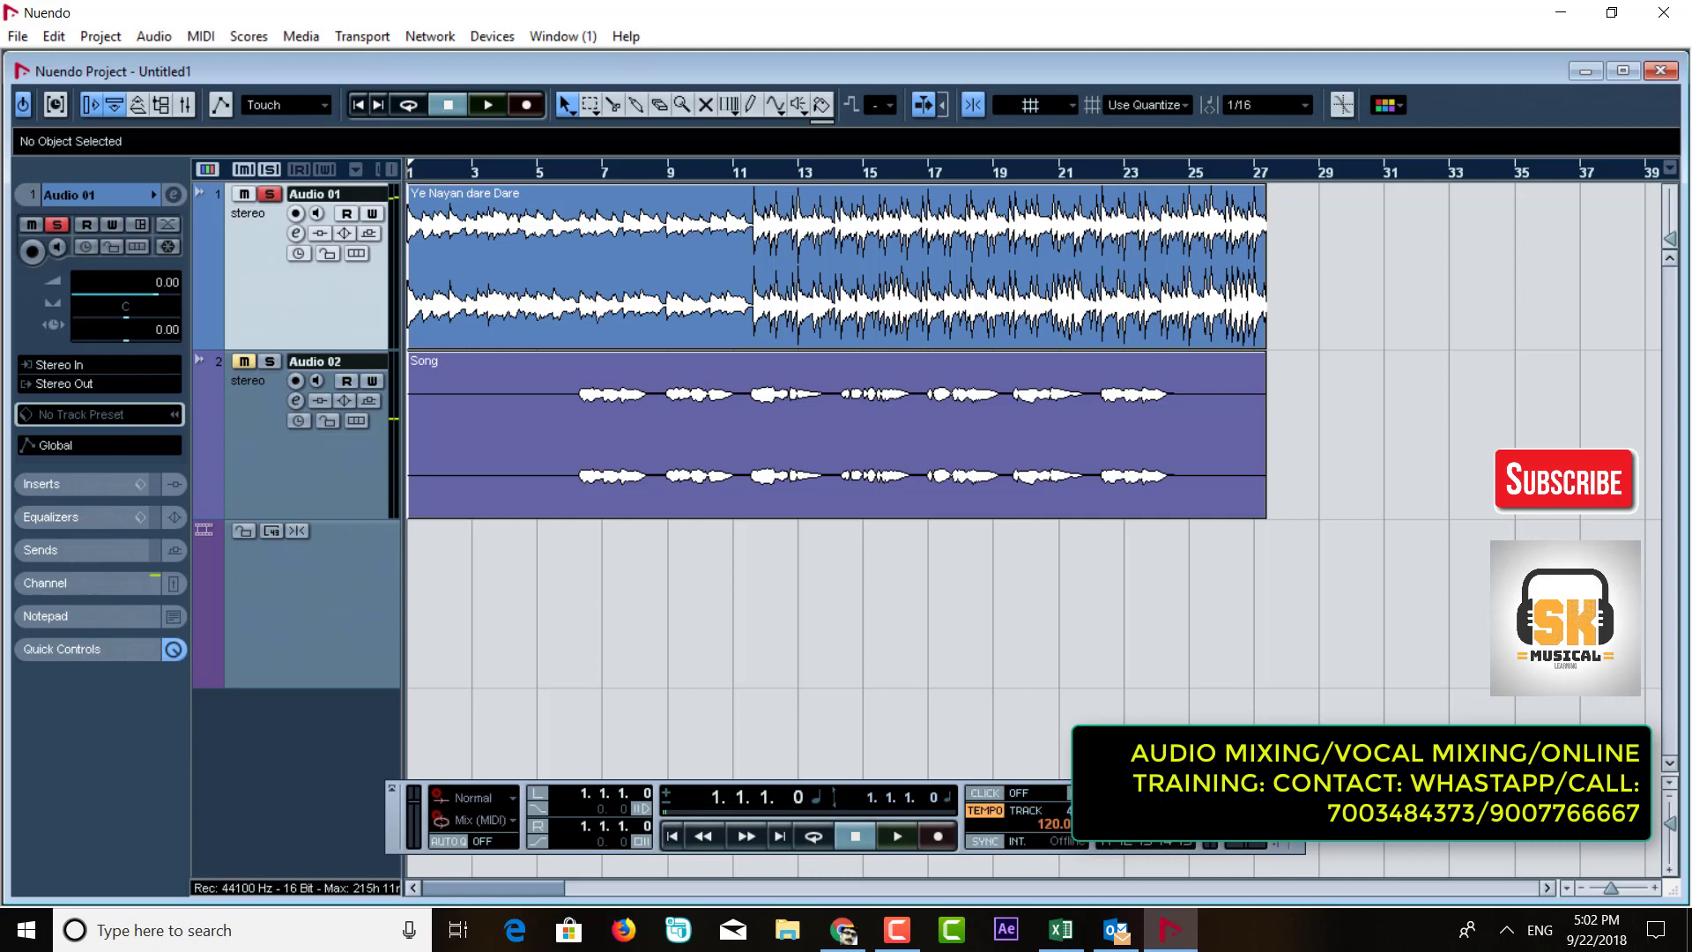
# Step: Remove the empty video track below Audio 02 from the project
pyautogui.click(319, 456)
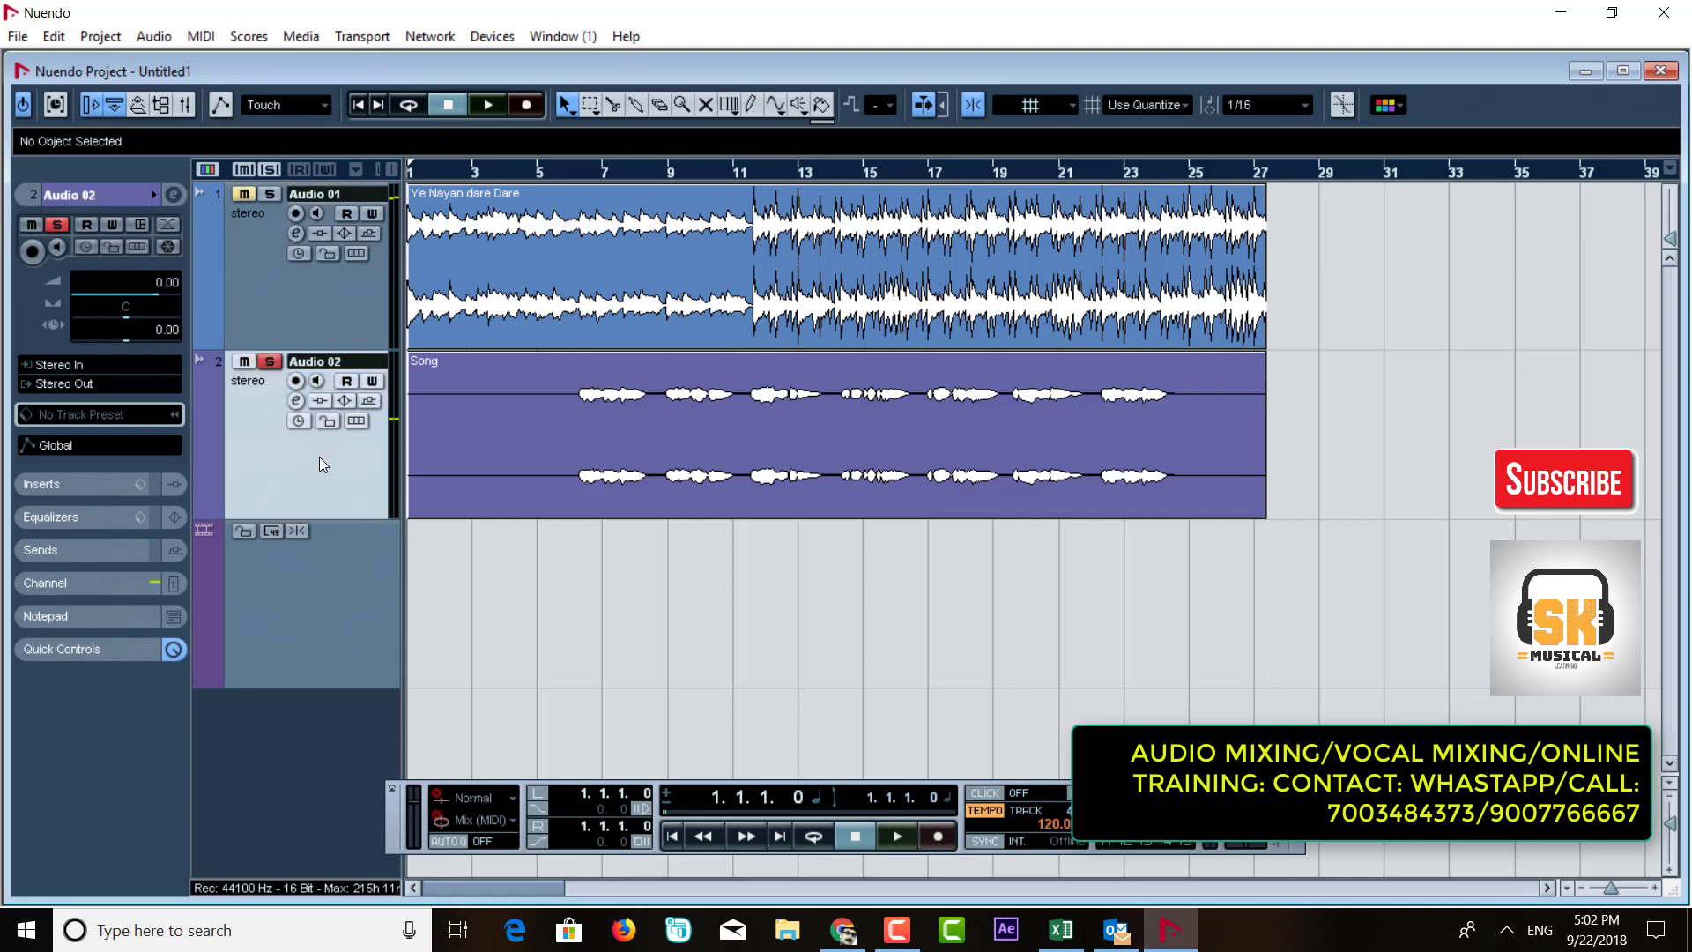
pyautogui.click(884, 447)
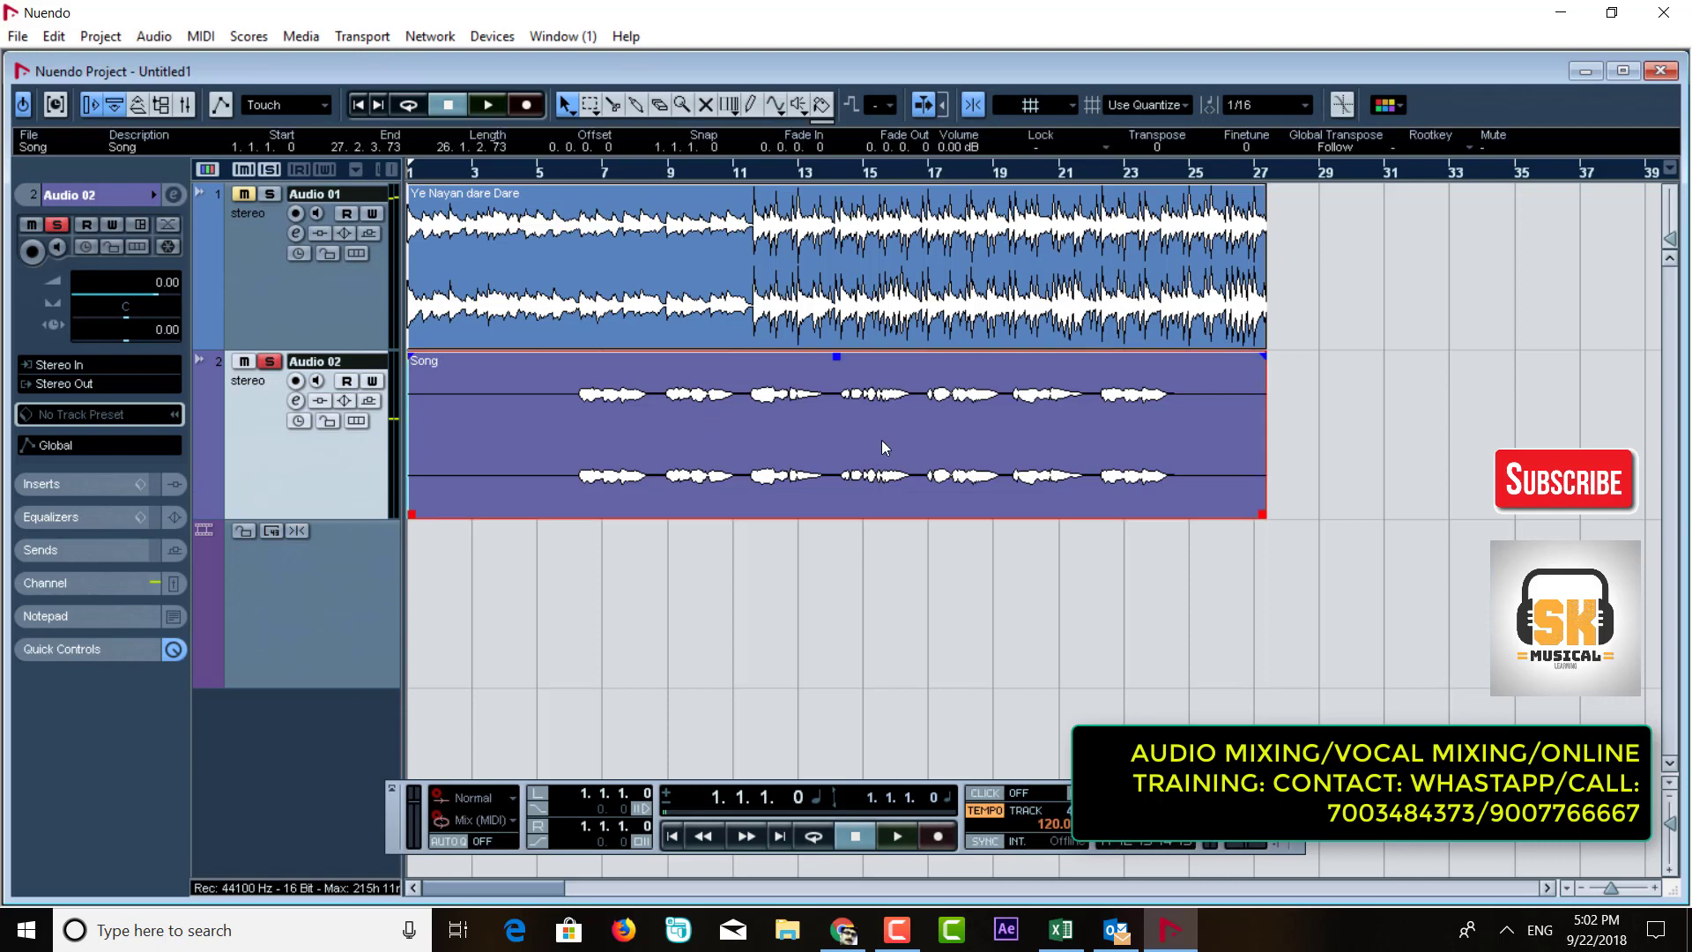
pyautogui.click(293, 317)
pyautogui.click(307, 642)
pyautogui.rightClick(305, 623)
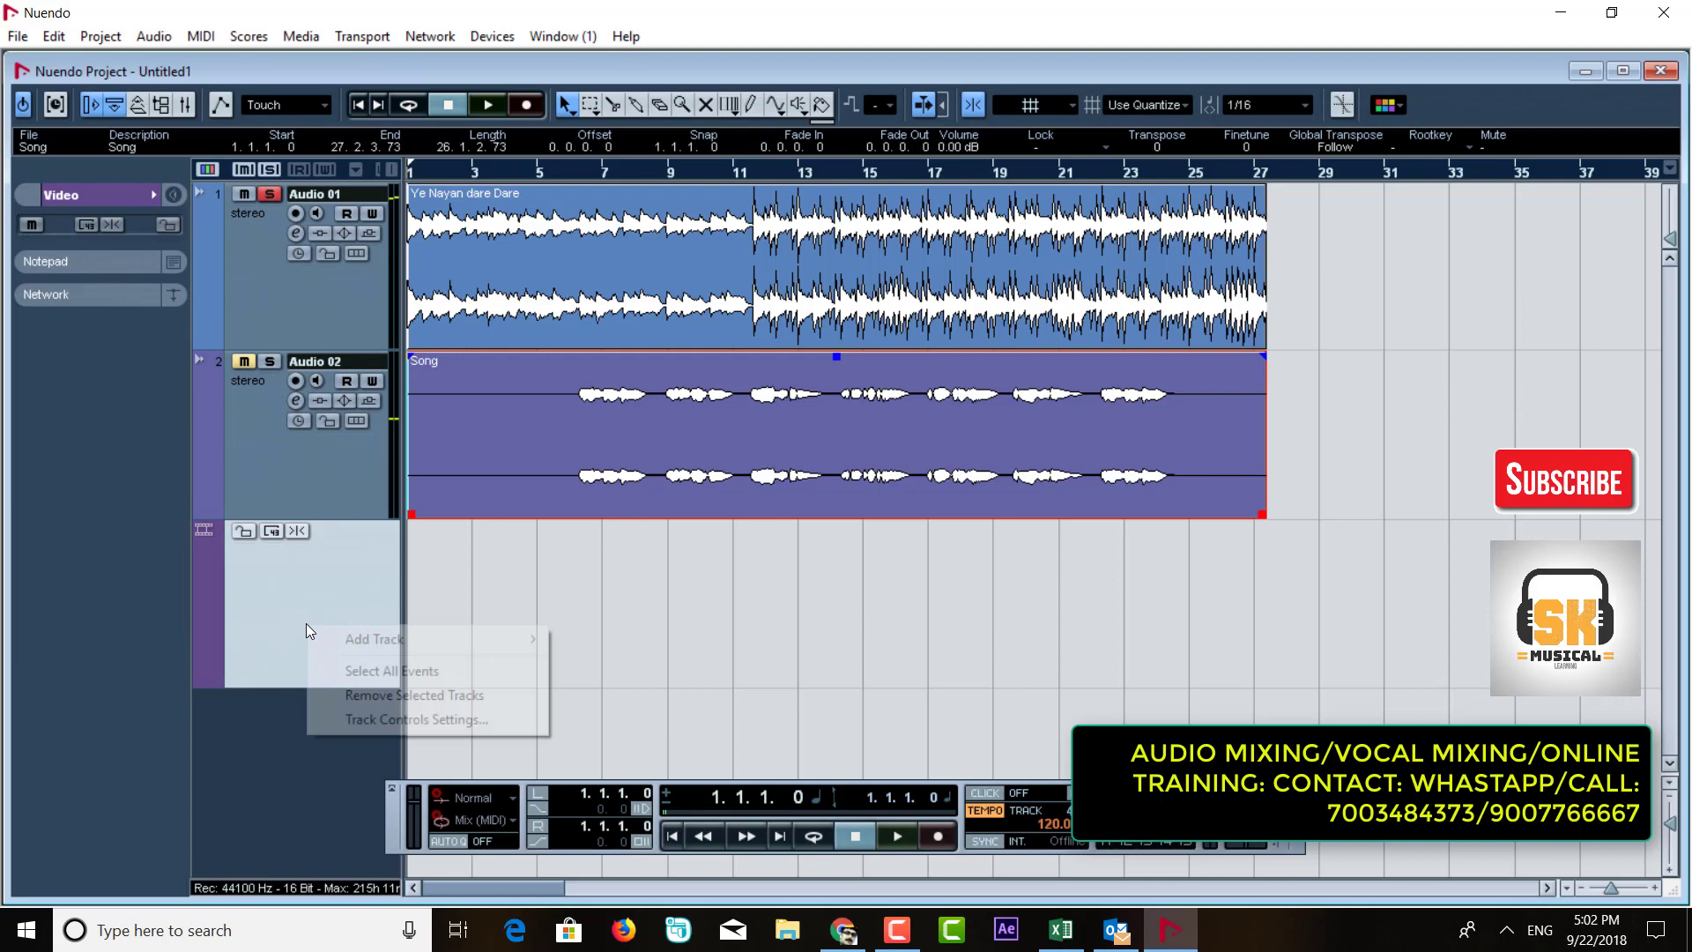
pyautogui.click(371, 700)
# Step: Deactivate solo for all tracks and select the Audio 02 track
pyautogui.click(259, 308)
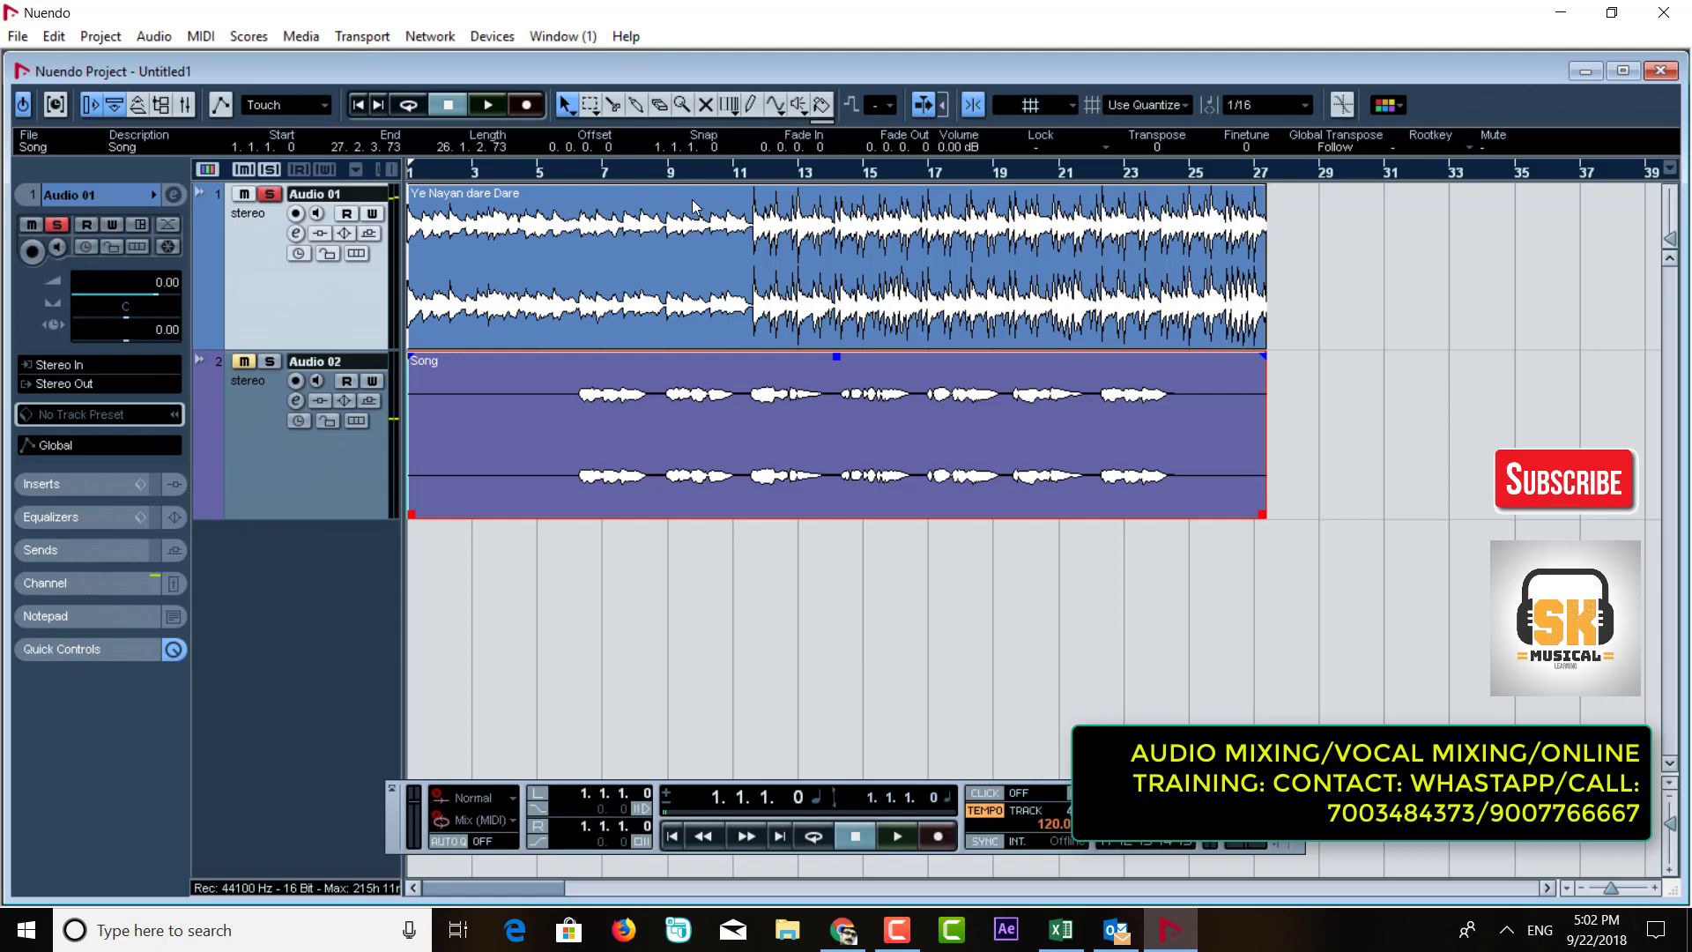
pyautogui.click(682, 231)
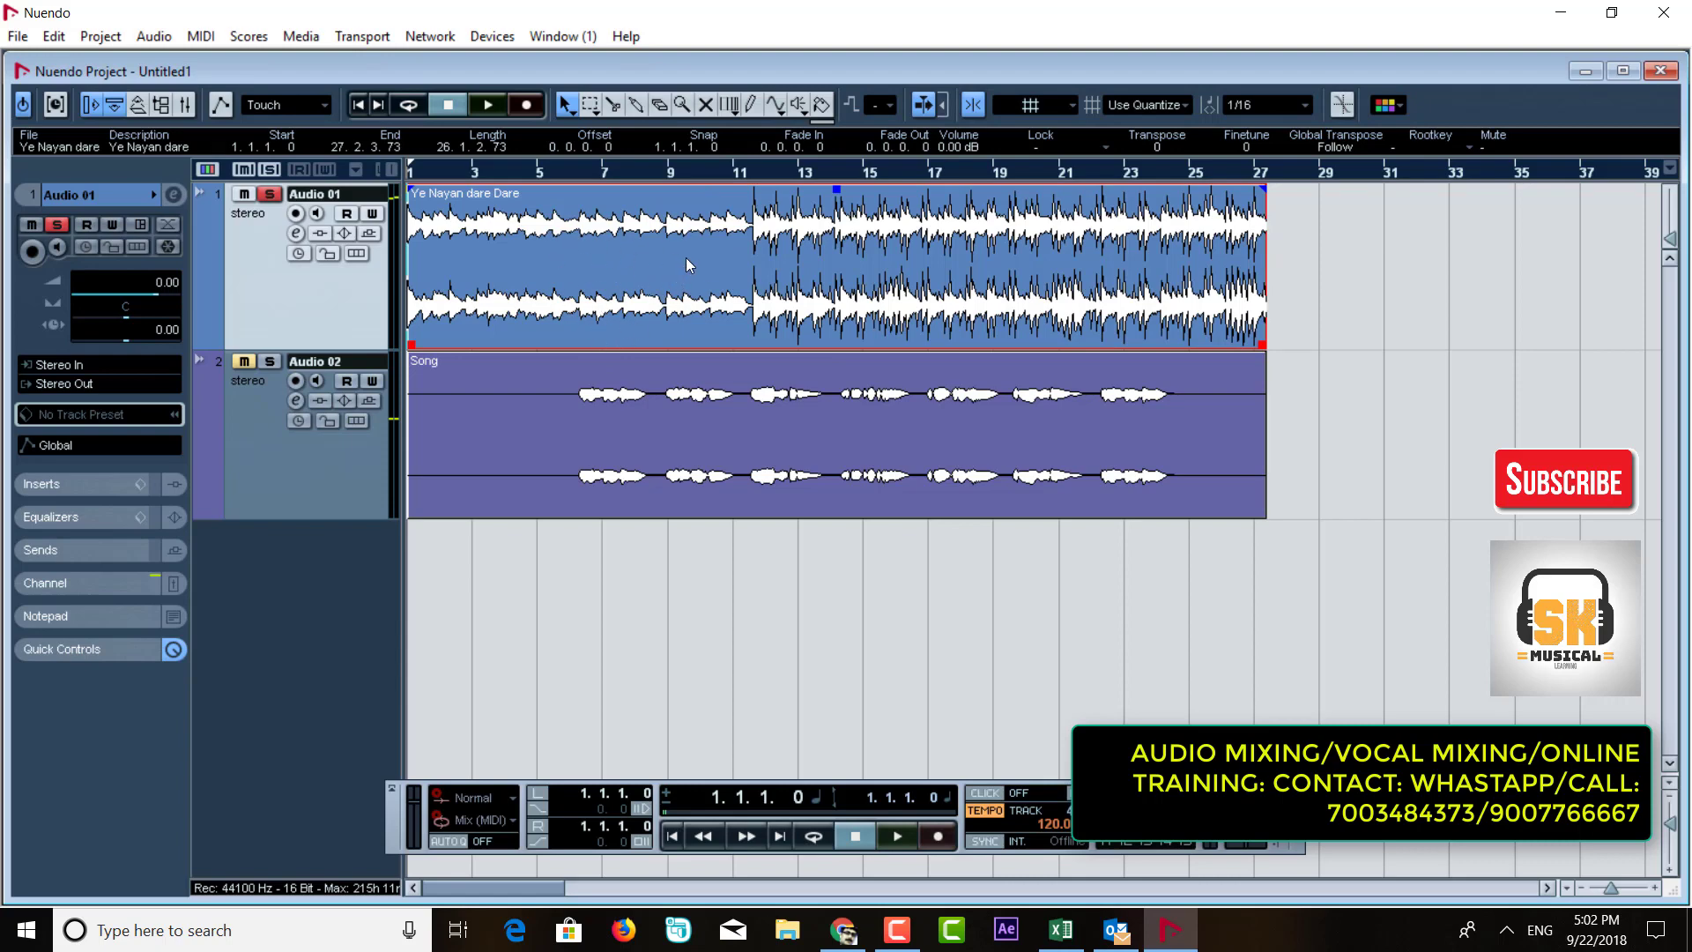
pyautogui.click(602, 441)
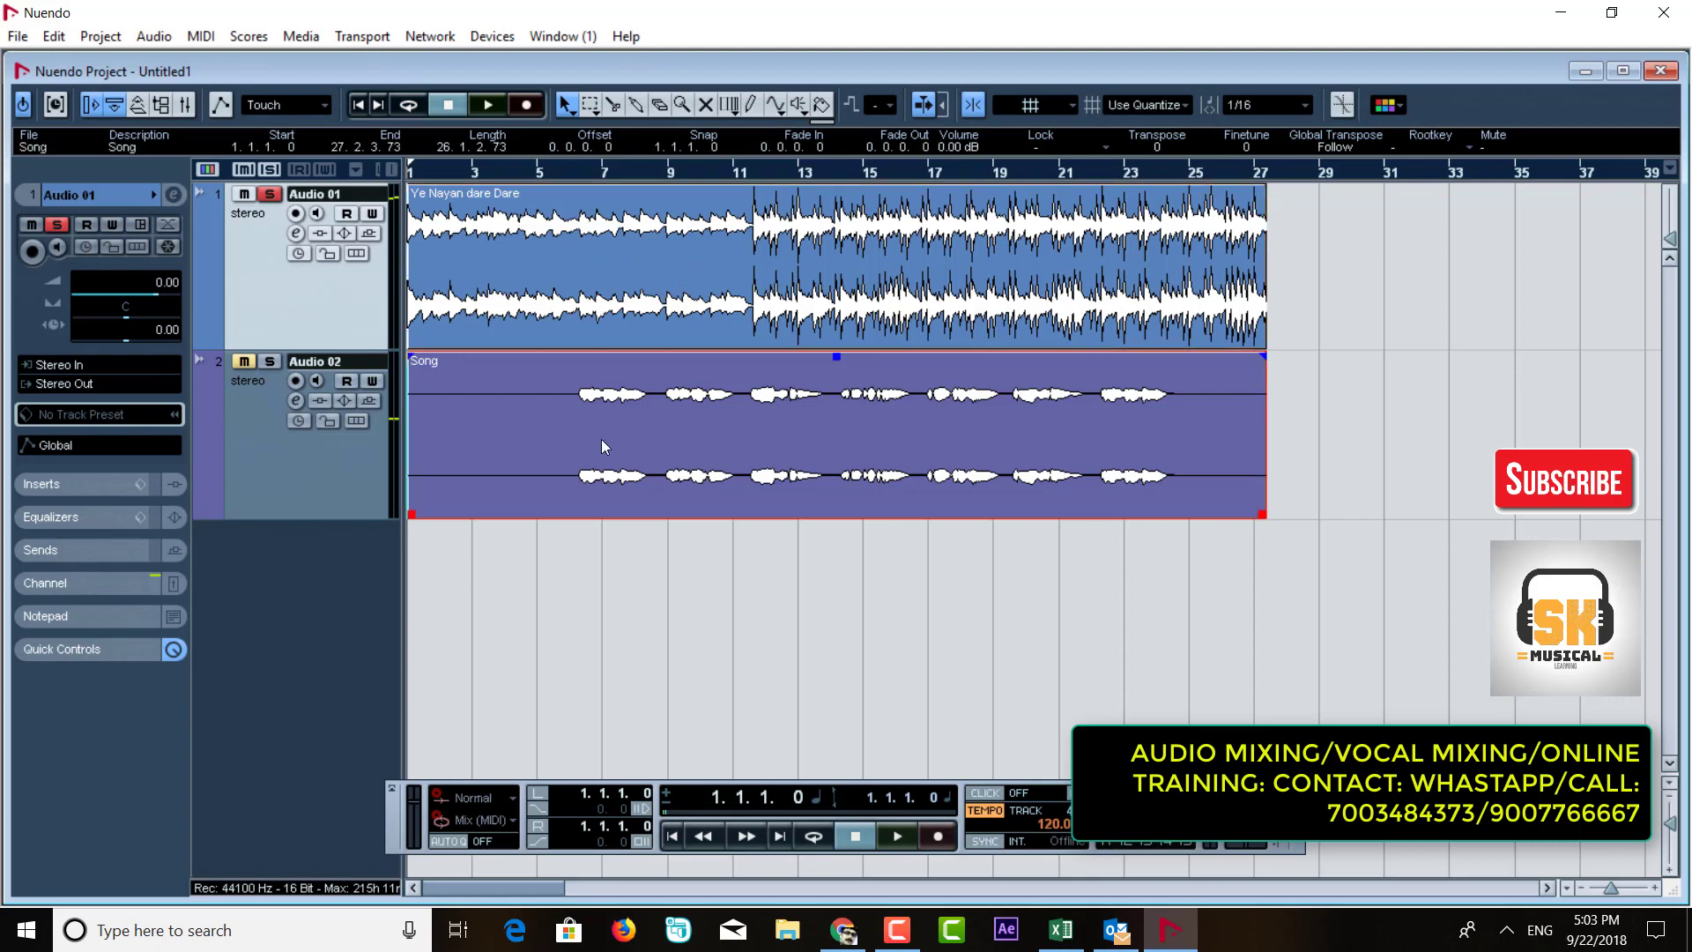
pyautogui.click(269, 172)
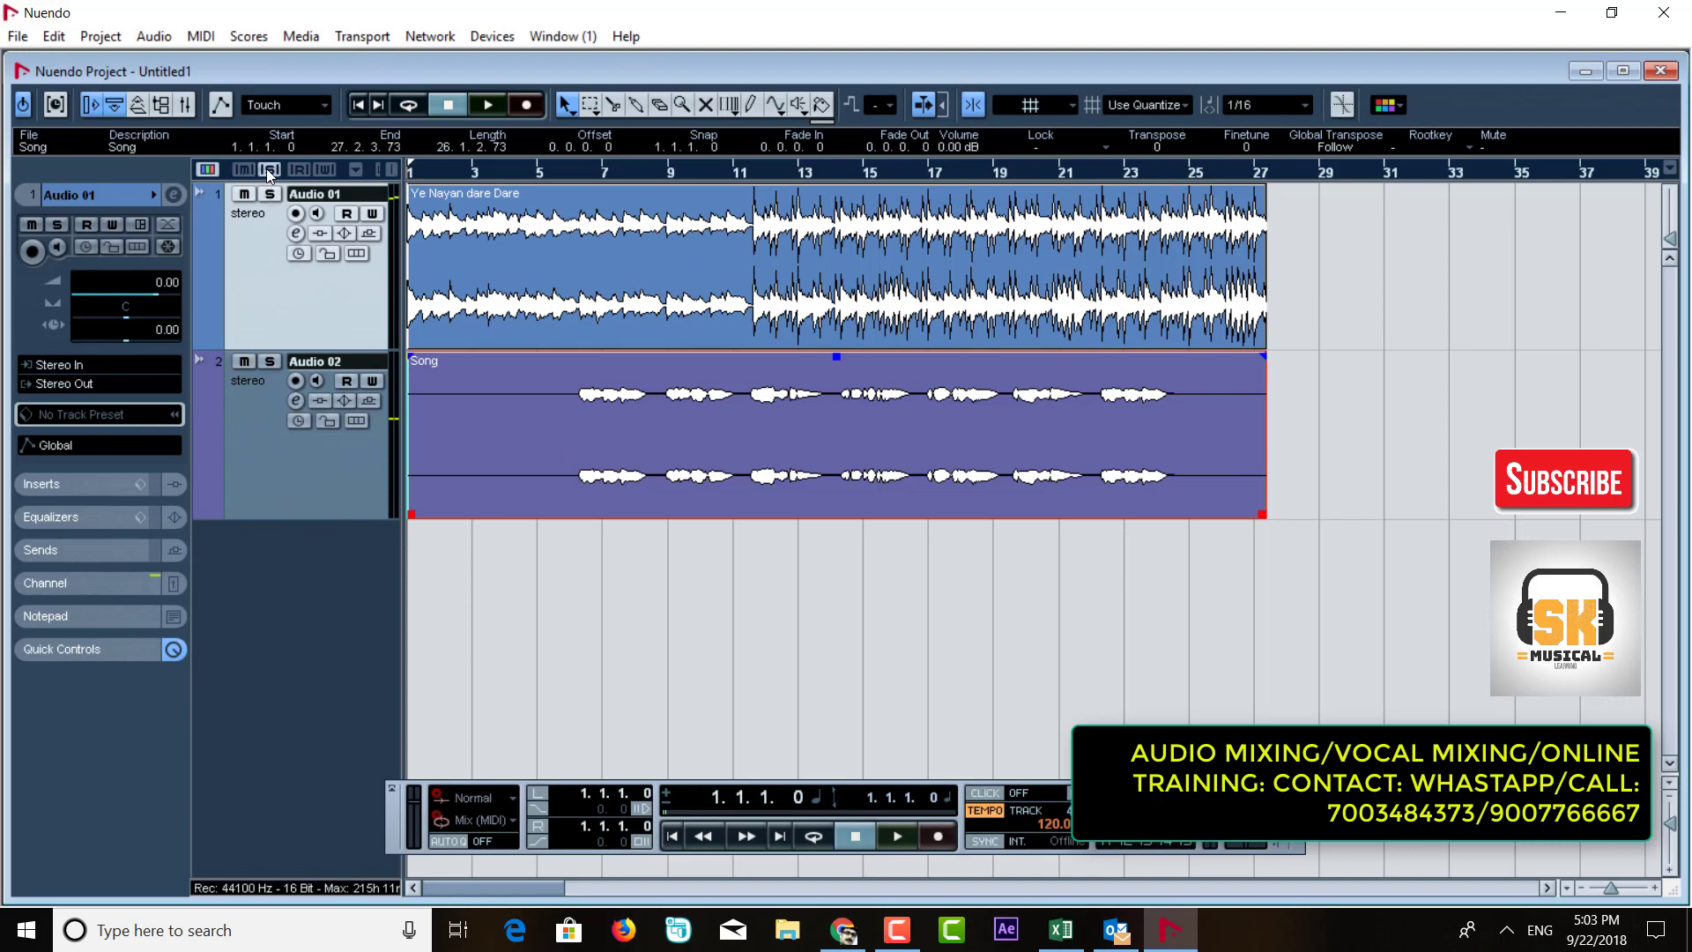
pyautogui.click(301, 457)
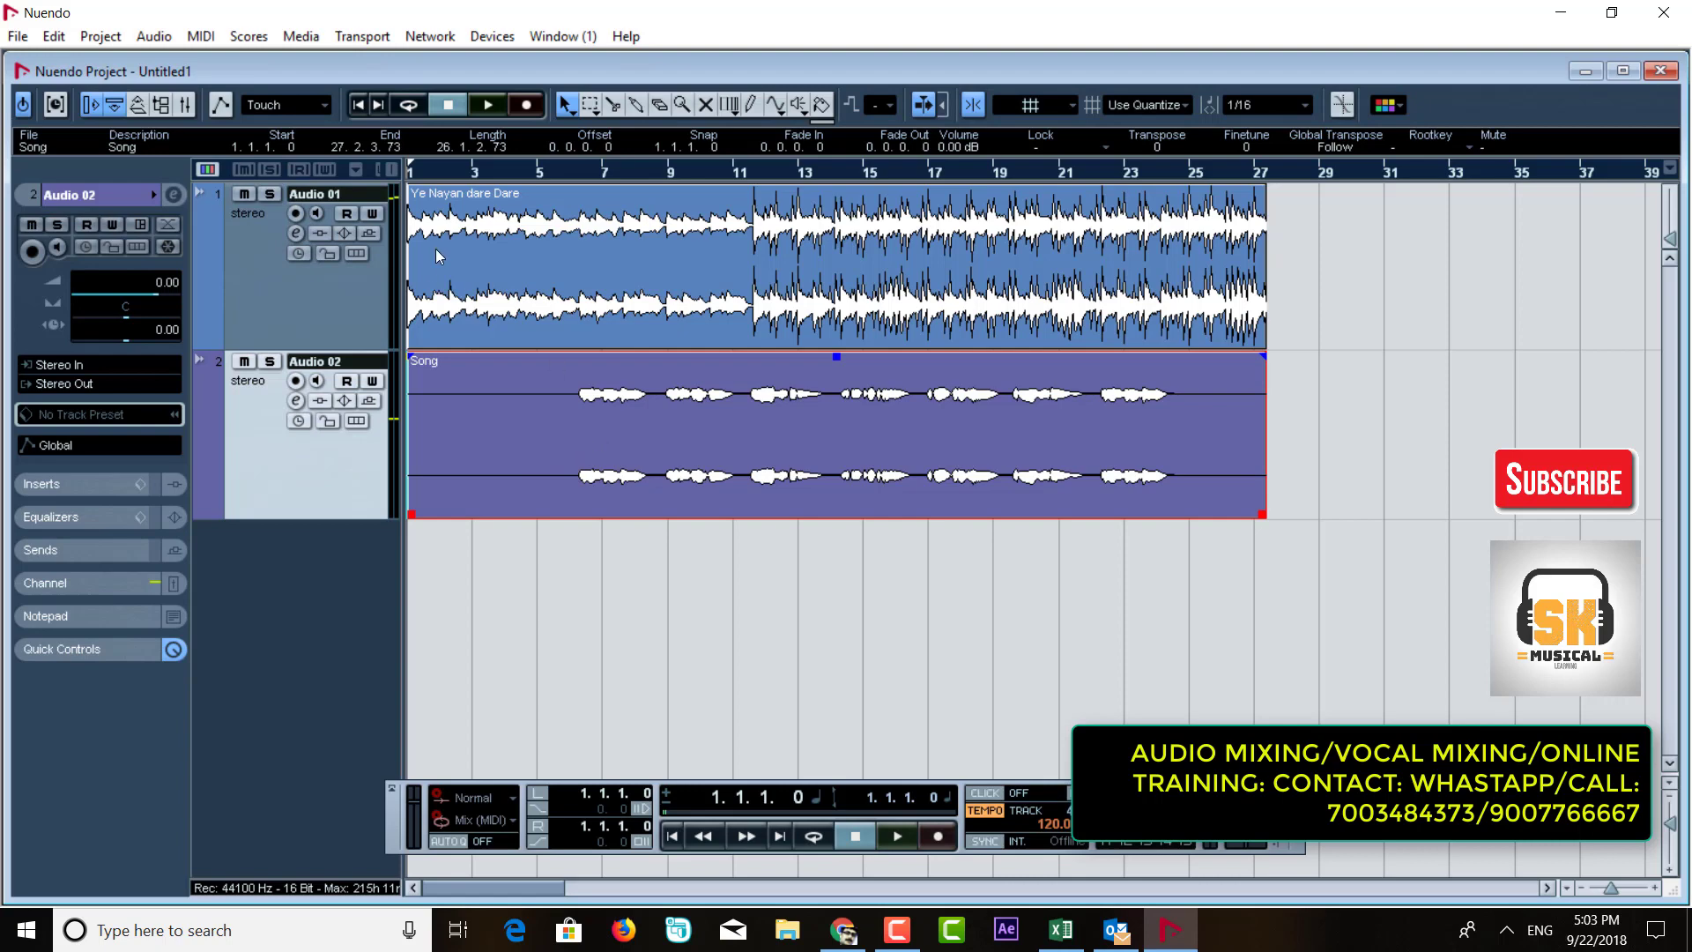
# Step: Place the playhead just before the first vocal phrase, near bar 6, and play both audio tracks together
pyautogui.click(551, 171)
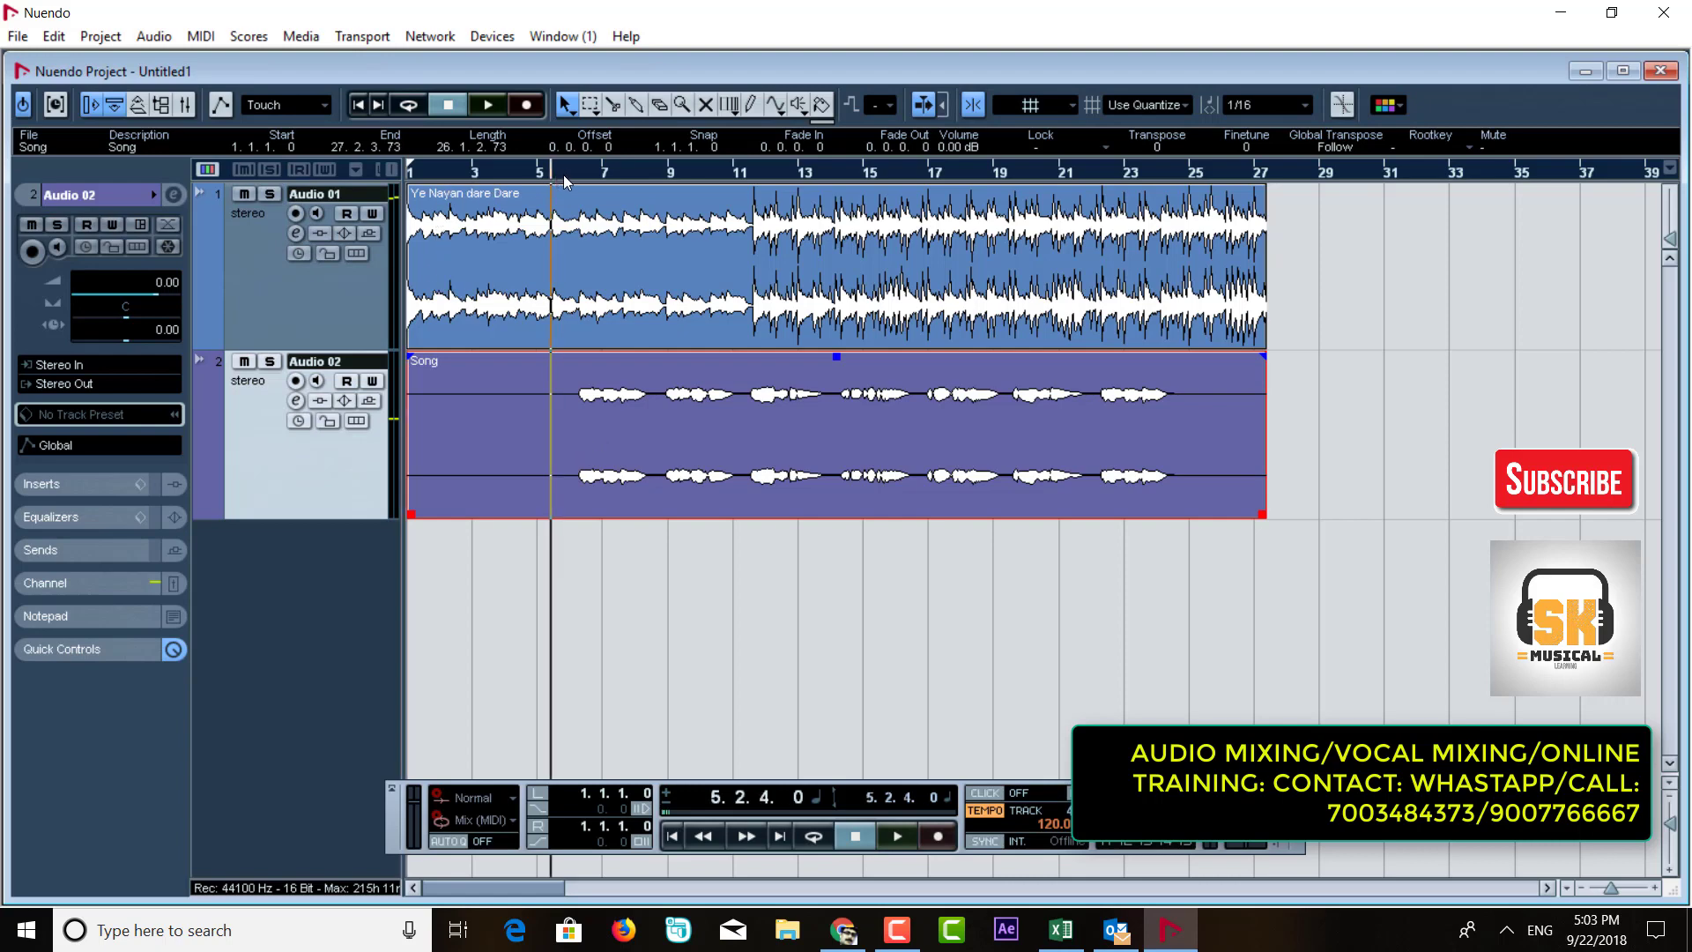
pyautogui.click(569, 172)
pyautogui.click(573, 179)
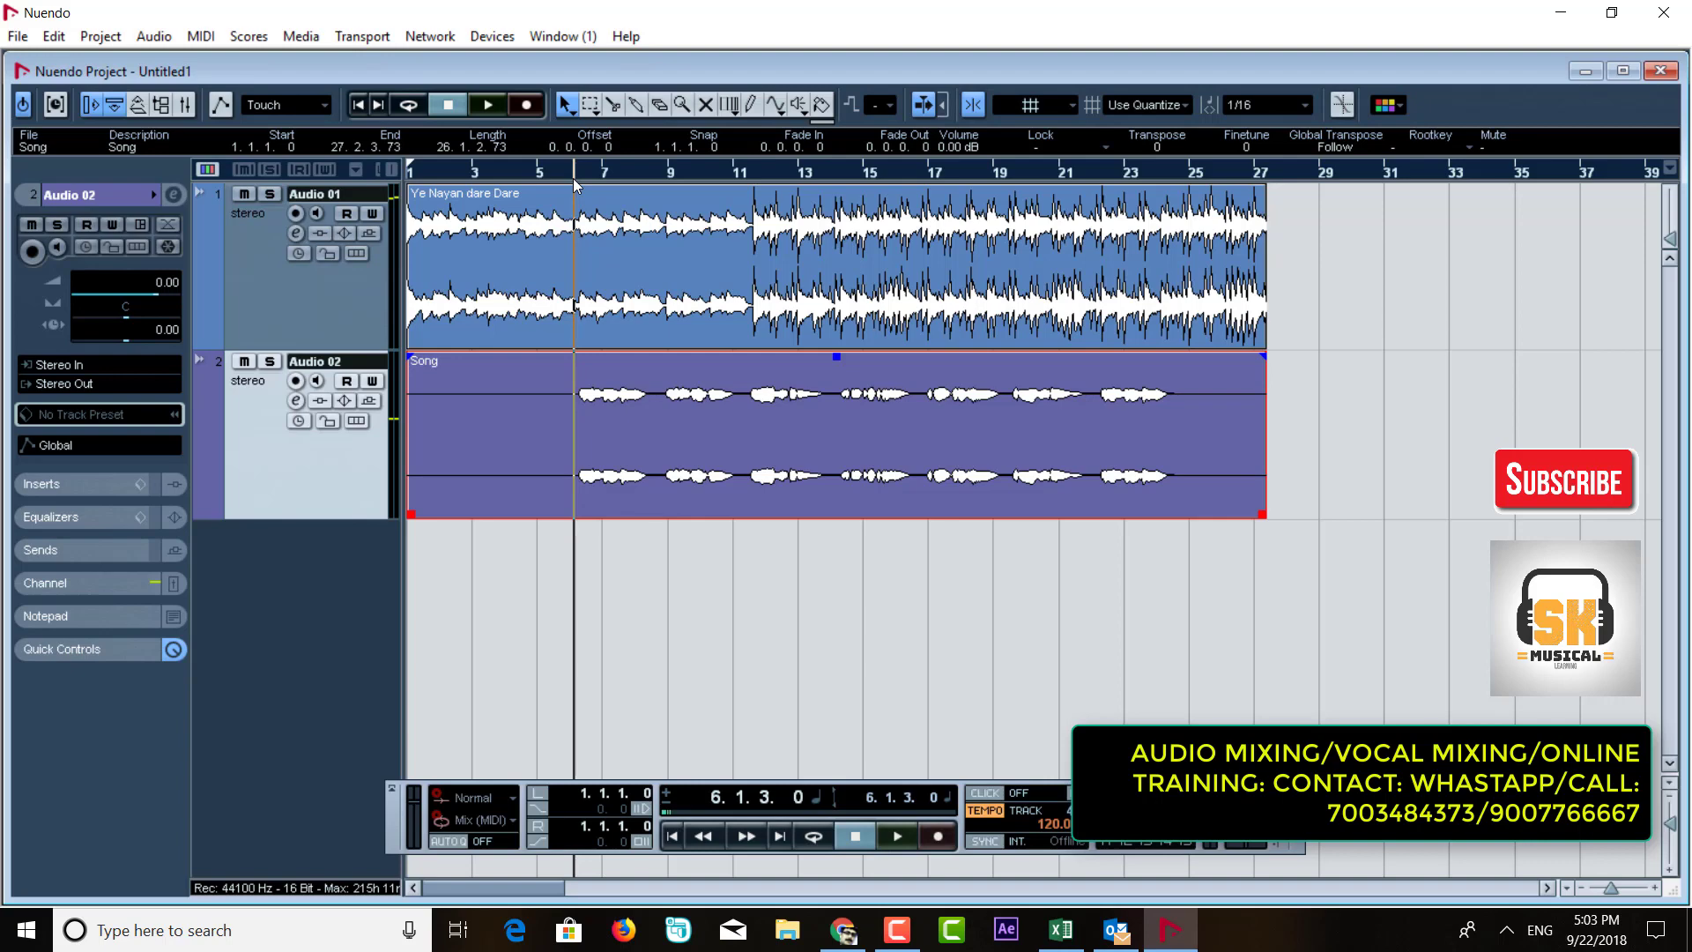
pyautogui.press('space')
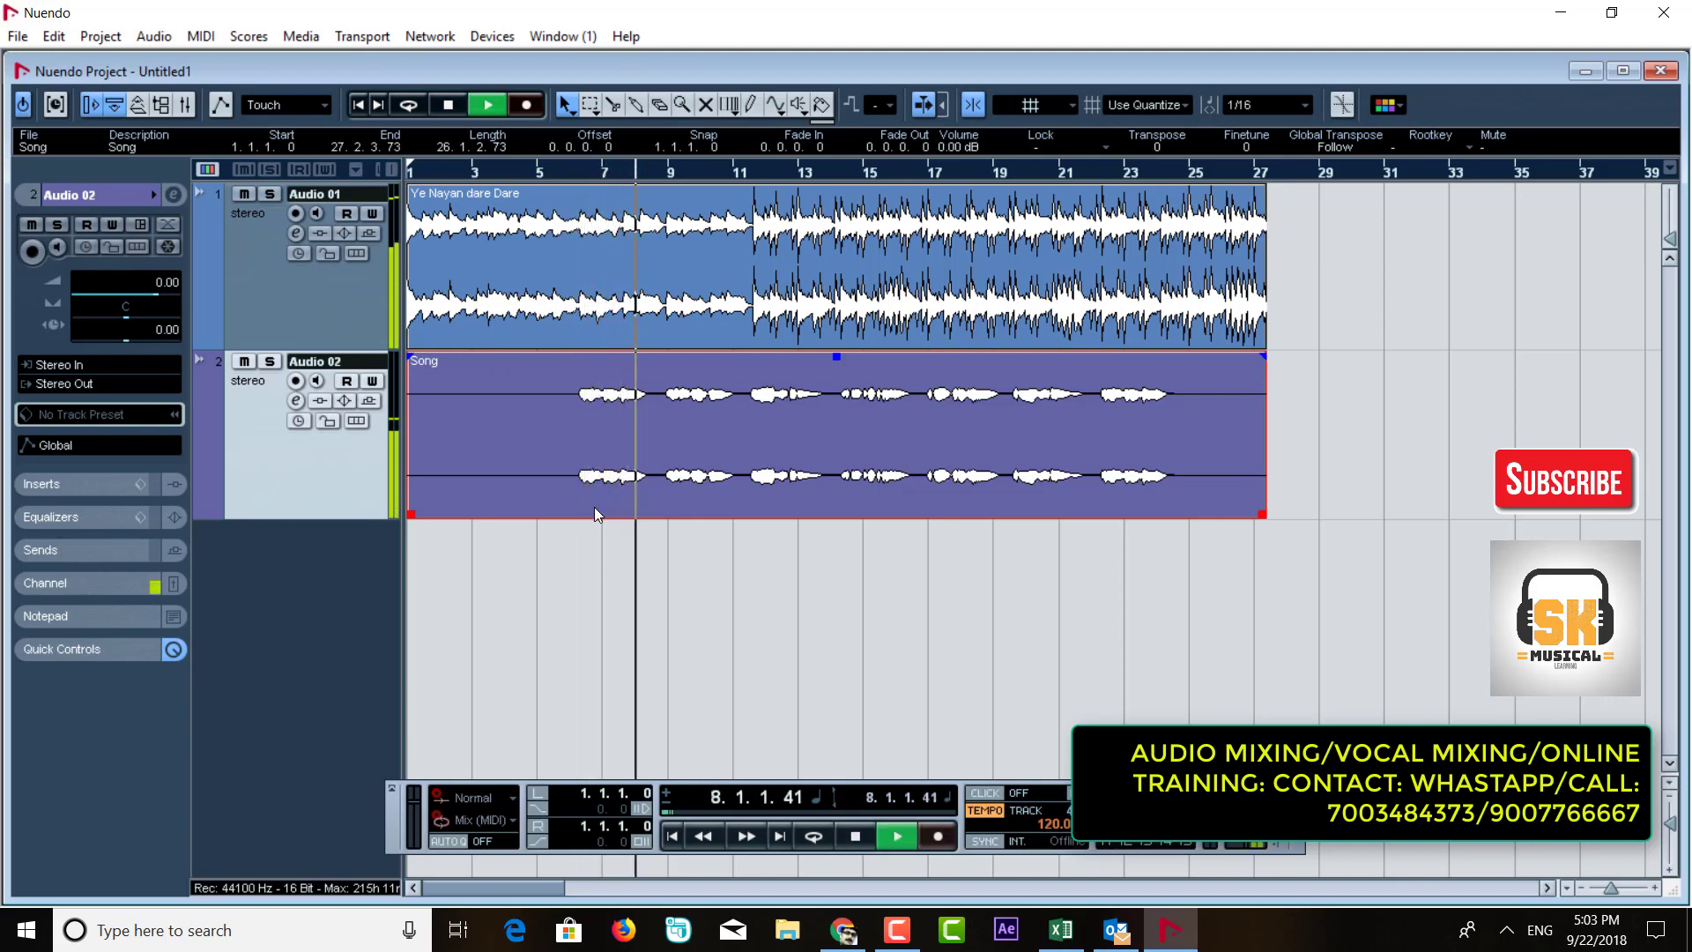
# Step: Raise the Audio 02 channel's volume to 1.56 in the Mixer during playback and stop playback
pyautogui.click(191, 107)
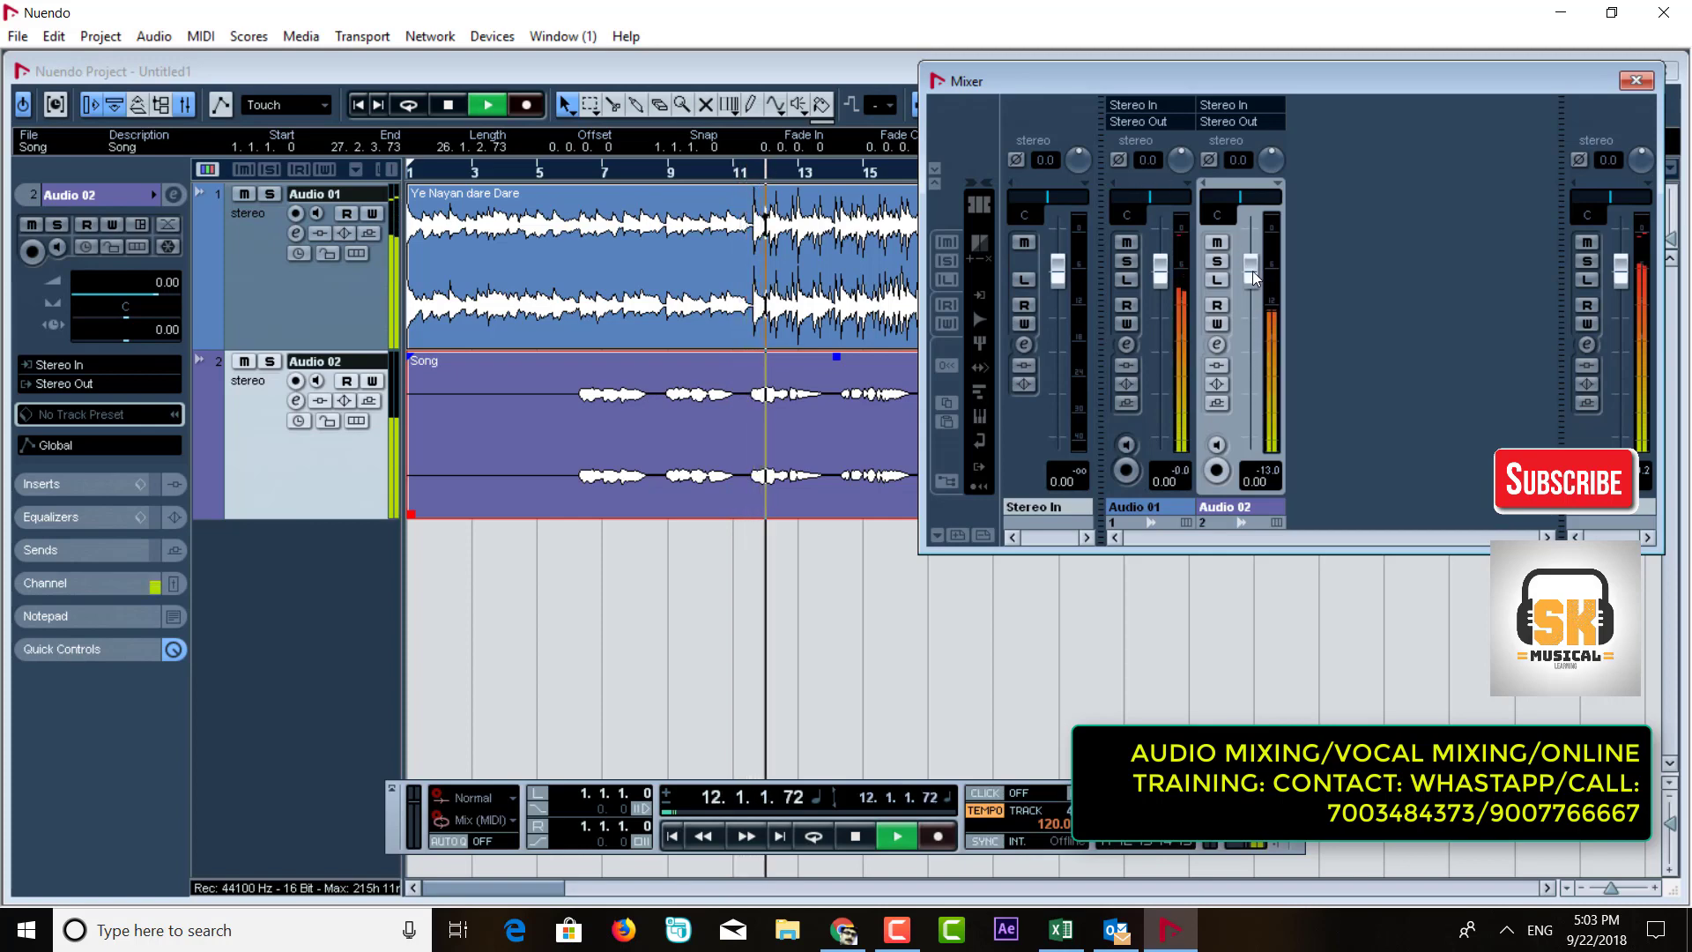
pyautogui.moveTo(1255, 279); pyautogui.dragTo(1257, 270)
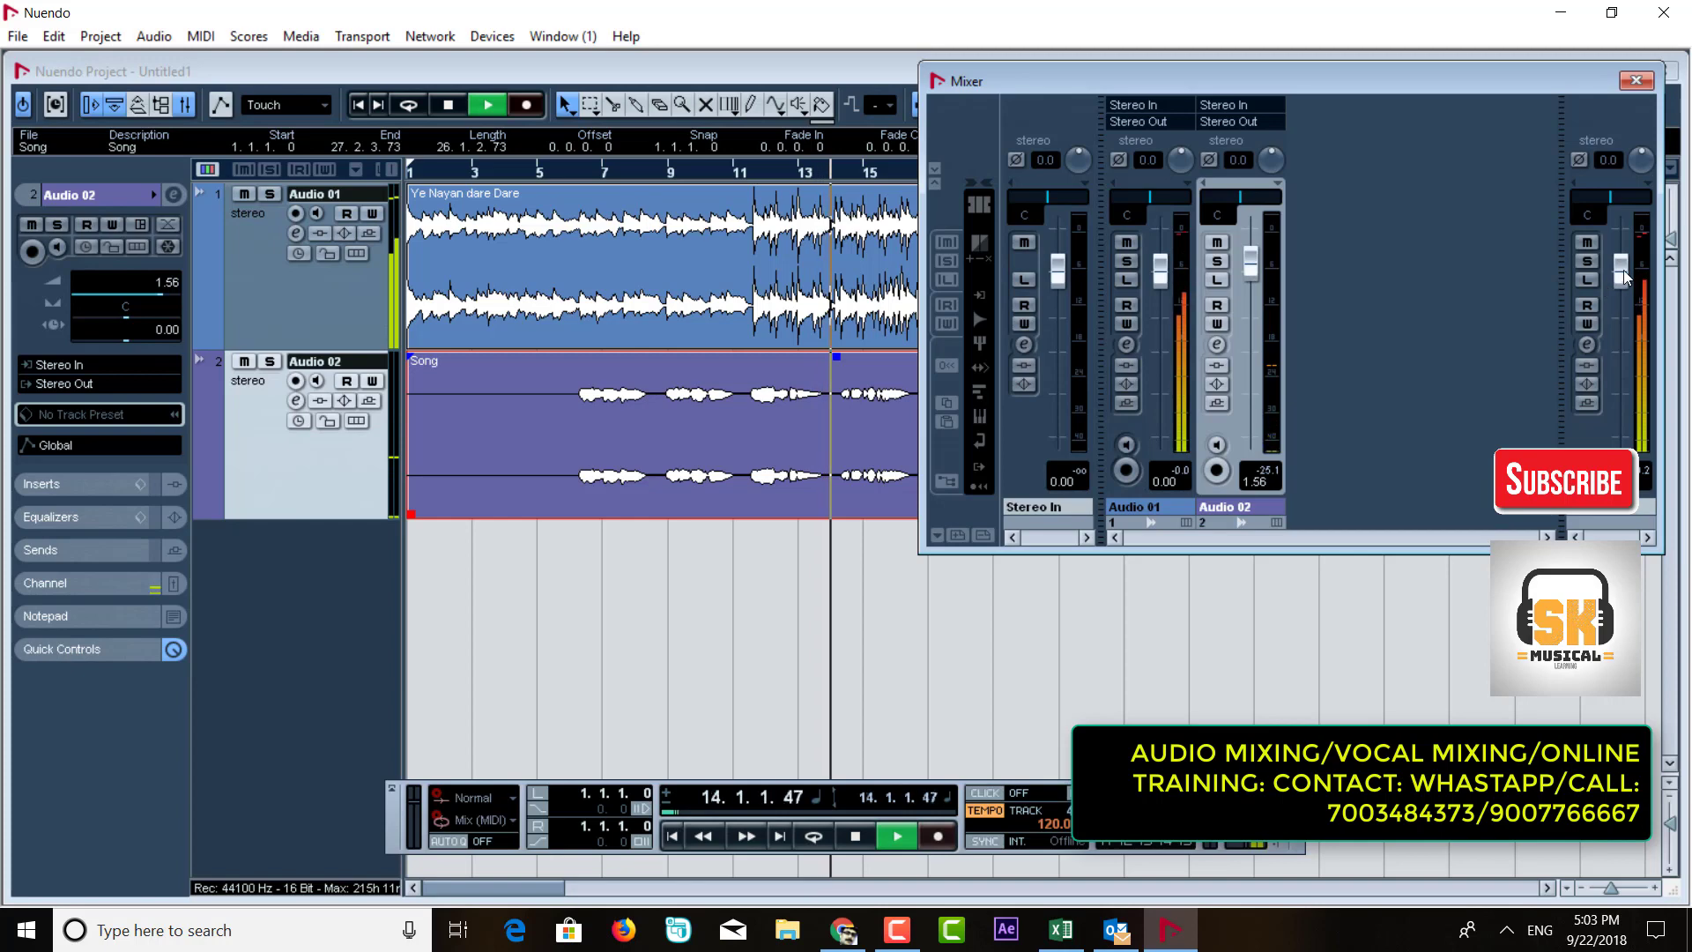
pyautogui.click(1636, 80)
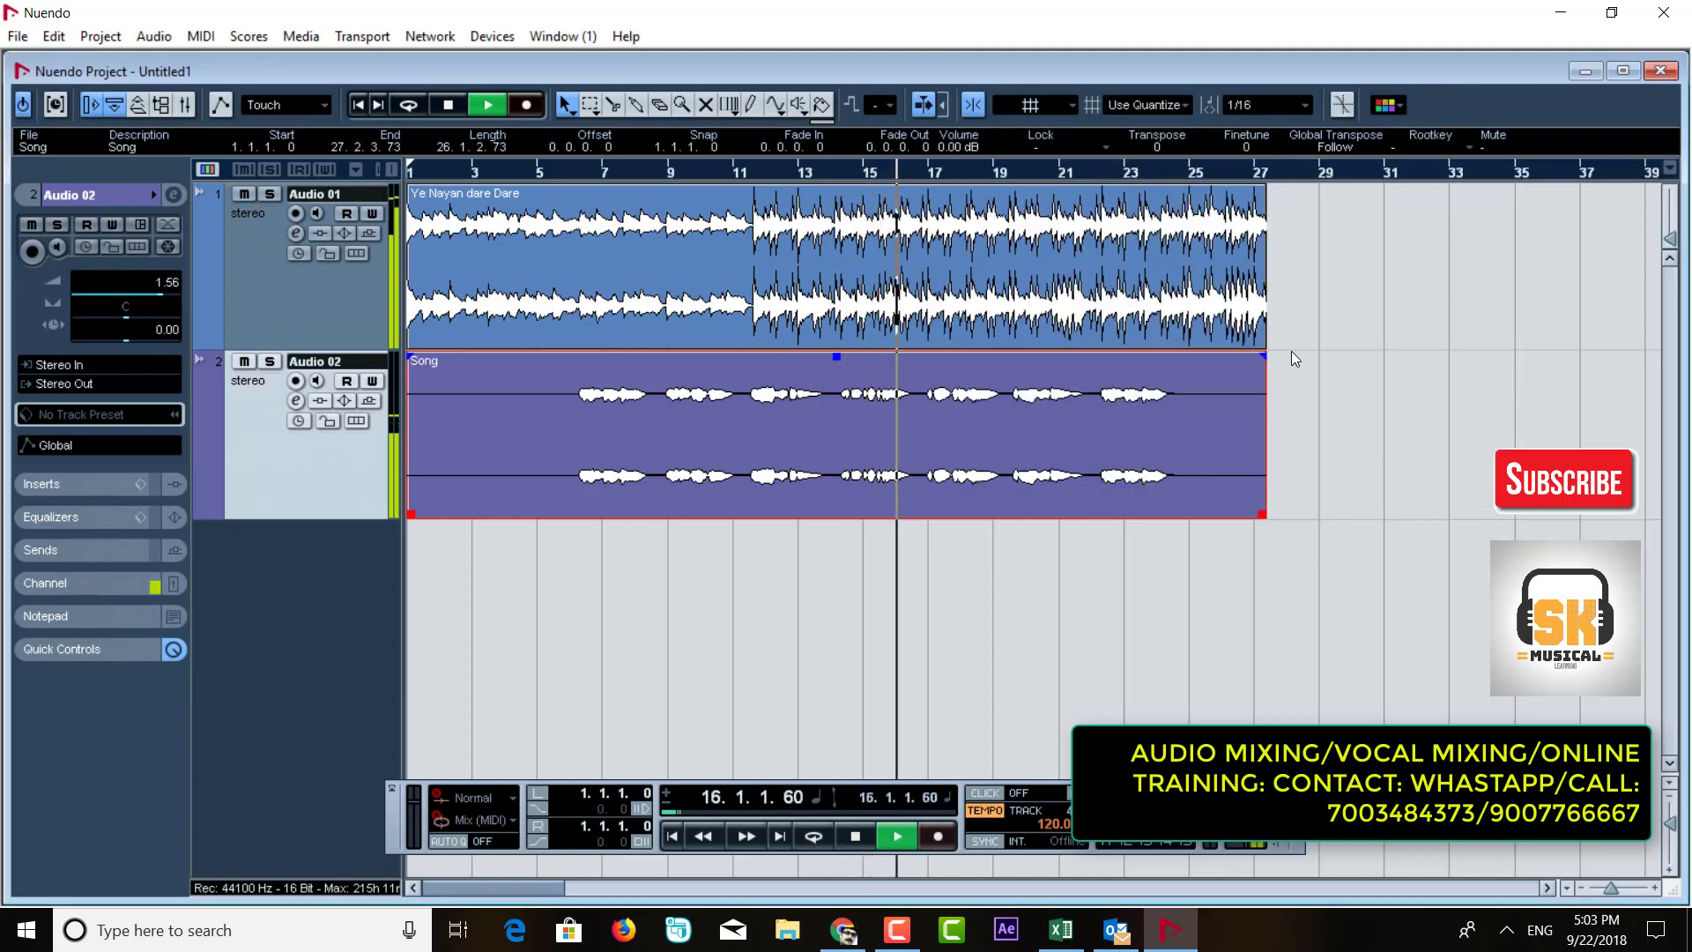
pyautogui.press('space')
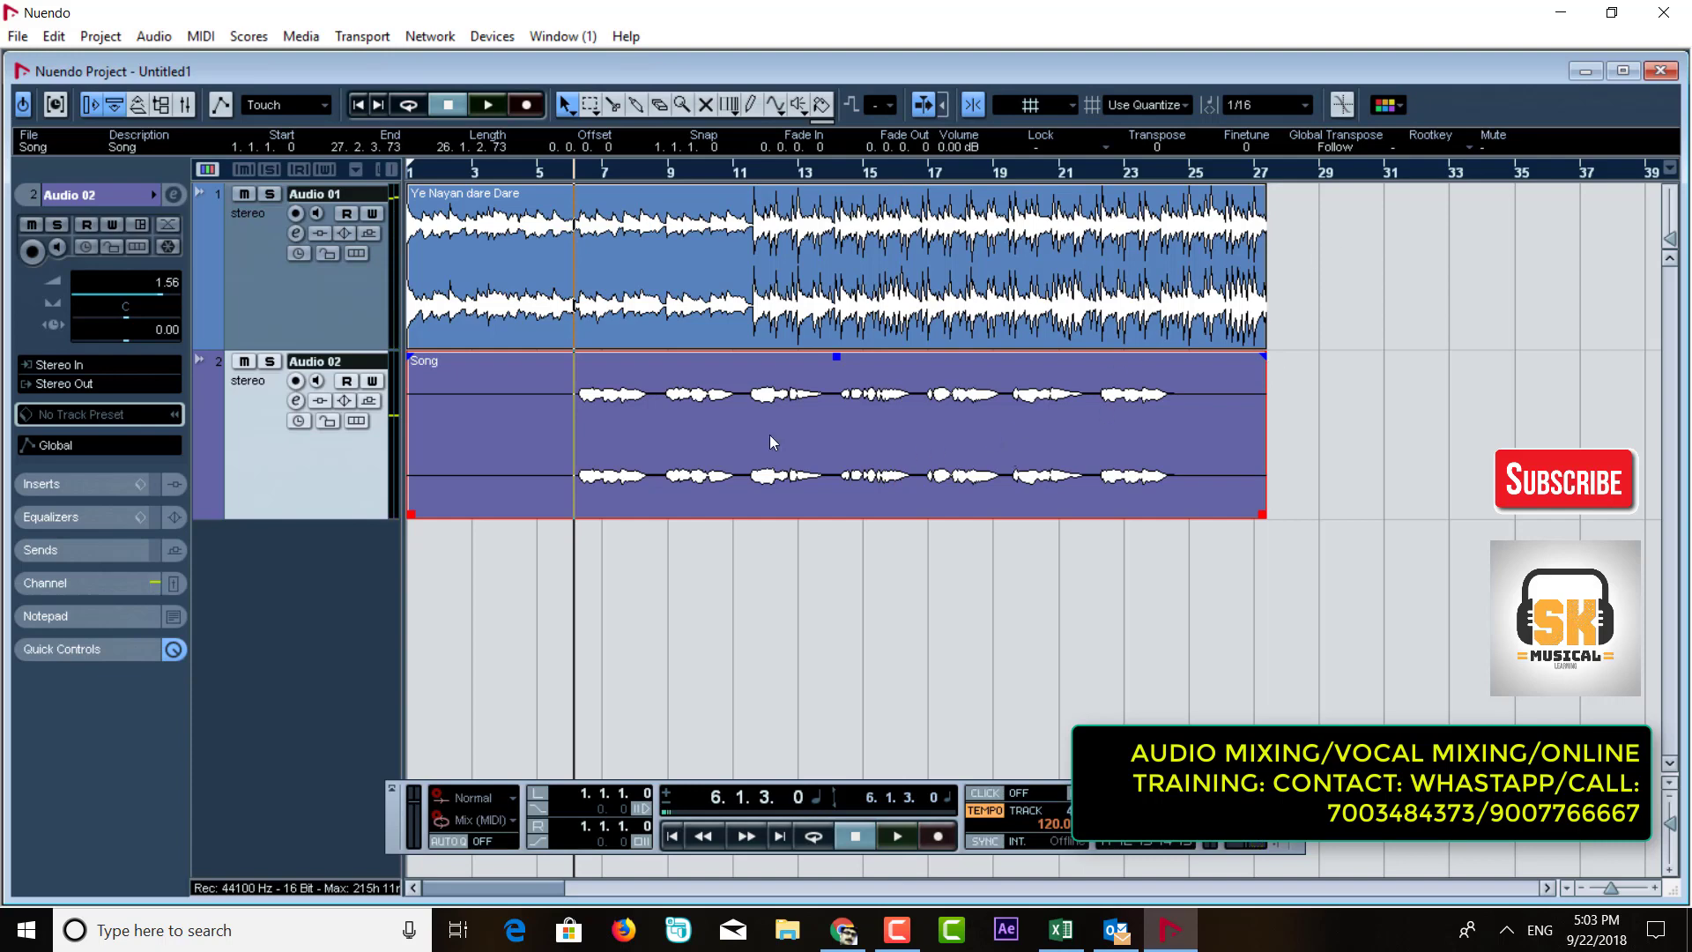
# Step: Dismiss the desktop notification and select the Ye Nayan dare Dare event on the Audio 01 track
pyautogui.click(332, 291)
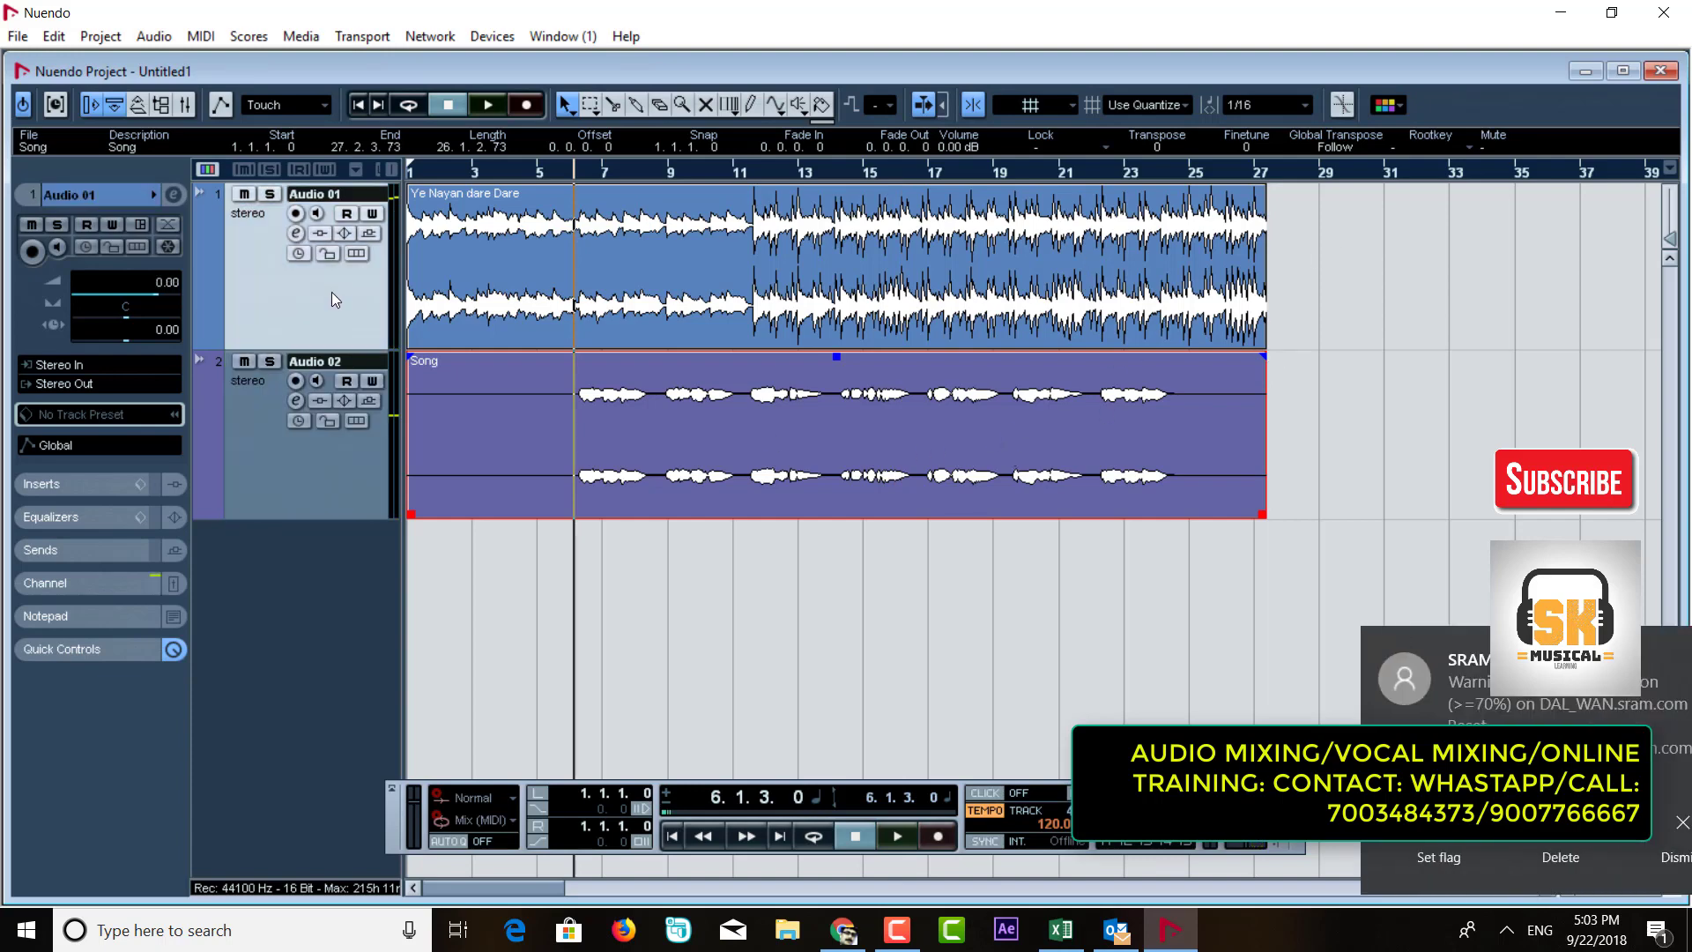
pyautogui.click(1657, 650)
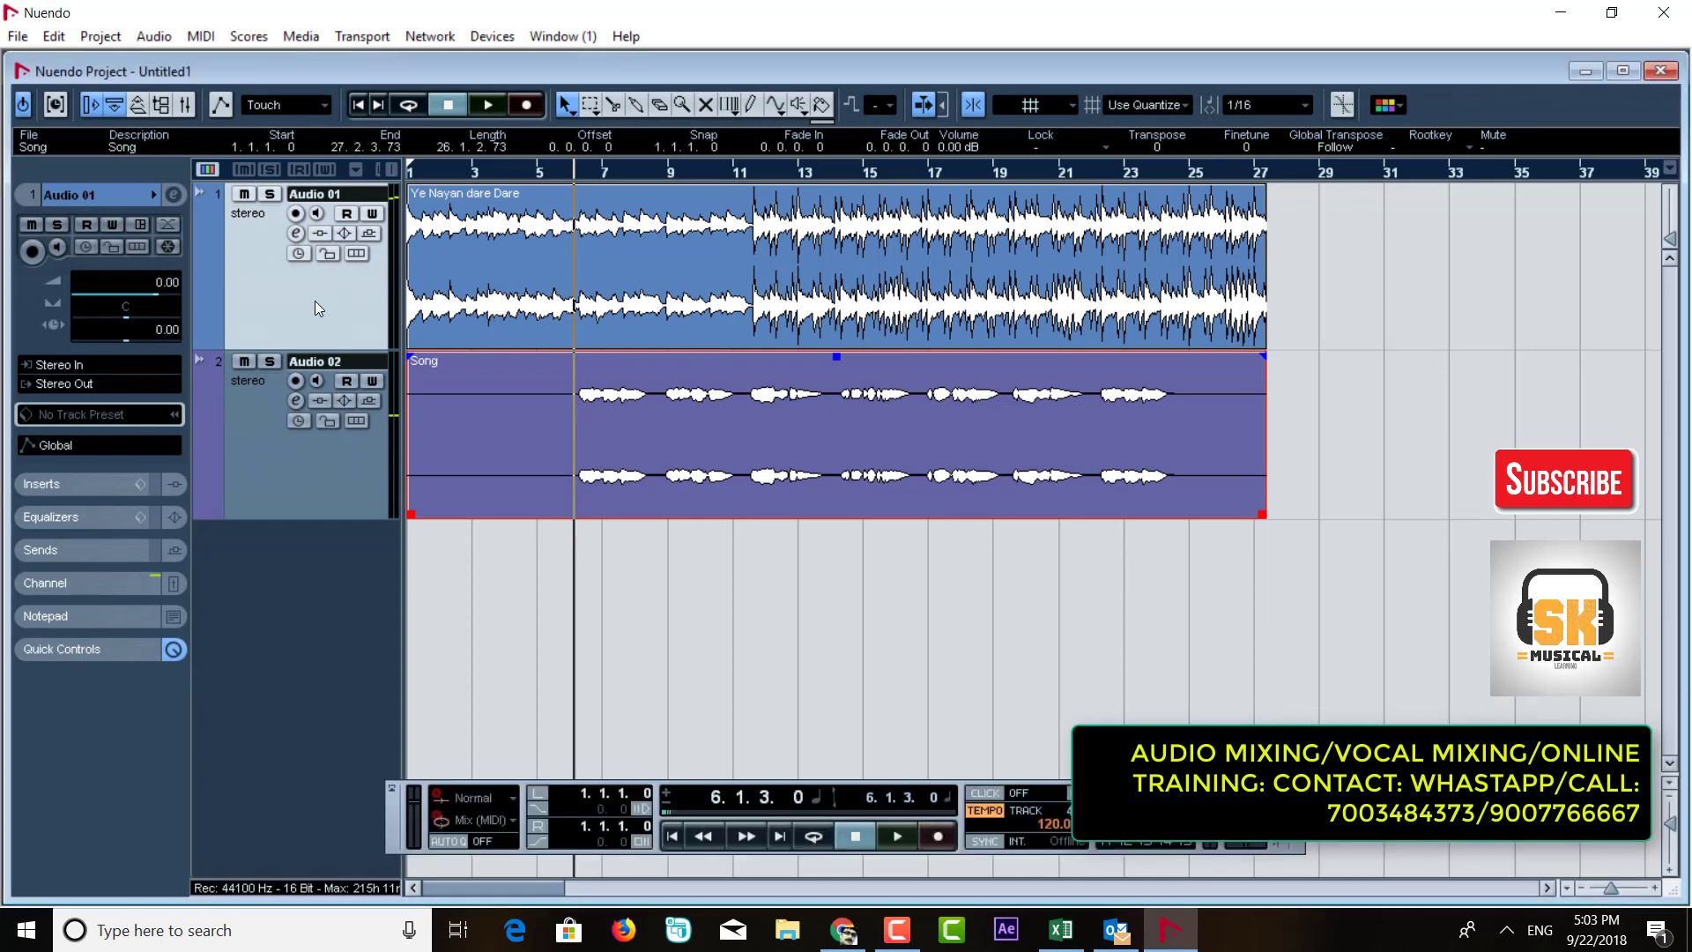
pyautogui.click(790, 296)
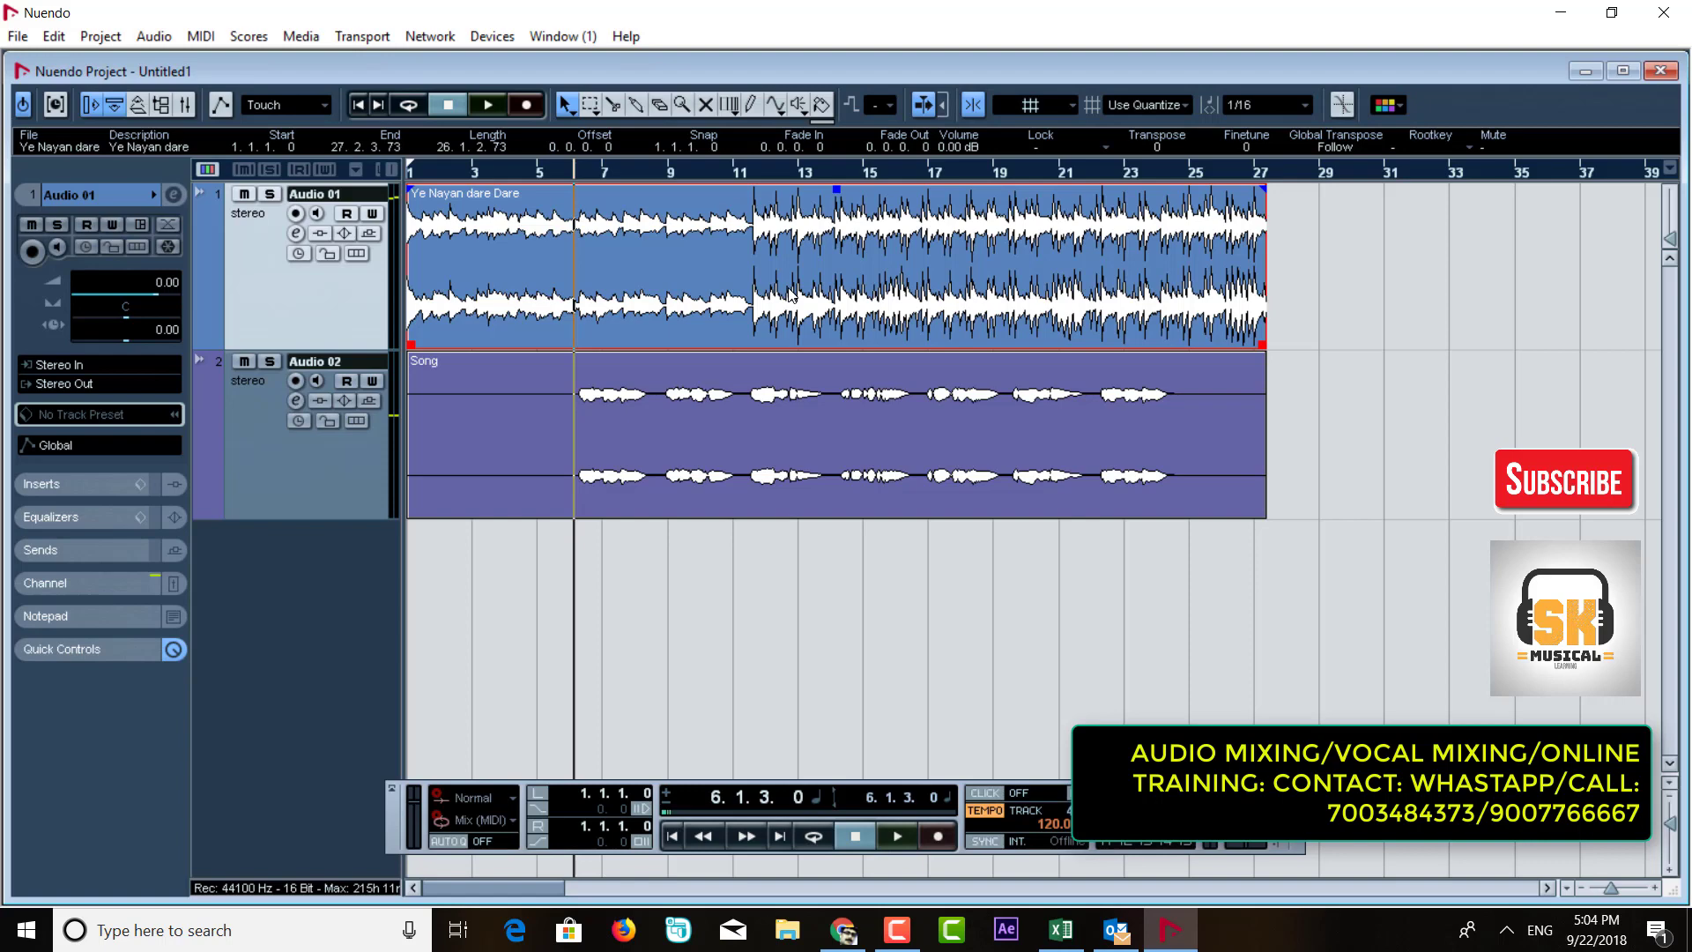
# Step: Open the channel settings of the Audio 02 track and load the Dynamics Compressor in its first insert slot
pyautogui.click(282, 474)
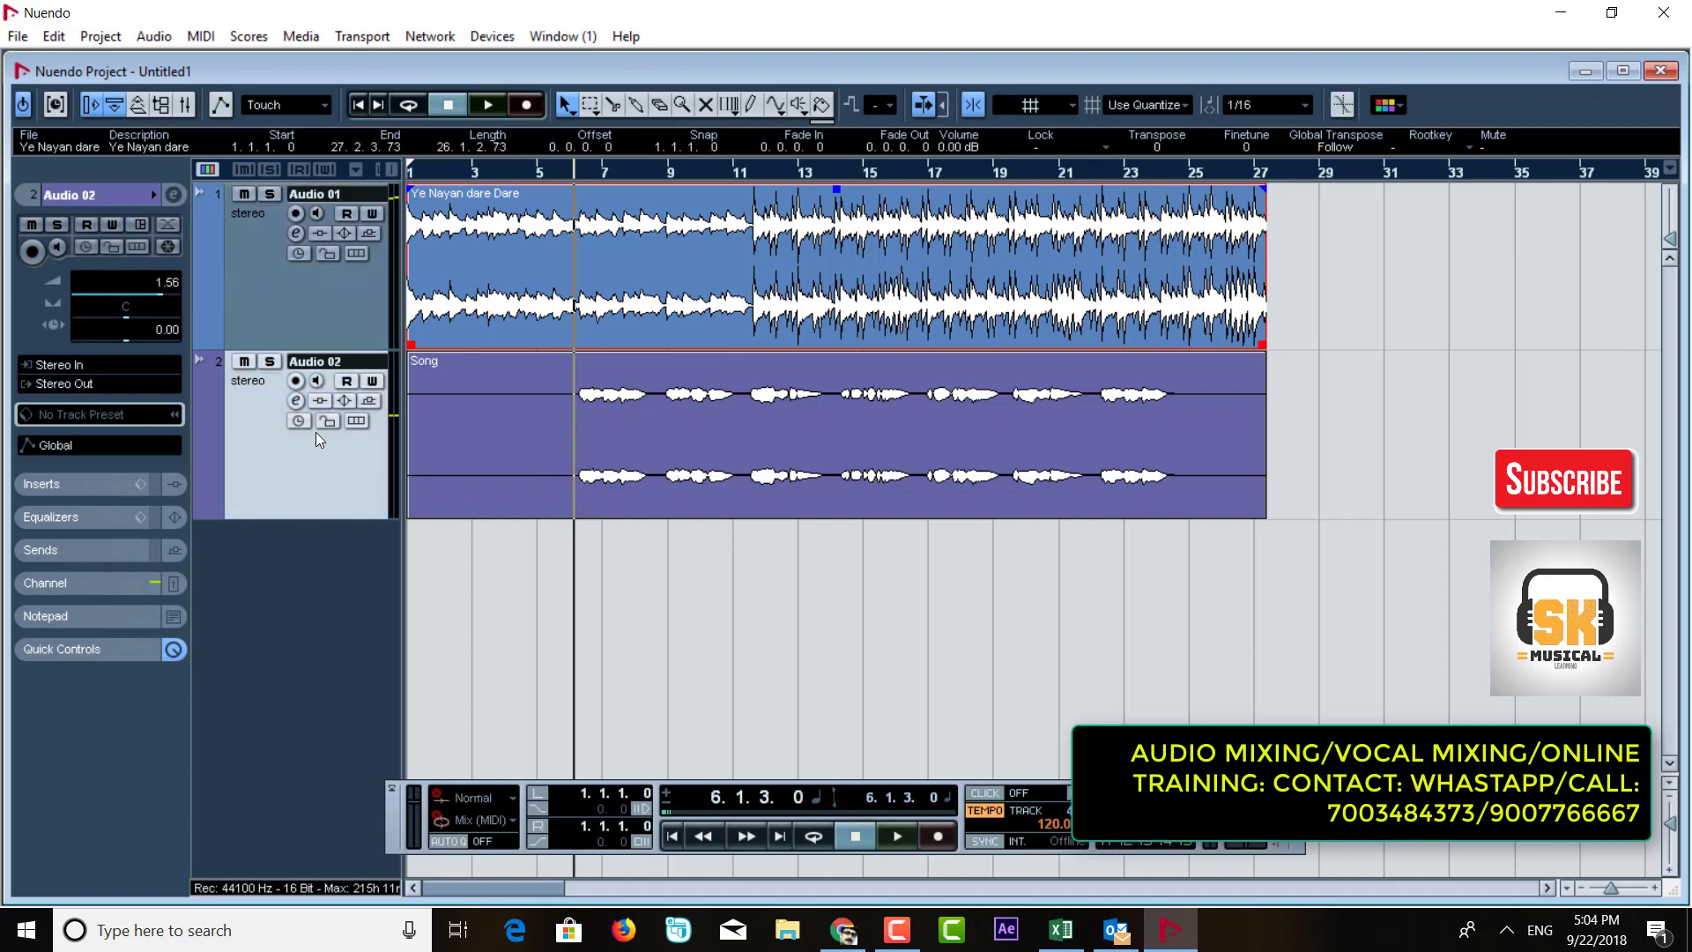
pyautogui.click(295, 401)
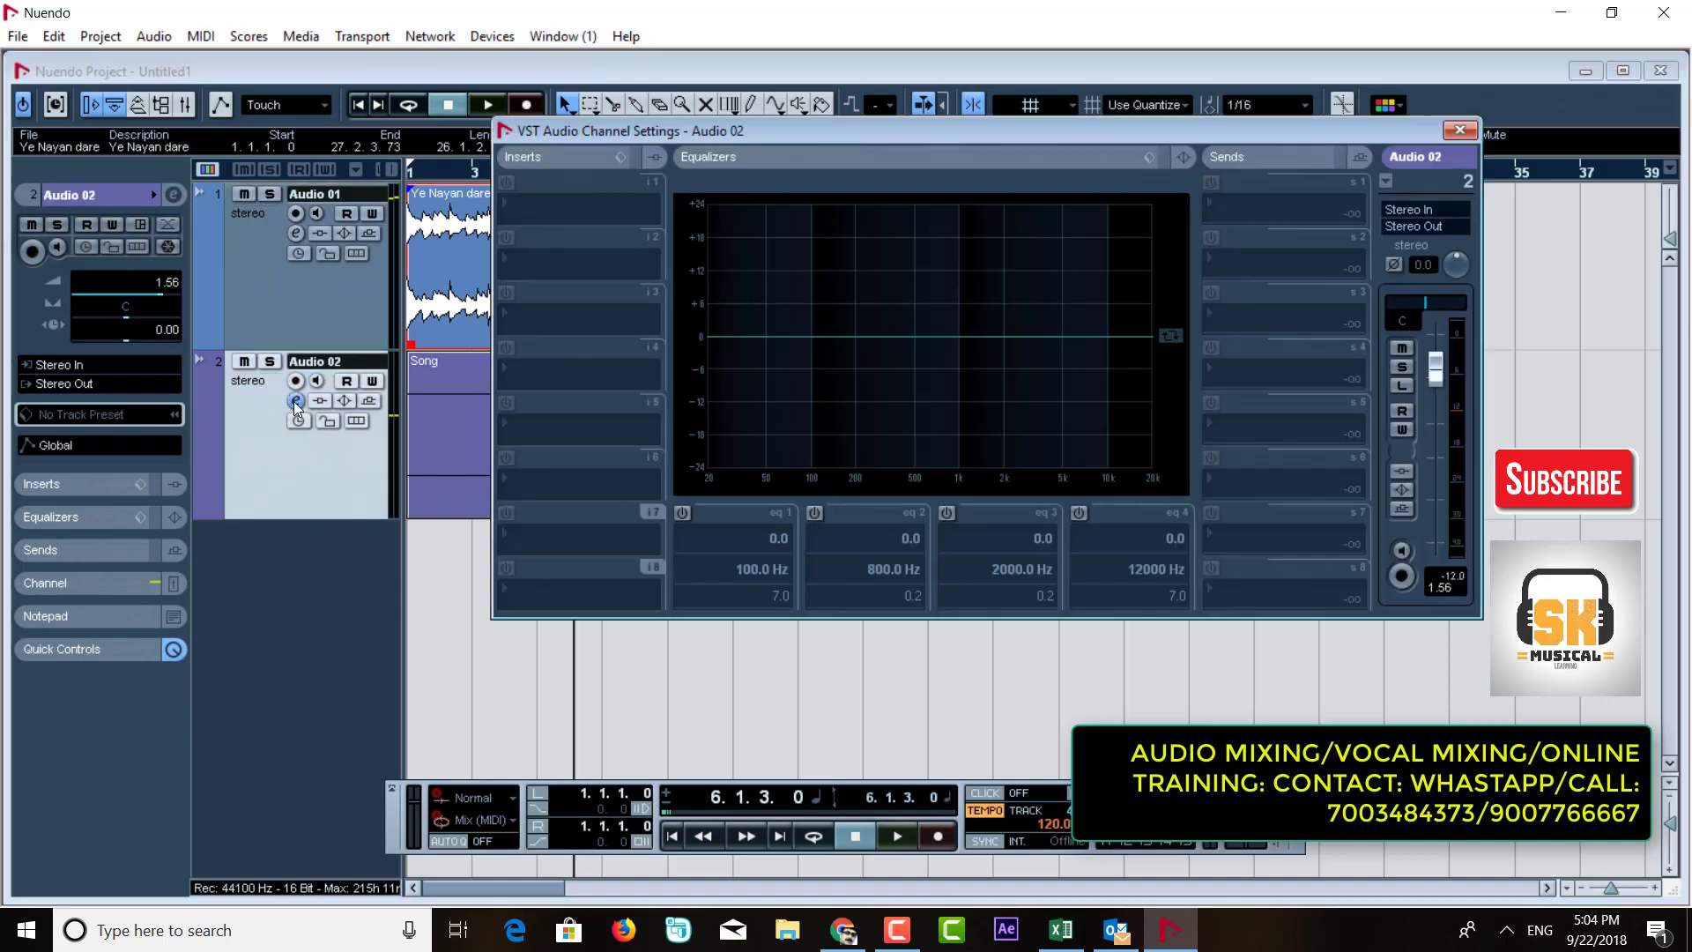
pyautogui.click(579, 201)
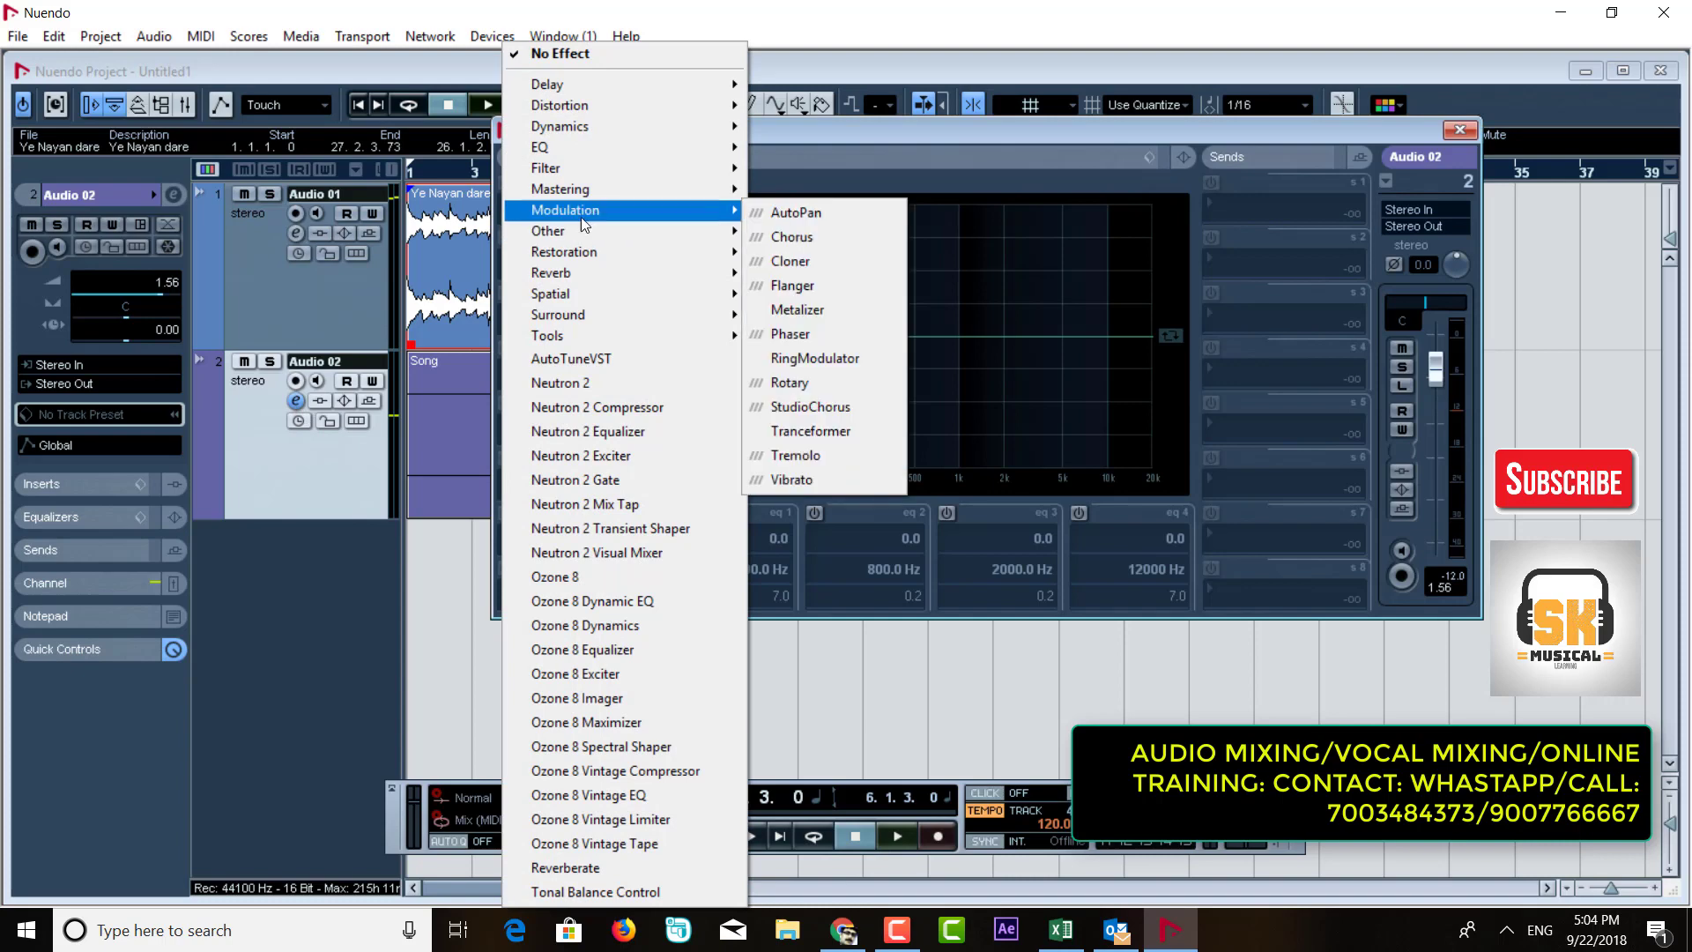
pyautogui.moveTo(589, 127)
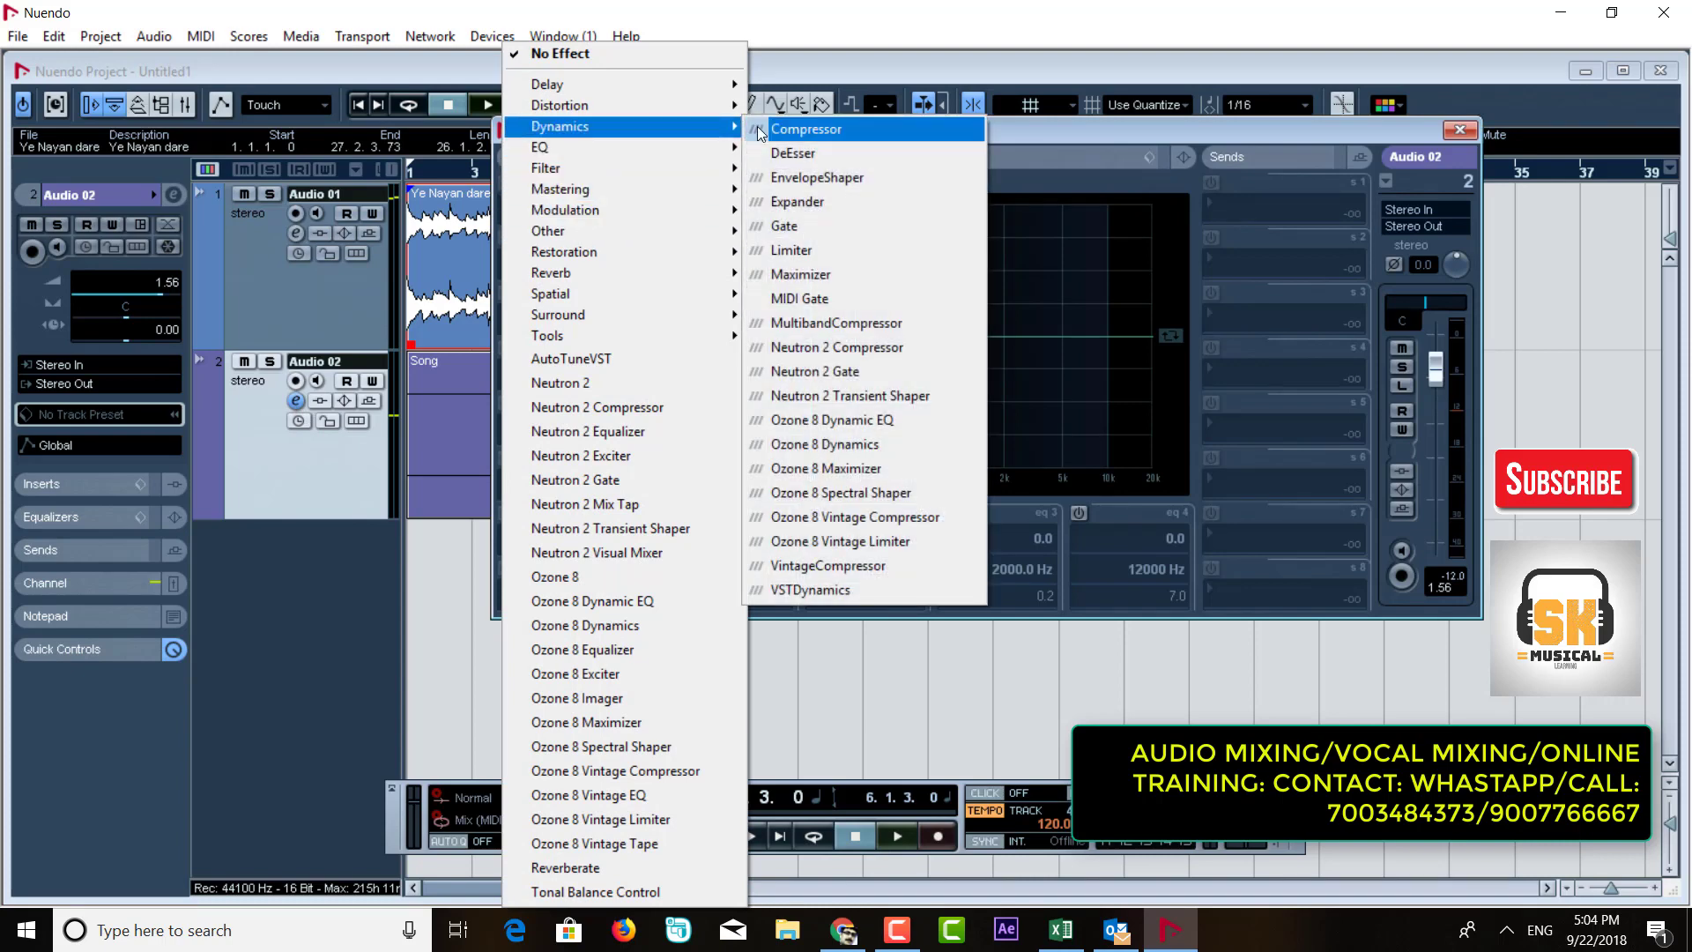
pyautogui.click(793, 134)
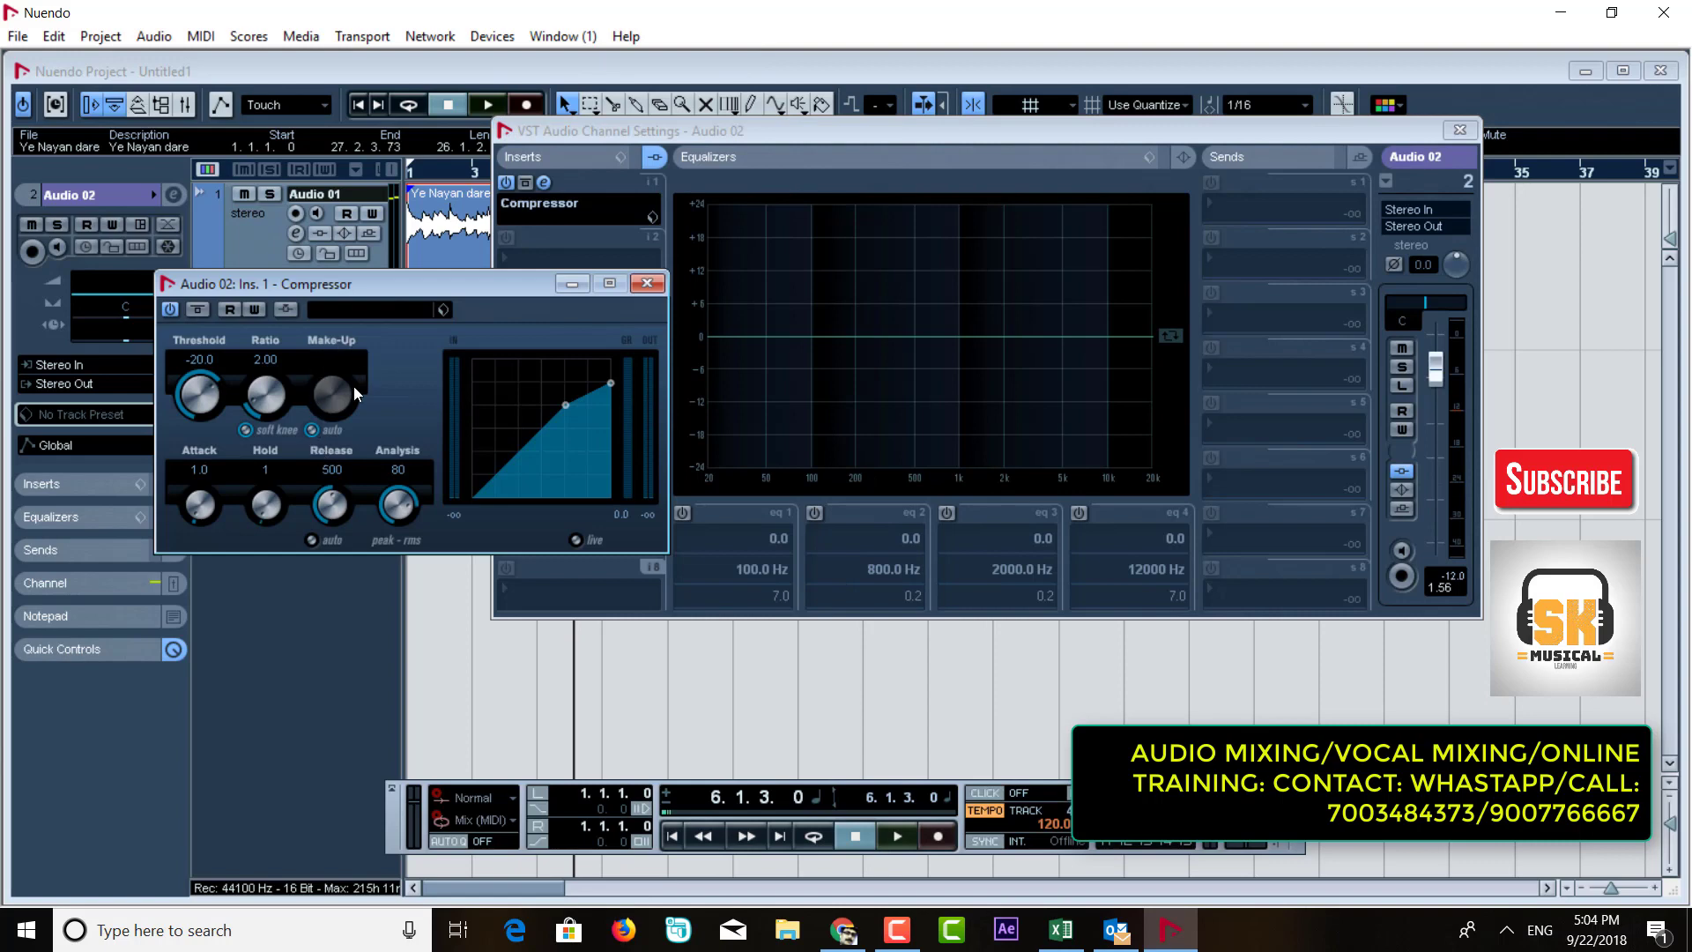
# Step: Turn off the Compressor's automatic make-up, set Make-Up to 5.8, dismiss the desktop notifications and close the Compressor
pyautogui.click(313, 432)
pyautogui.moveTo(314, 387); pyautogui.dragTo(325, 403)
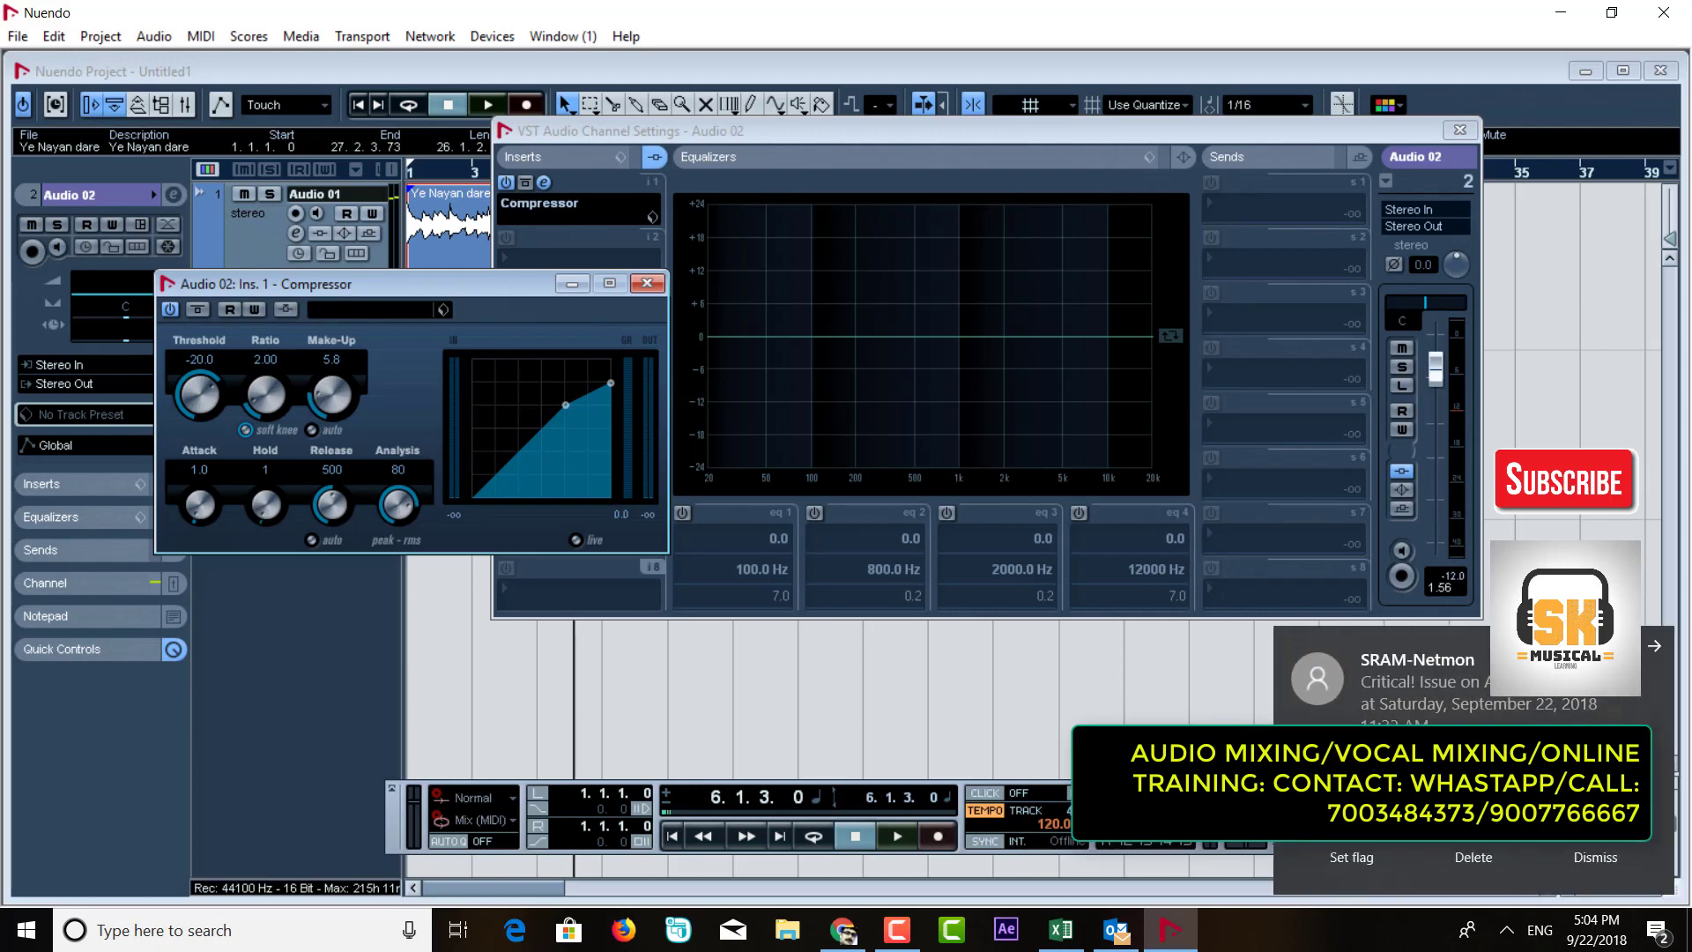
pyautogui.click(1658, 646)
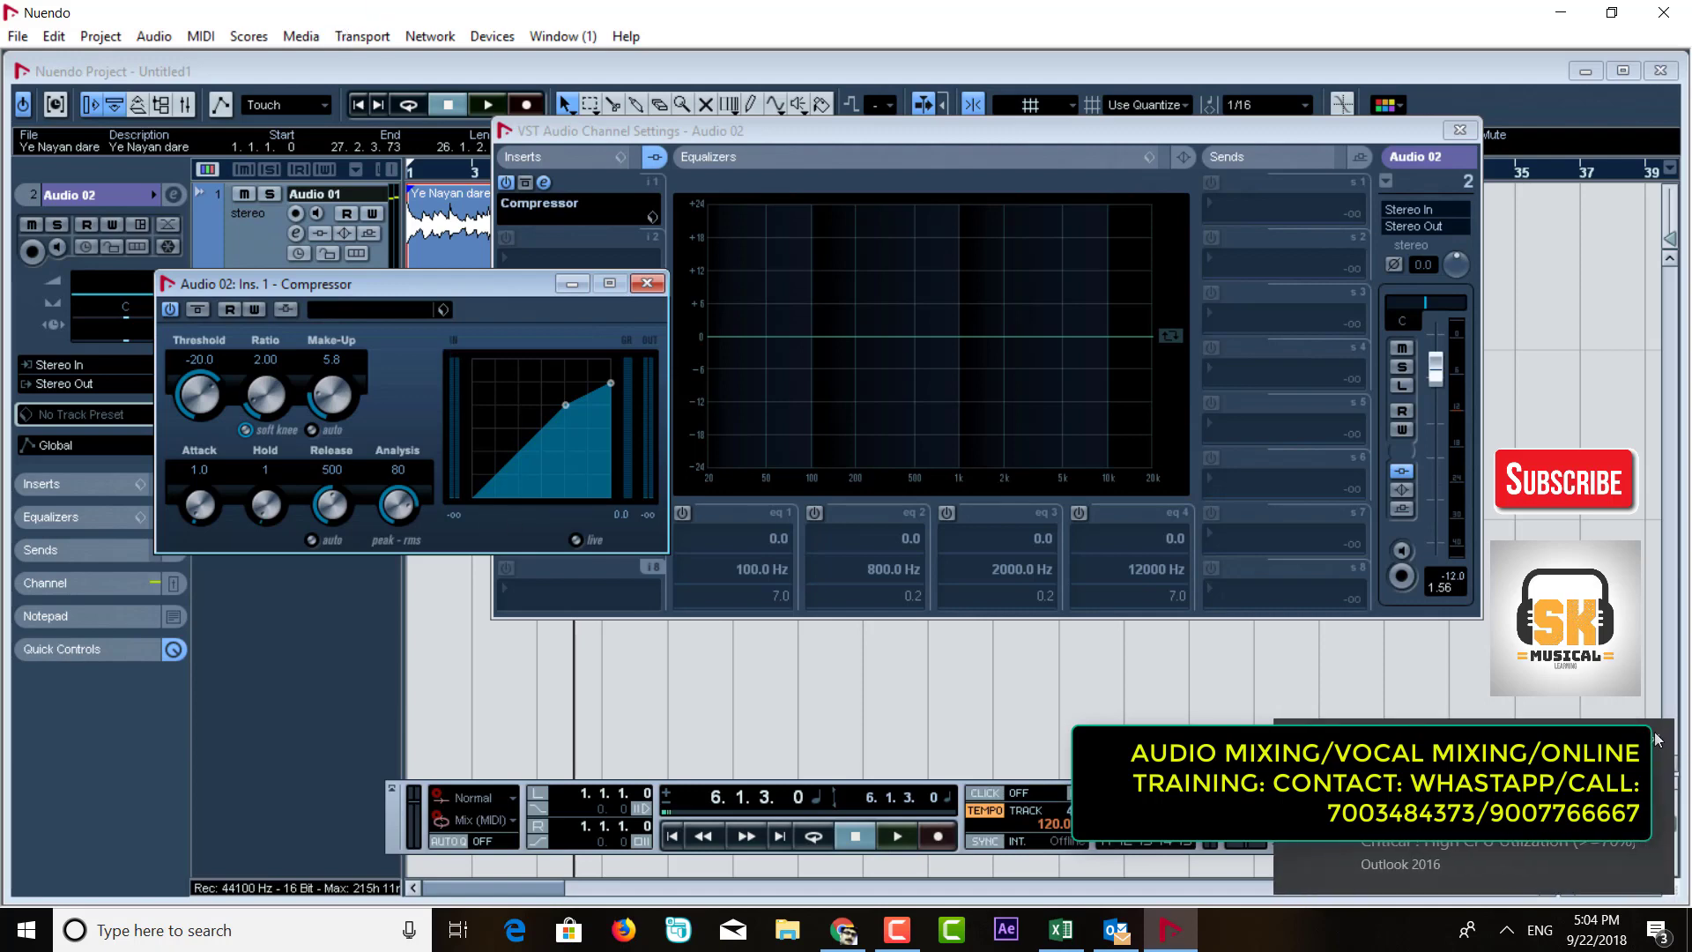
pyautogui.click(1657, 738)
pyautogui.click(647, 283)
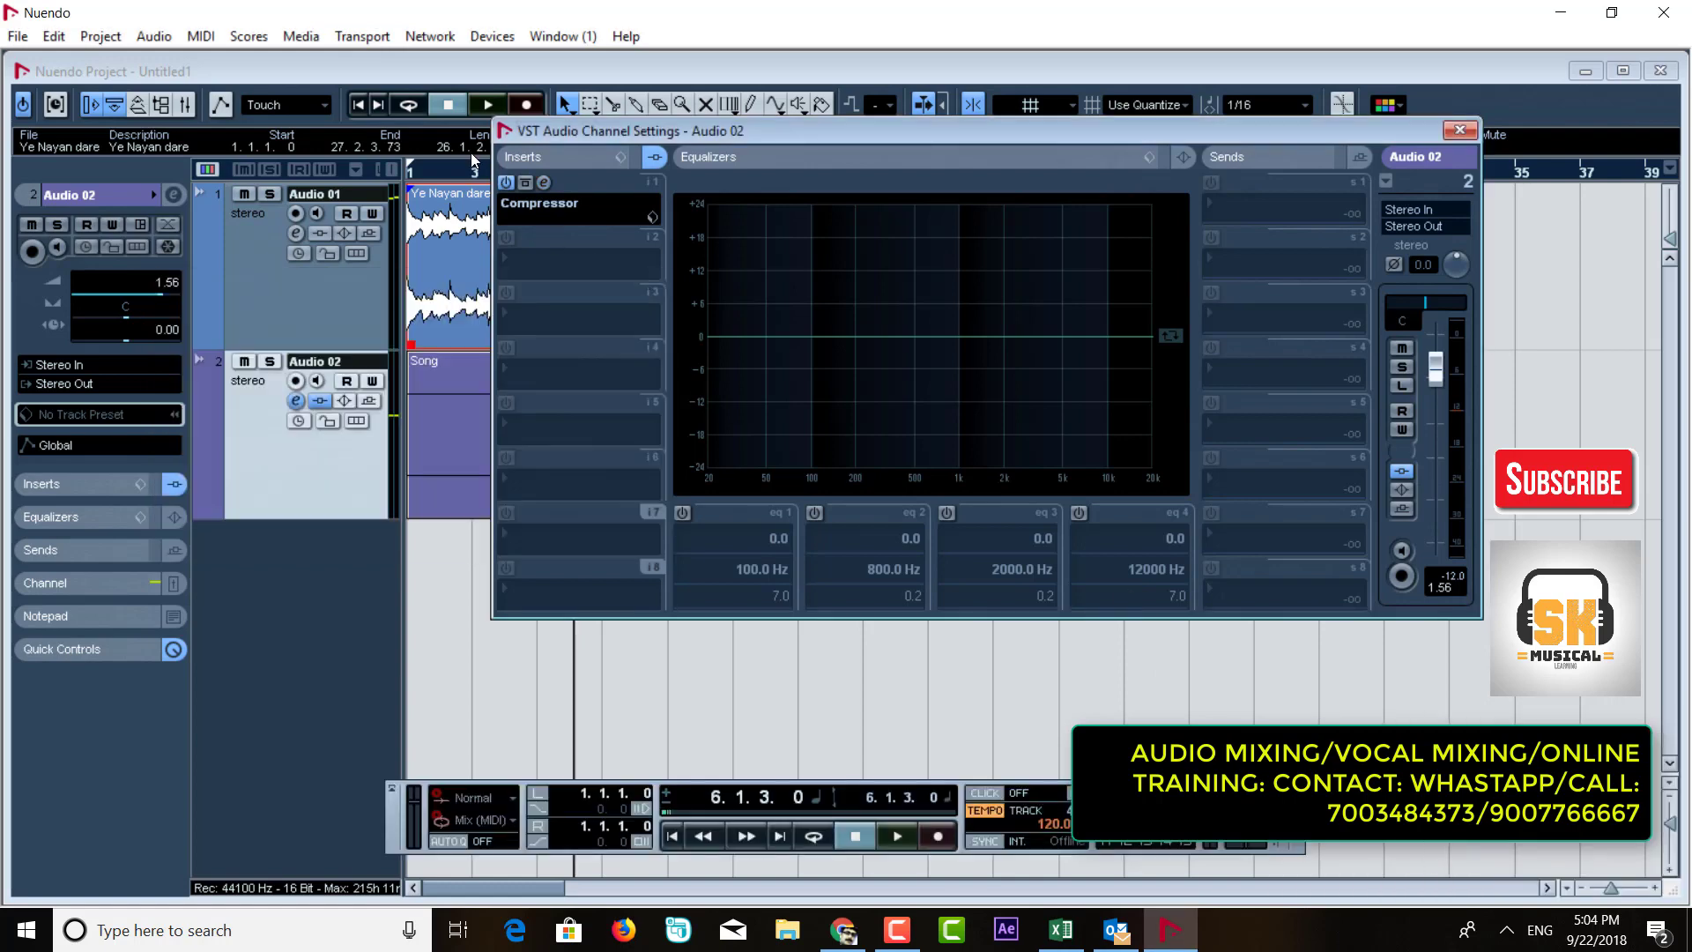
# Step: Play both tracks from near bar 6 to hear the compressed vocal, reopen Audio 02's channel settings and stop playback
pyautogui.moveTo(575, 133); pyautogui.dragTo(779, 187)
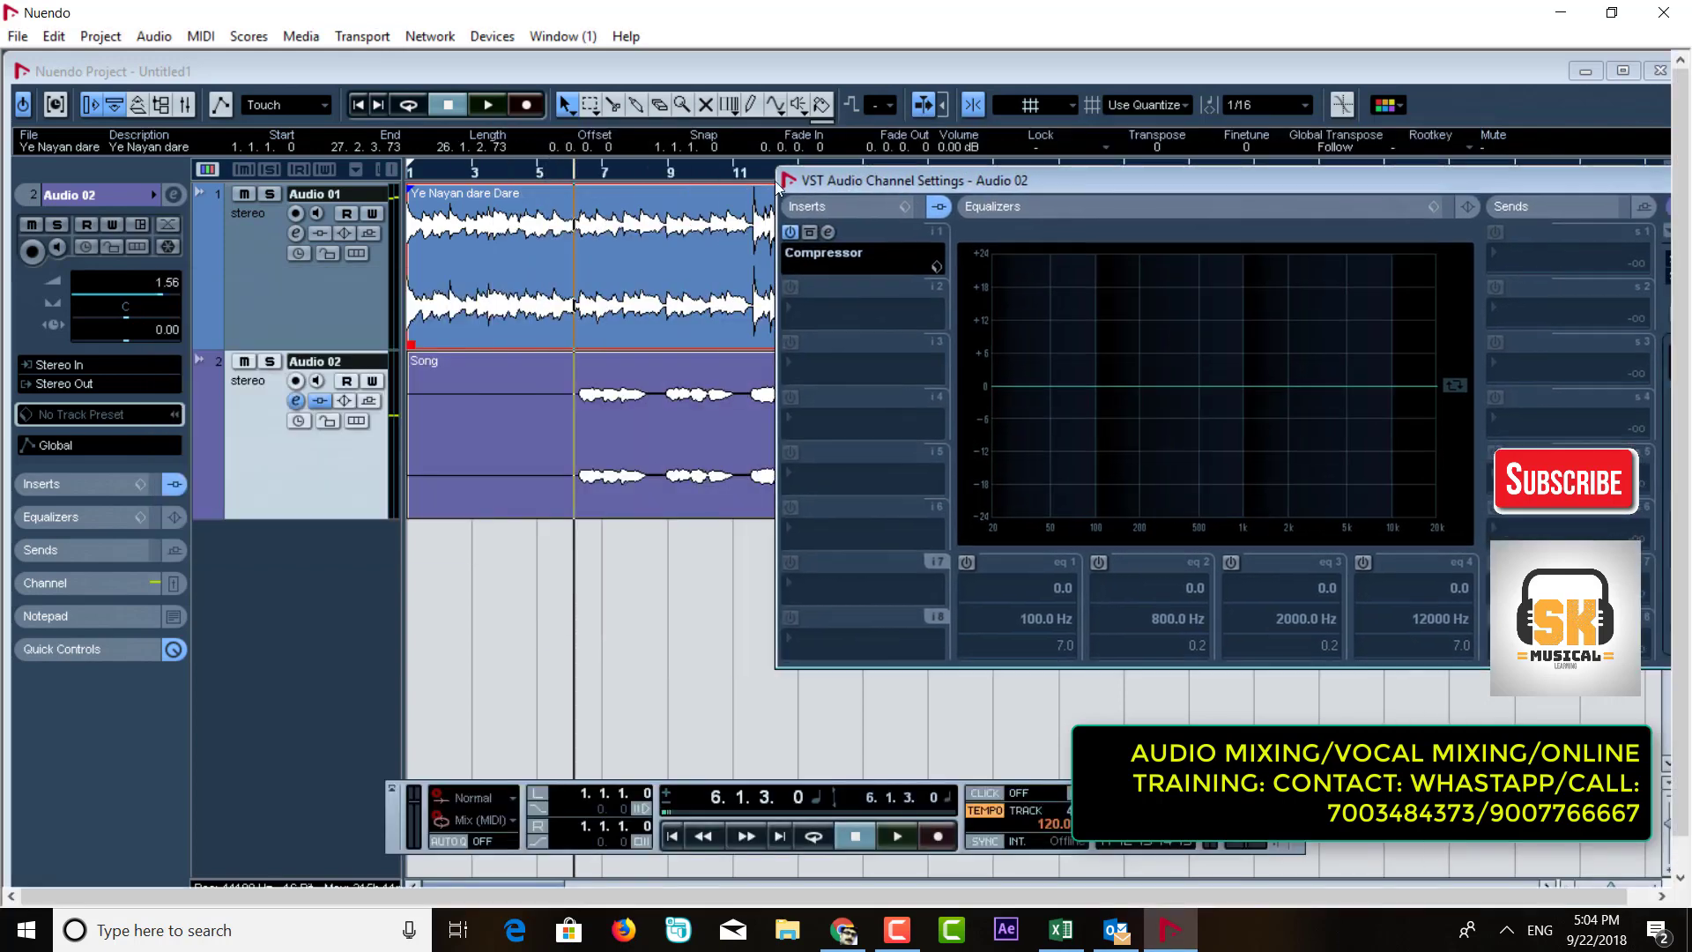
pyautogui.click(575, 186)
pyautogui.press('space')
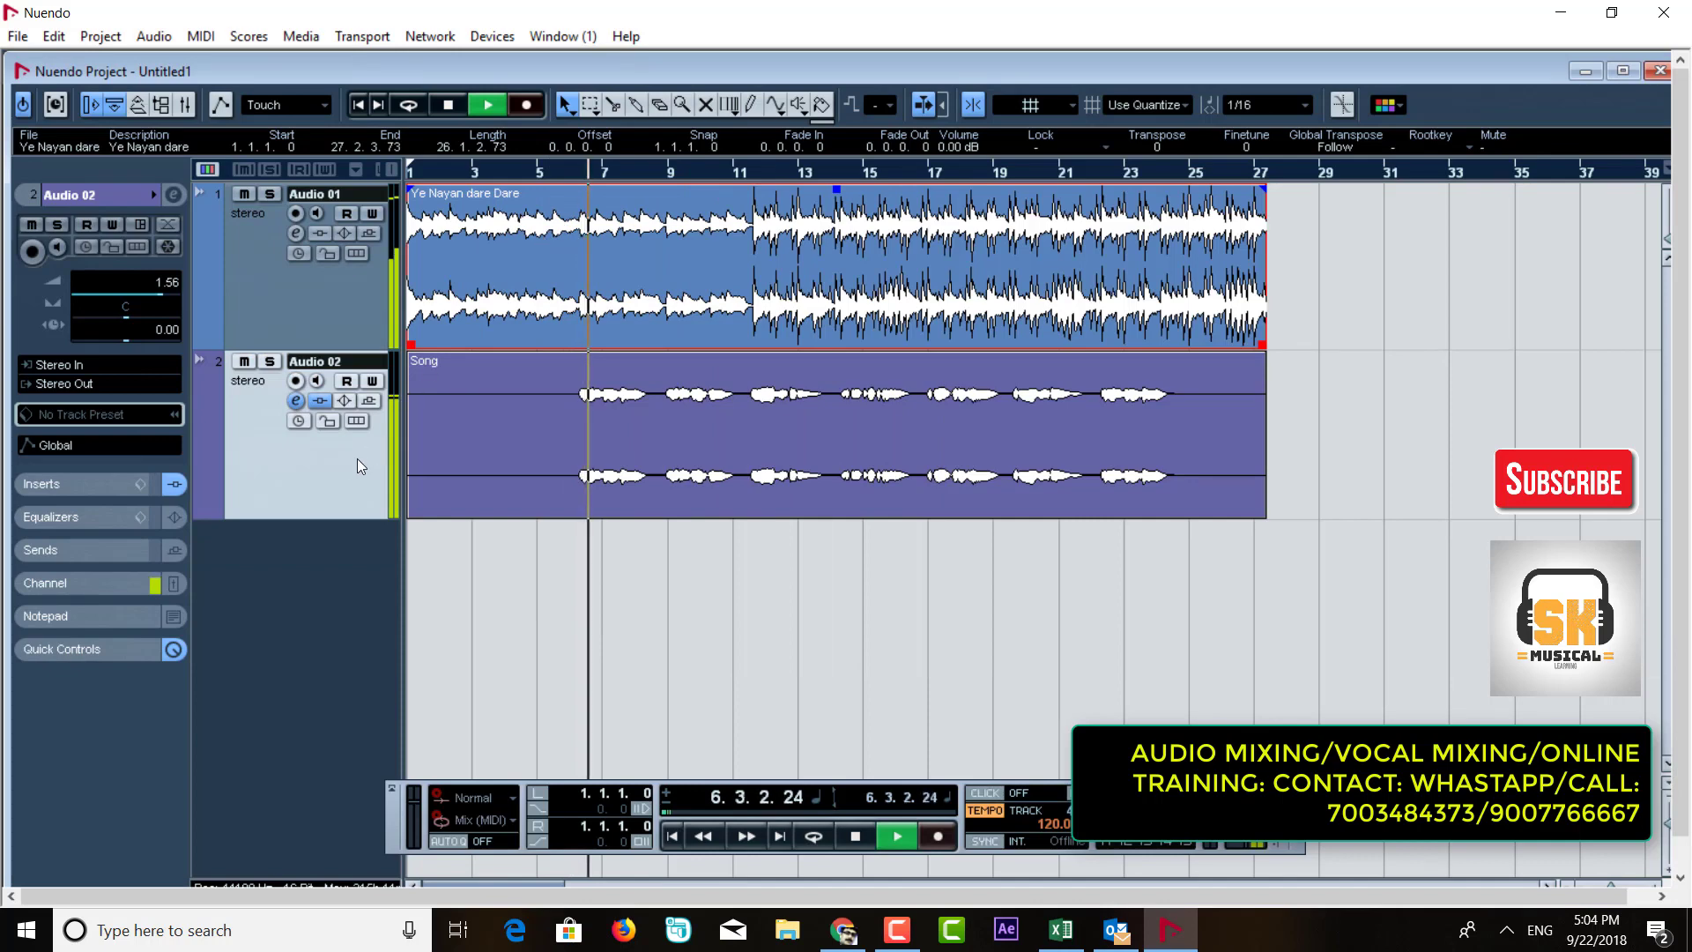
pyautogui.click(297, 401)
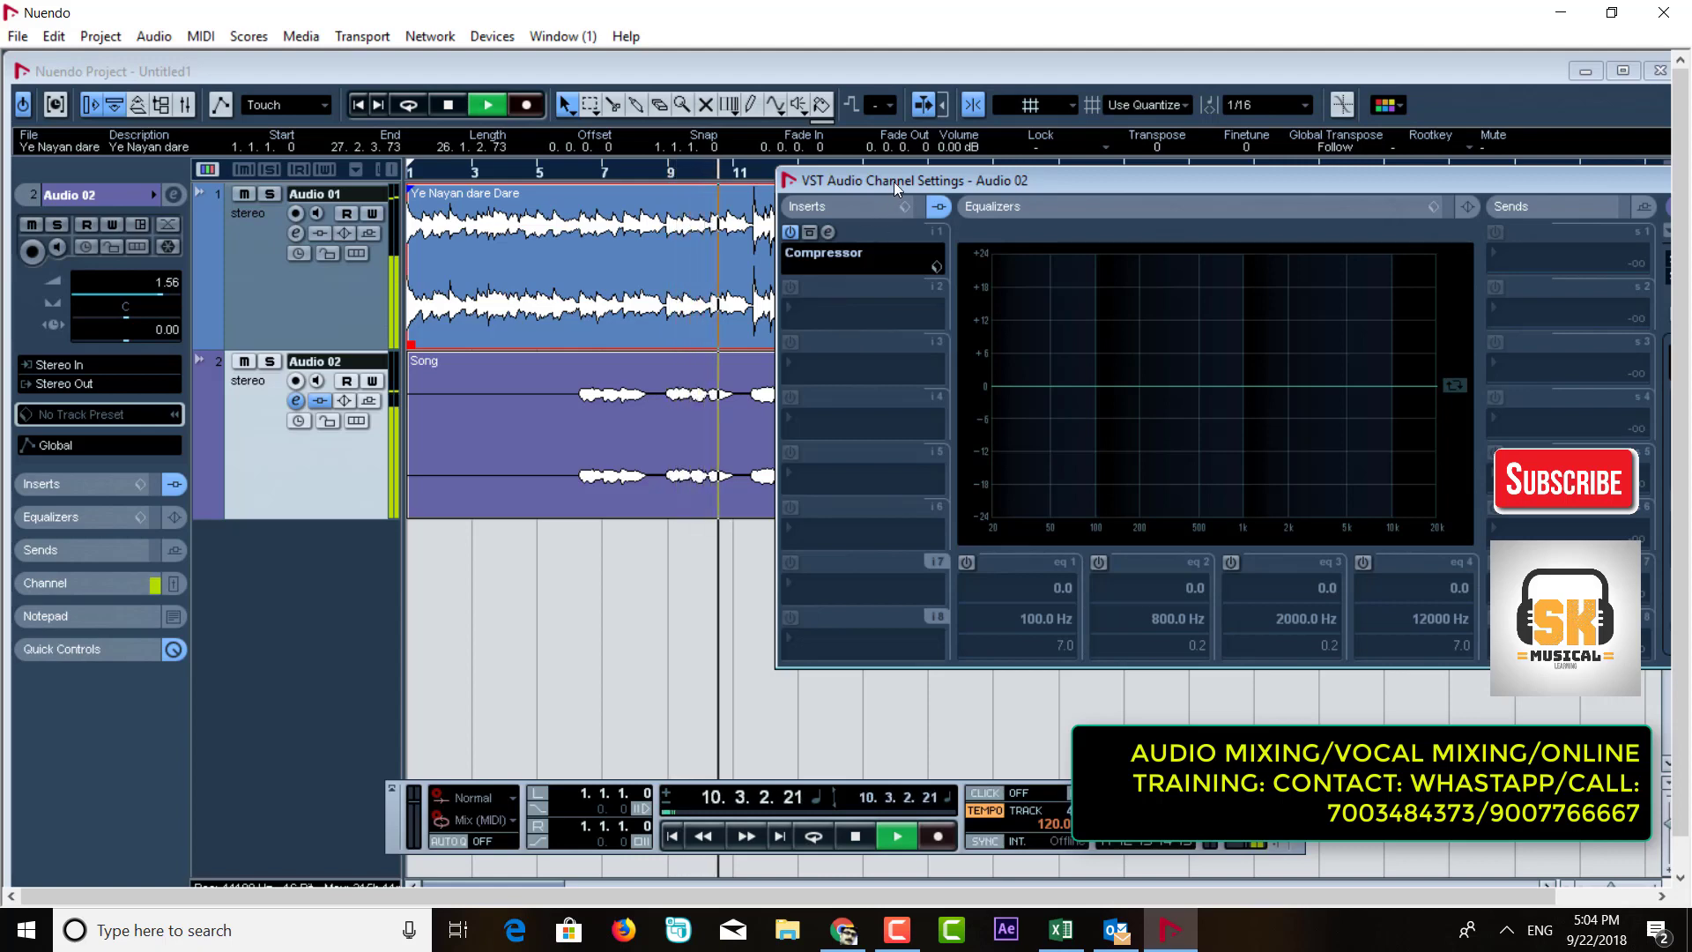
pyautogui.moveTo(894, 181); pyautogui.dragTo(646, 267)
pyautogui.press('space')
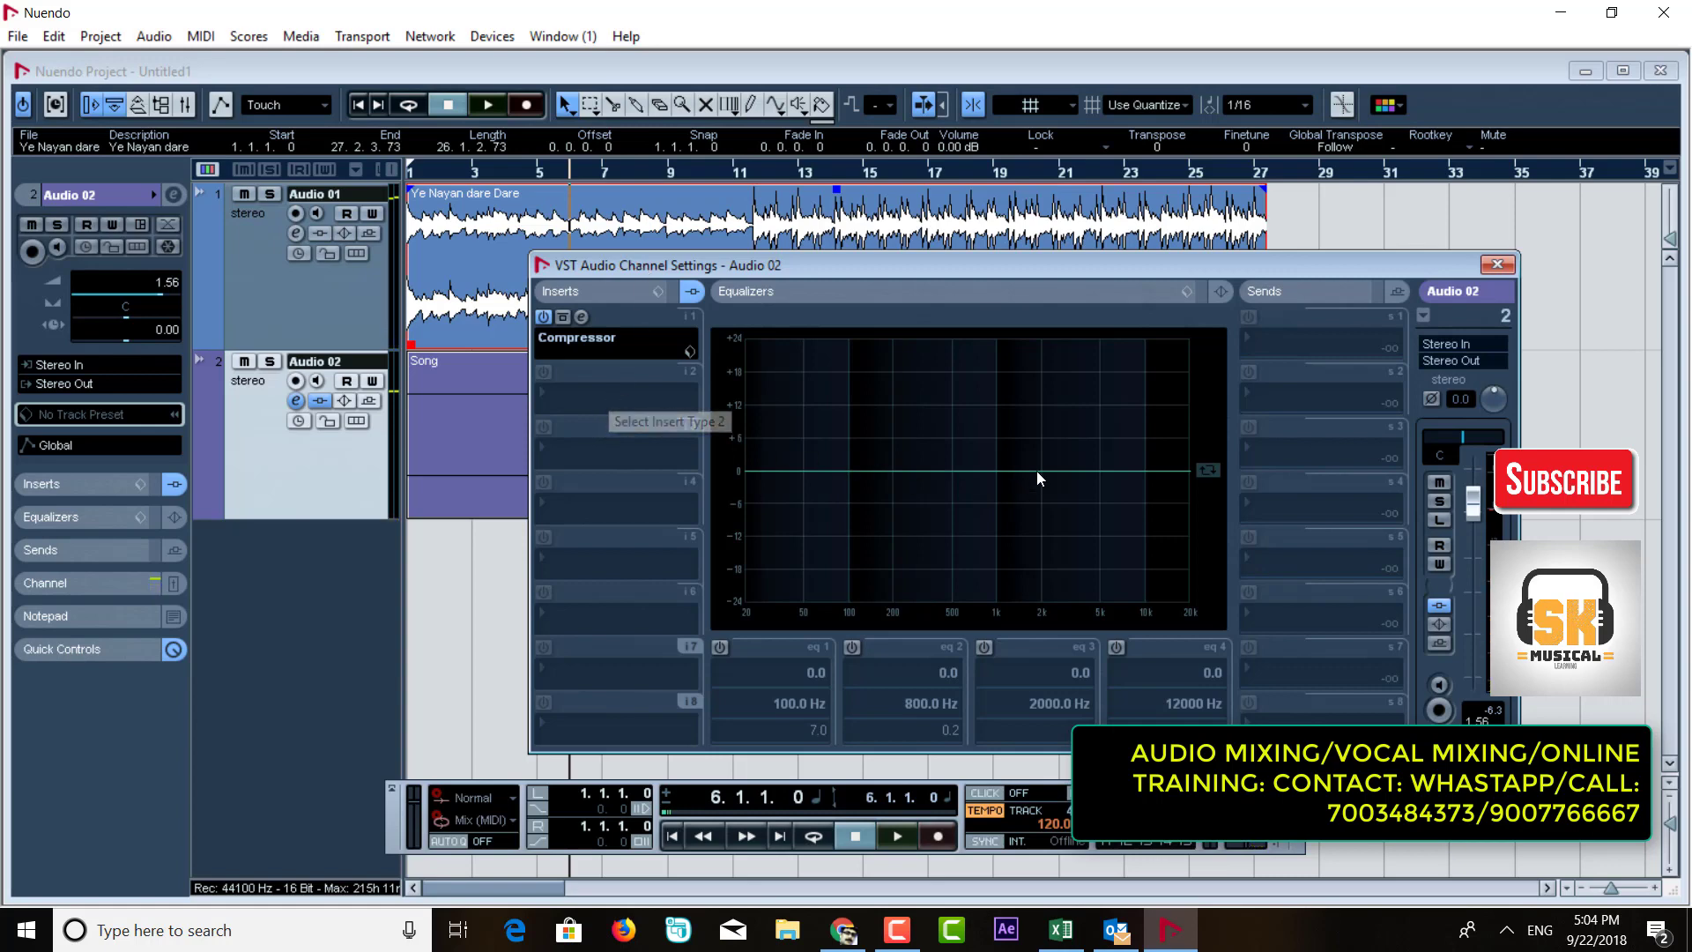
# Step: Enable all four equalizer bands on the Audio 02 channel
pyautogui.click(720, 648)
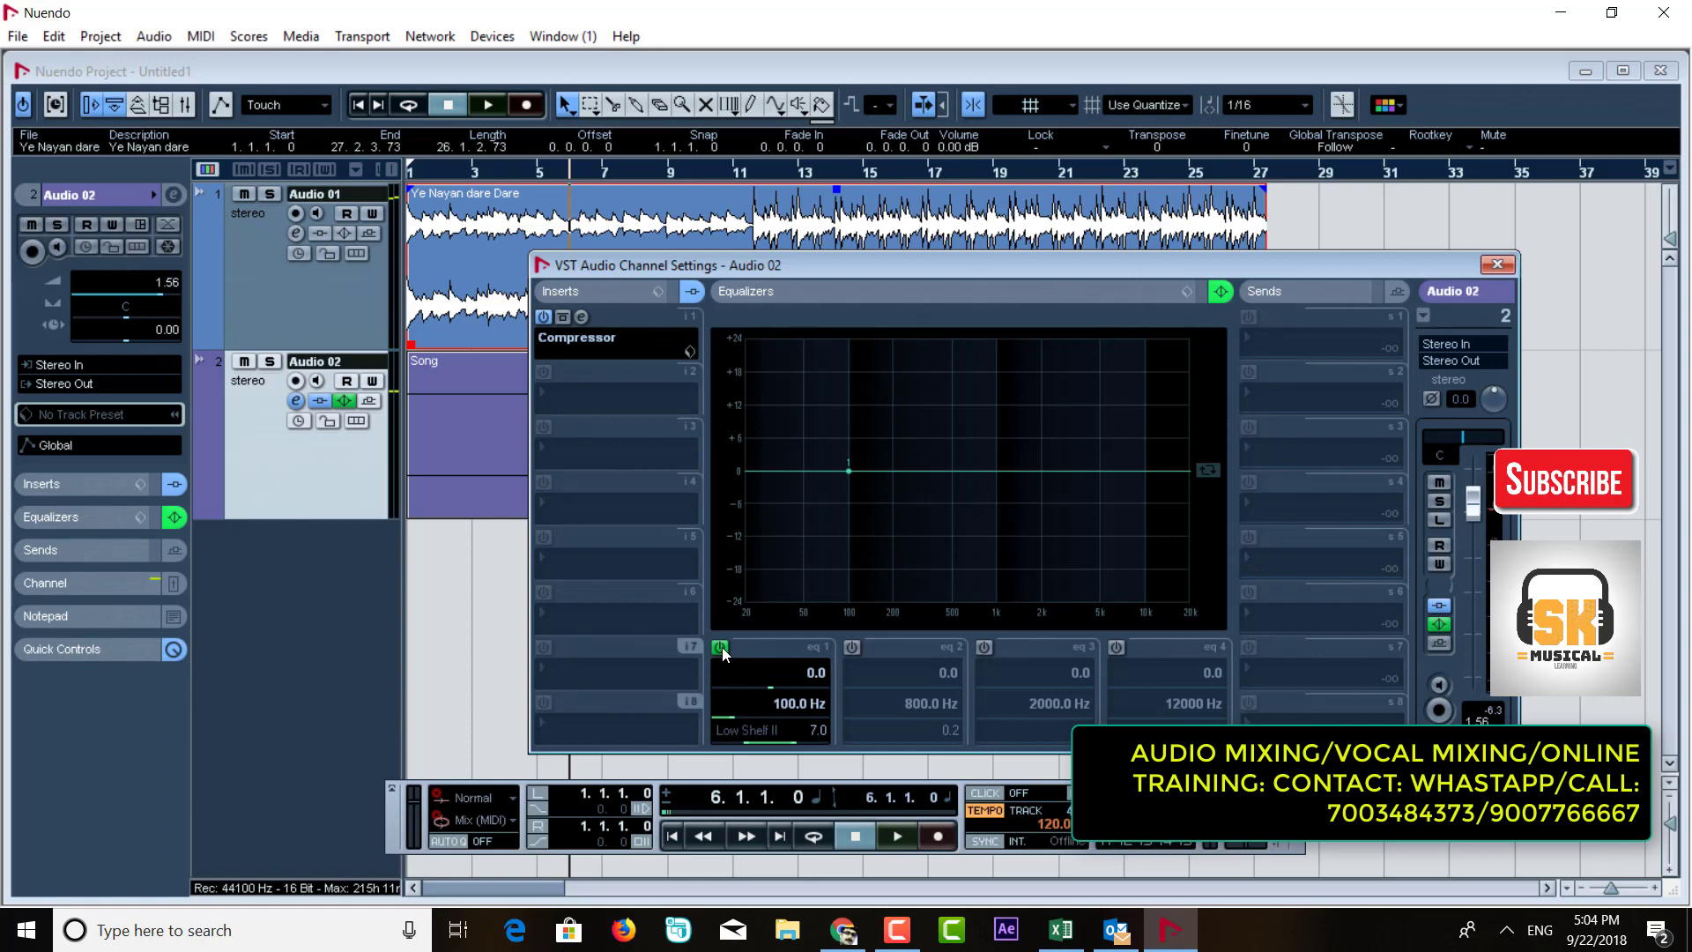
pyautogui.click(852, 648)
pyautogui.click(984, 648)
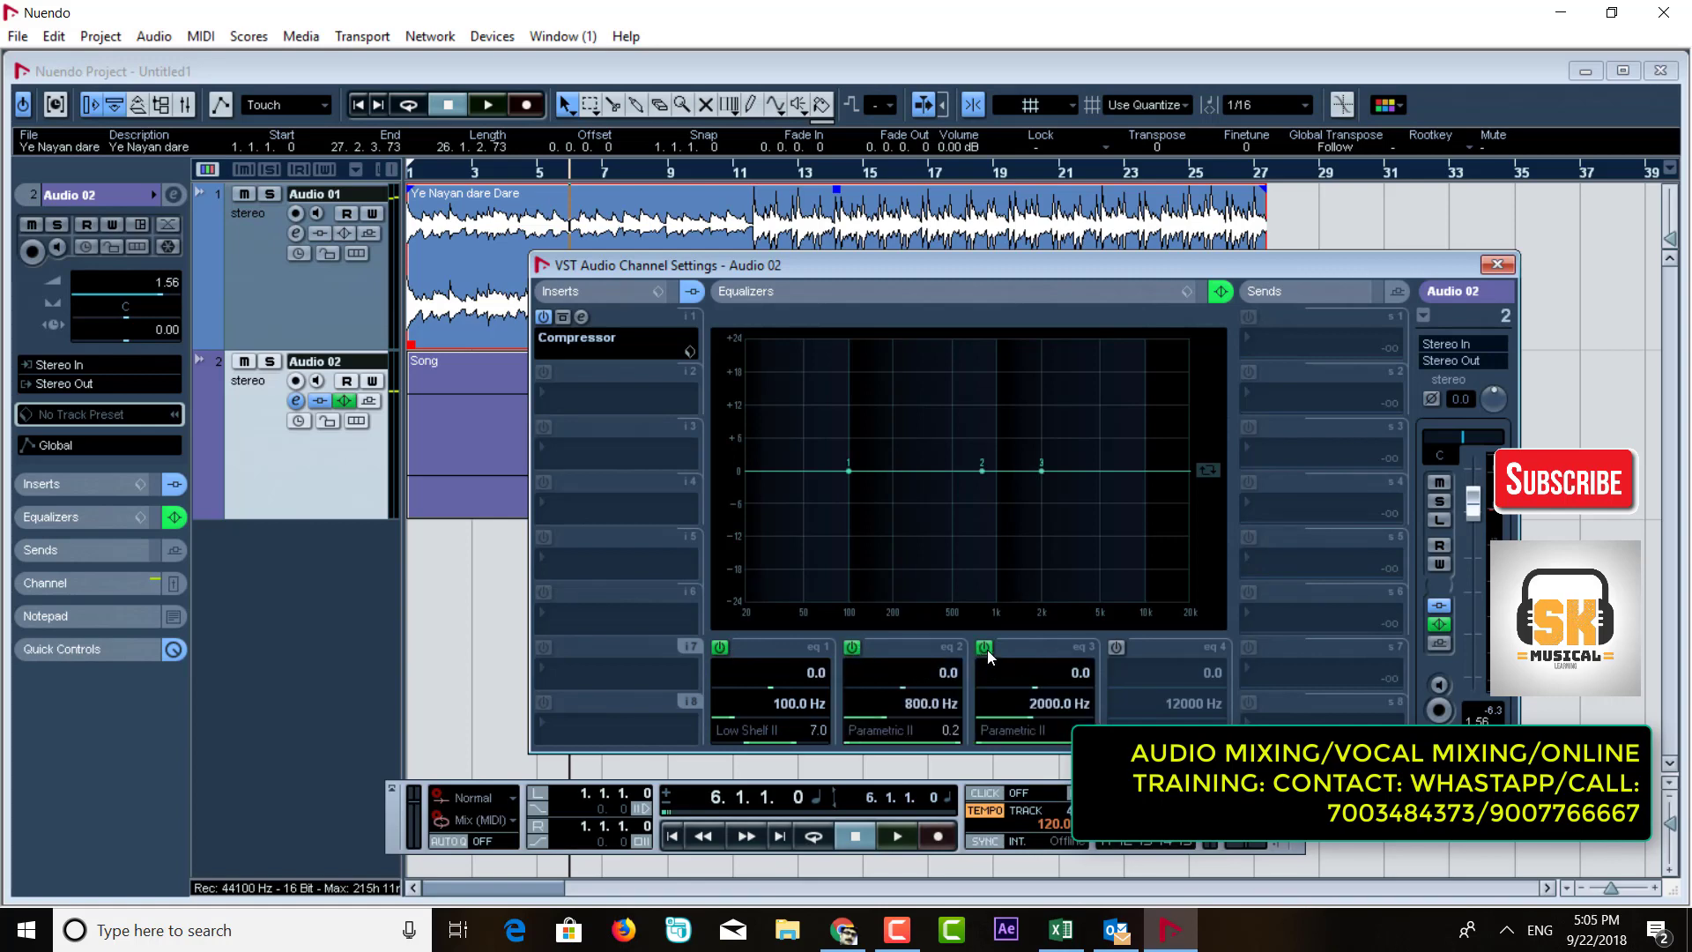
pyautogui.click(1116, 648)
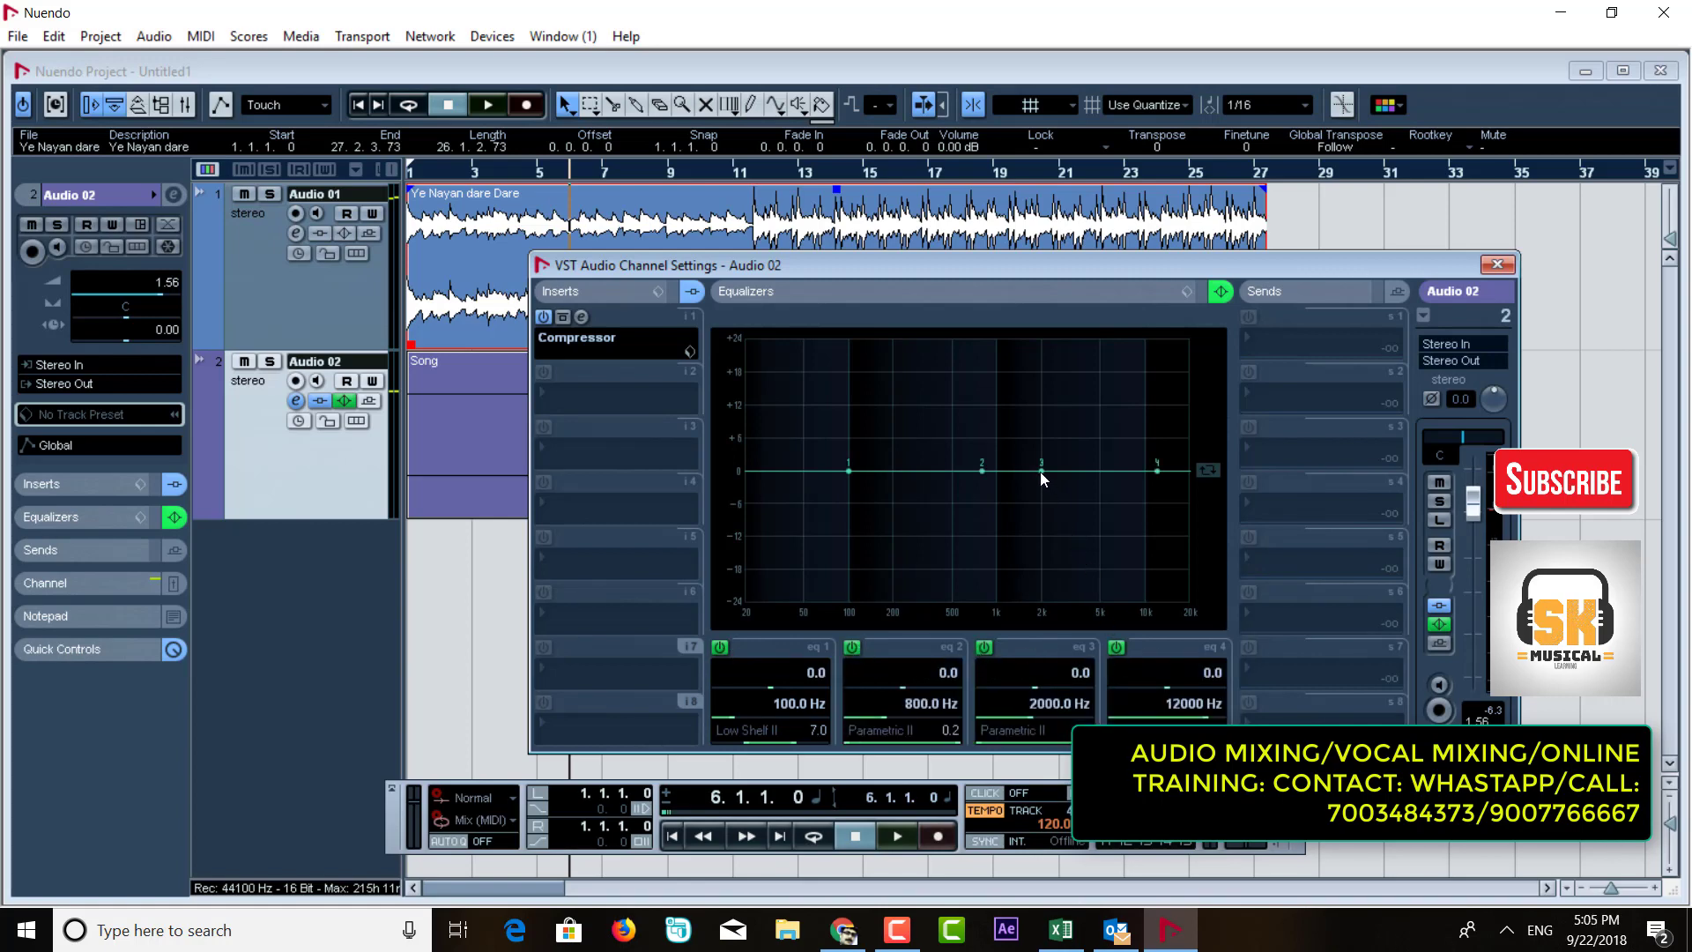
# Step: Boost the third equalizer band of Audio 02 to a gain of 5.6 at 9108 Hz
pyautogui.moveTo(1042, 472); pyautogui.dragTo(1131, 431)
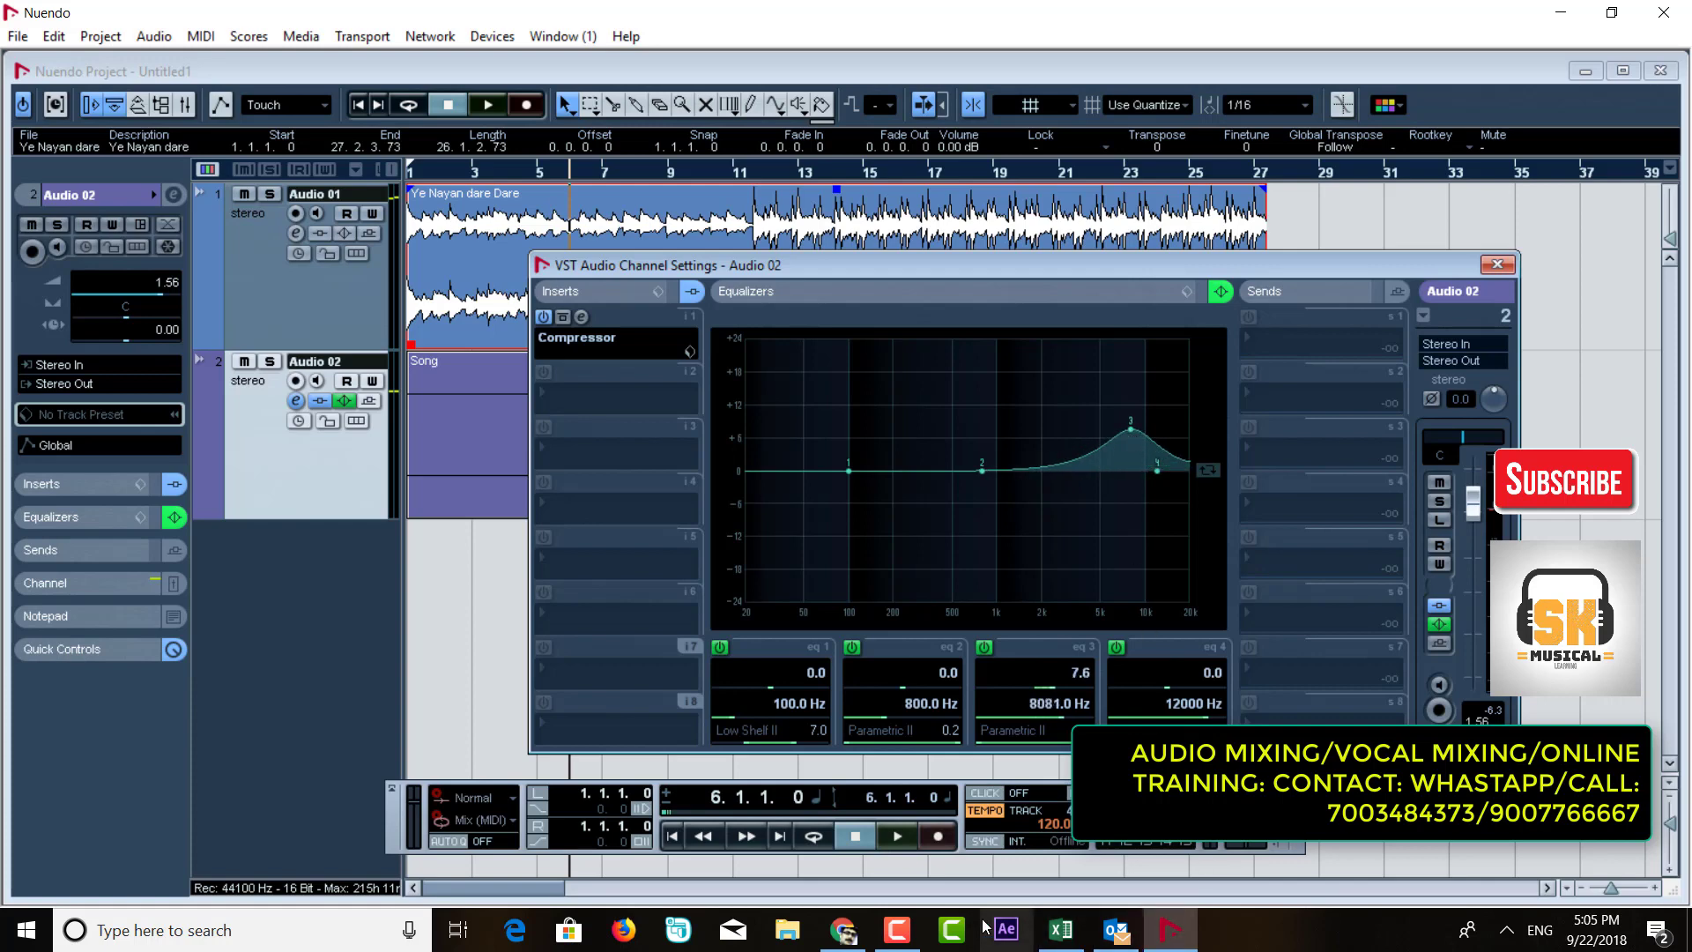
pyautogui.click(897, 941)
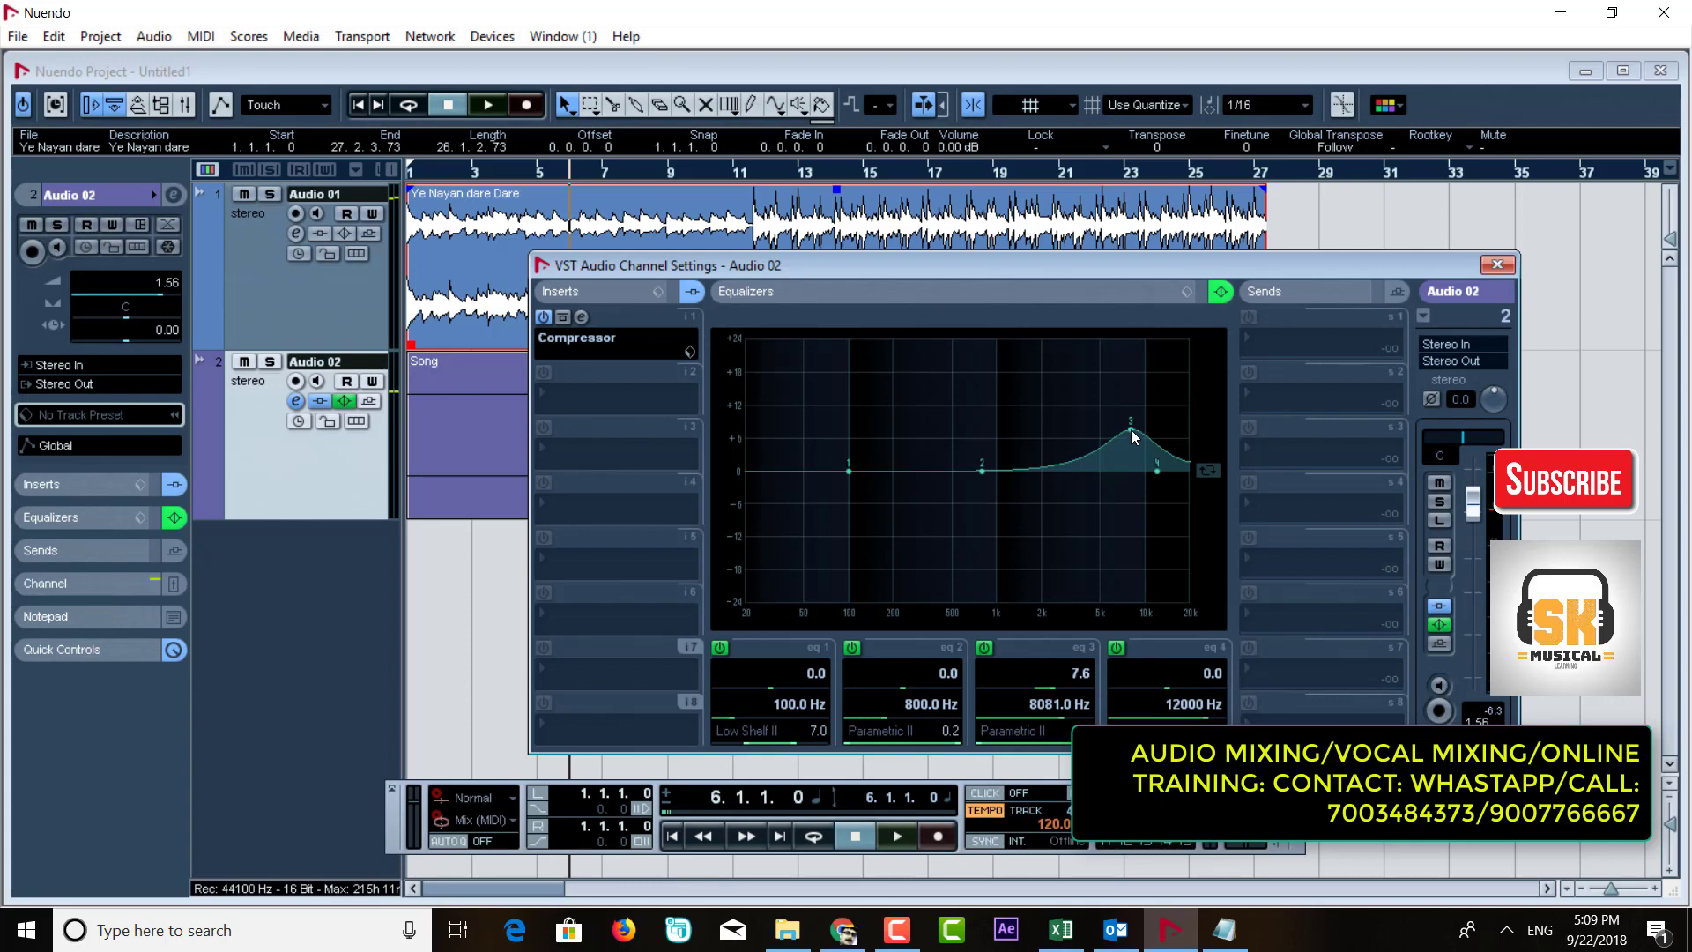
pyautogui.moveTo(1133, 436); pyautogui.dragTo(1141, 447)
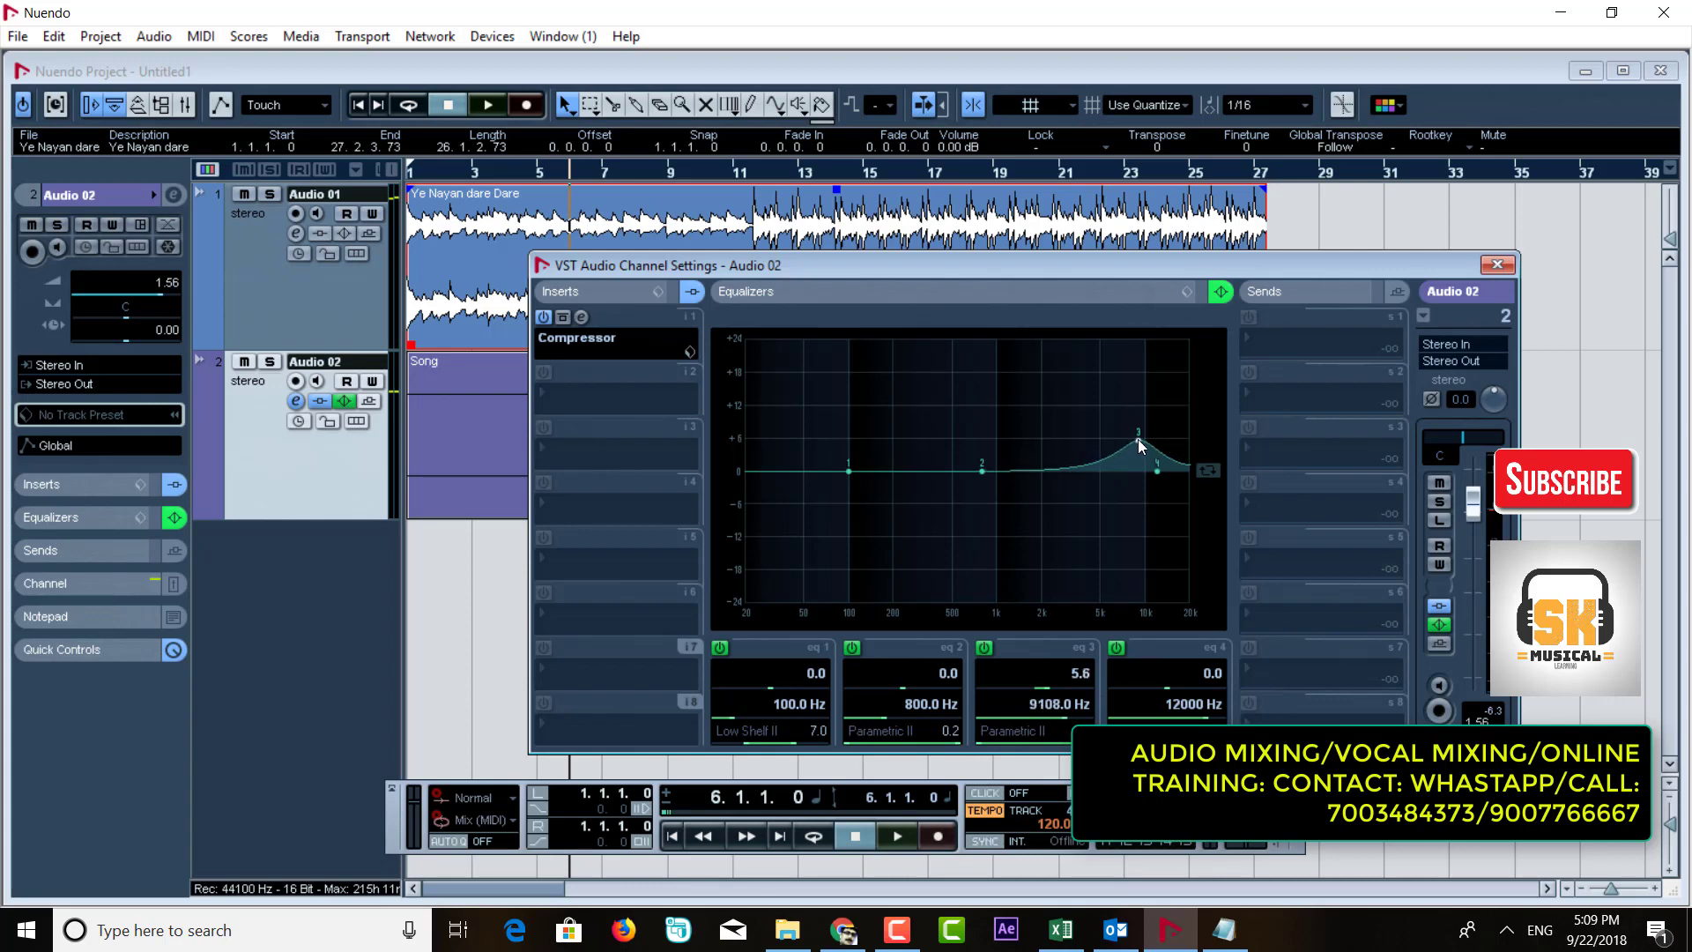
# Step: Move the channel settings window clear of the vocal events, play the mix to hear the equalized vocal and stop playback
pyautogui.moveTo(970, 264); pyautogui.dragTo(1129, 283)
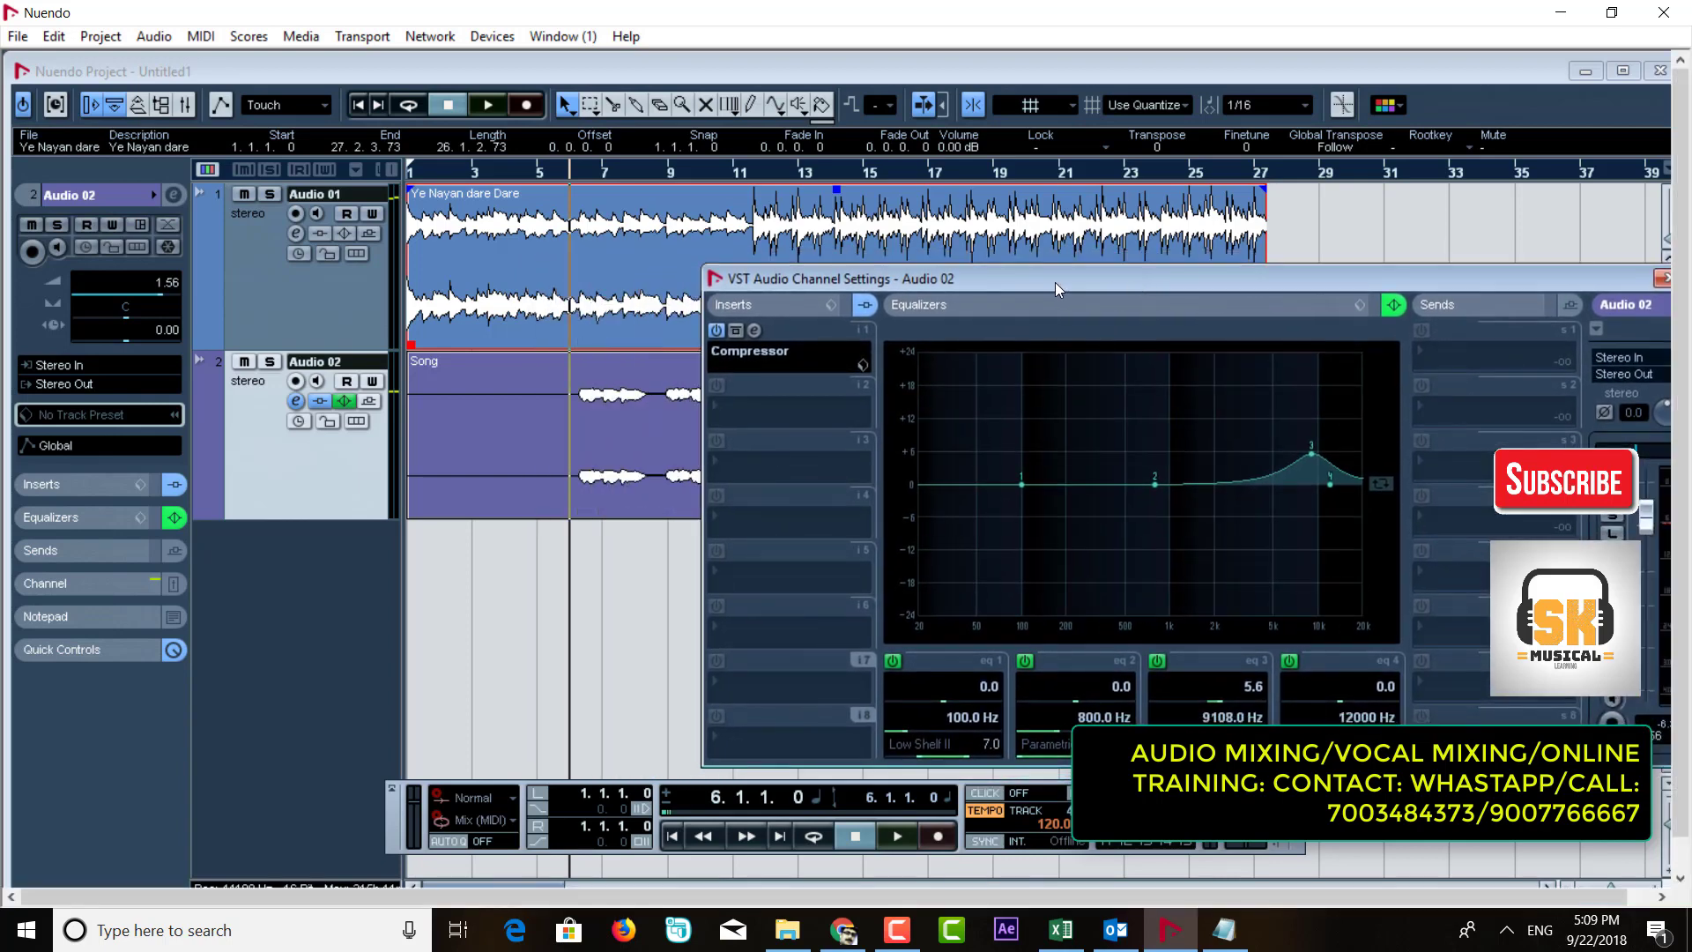
pyautogui.press('space')
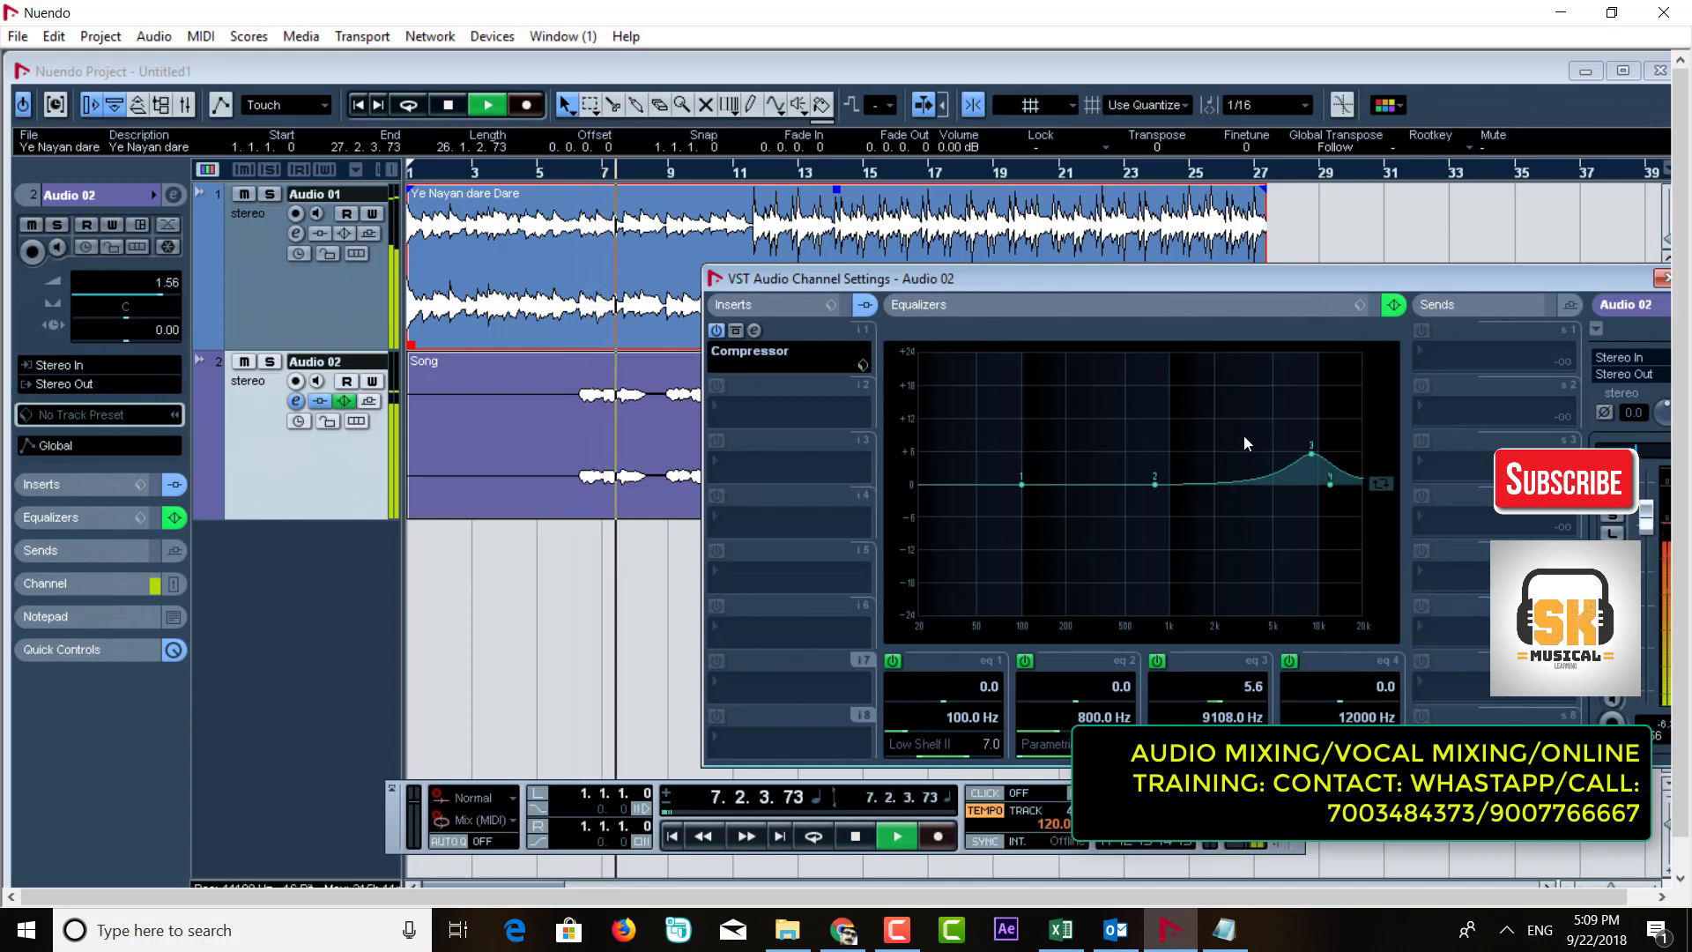
pyautogui.moveTo(1172, 283); pyautogui.dragTo(1161, 268)
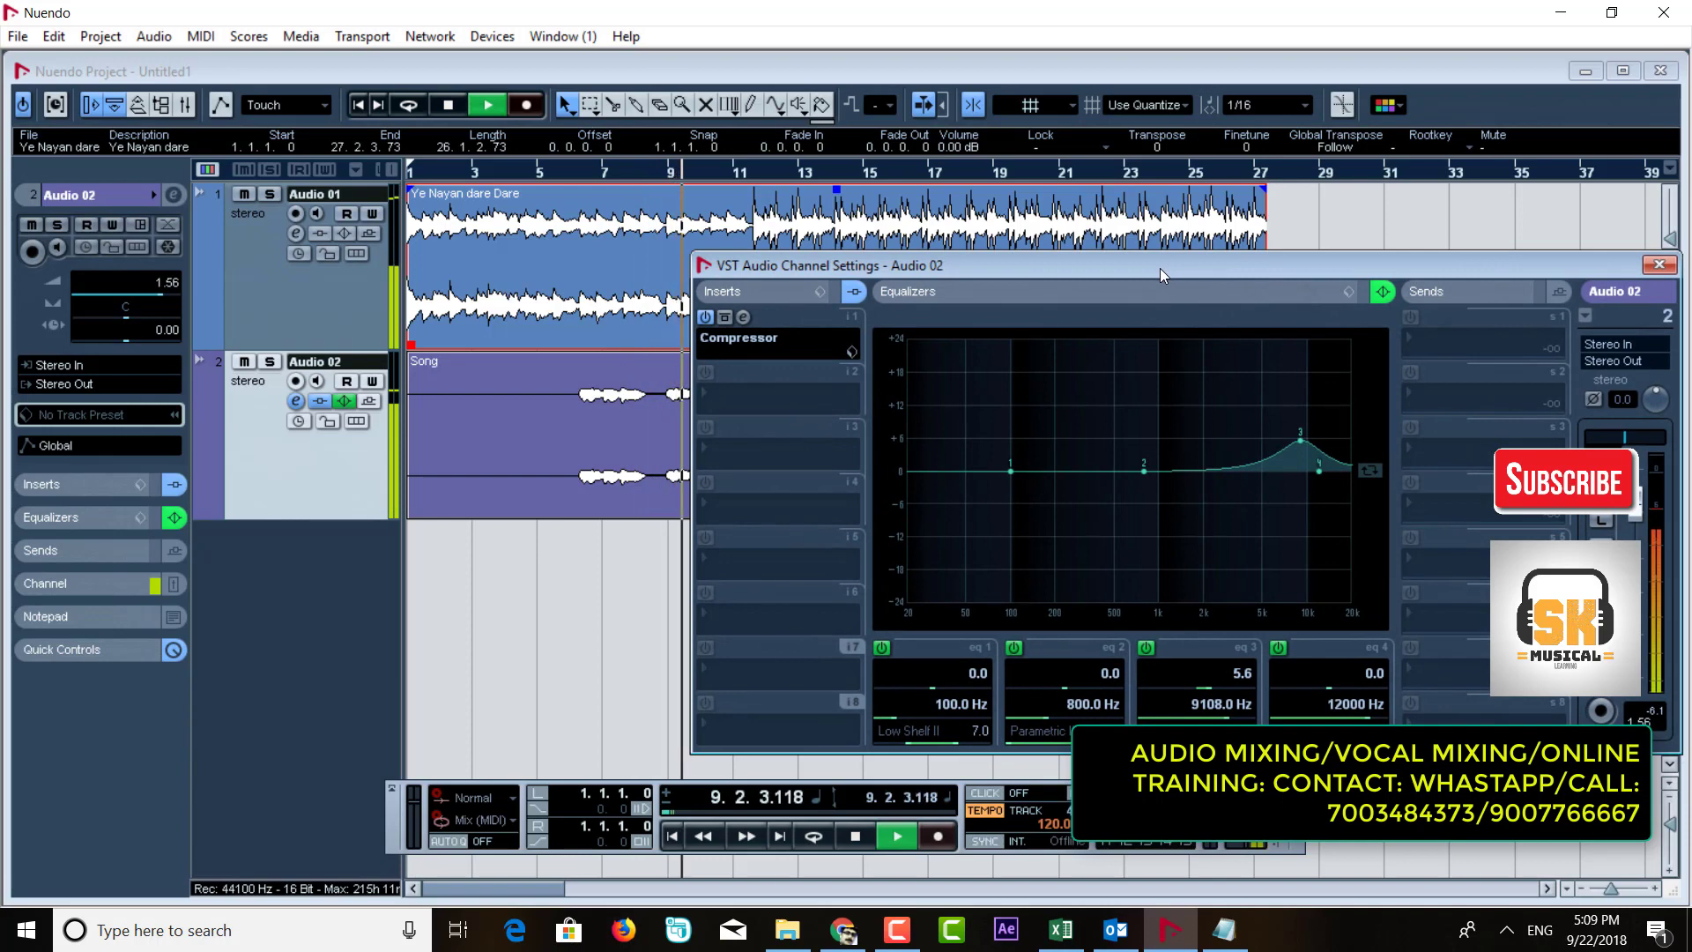
pyautogui.moveTo(1160, 268); pyautogui.dragTo(1056, 238)
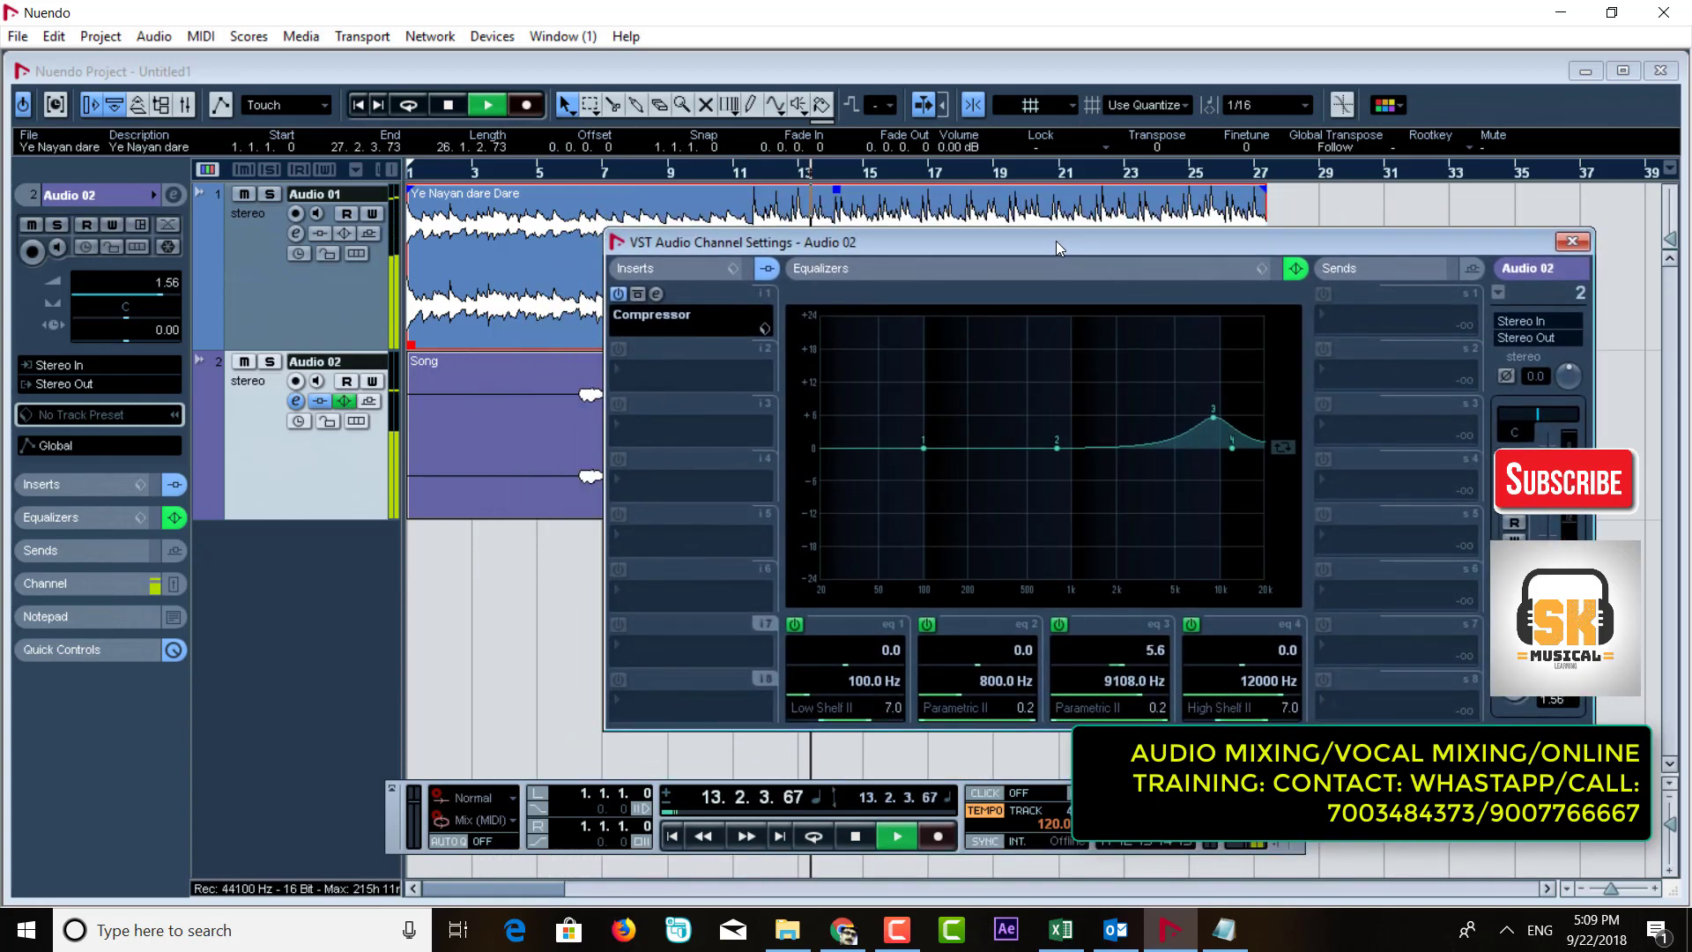
pyautogui.press('space')
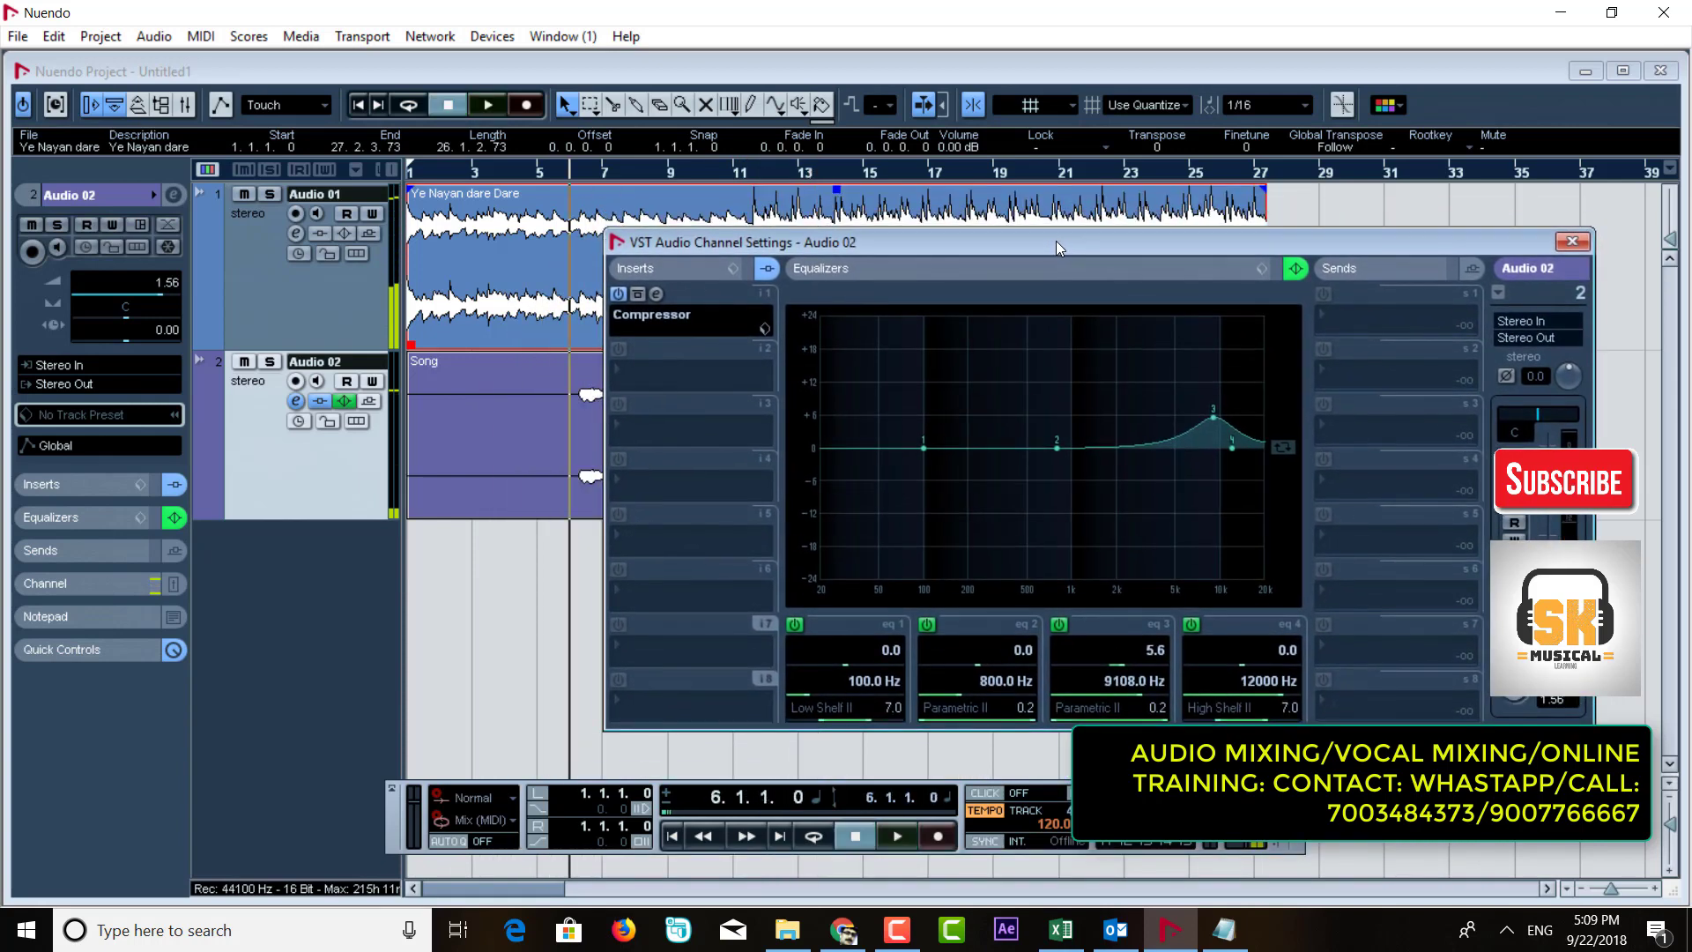
# Step: Load the Dynamics Limiter in the second insert slot of the Audio 02 channel
pyautogui.click(684, 375)
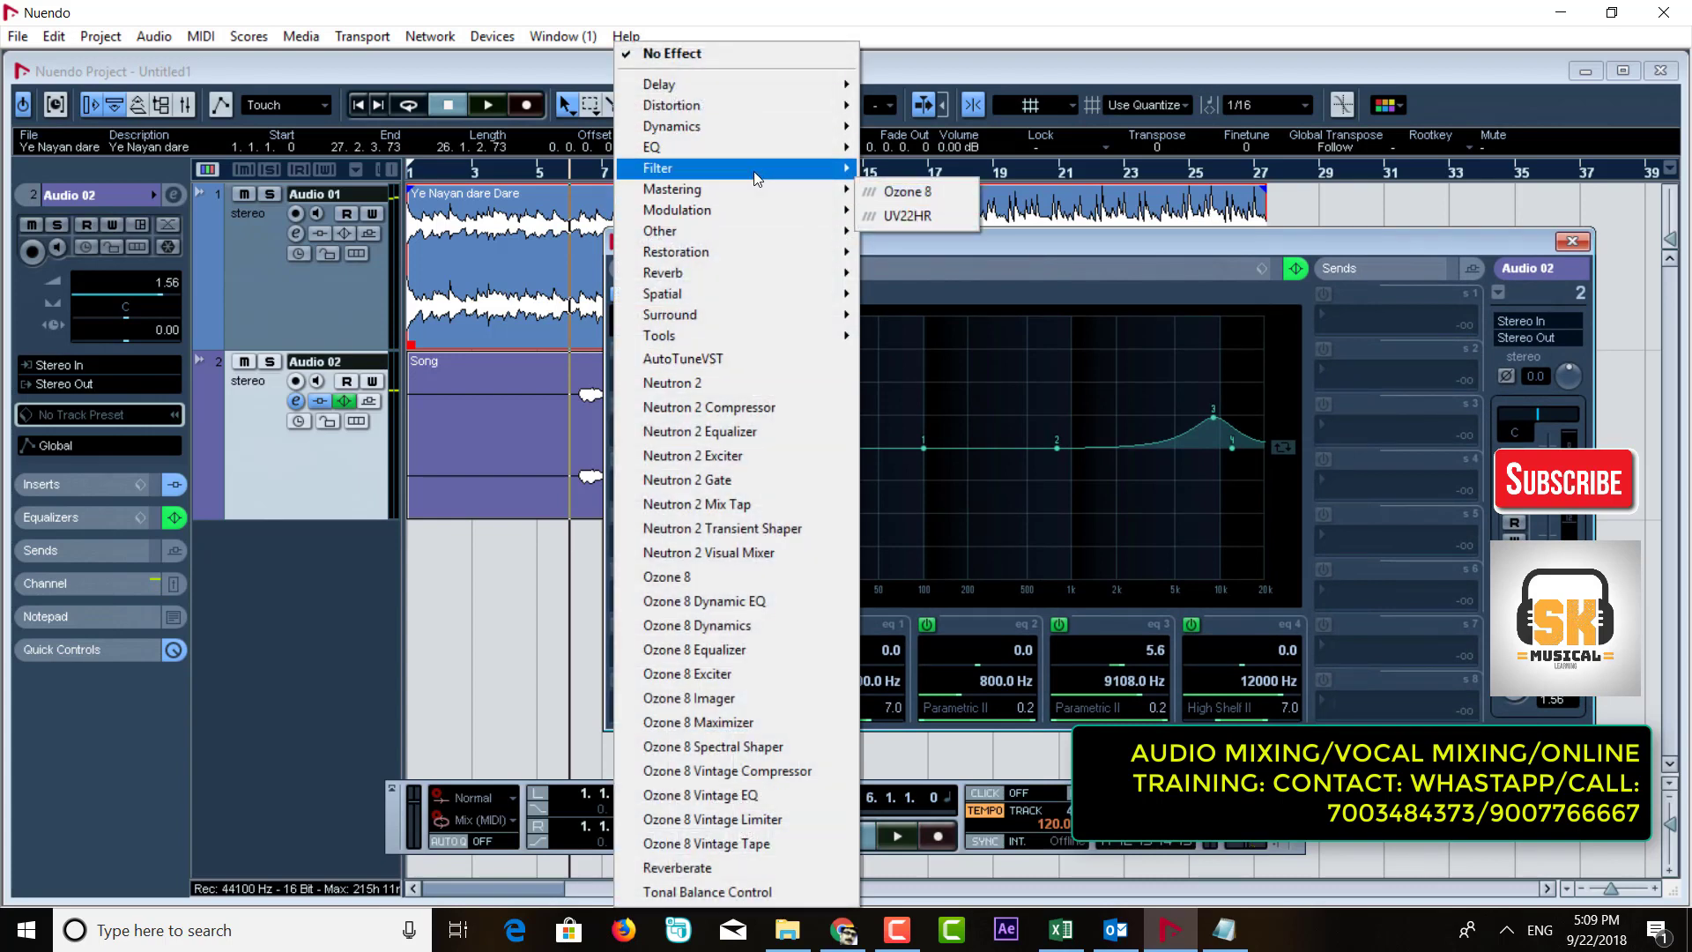
pyautogui.moveTo(754, 129)
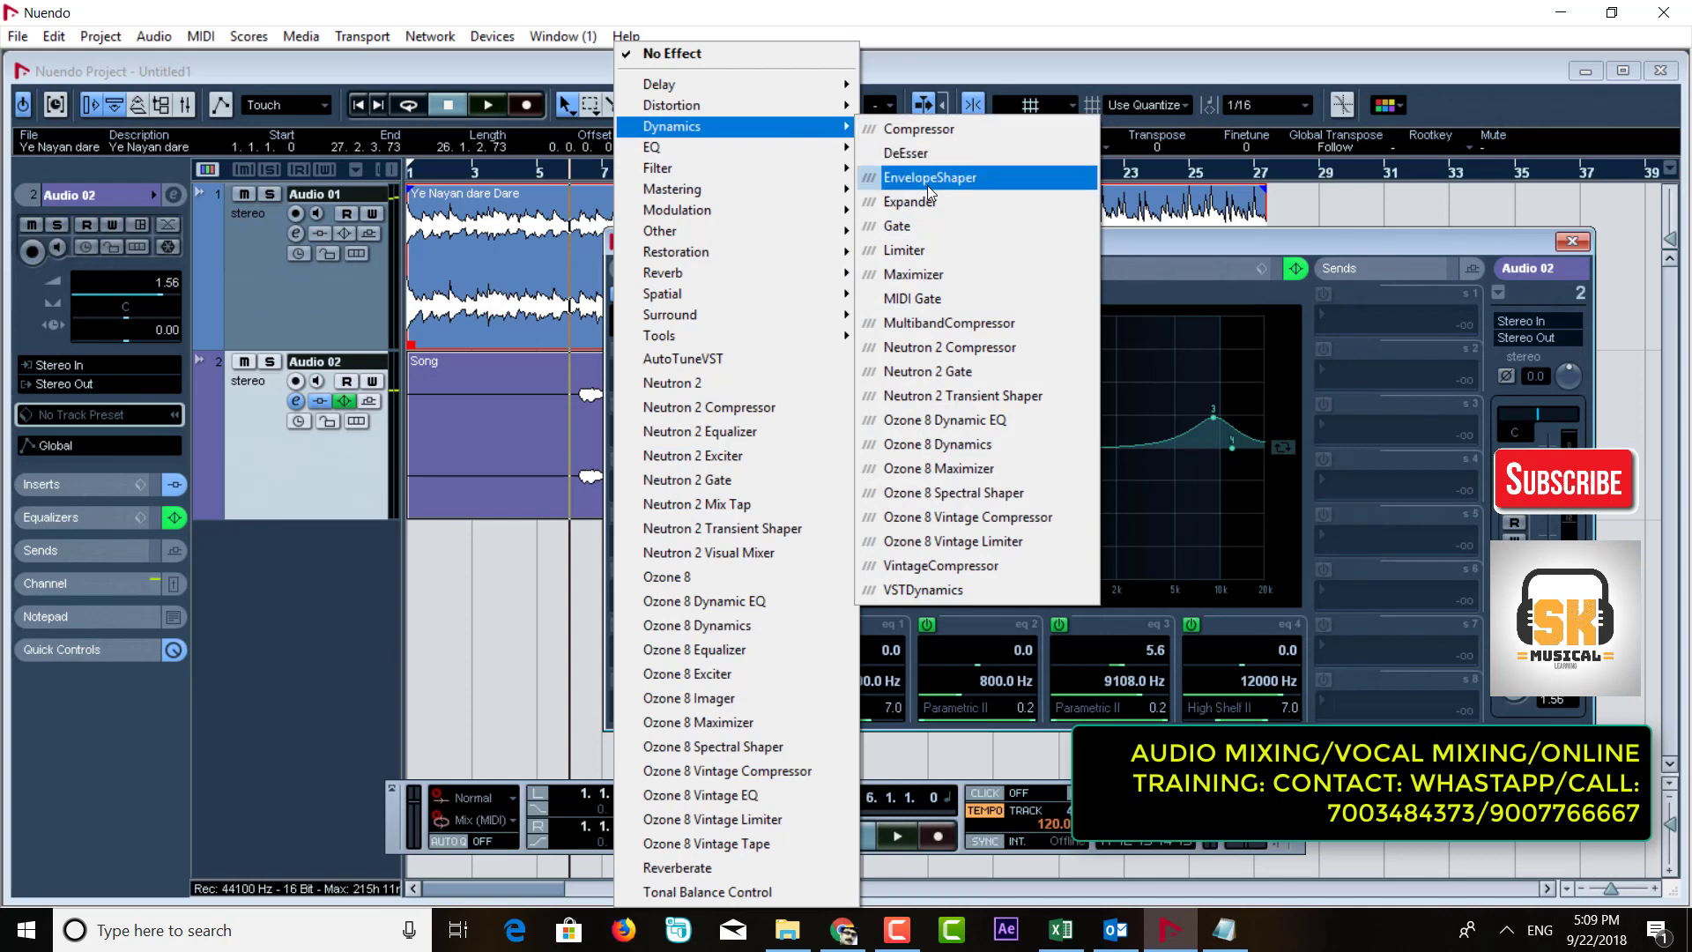
pyautogui.click(933, 253)
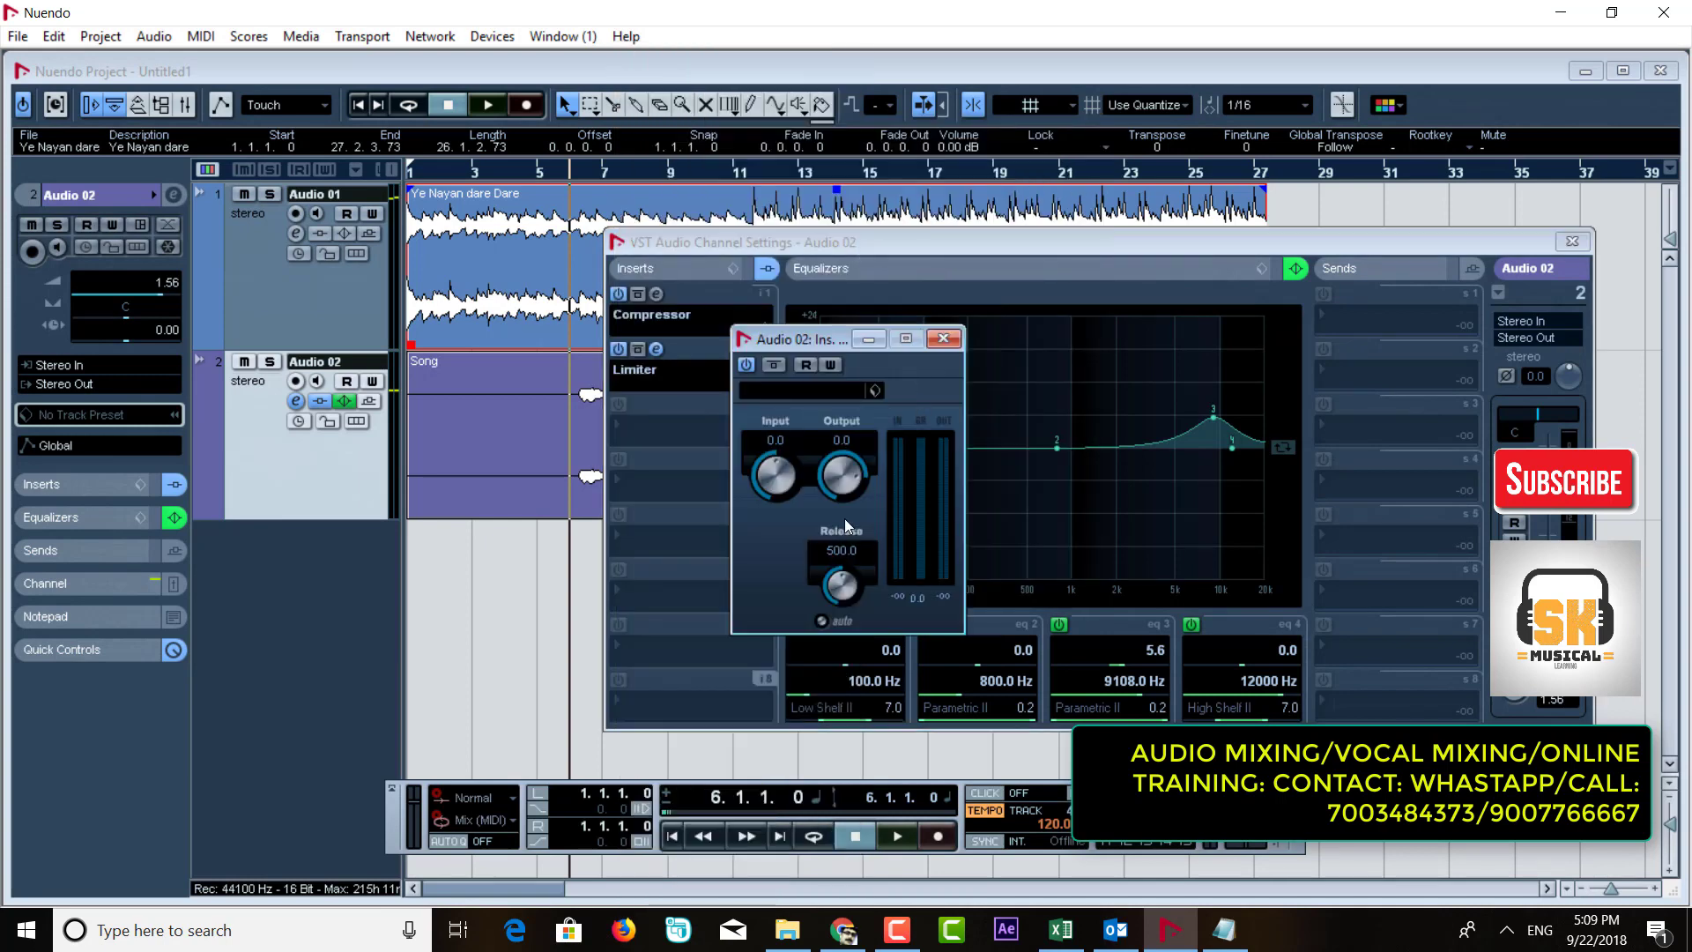
# Step: Start playback and apply the Mastering - Jazz preset to the Limiter
pyautogui.press('space')
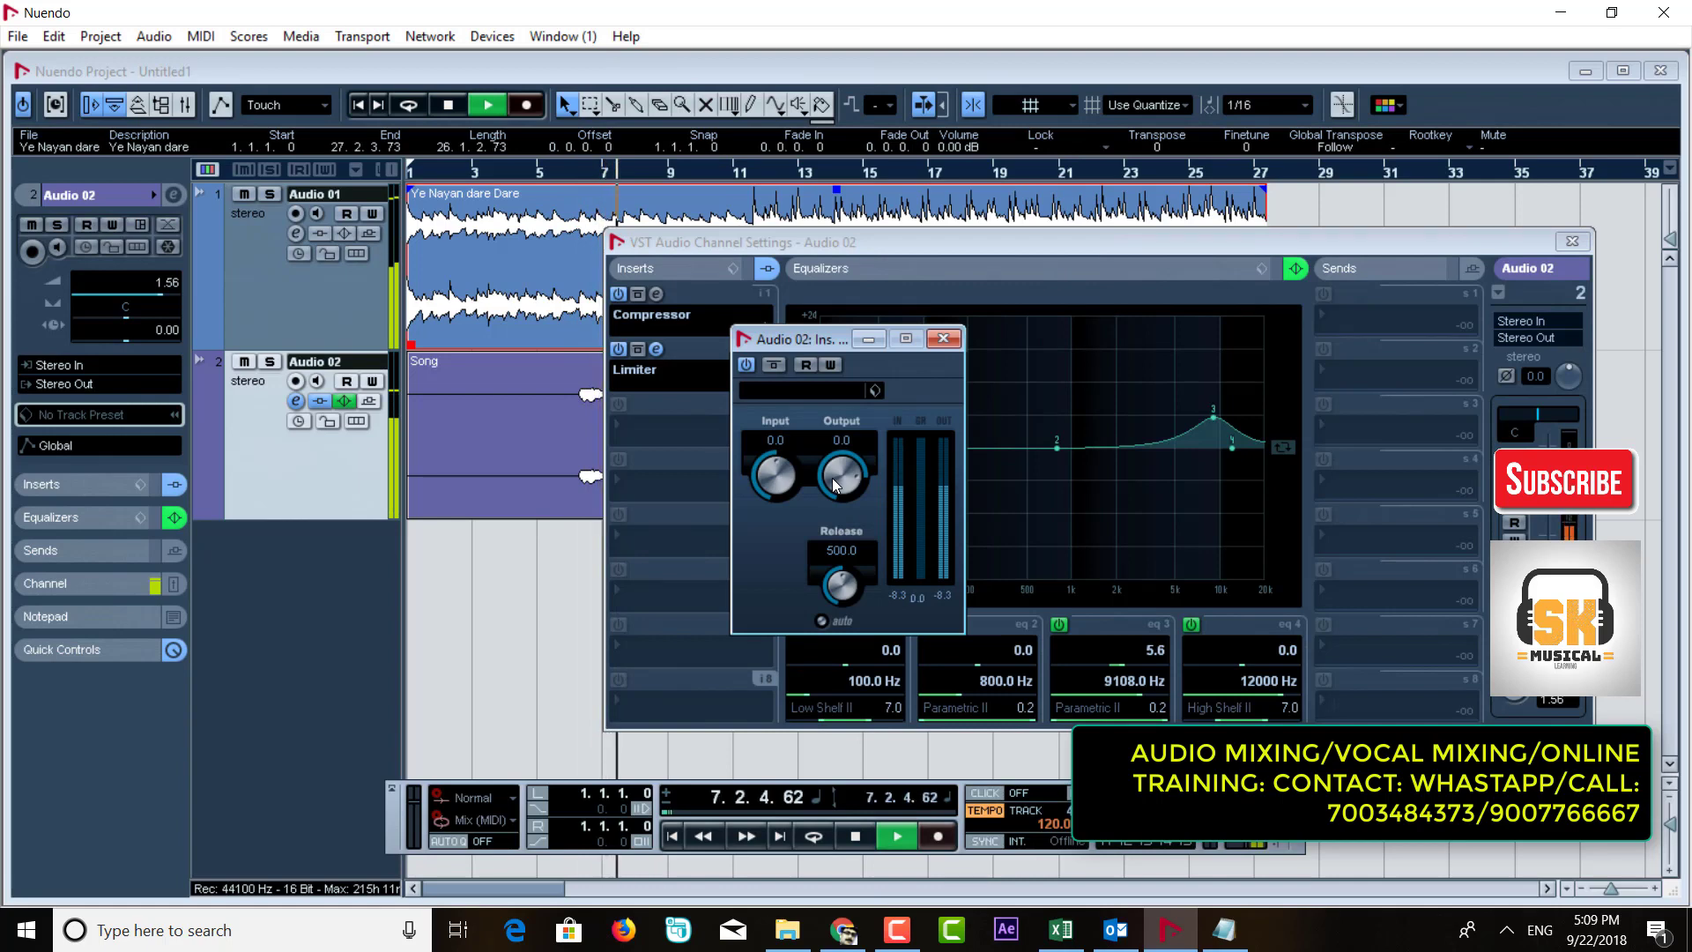
pyautogui.click(812, 391)
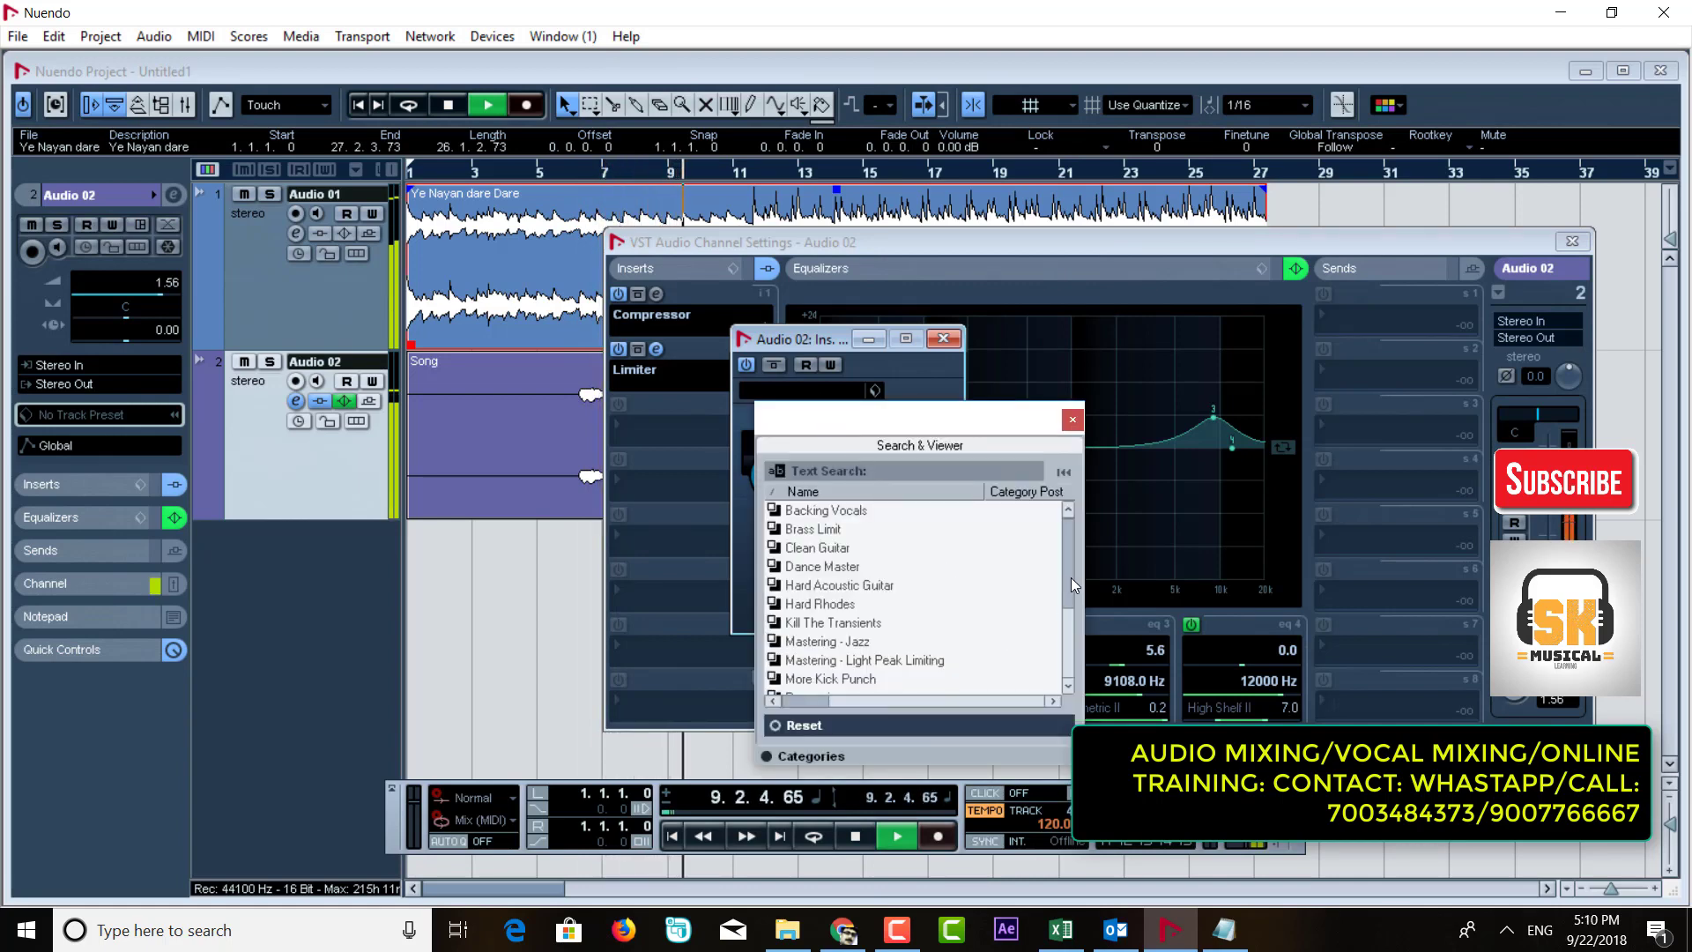
pyautogui.moveTo(1068, 575); pyautogui.dragTo(1066, 602)
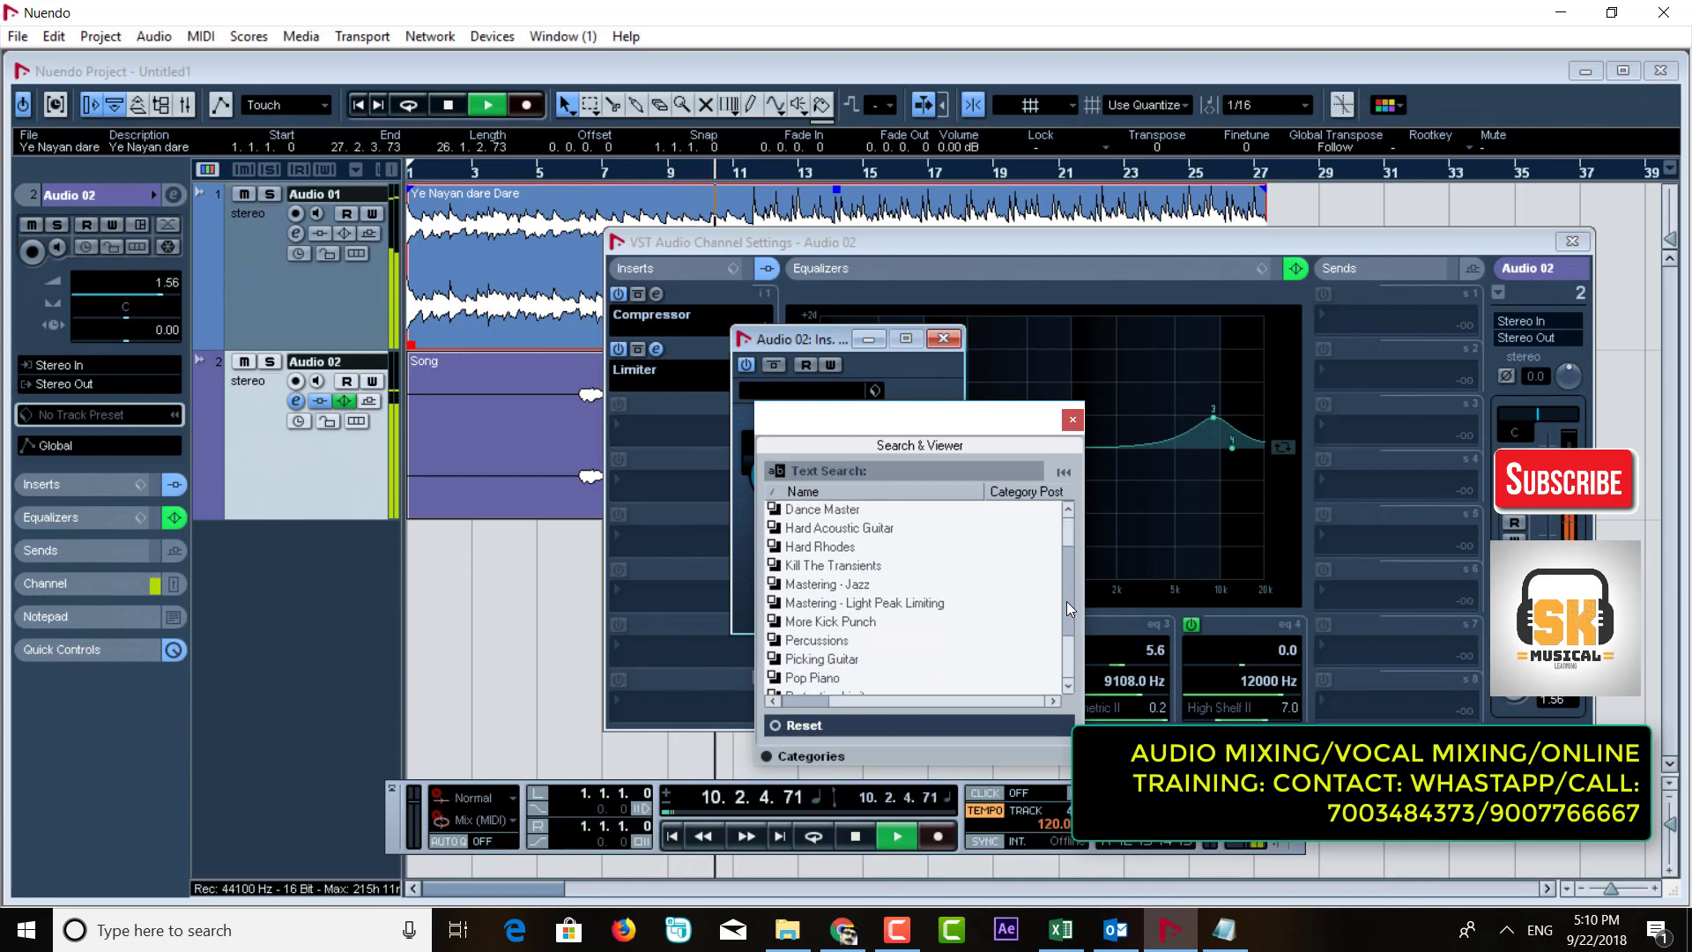
pyautogui.click(827, 585)
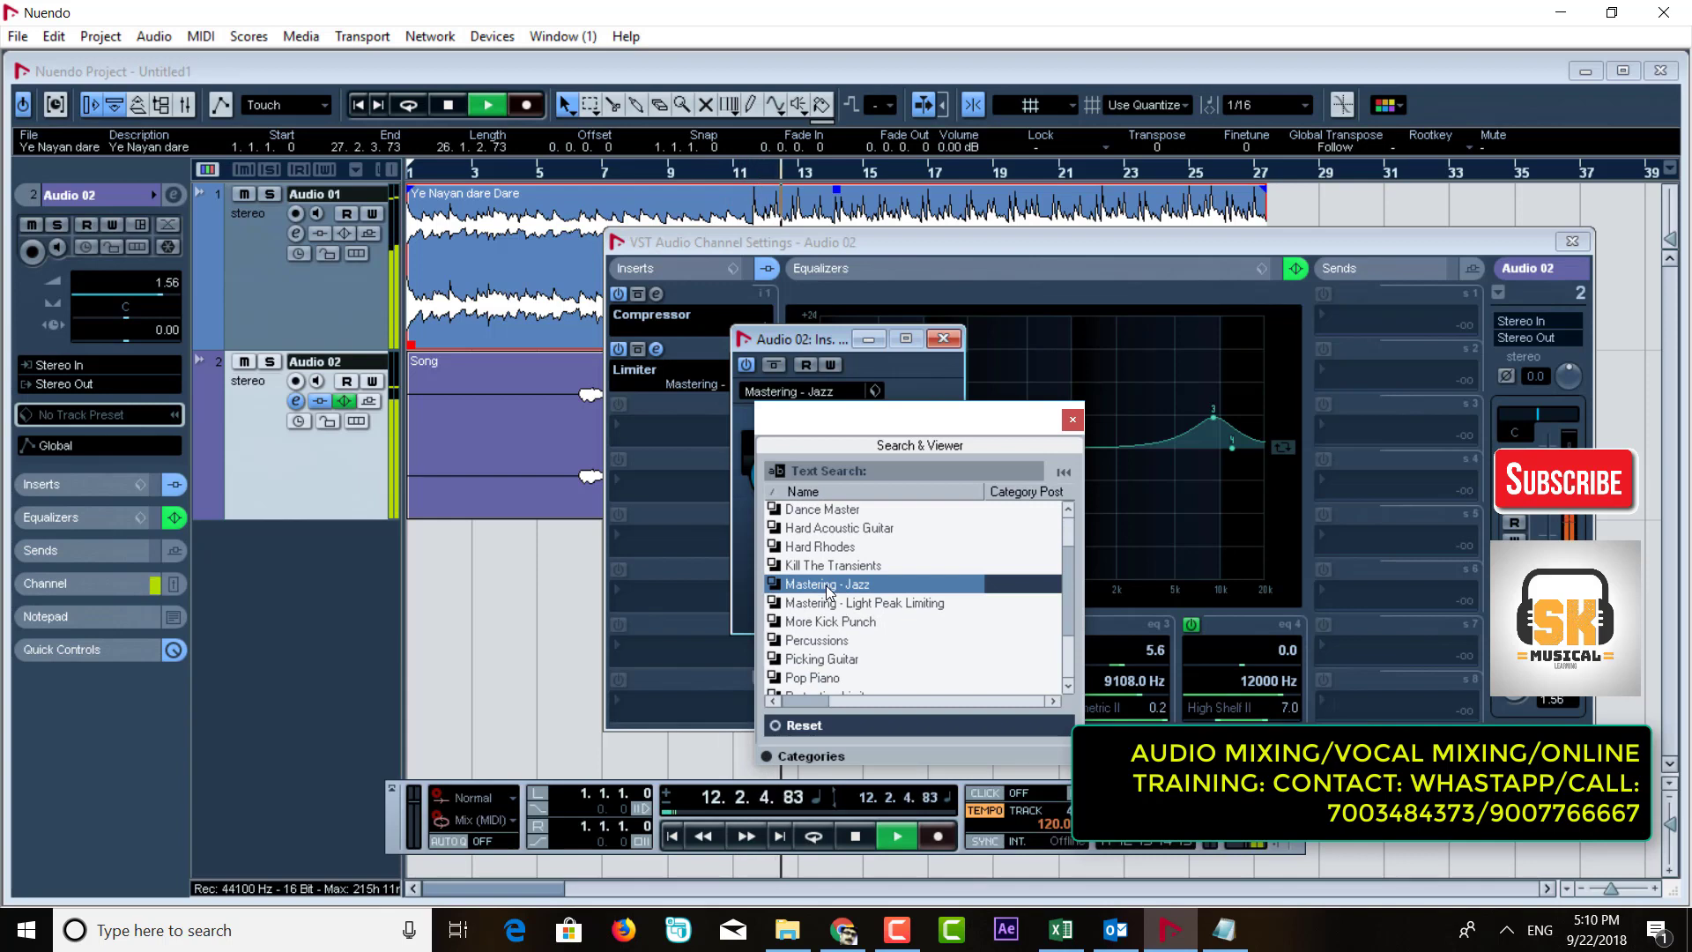
pyautogui.click(1073, 419)
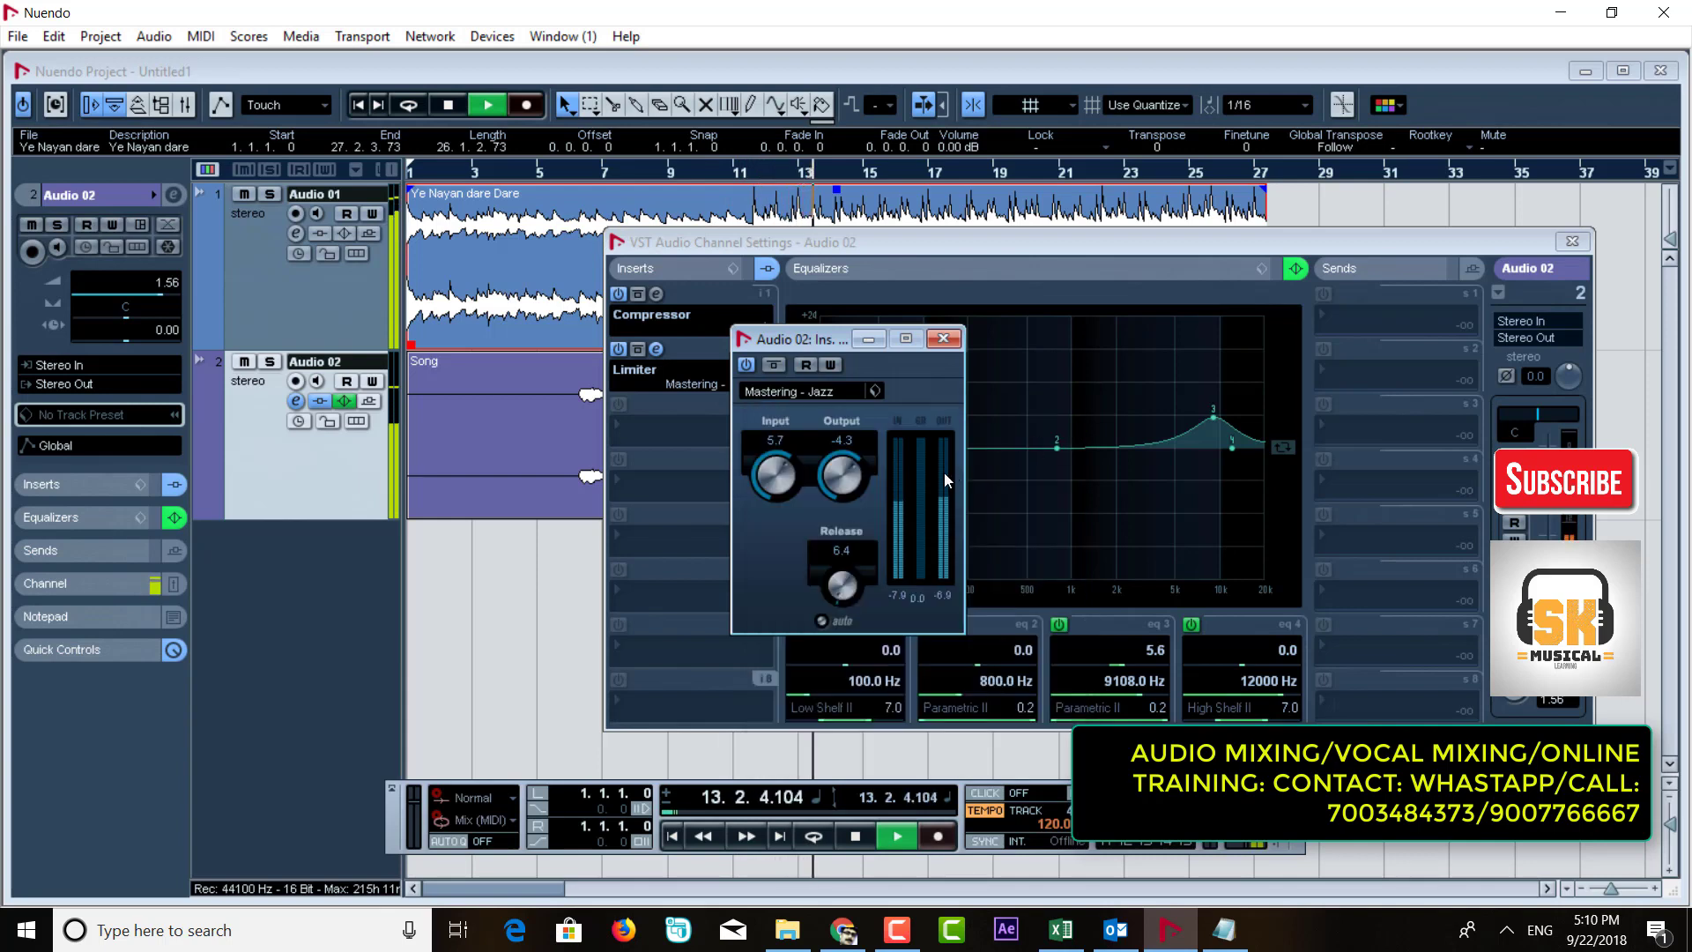
# Step: Browse the remaining Limiter presets during playback, keeping the current one, and close the Limiter
pyautogui.click(810, 395)
pyautogui.scroll(-2, 833, 663)
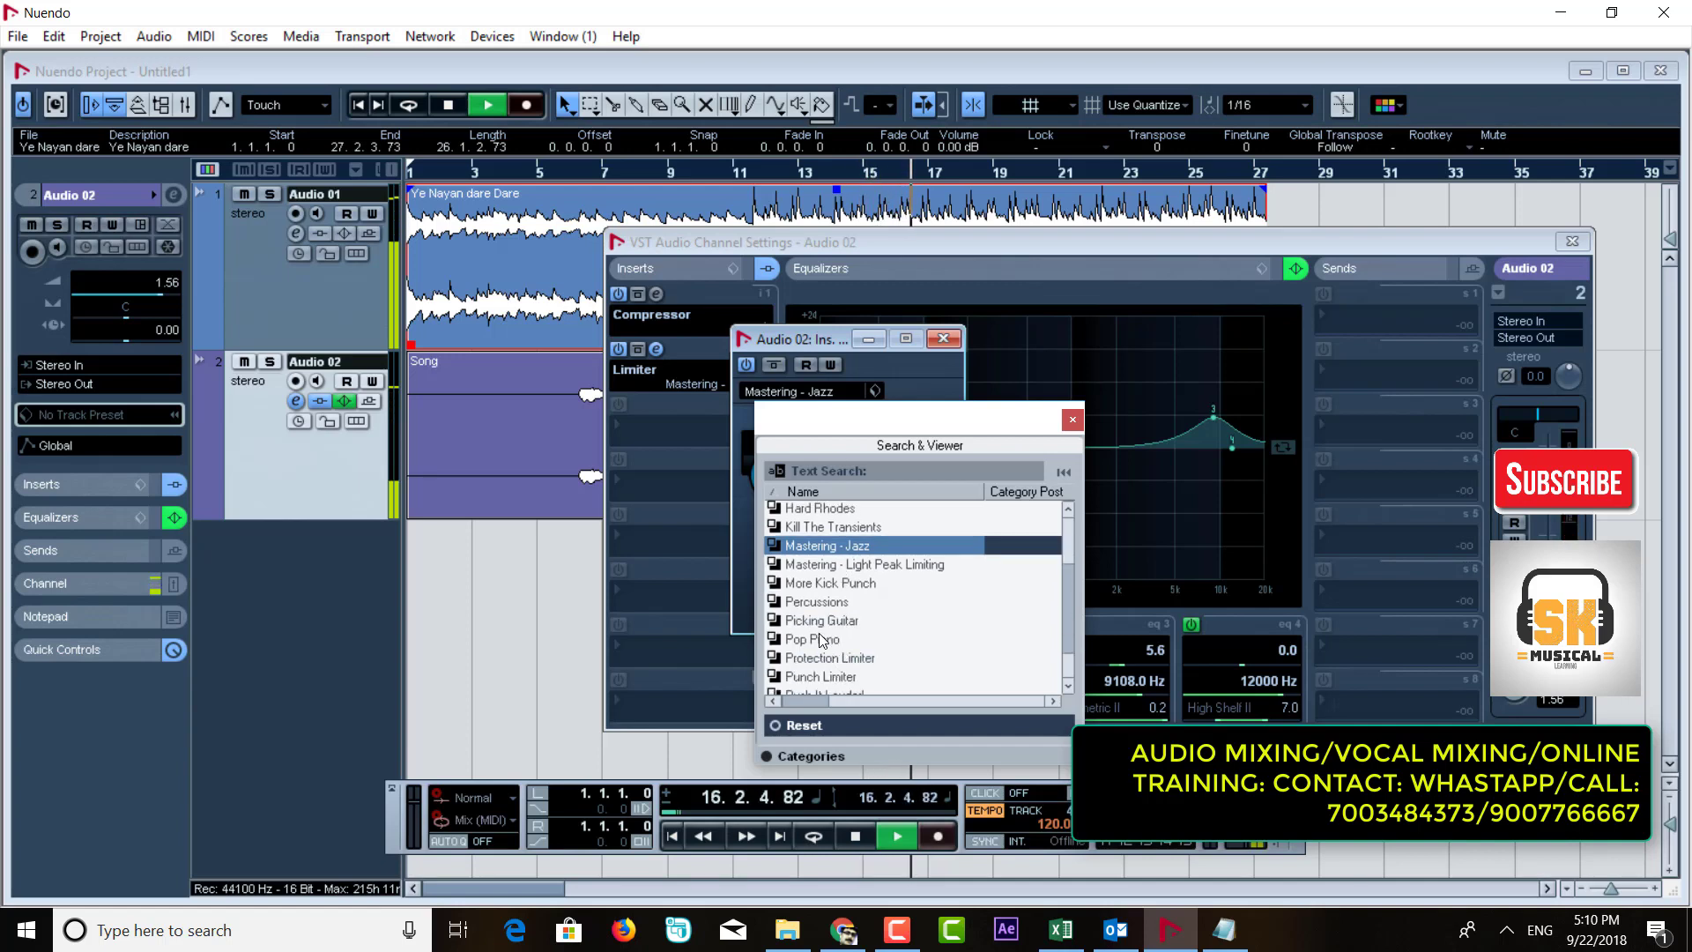
pyautogui.scroll(-1, 818, 617)
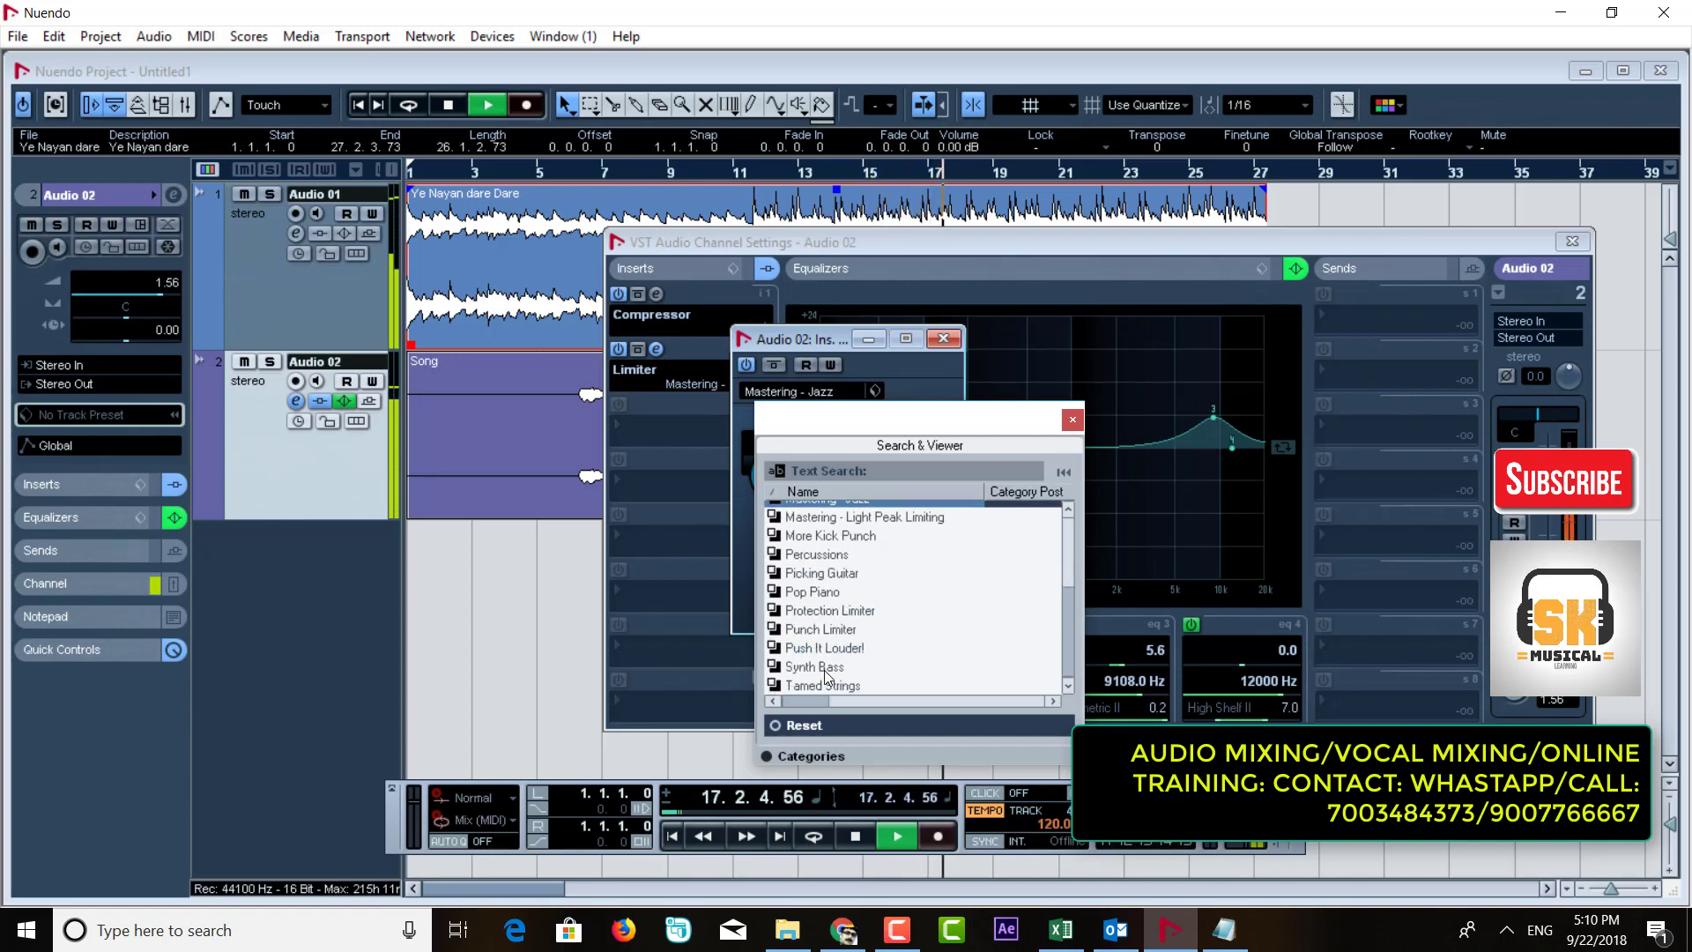
pyautogui.click(1071, 419)
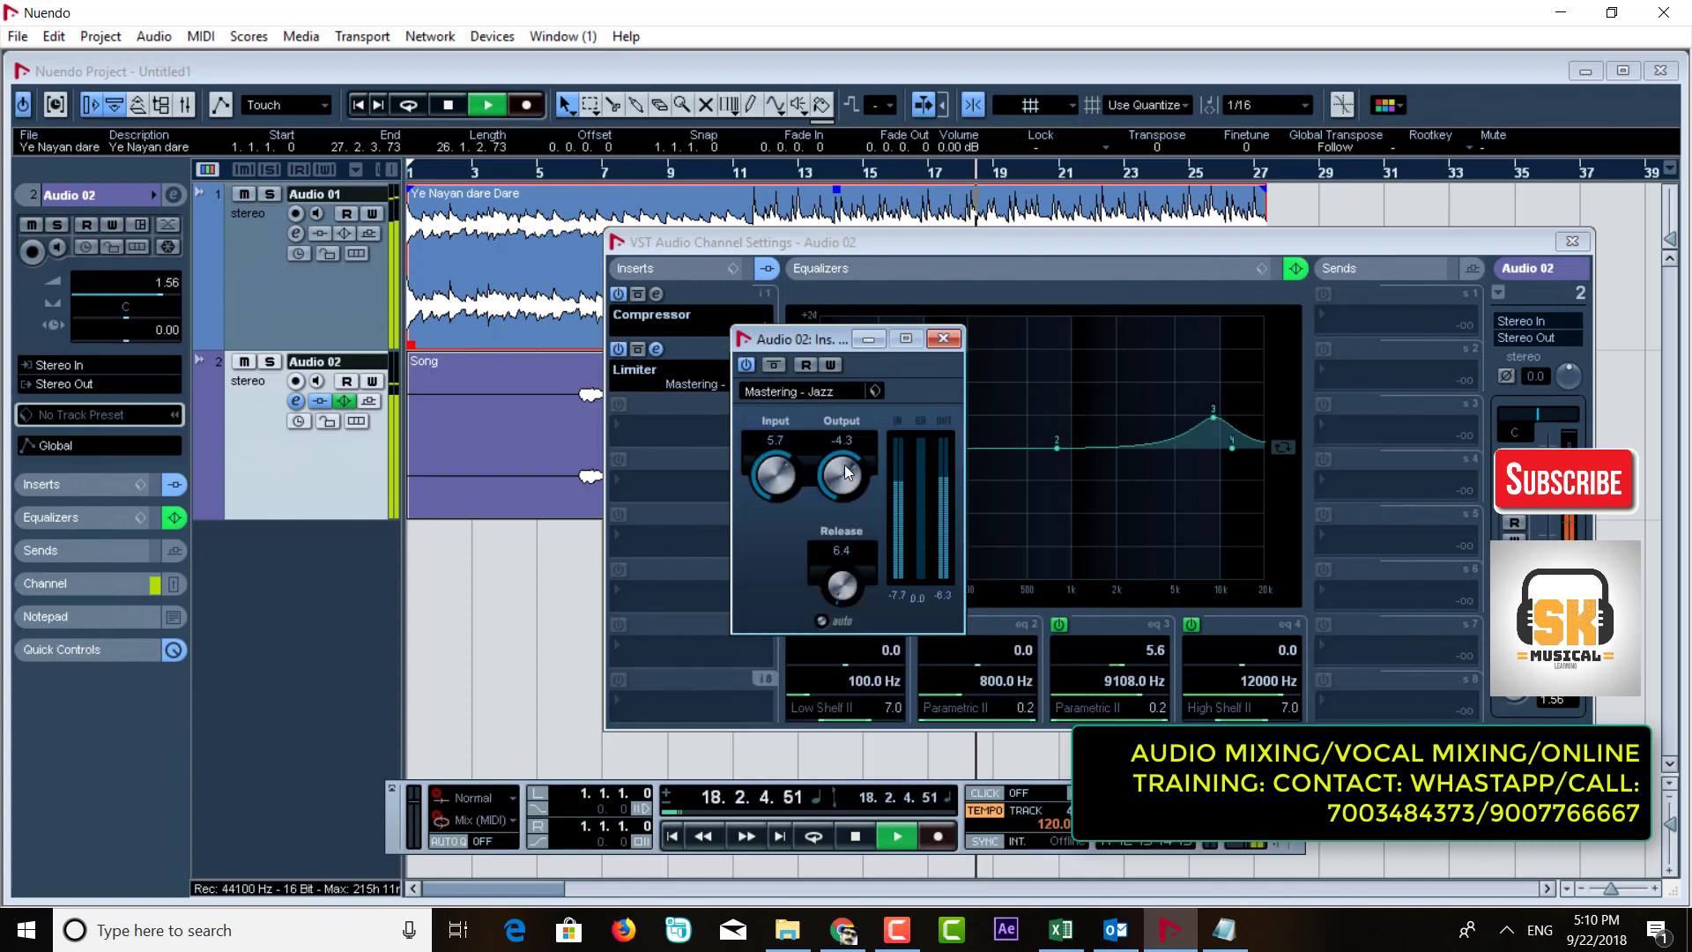
pyautogui.click(942, 342)
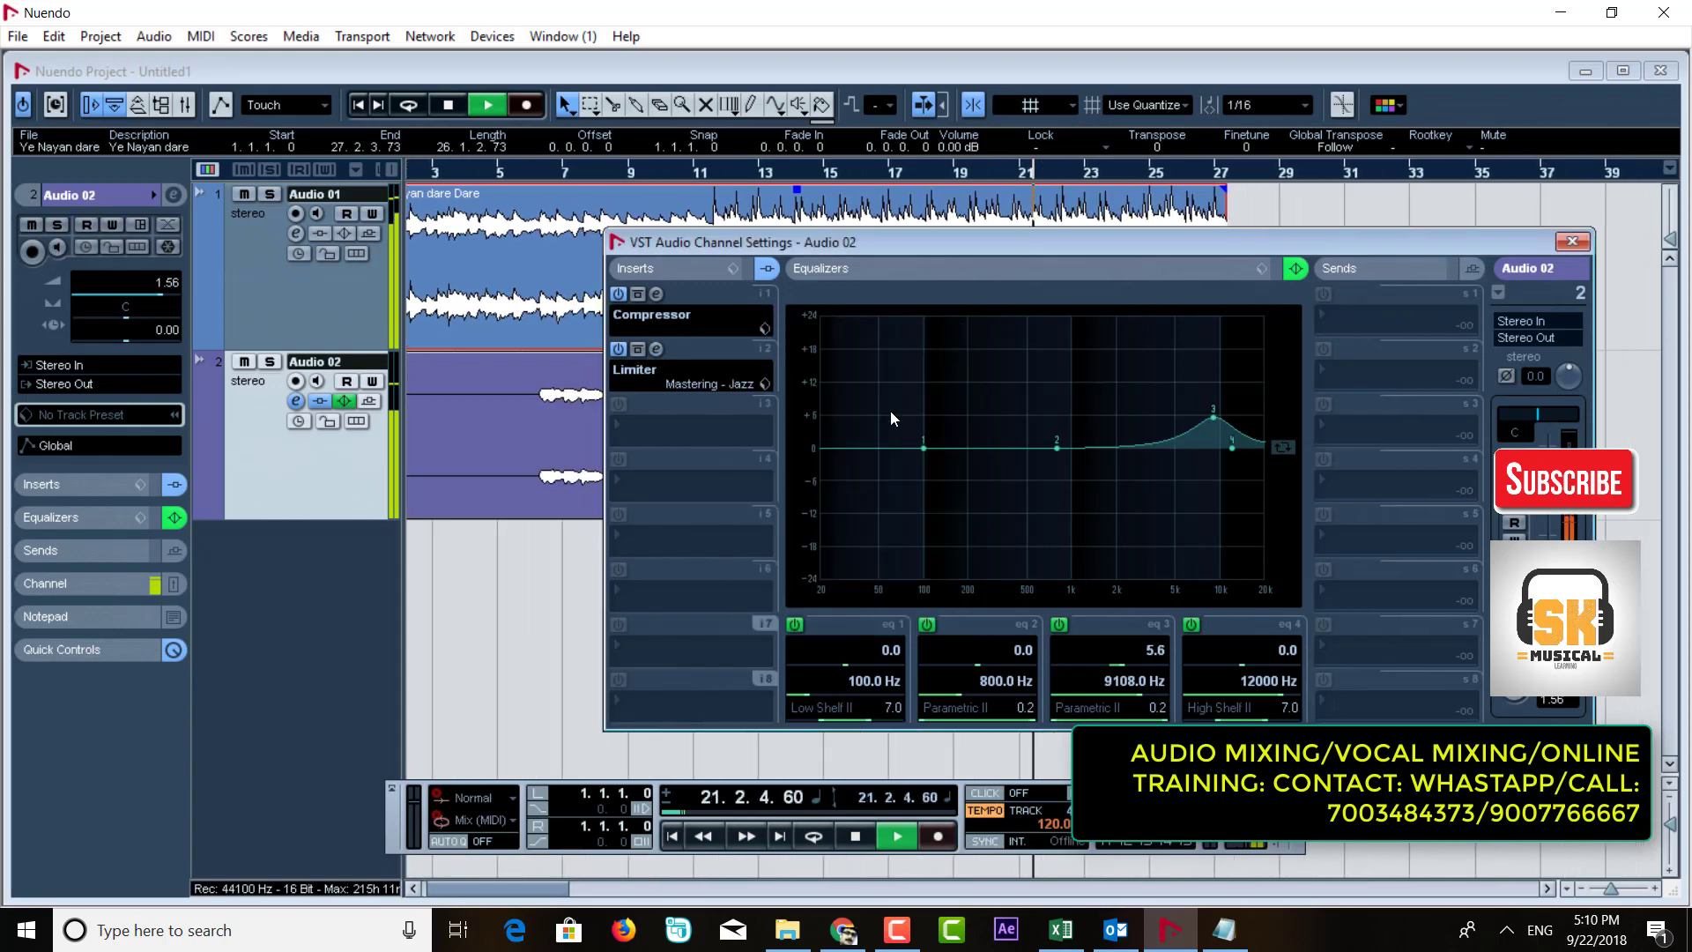
# Step: Stop playback and load the RoomWorks reverb in the third insert slot of the Audio 02 channel
pyautogui.press('space')
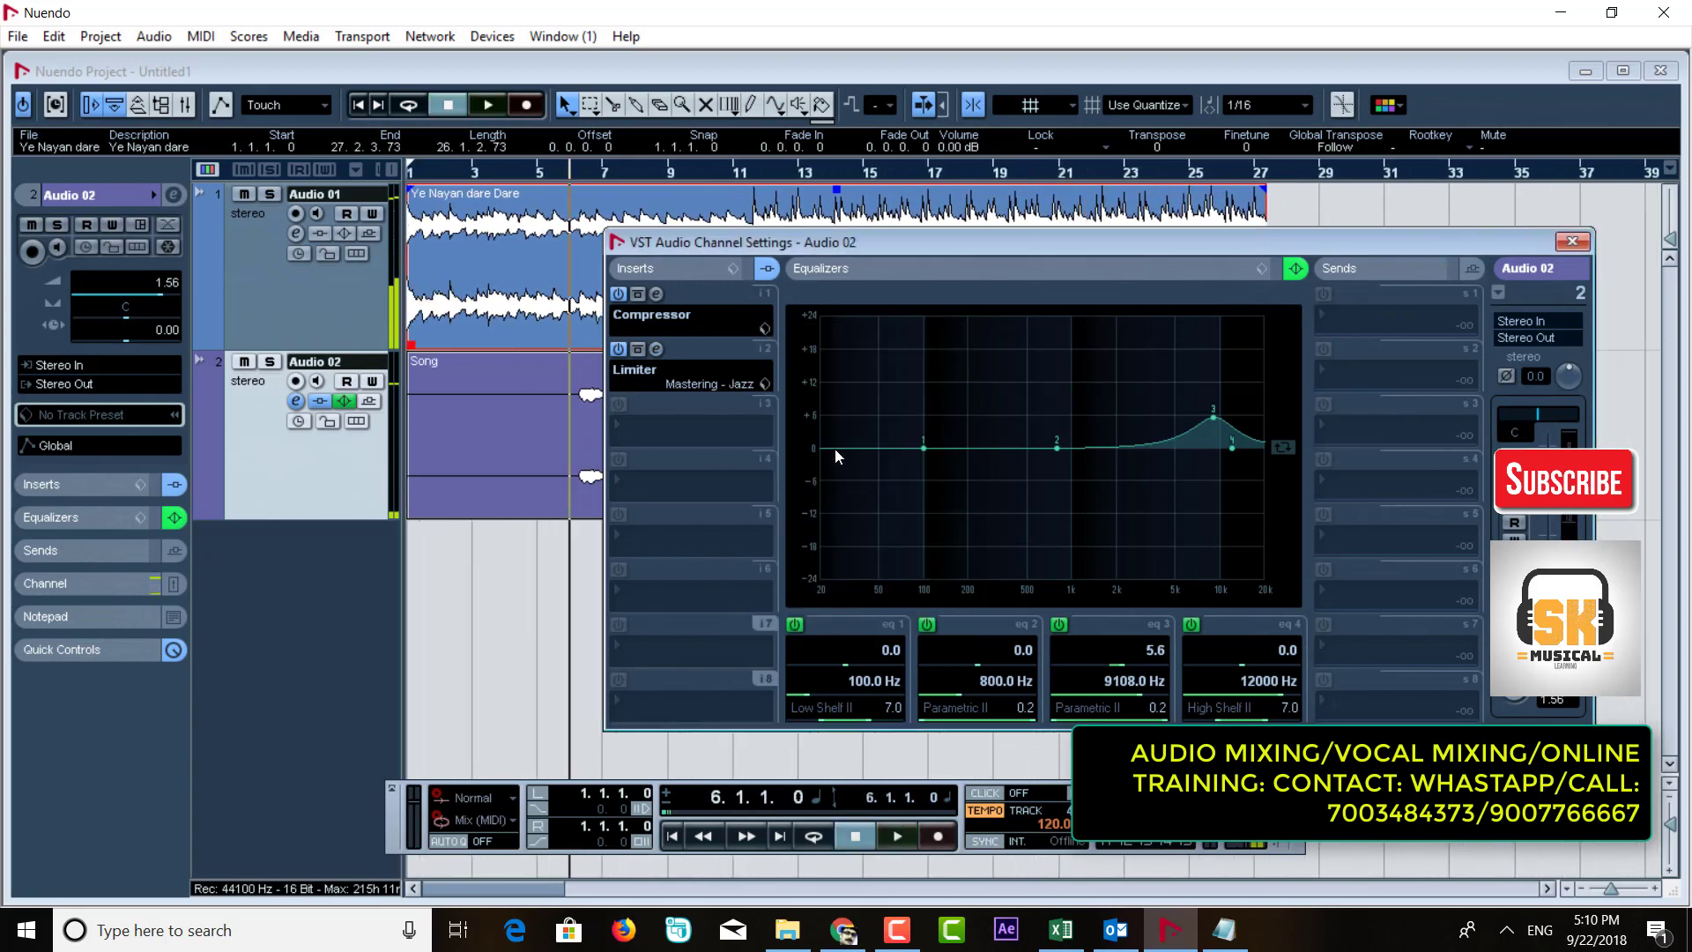
pyautogui.click(666, 430)
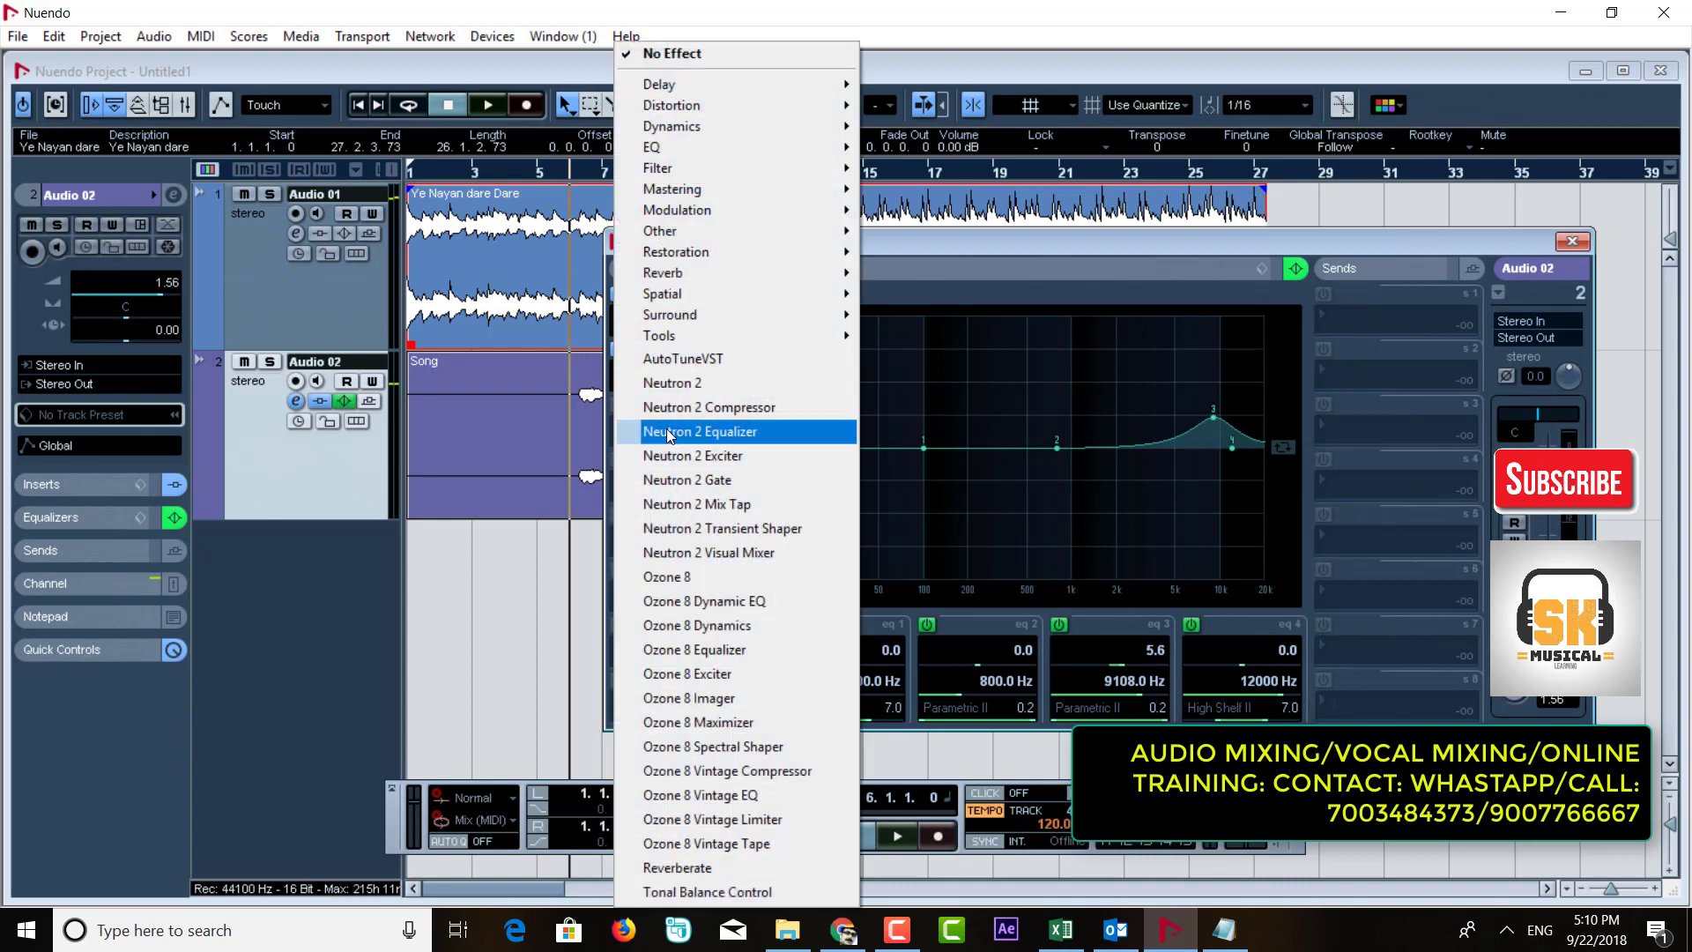
pyautogui.moveTo(772, 282)
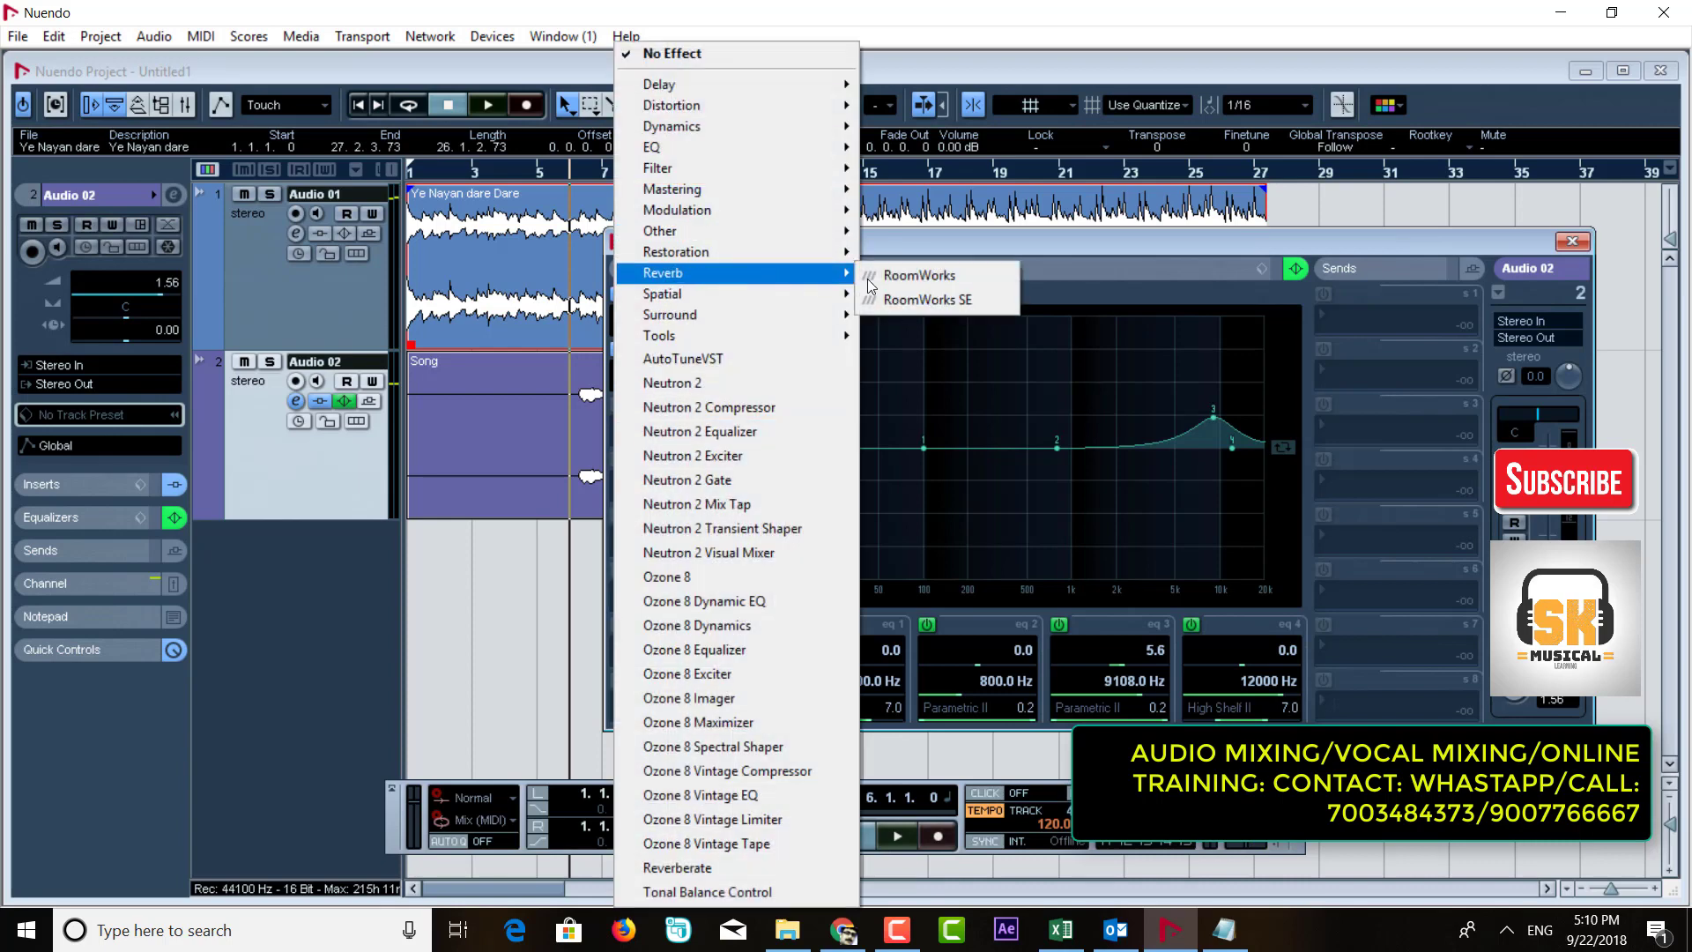
pyautogui.click(939, 278)
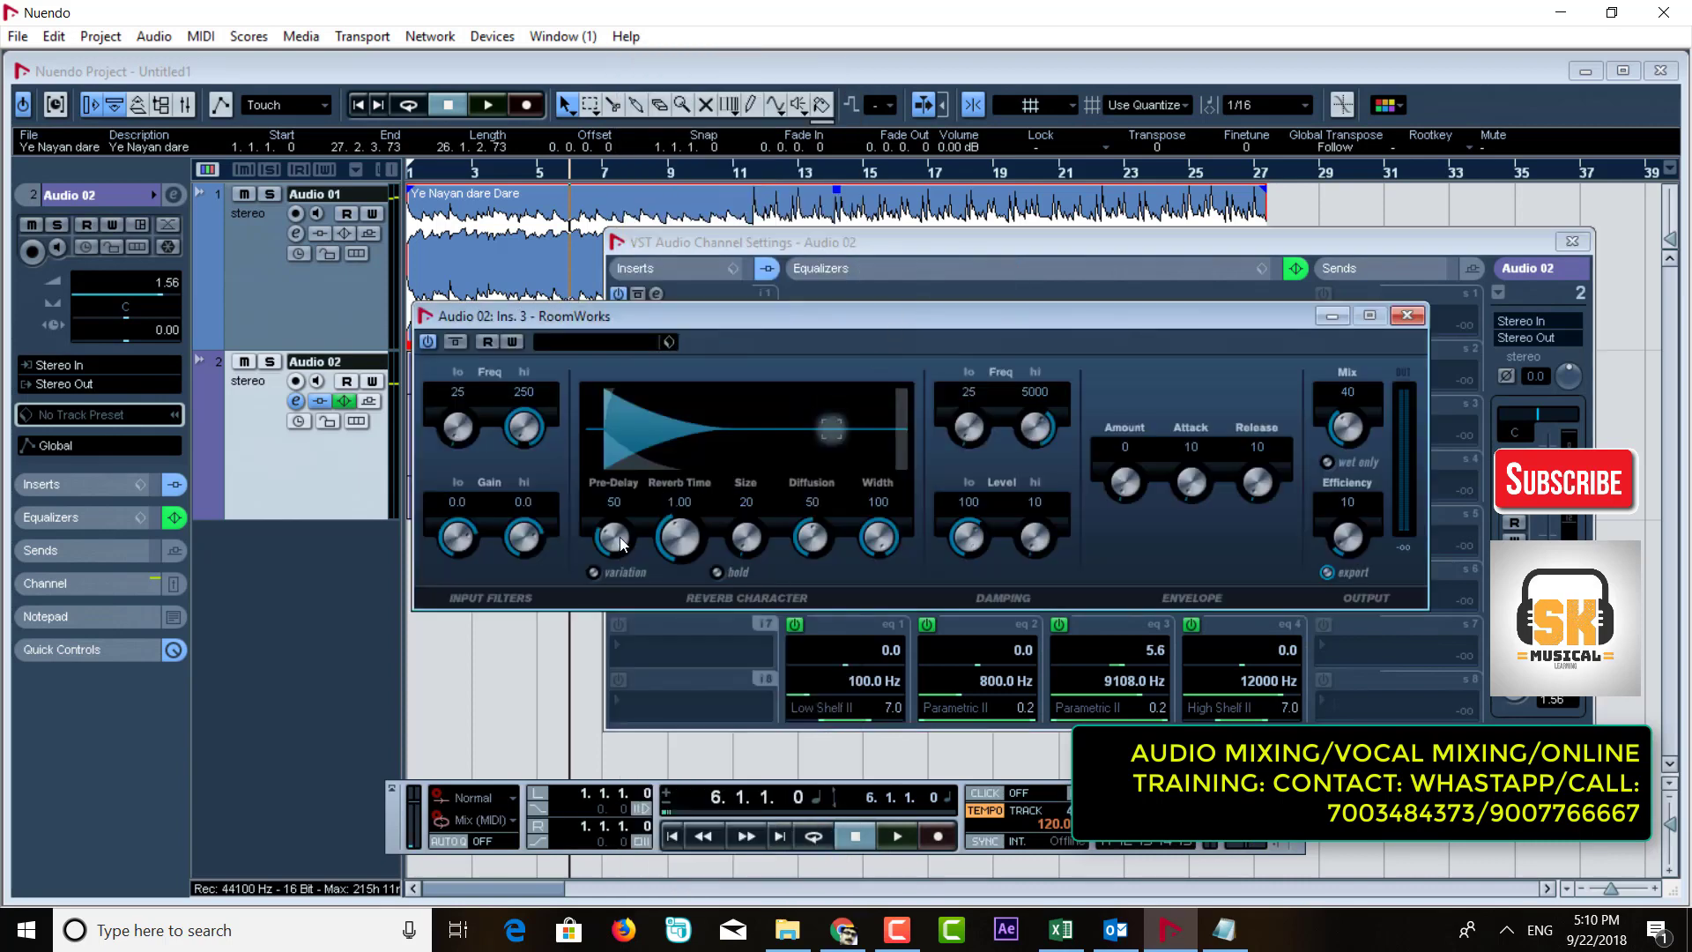
# Step: Set the RoomWorks reverb time to 0.47, the pre-delay to 25 and the efficiency to 9
pyautogui.scroll(-3, 674, 521)
pyautogui.scroll(-2, 674, 527)
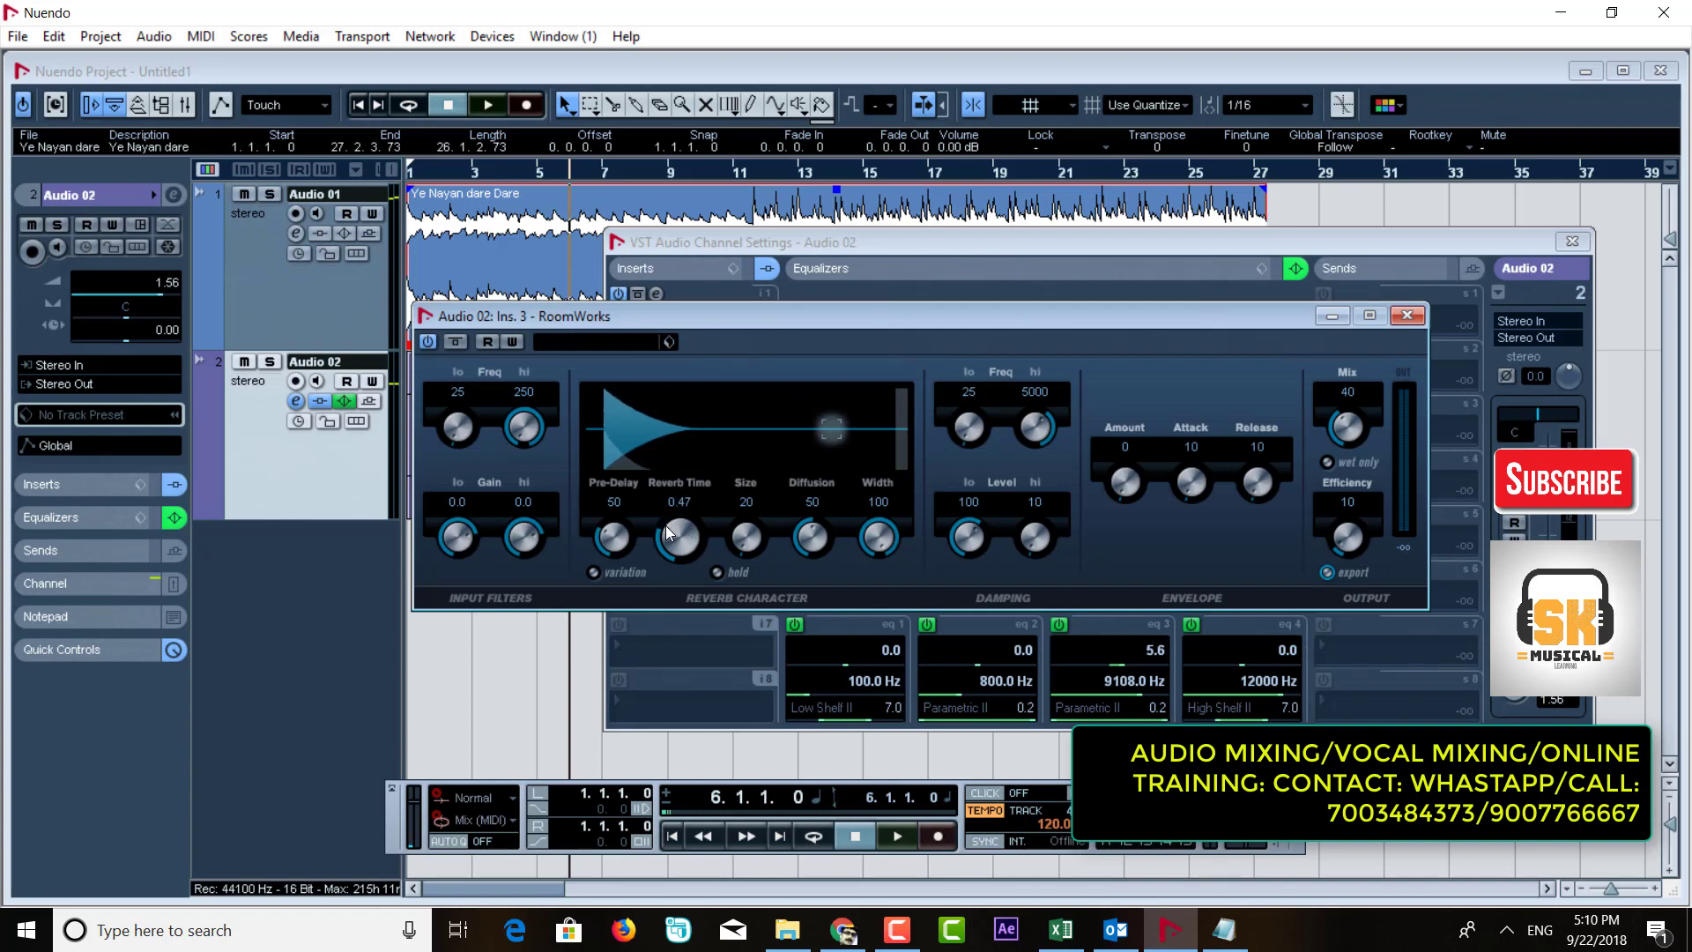
pyautogui.scroll(-5, 600, 539)
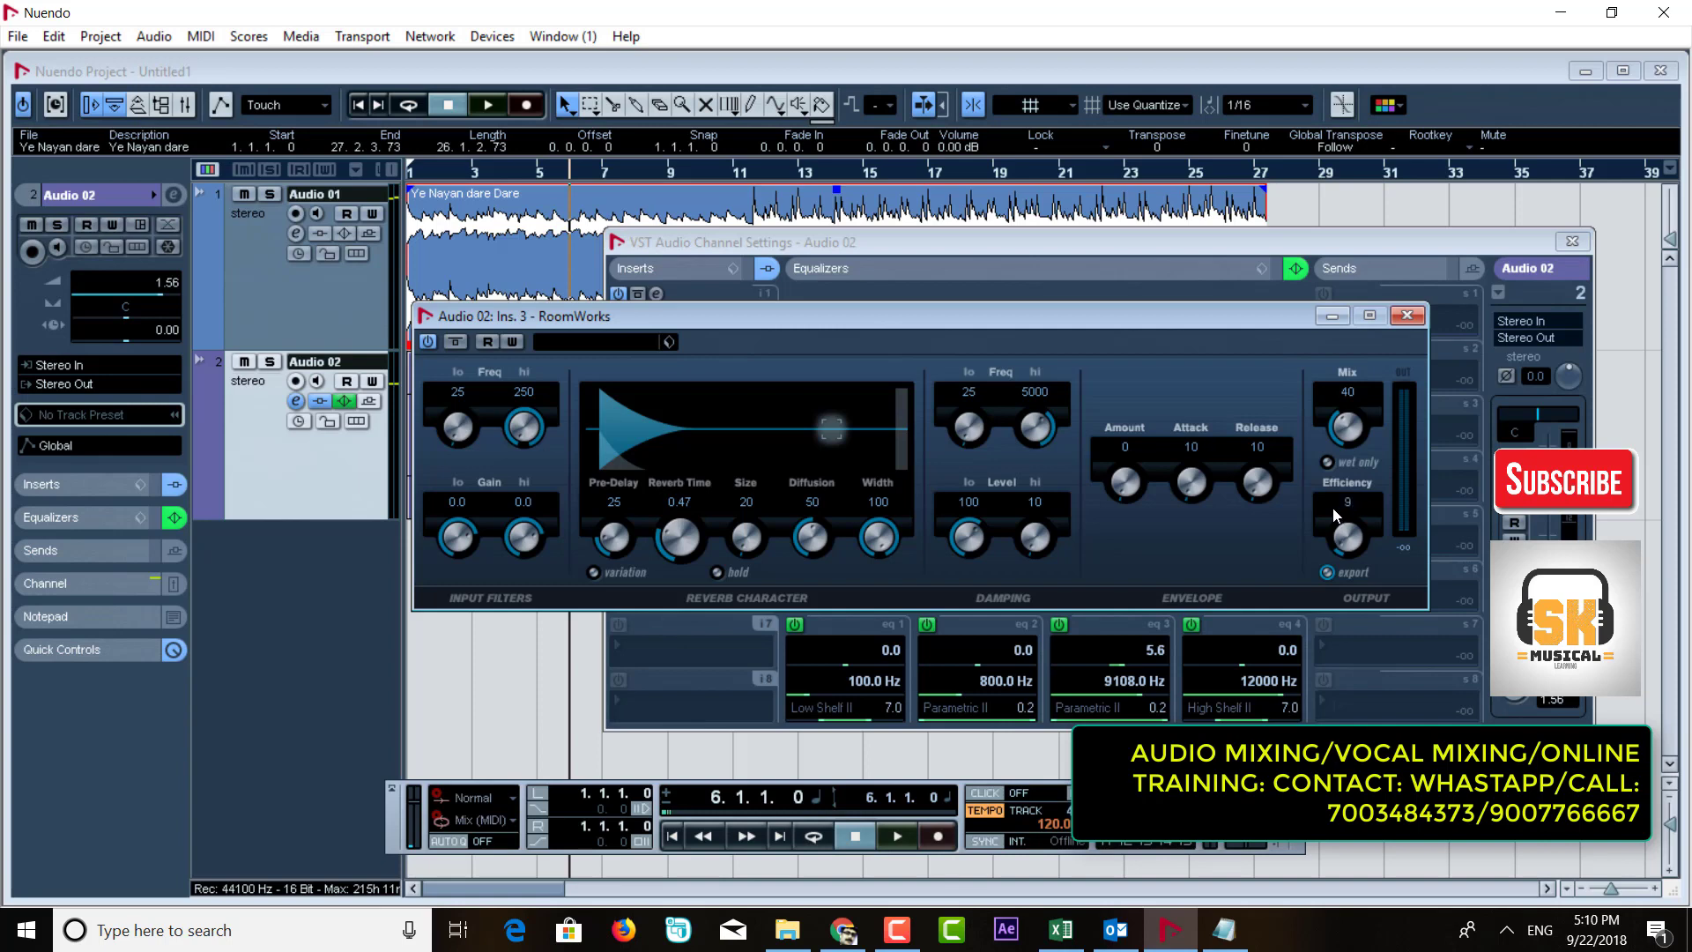
# Step: Start playback and apply the Surr. Vocal Plate preset to RoomWorks
pyautogui.press('space')
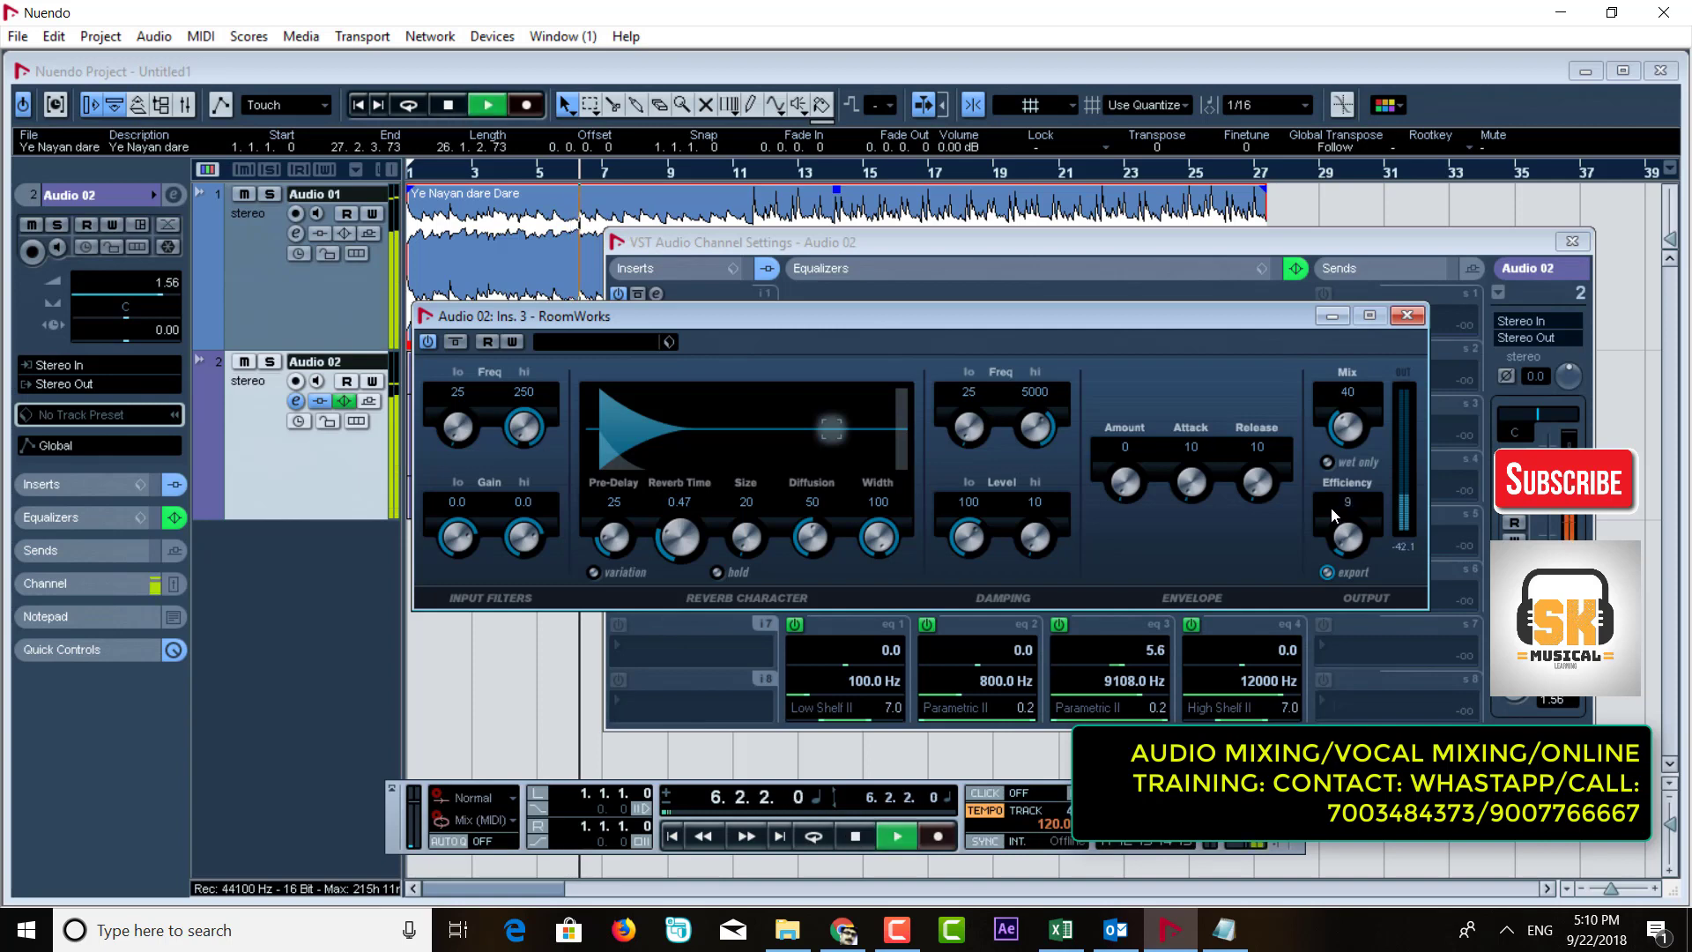
pyautogui.click(606, 342)
pyautogui.click(654, 600)
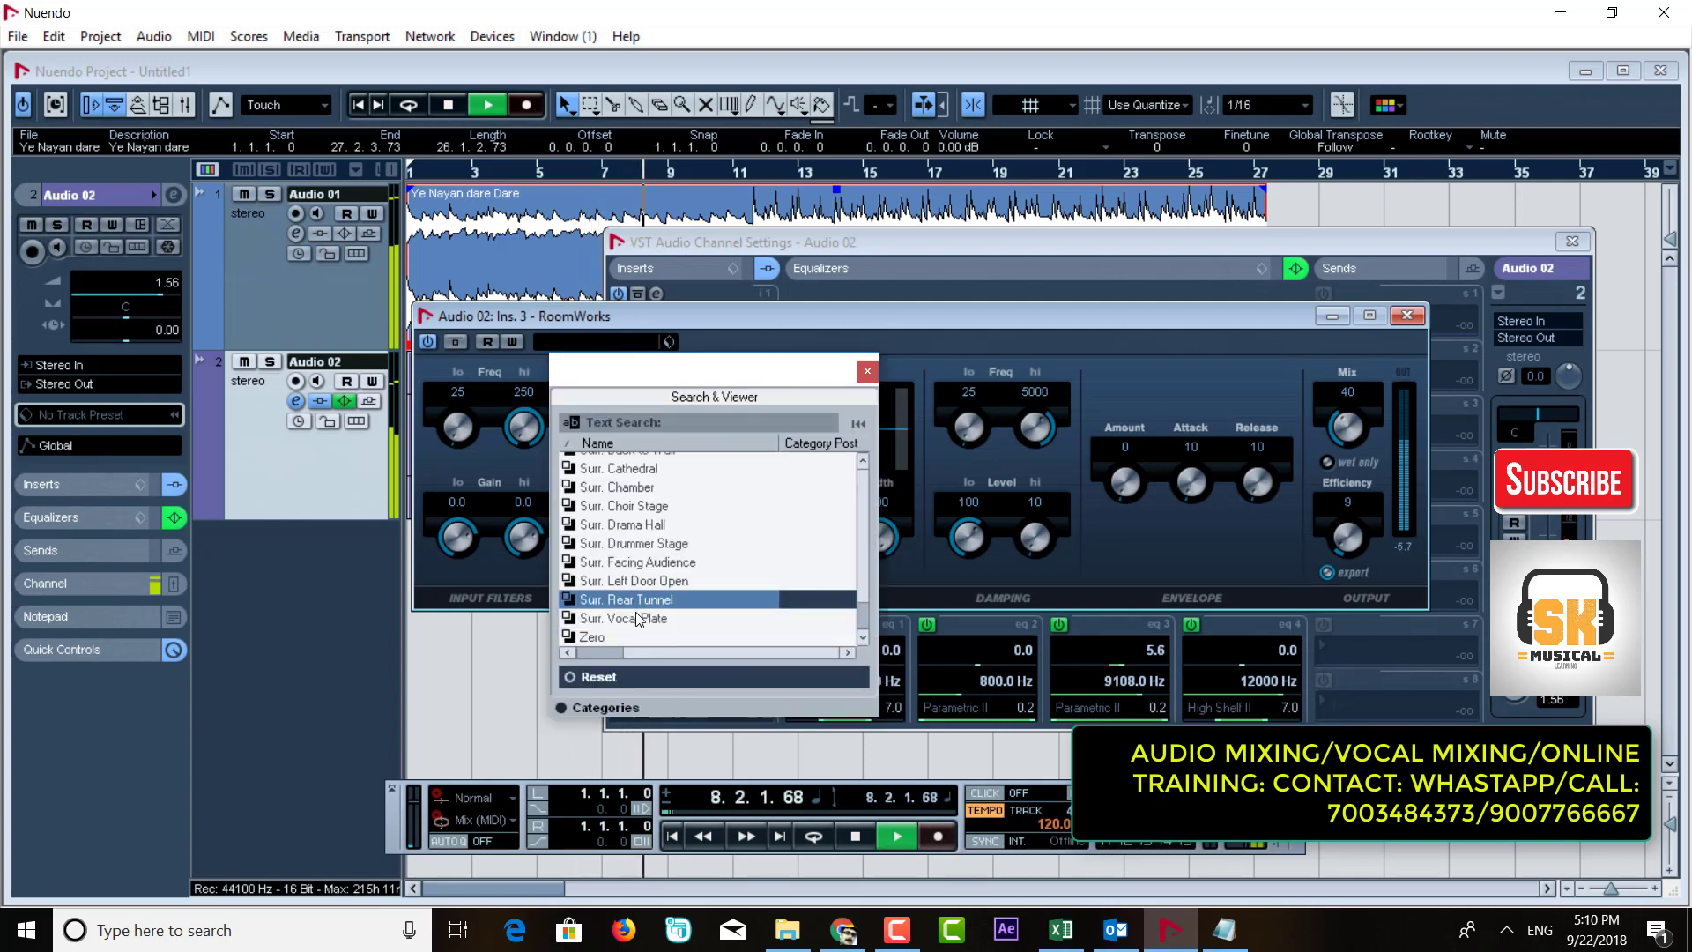
pyautogui.click(660, 617)
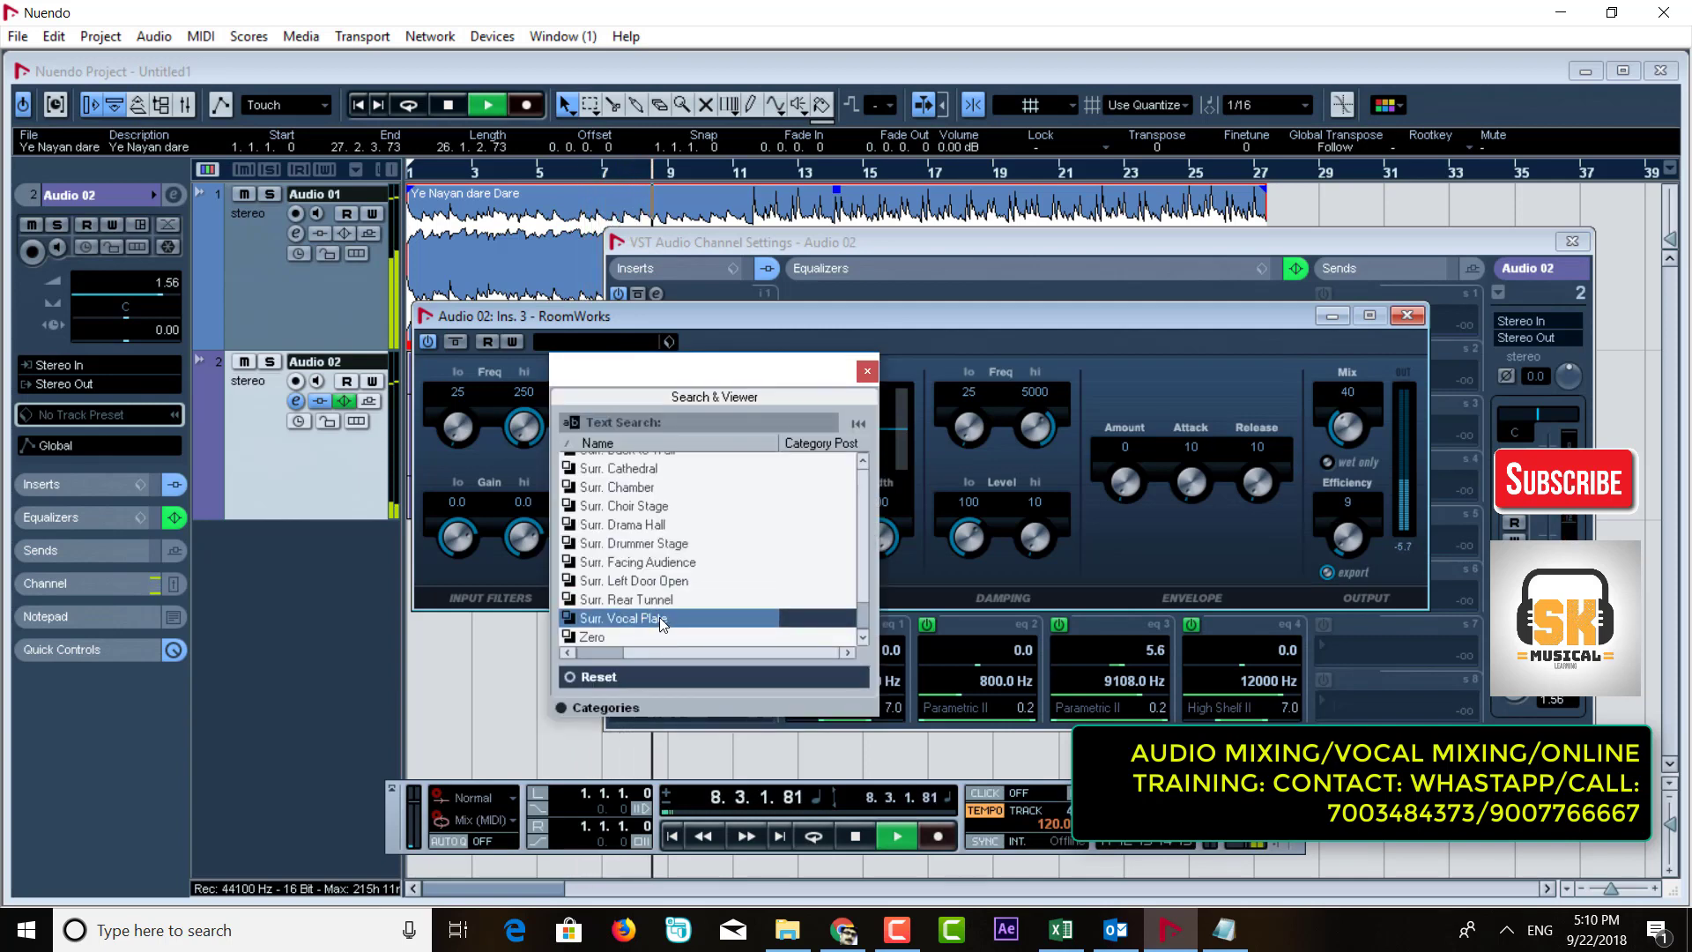
pyautogui.click(868, 370)
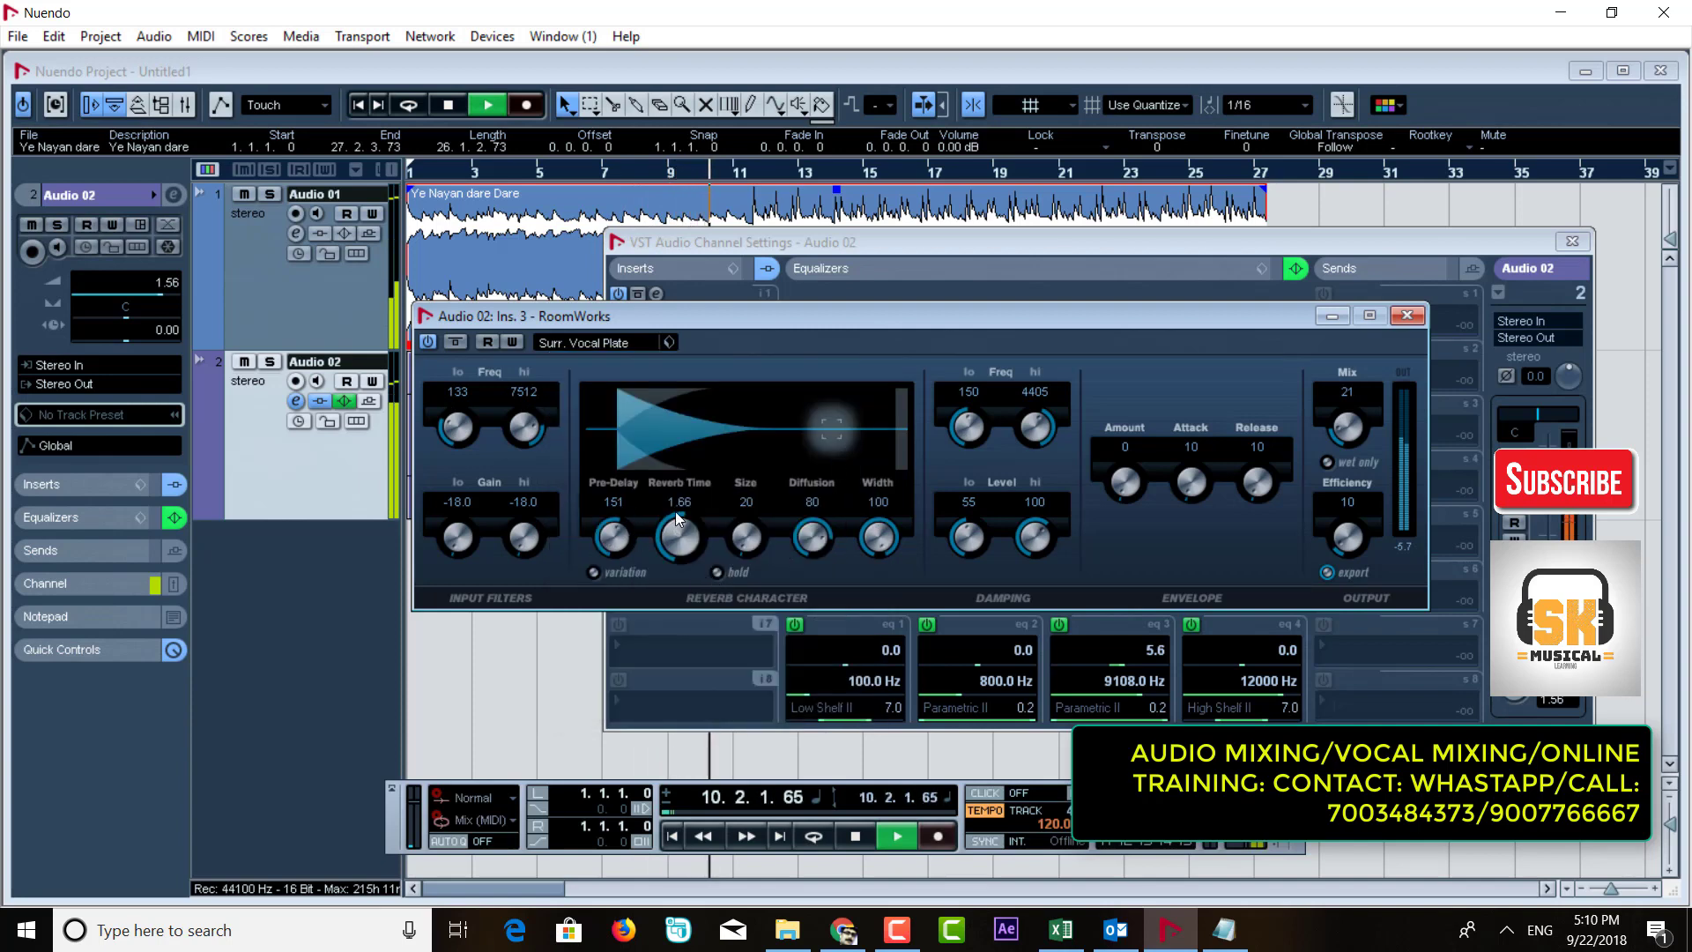
# Step: Adjust RoomWorks during playback to a pre-delay of 0, a reverb time of 0.55 and an efficiency of 15
pyautogui.moveTo(679, 516); pyautogui.dragTo(676, 518)
pyautogui.scroll(-5, 675, 517)
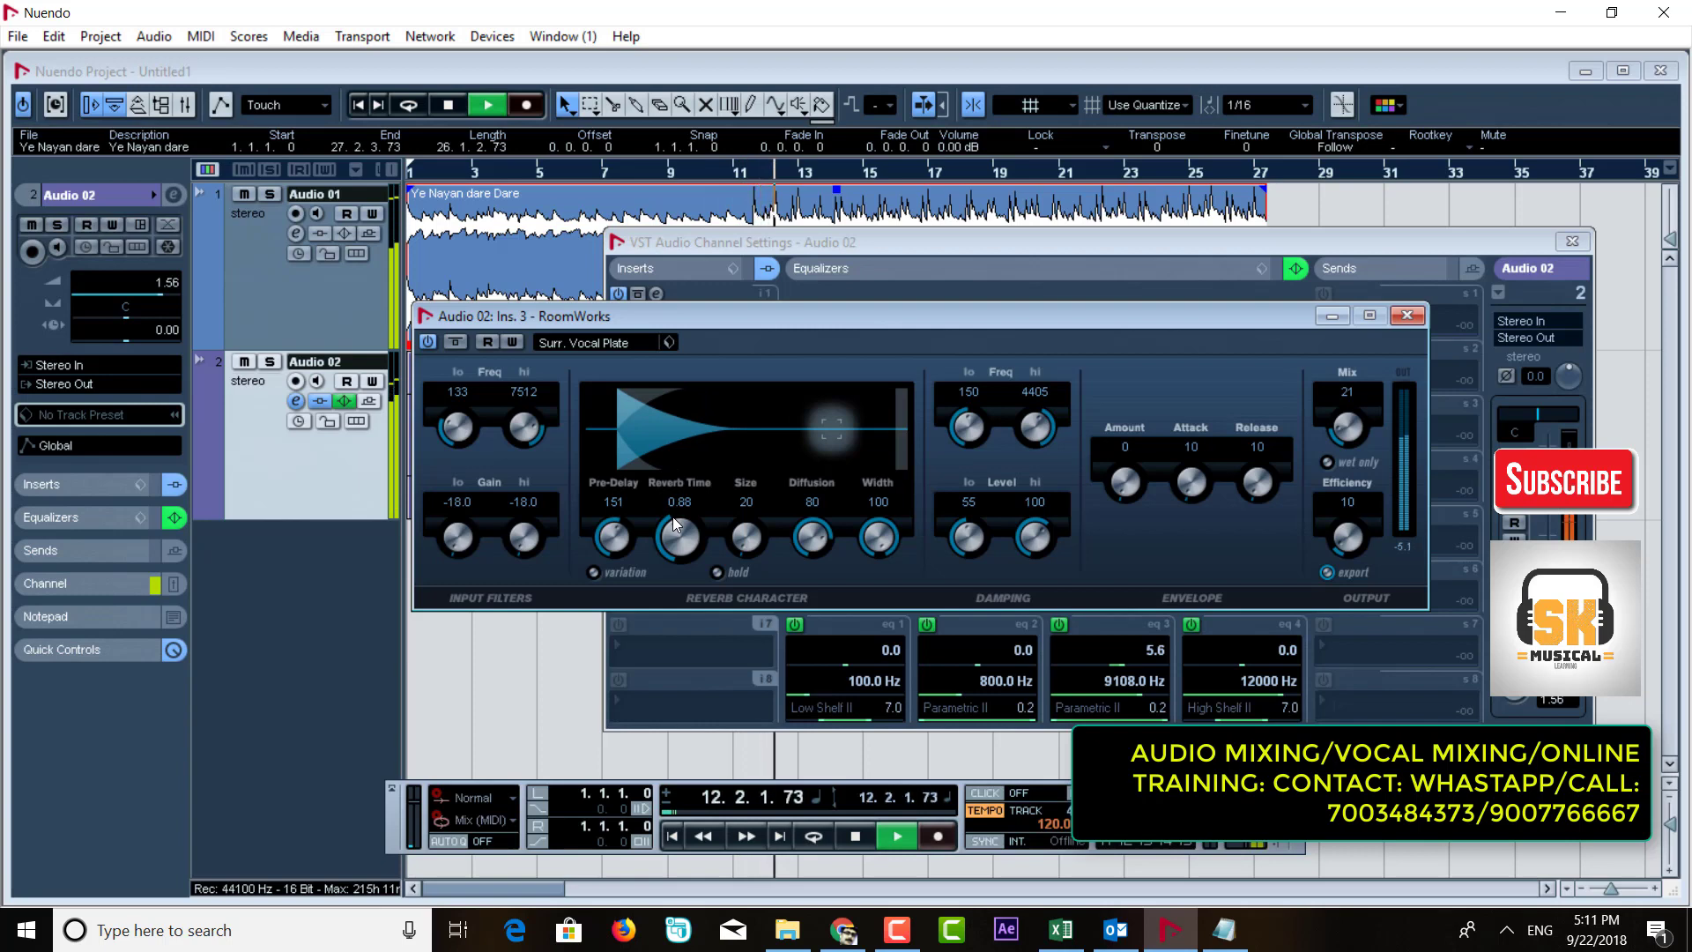
pyautogui.moveTo(612, 522); pyautogui.dragTo(610, 573)
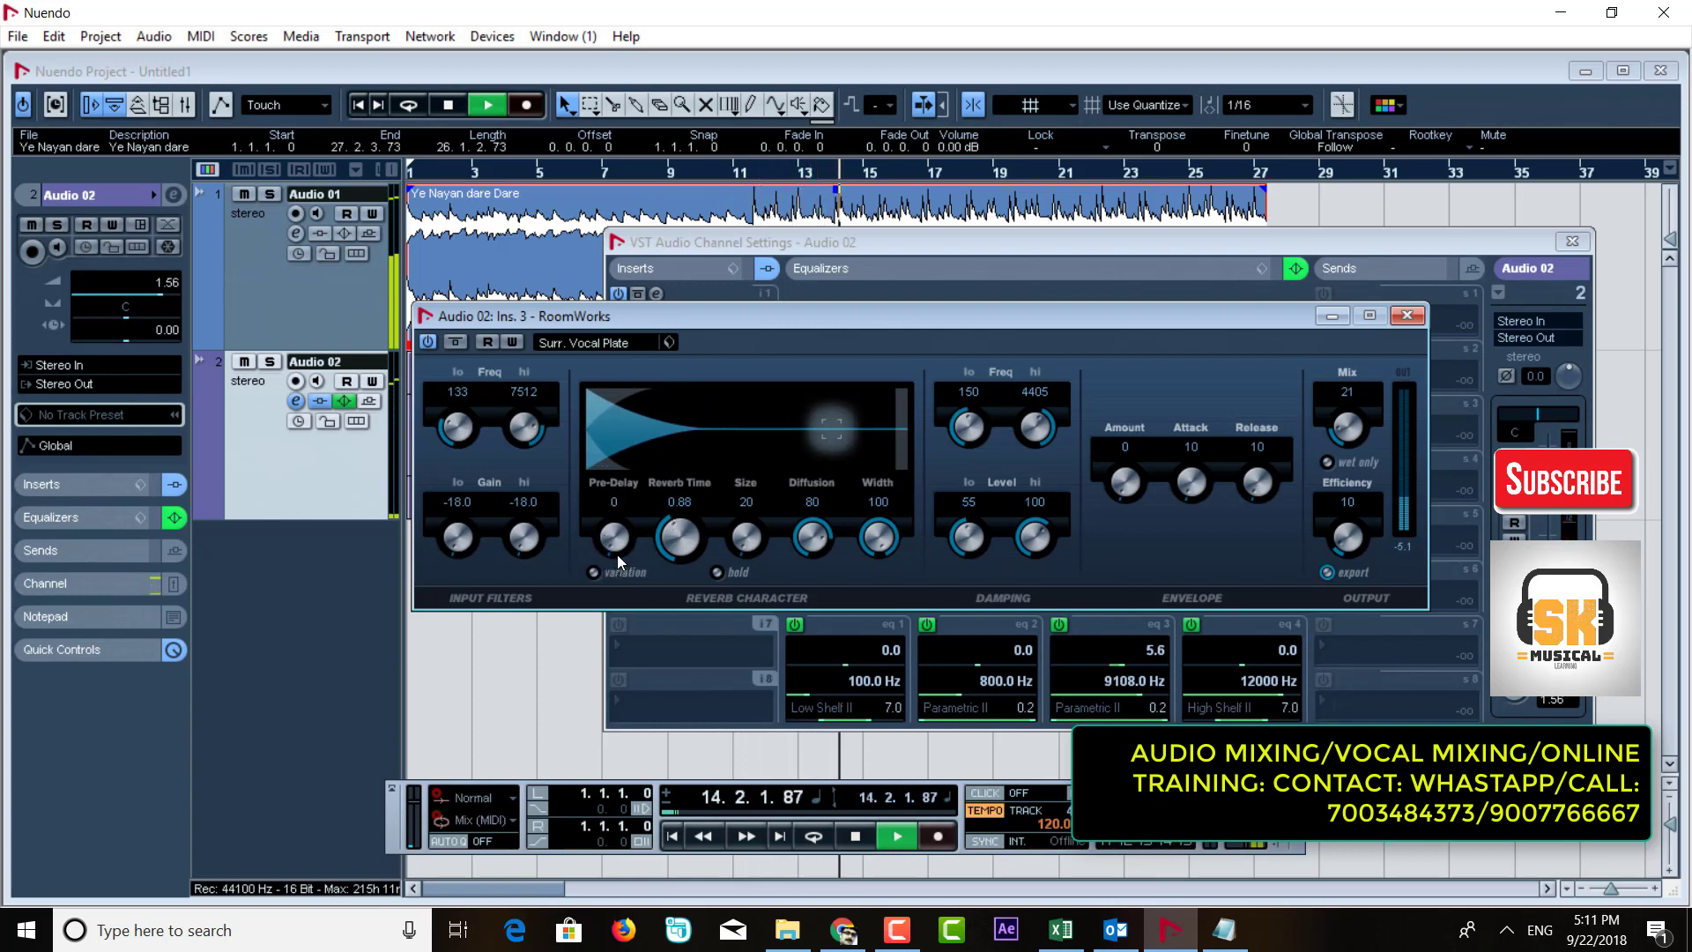
pyautogui.scroll(-4, 670, 525)
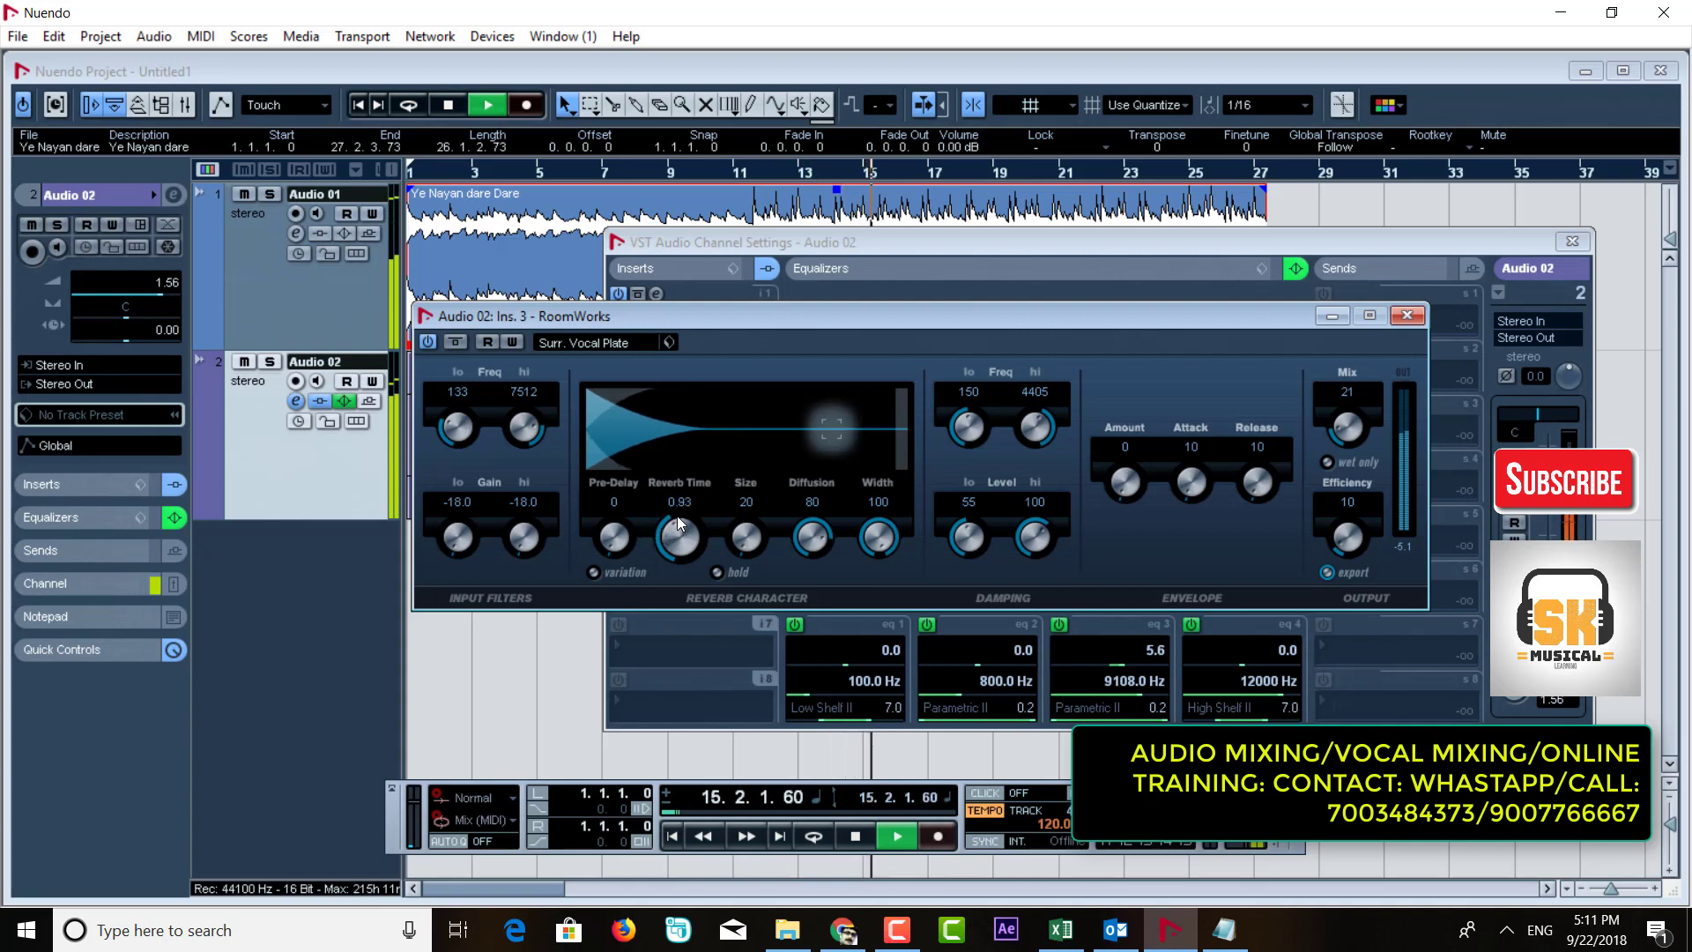
pyautogui.scroll(-3, 664, 522)
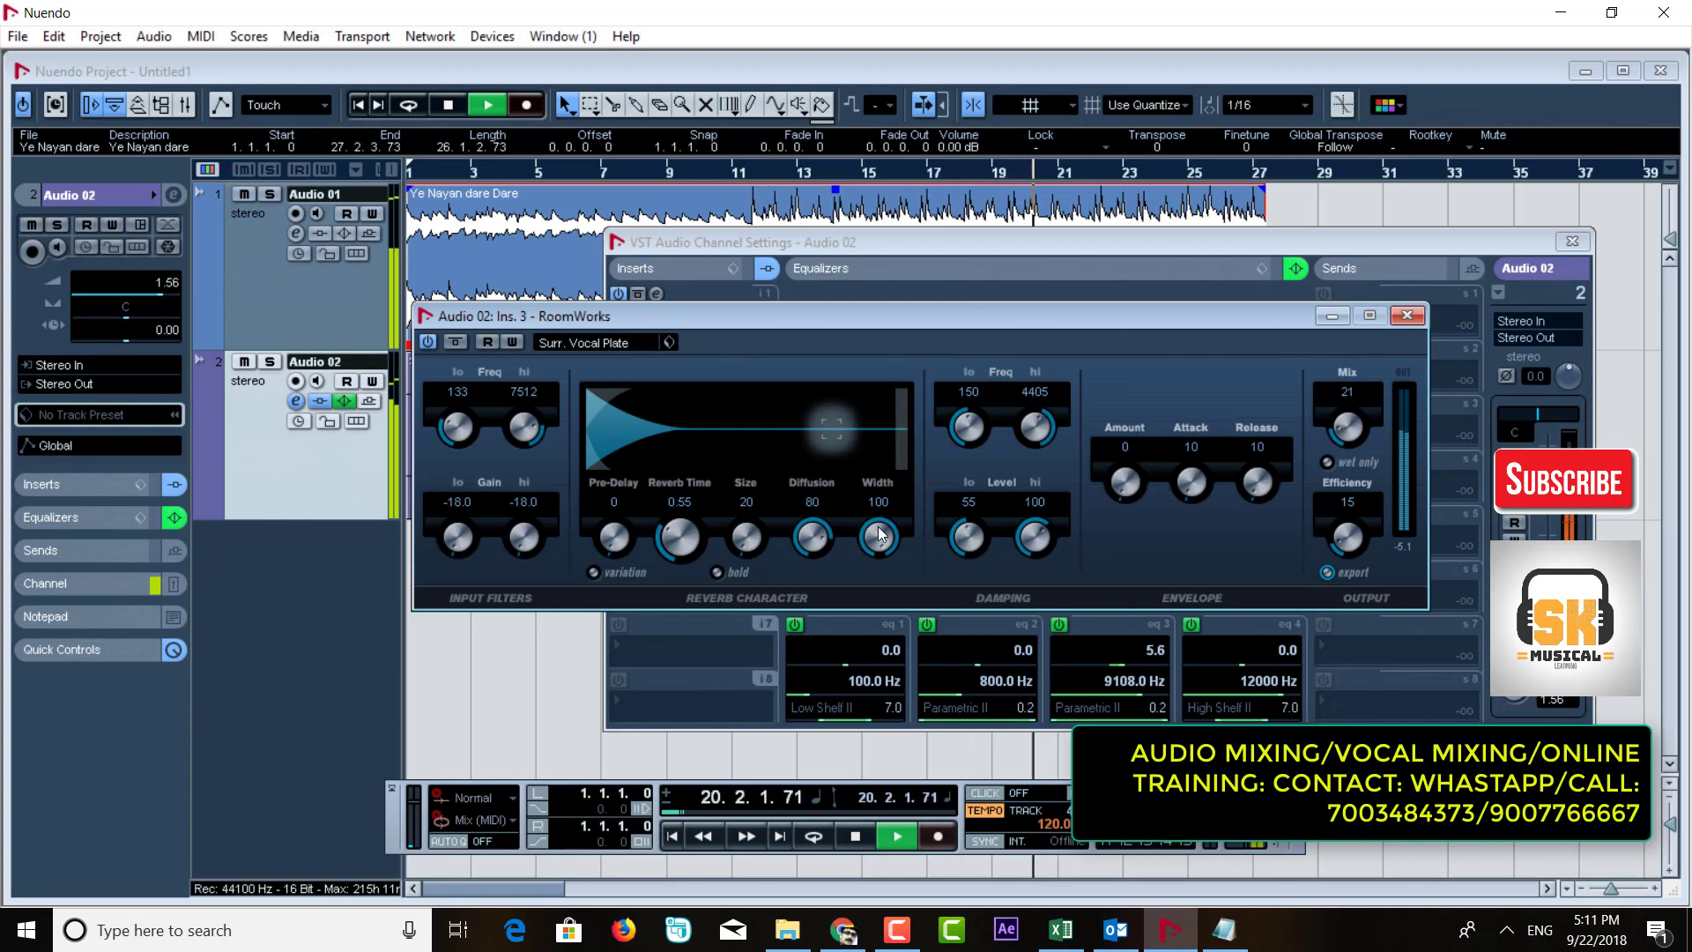
# Step: Set the RoomWorks diffusion to 30, pre-delay to 9 and width to 43, restarting playback to hear the reverb
pyautogui.moveTo(818, 525); pyautogui.dragTo(804, 531)
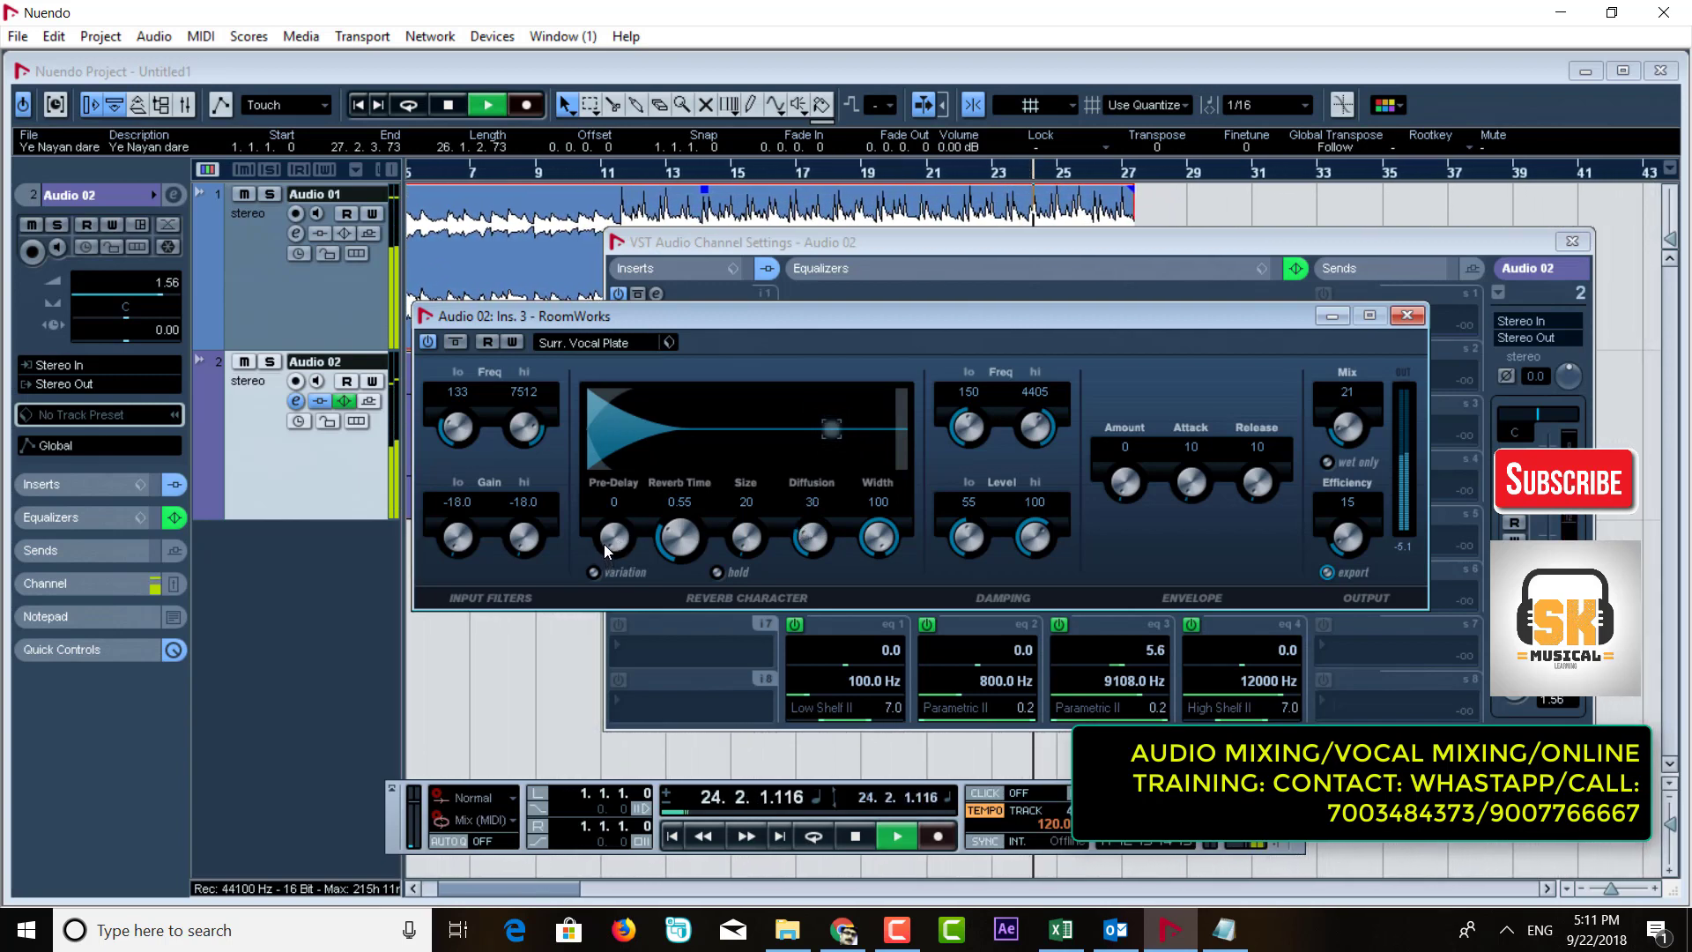
pyautogui.moveTo(612, 539); pyautogui.dragTo(605, 550)
pyautogui.press('space')
pyautogui.press('space')
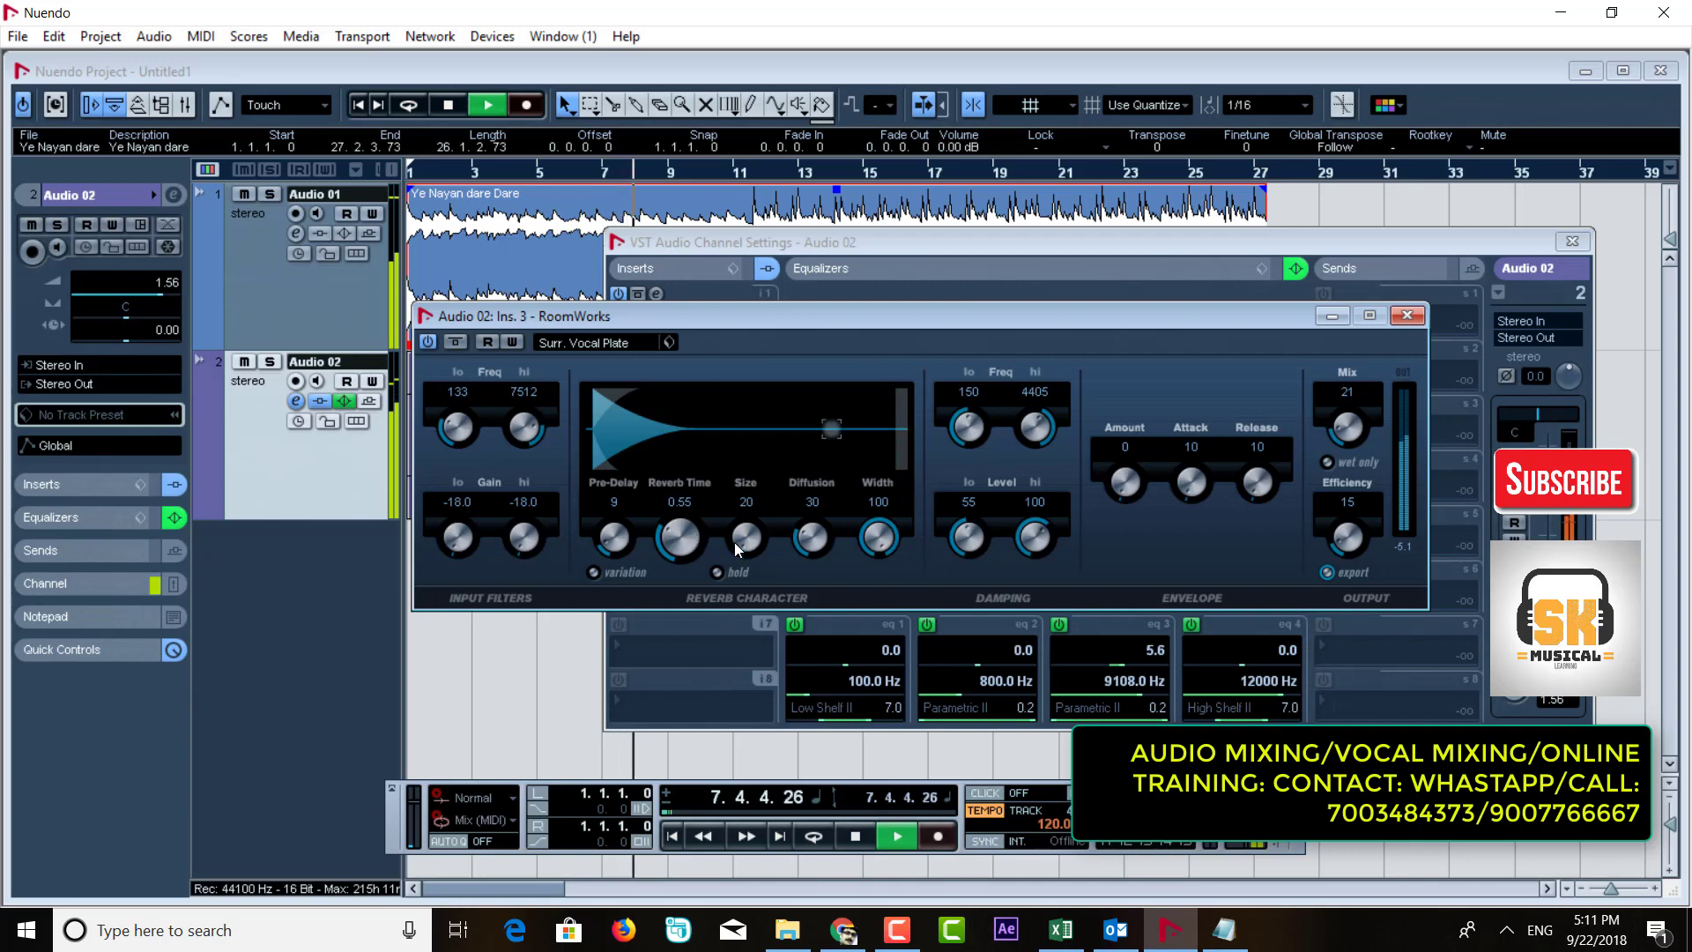
pyautogui.moveTo(875, 548); pyautogui.dragTo(875, 515)
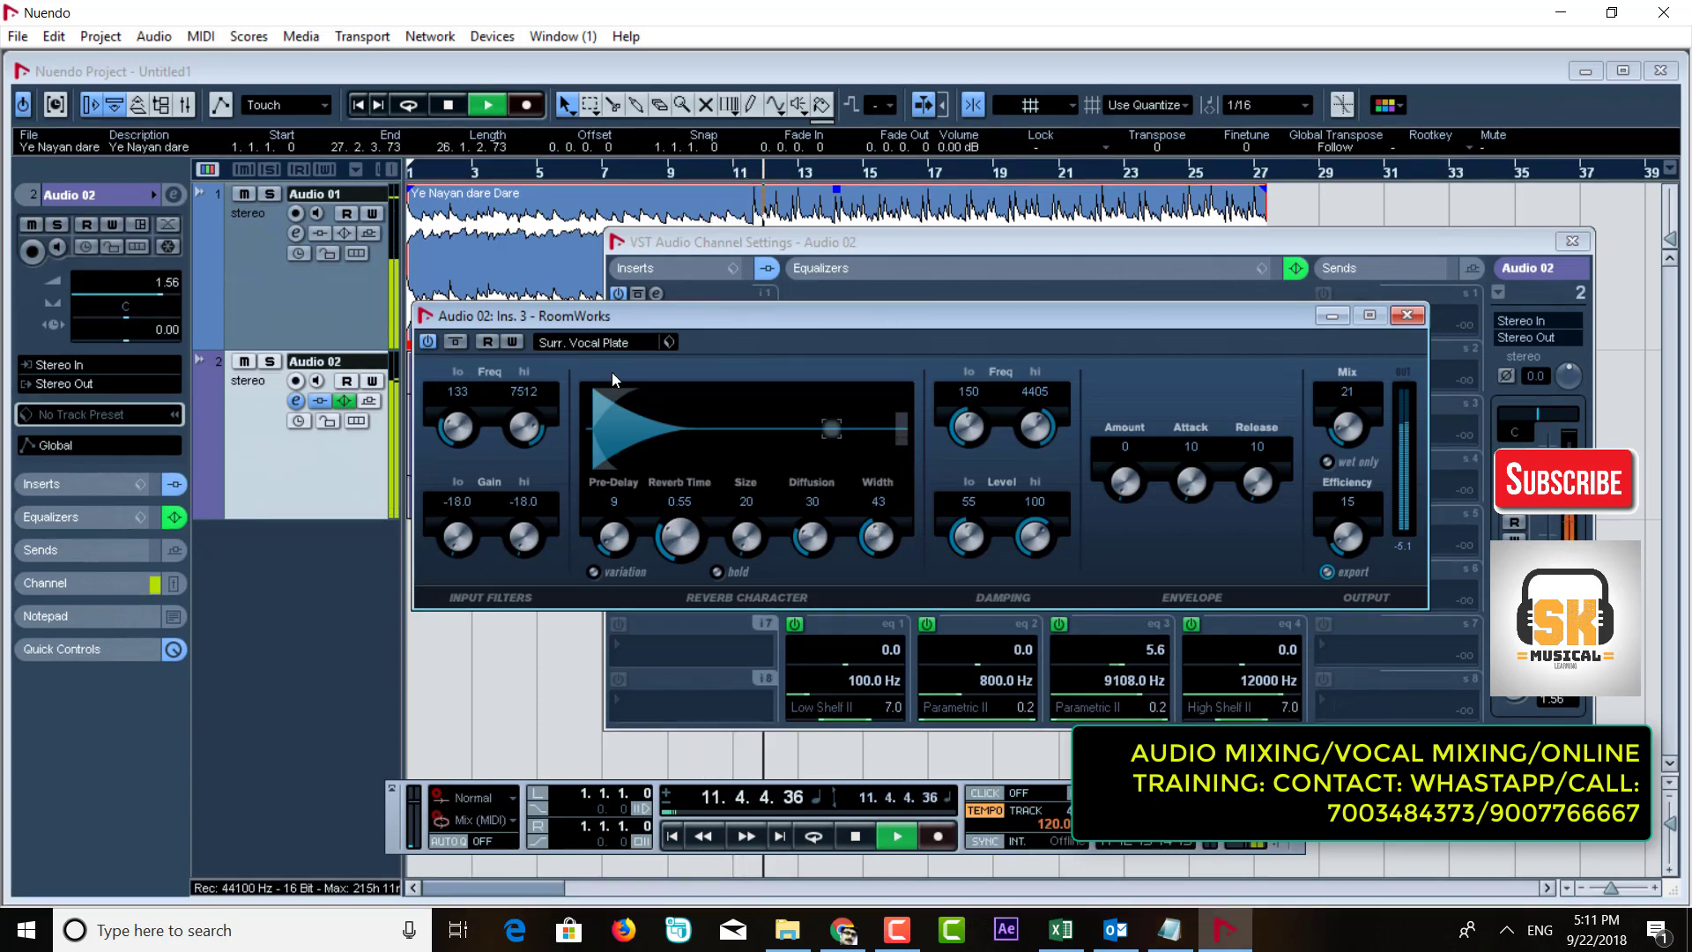
# Step: Browse the RoomWorks presets during playback, try FX Single Delay and apply Hall Cathedral 1 instead
pyautogui.click(596, 345)
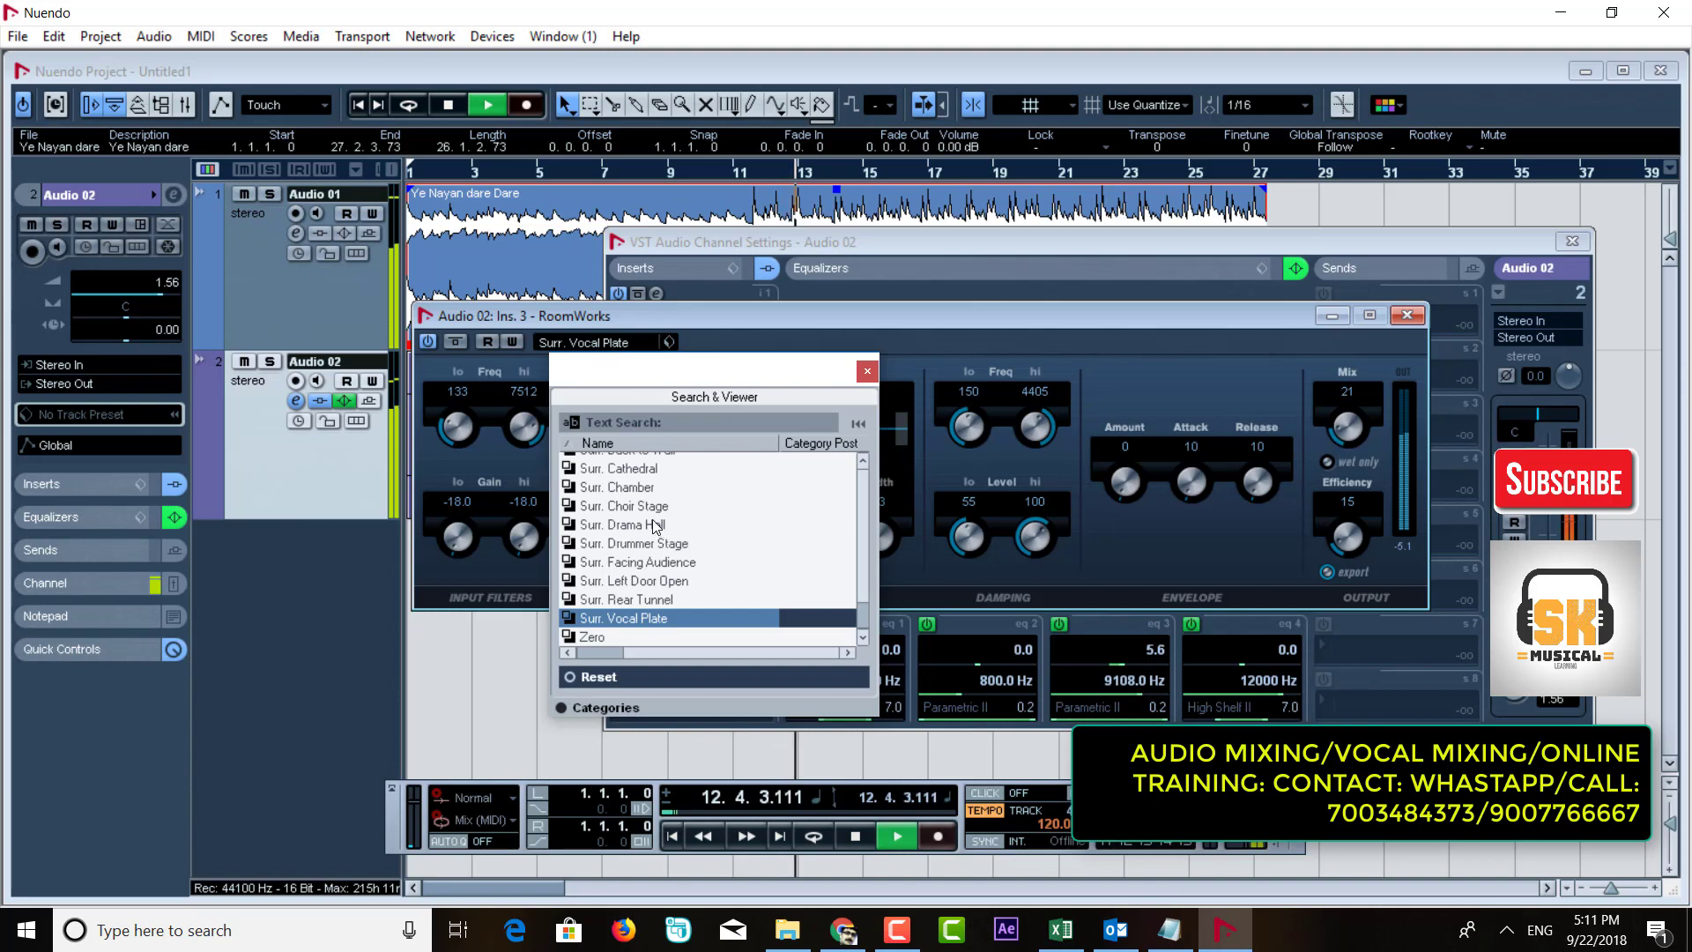
pyautogui.scroll(10, 652, 522)
pyautogui.scroll(3, 648, 518)
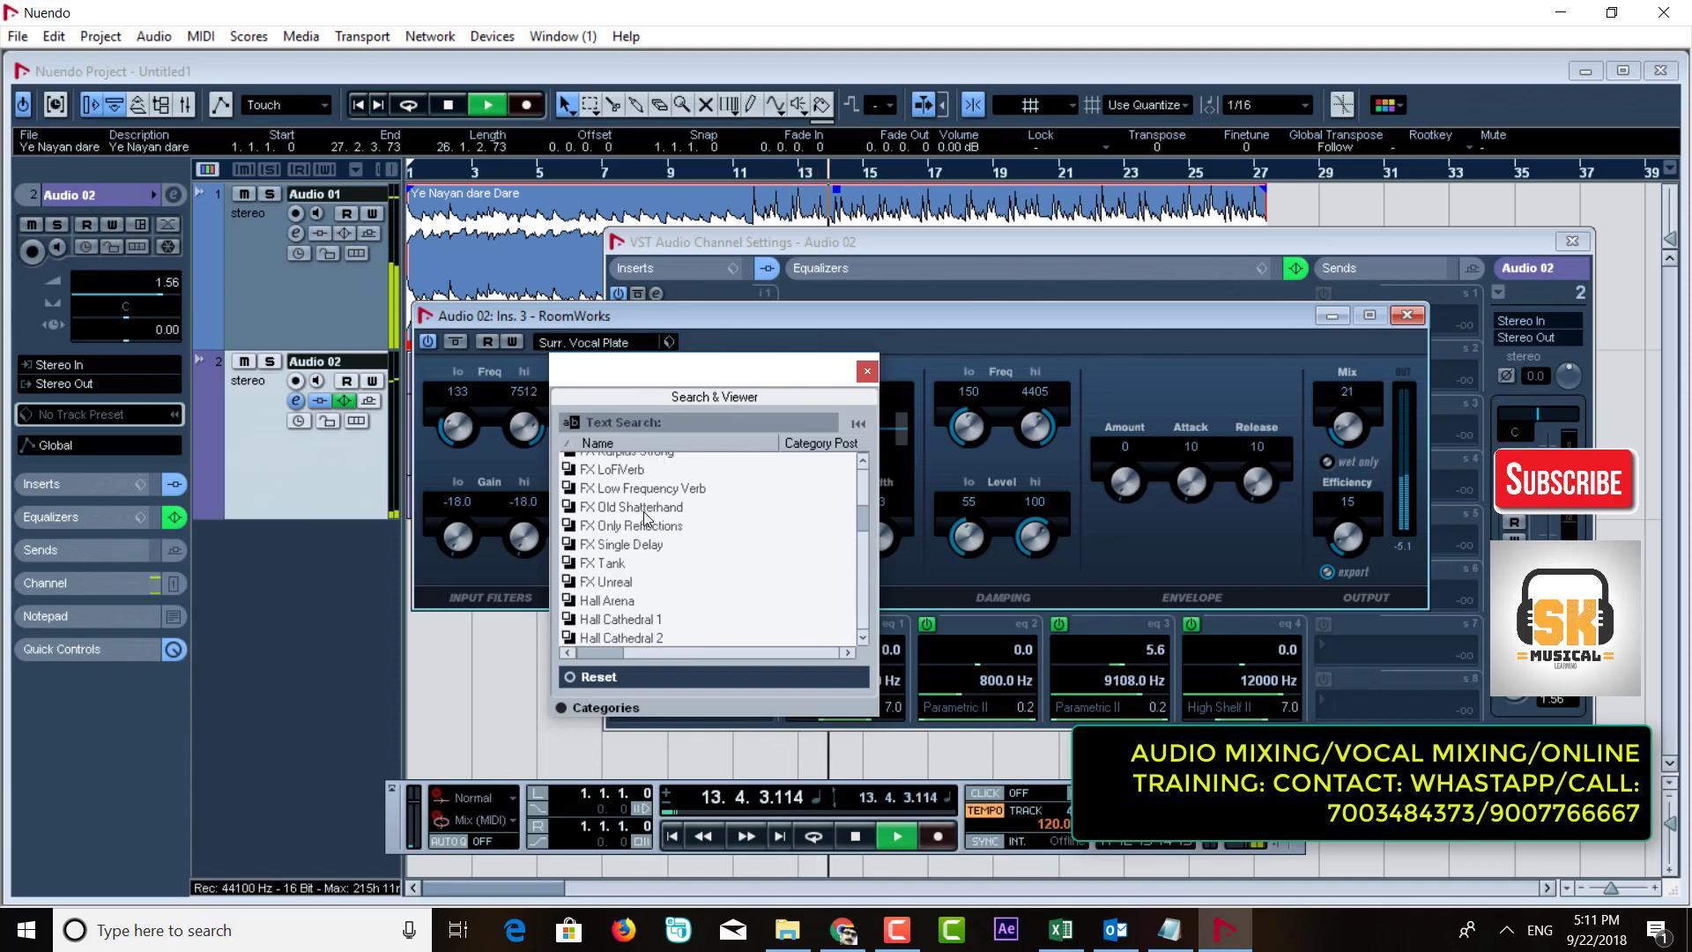
pyautogui.scroll(-3, 641, 558)
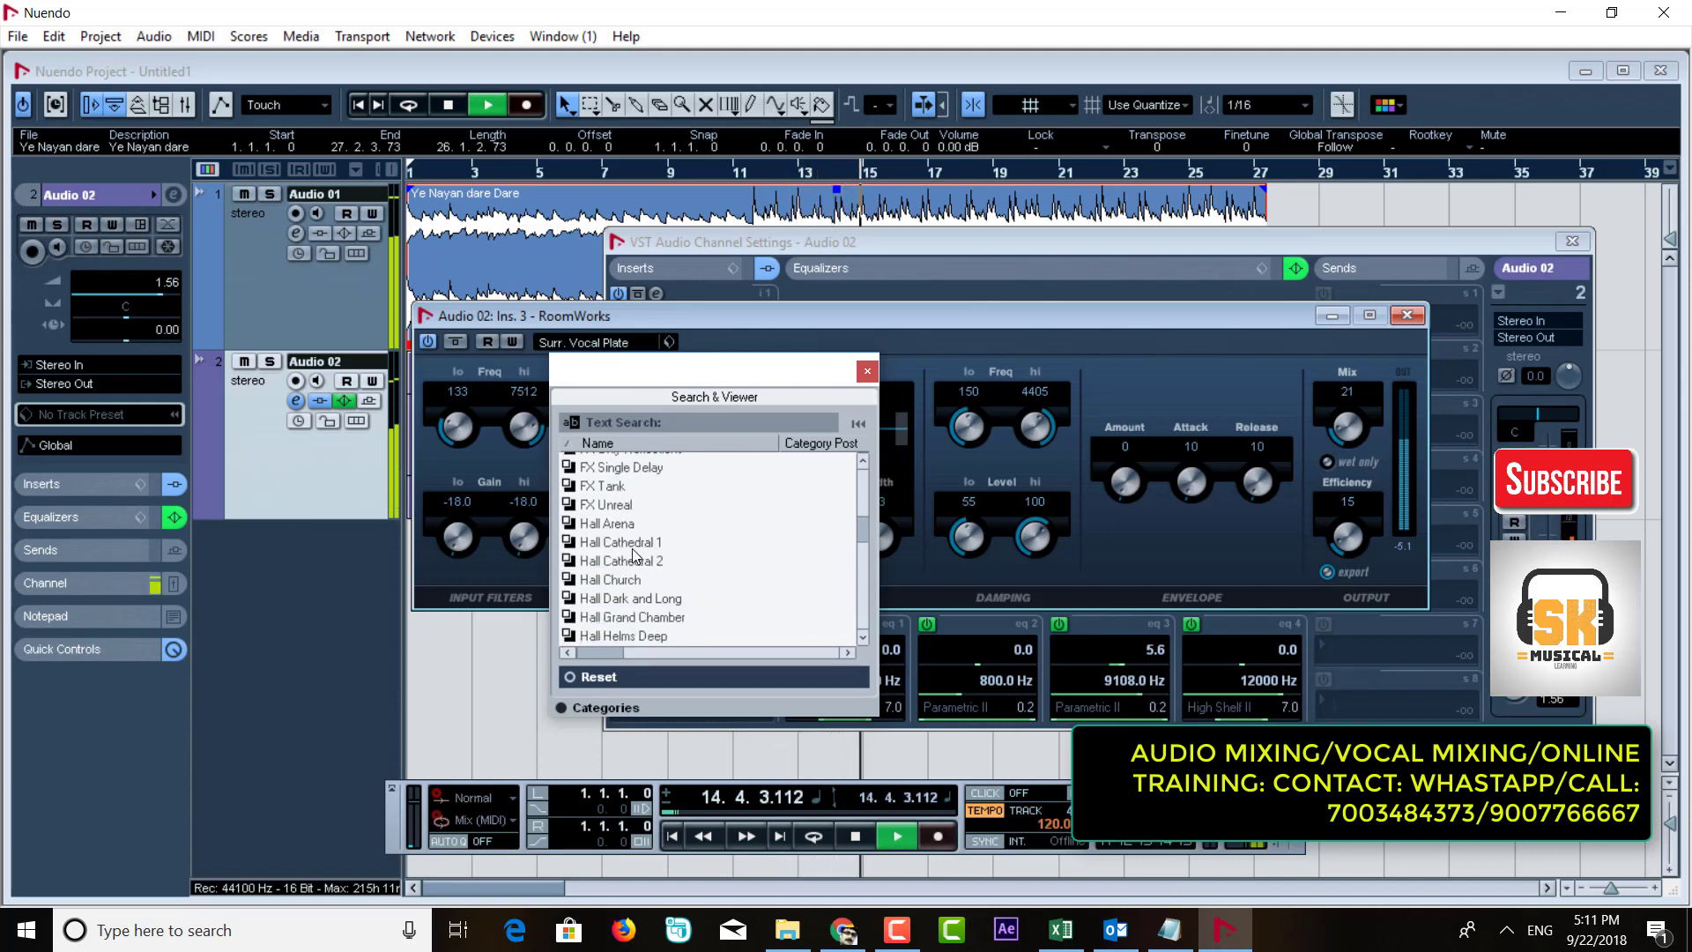
pyautogui.scroll(5, 632, 555)
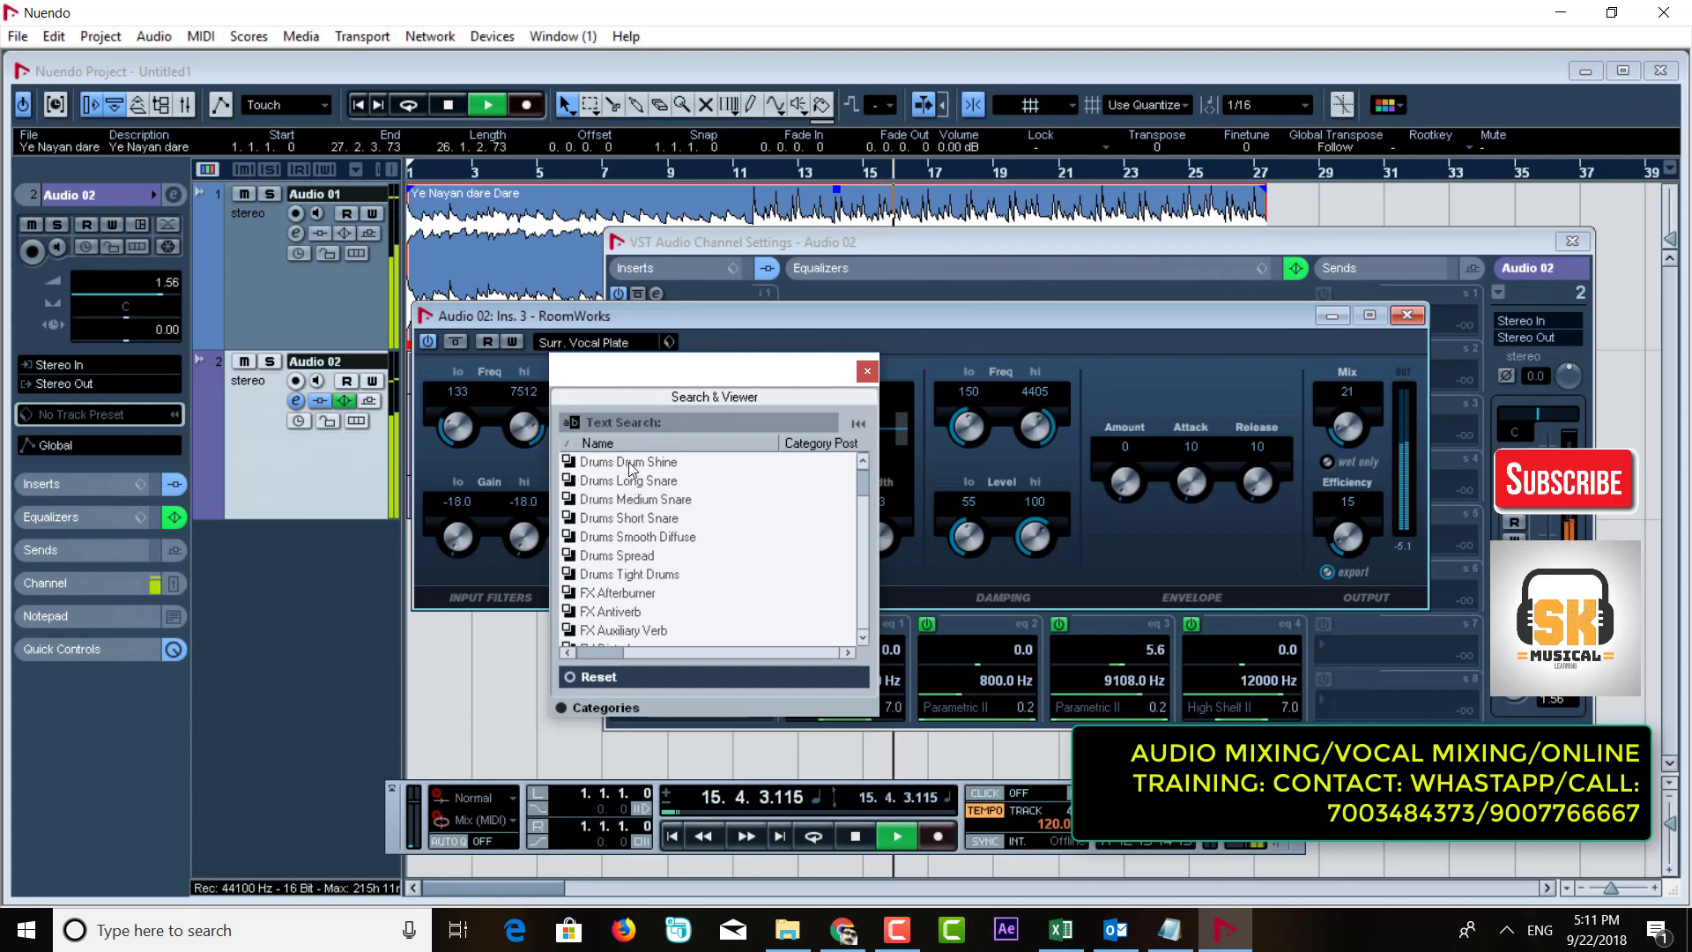
pyautogui.scroll(-5, 633, 529)
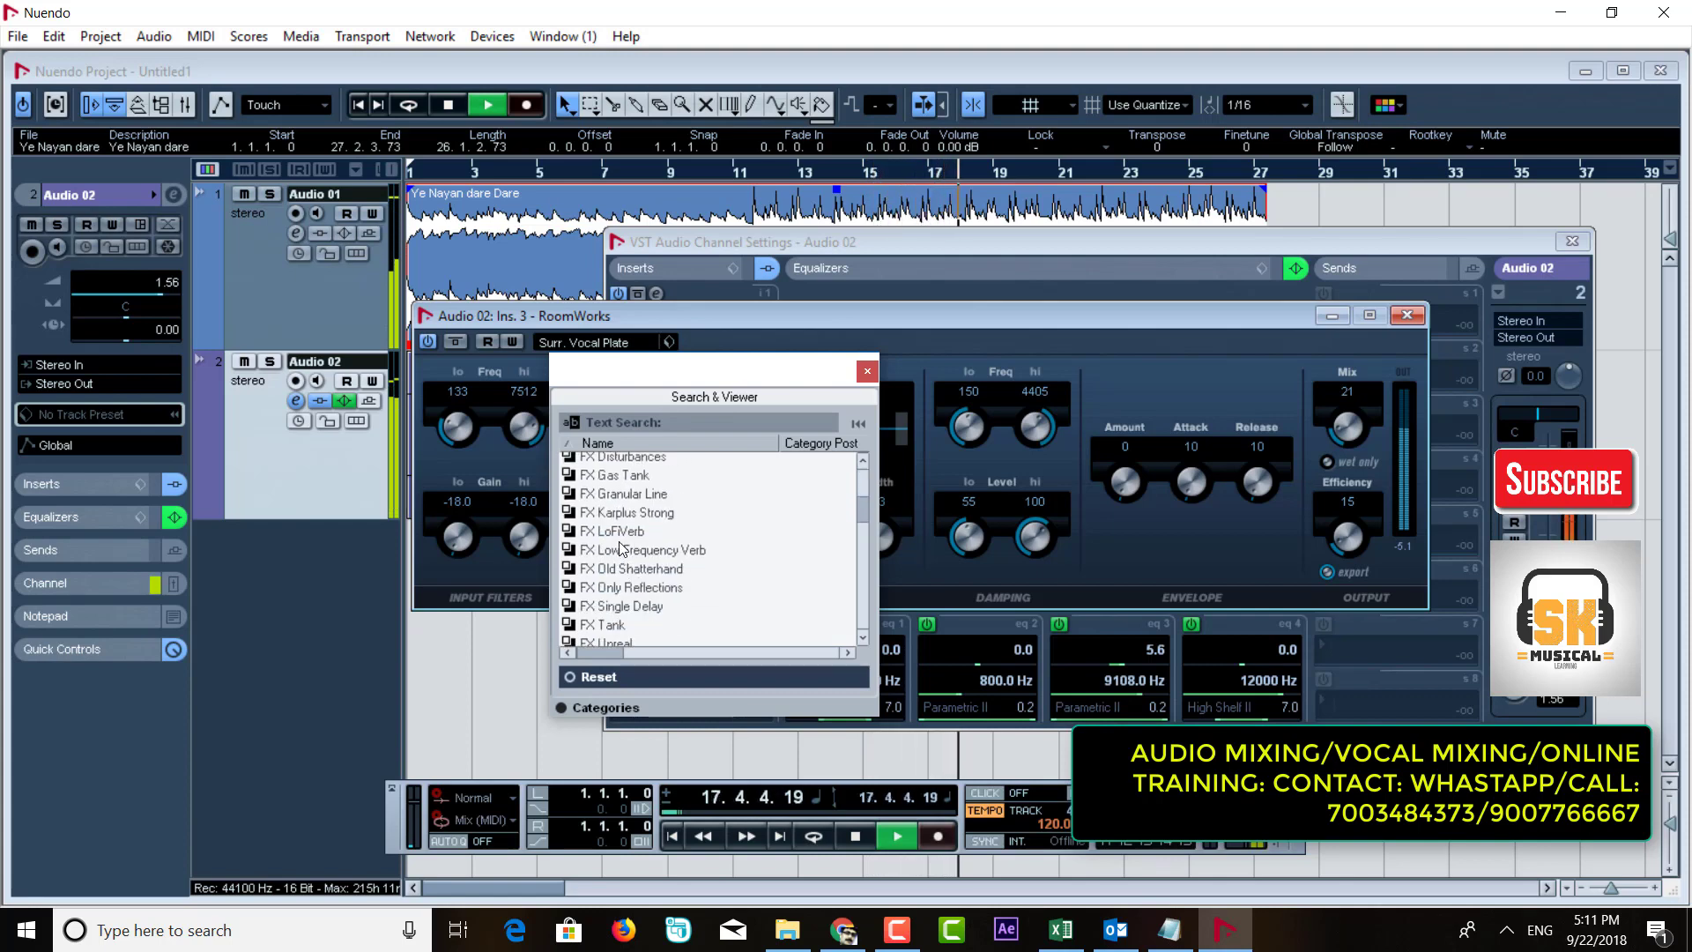
pyautogui.scroll(-1, 621, 547)
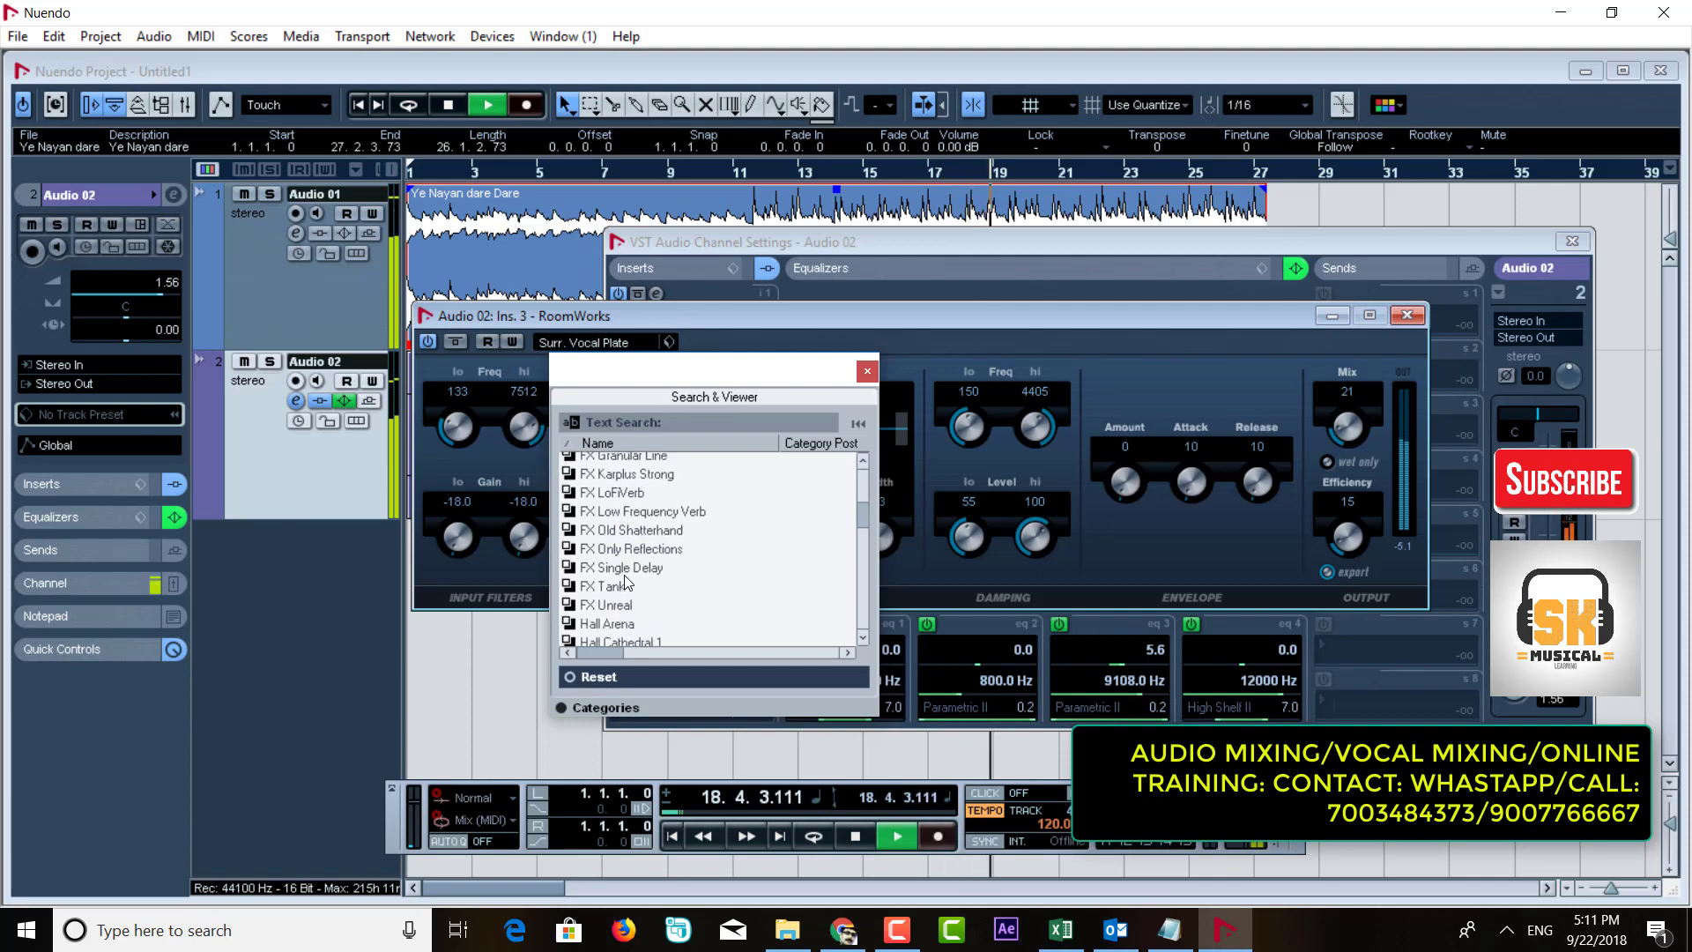
pyautogui.click(624, 568)
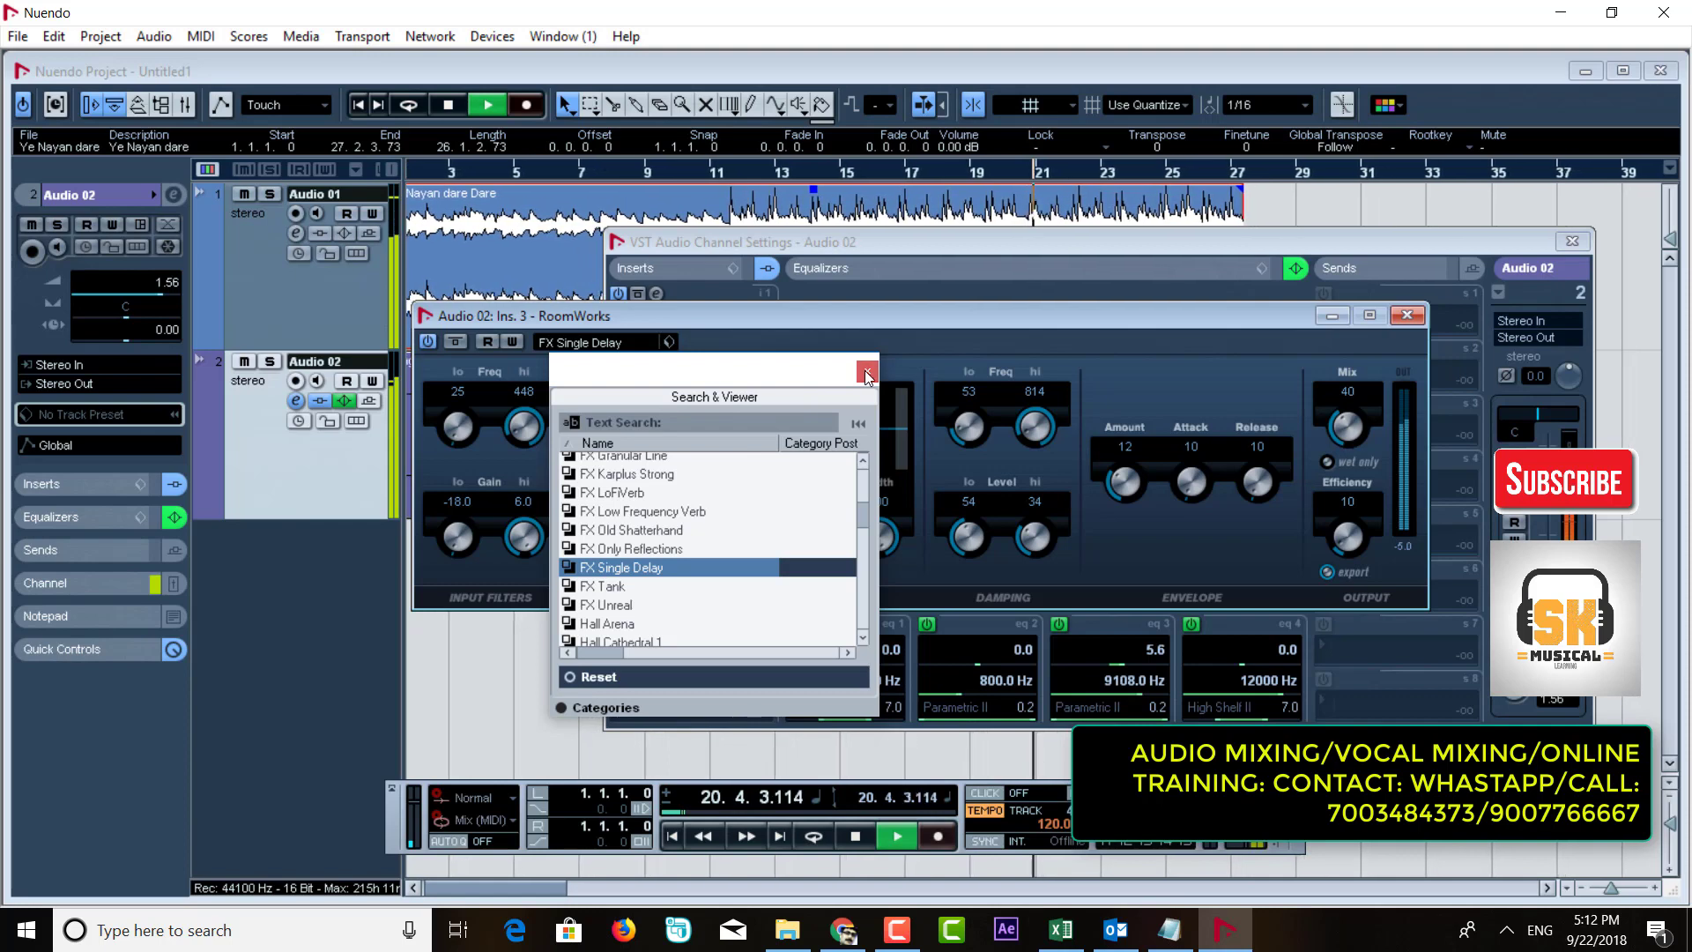
pyautogui.scroll(-2, 623, 569)
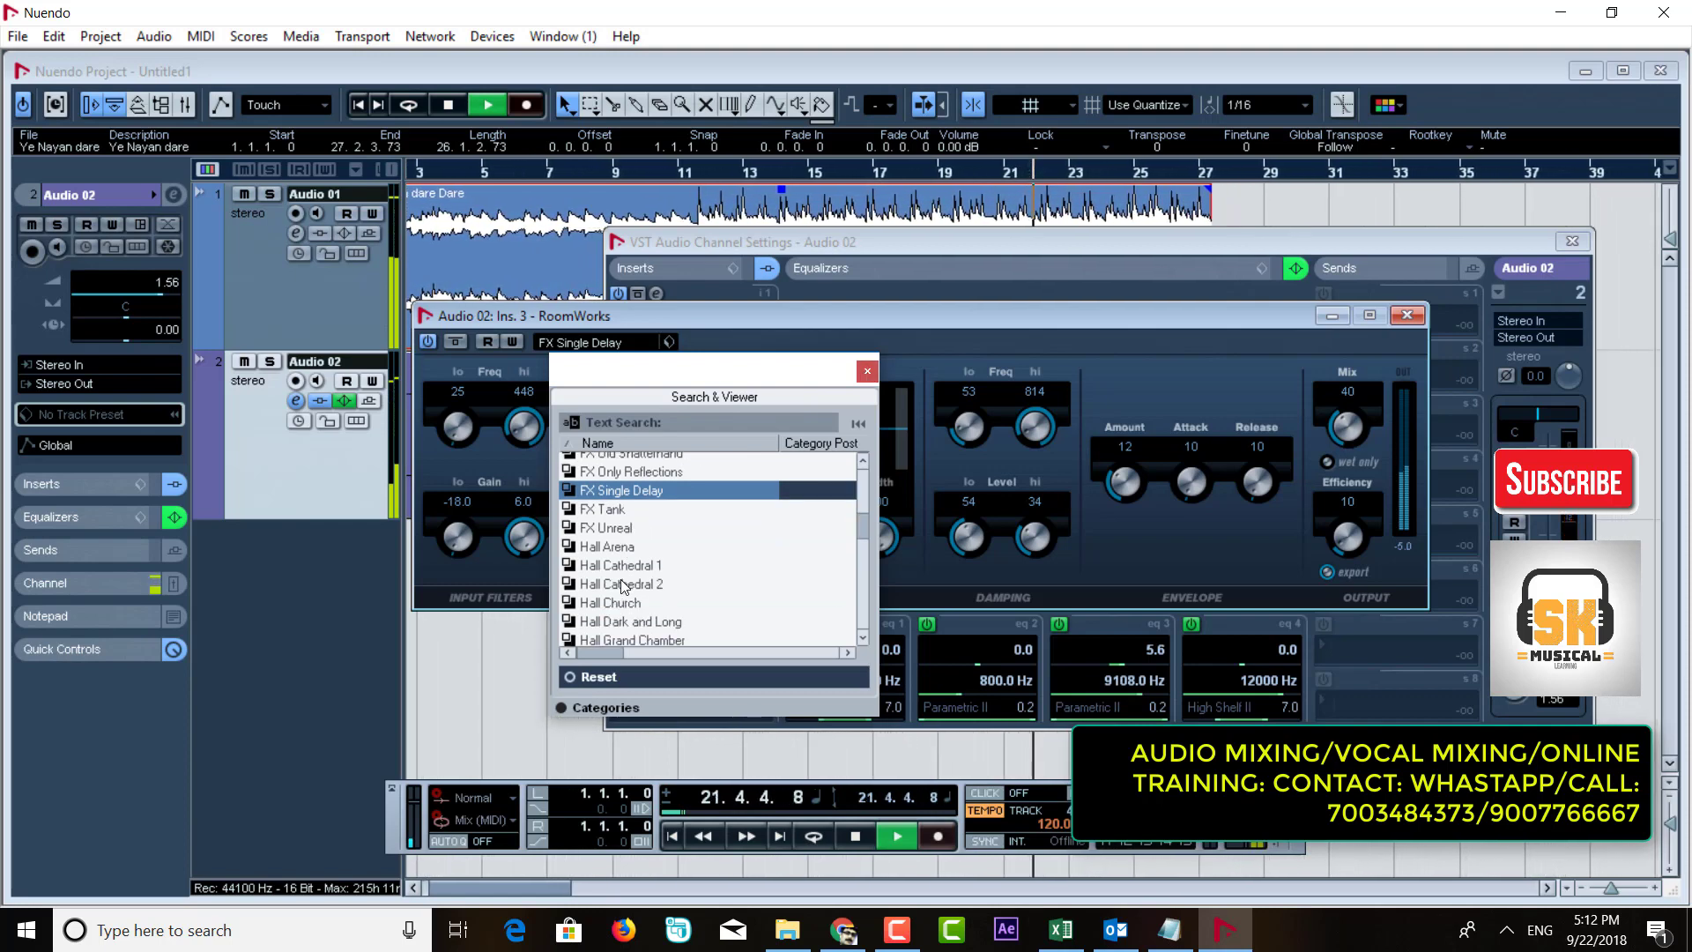
pyautogui.click(623, 567)
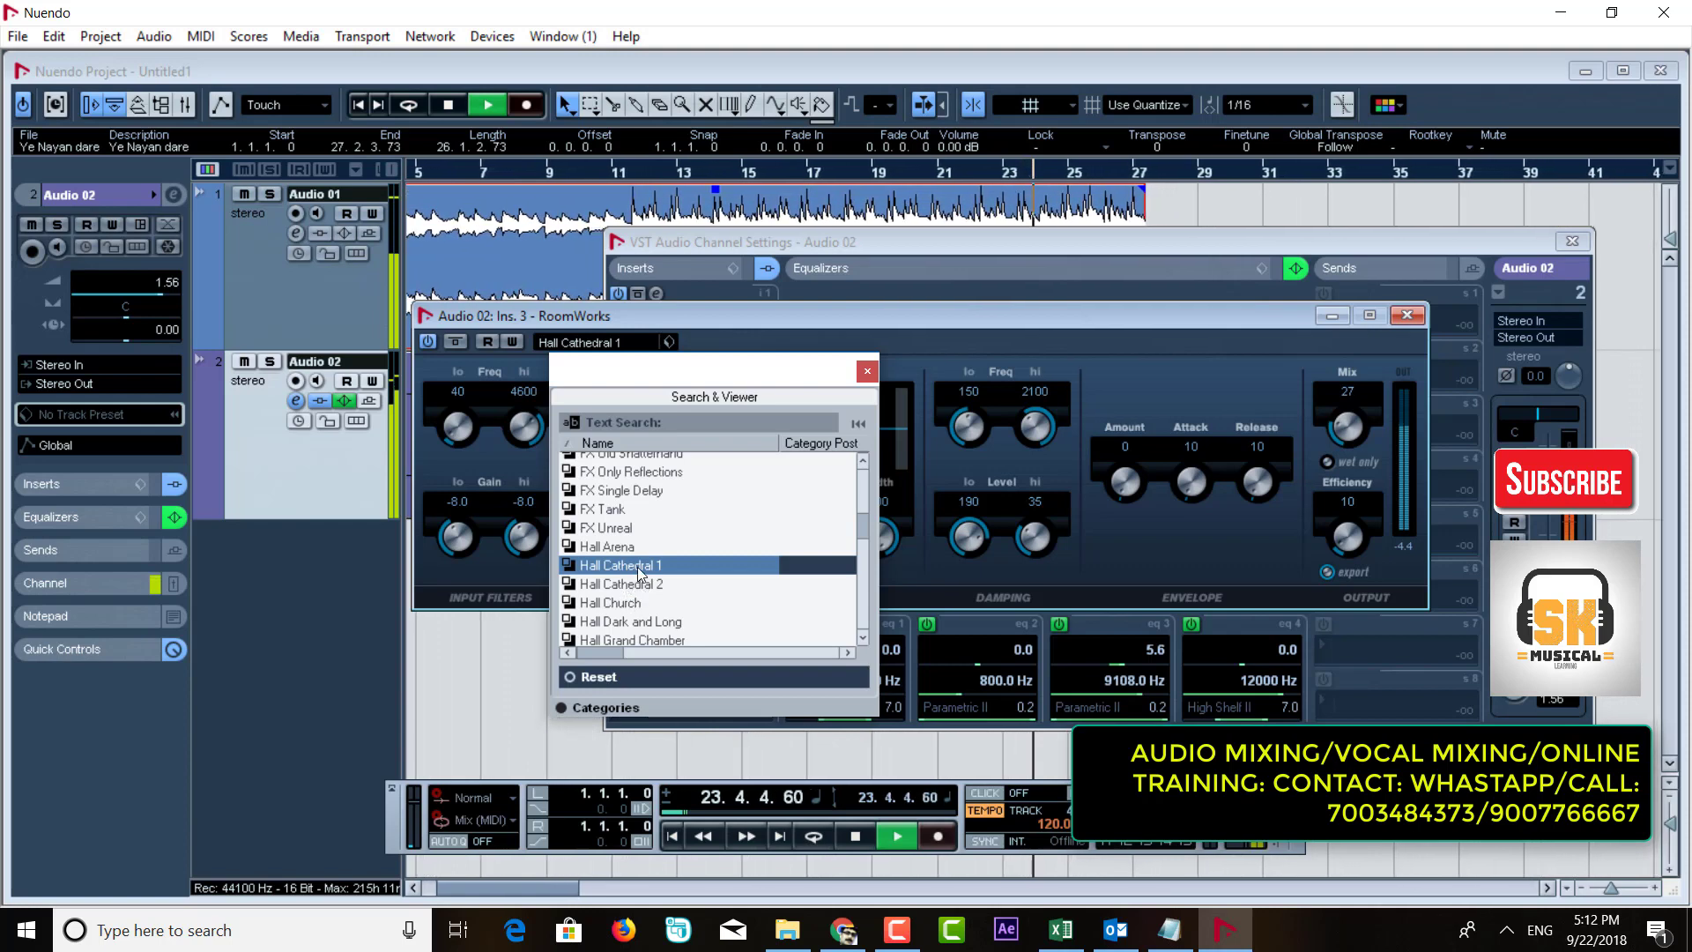
pyautogui.click(867, 371)
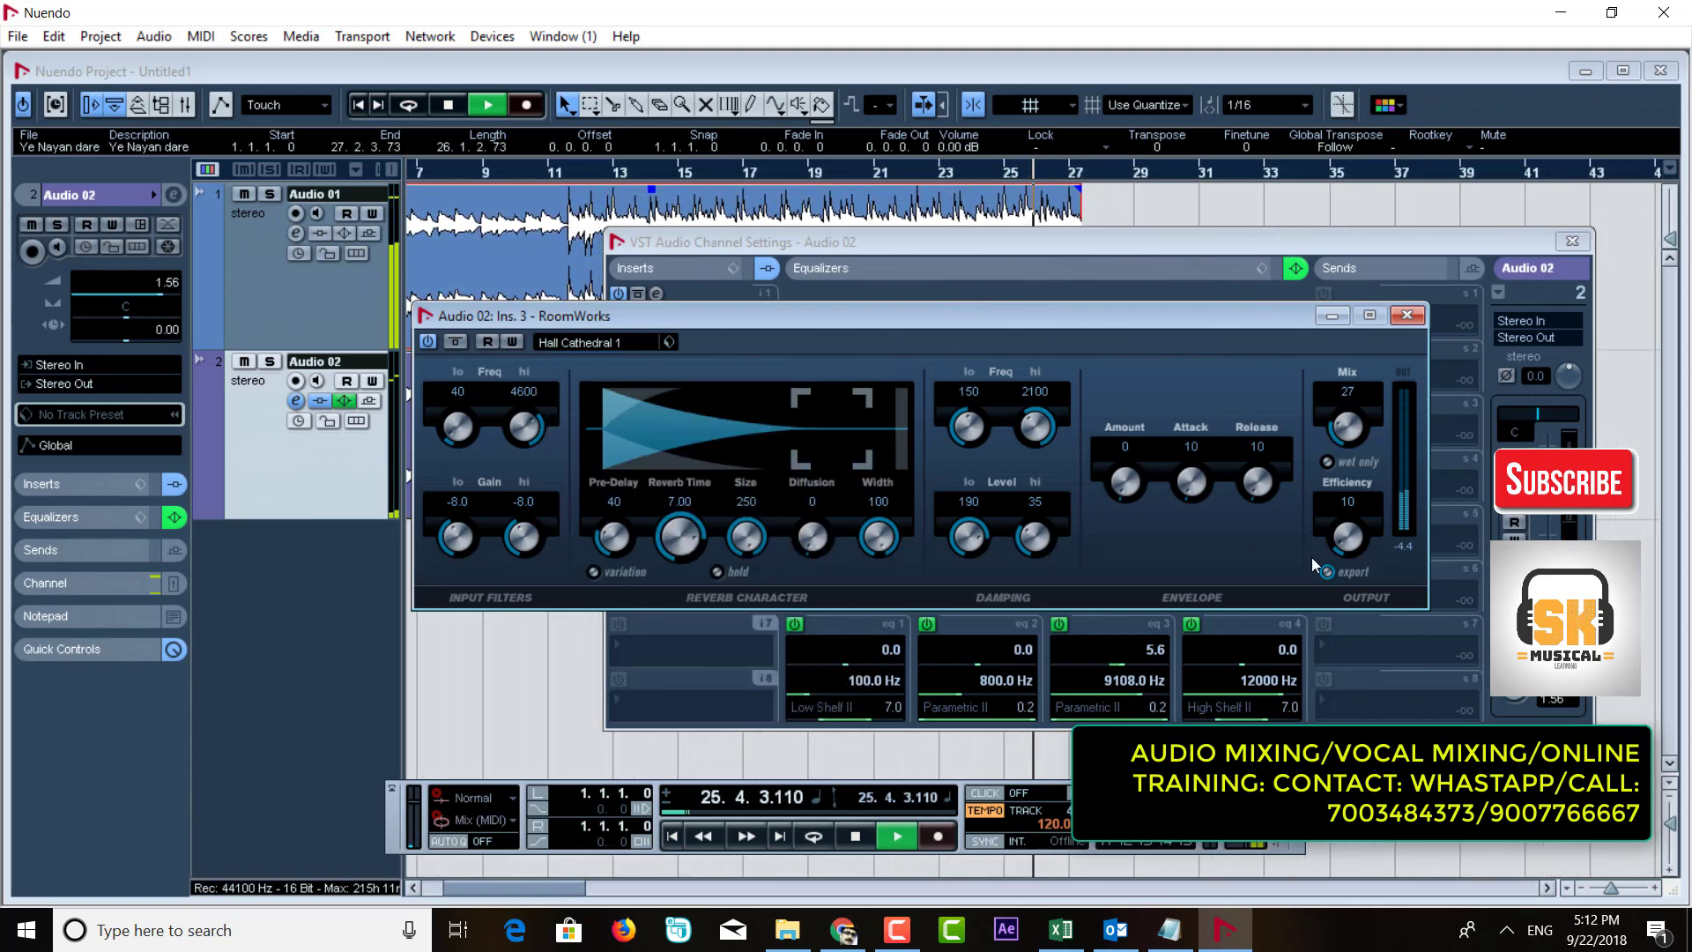
# Step: Set the RoomWorks efficiency to 0 and reopen the reverb from the Audio 02 channel settings
pyautogui.doubleClick(1348, 505)
pyautogui.press('BackSpace')
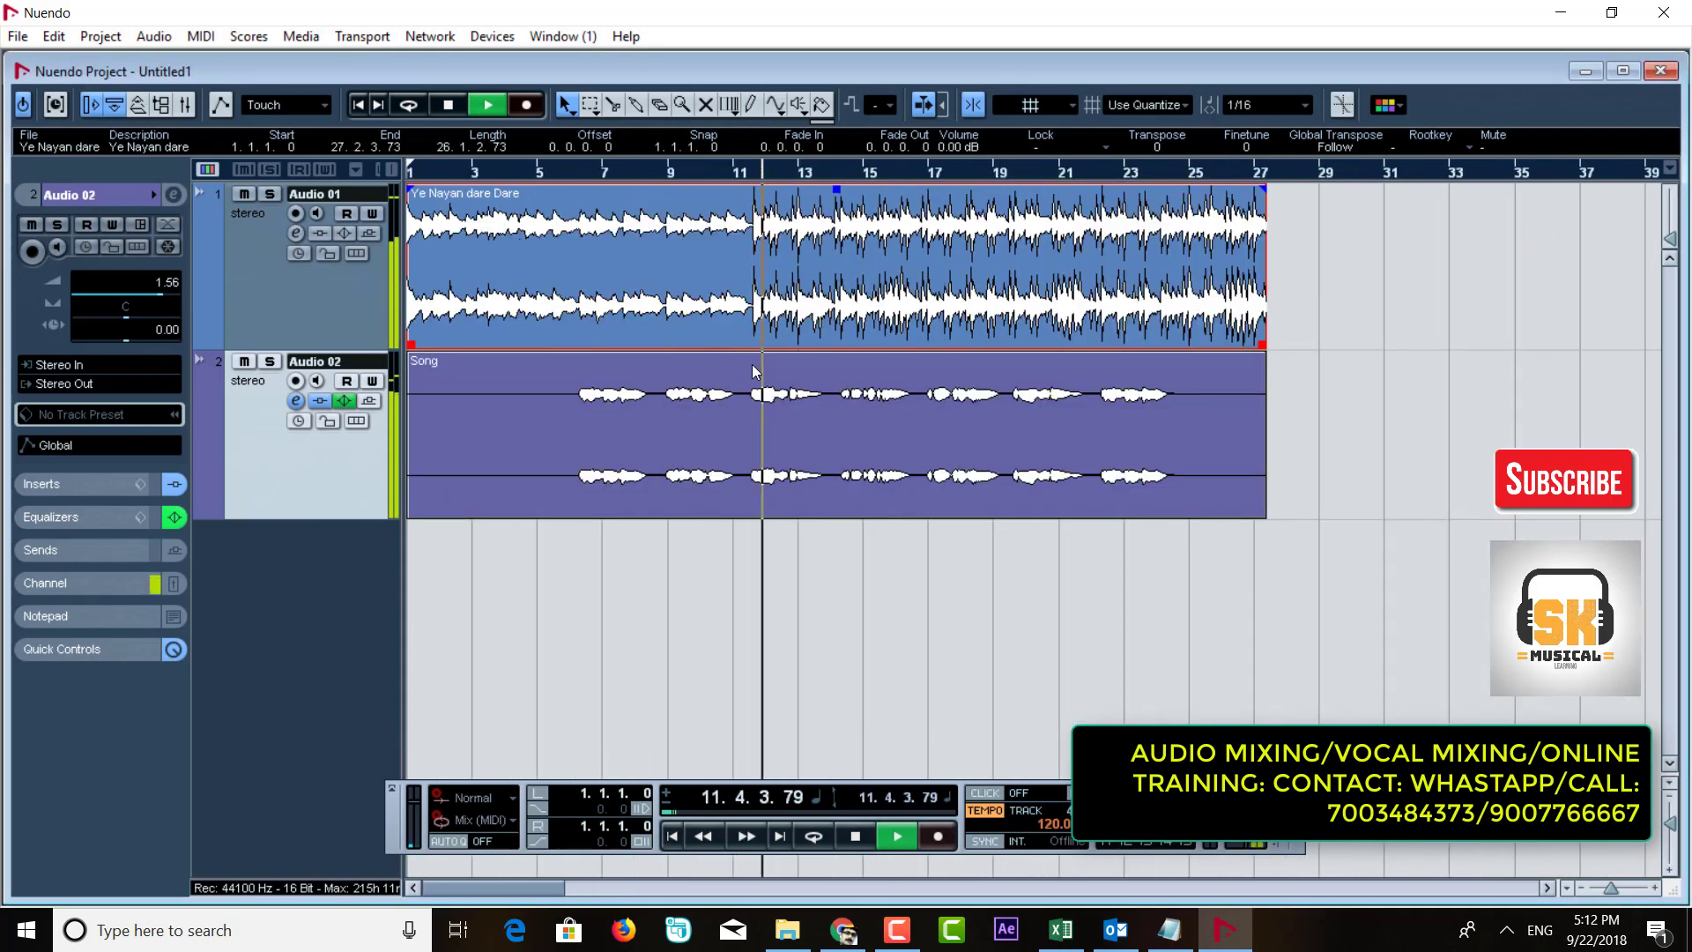
pyautogui.click(297, 401)
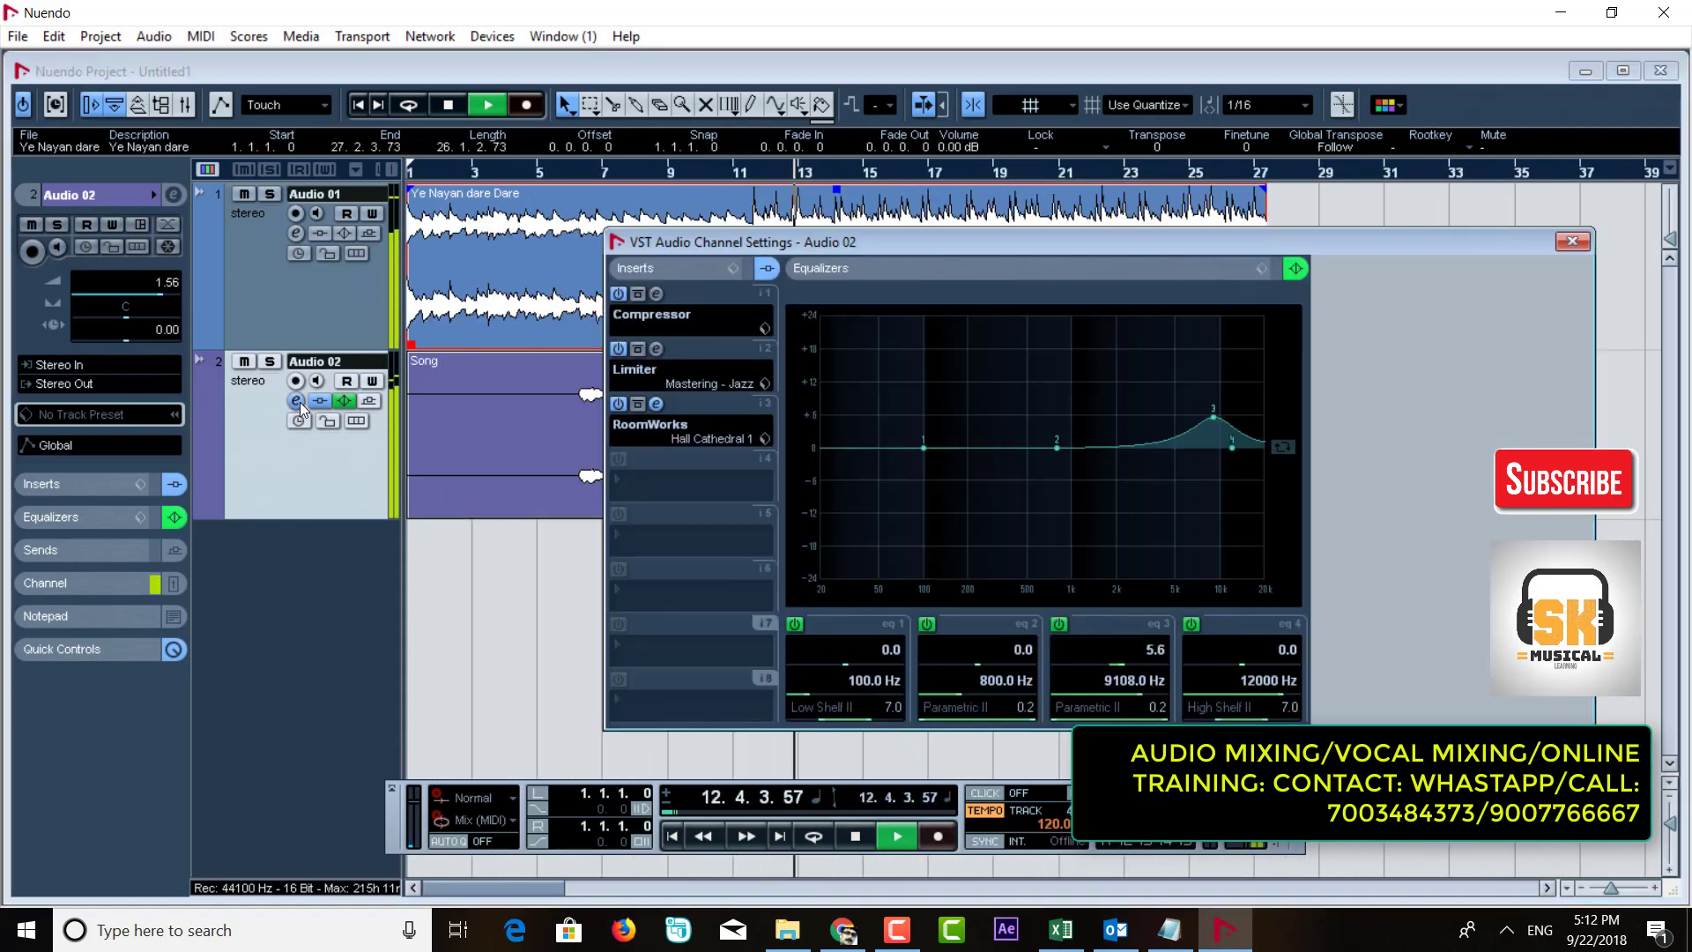
pyautogui.click(655, 404)
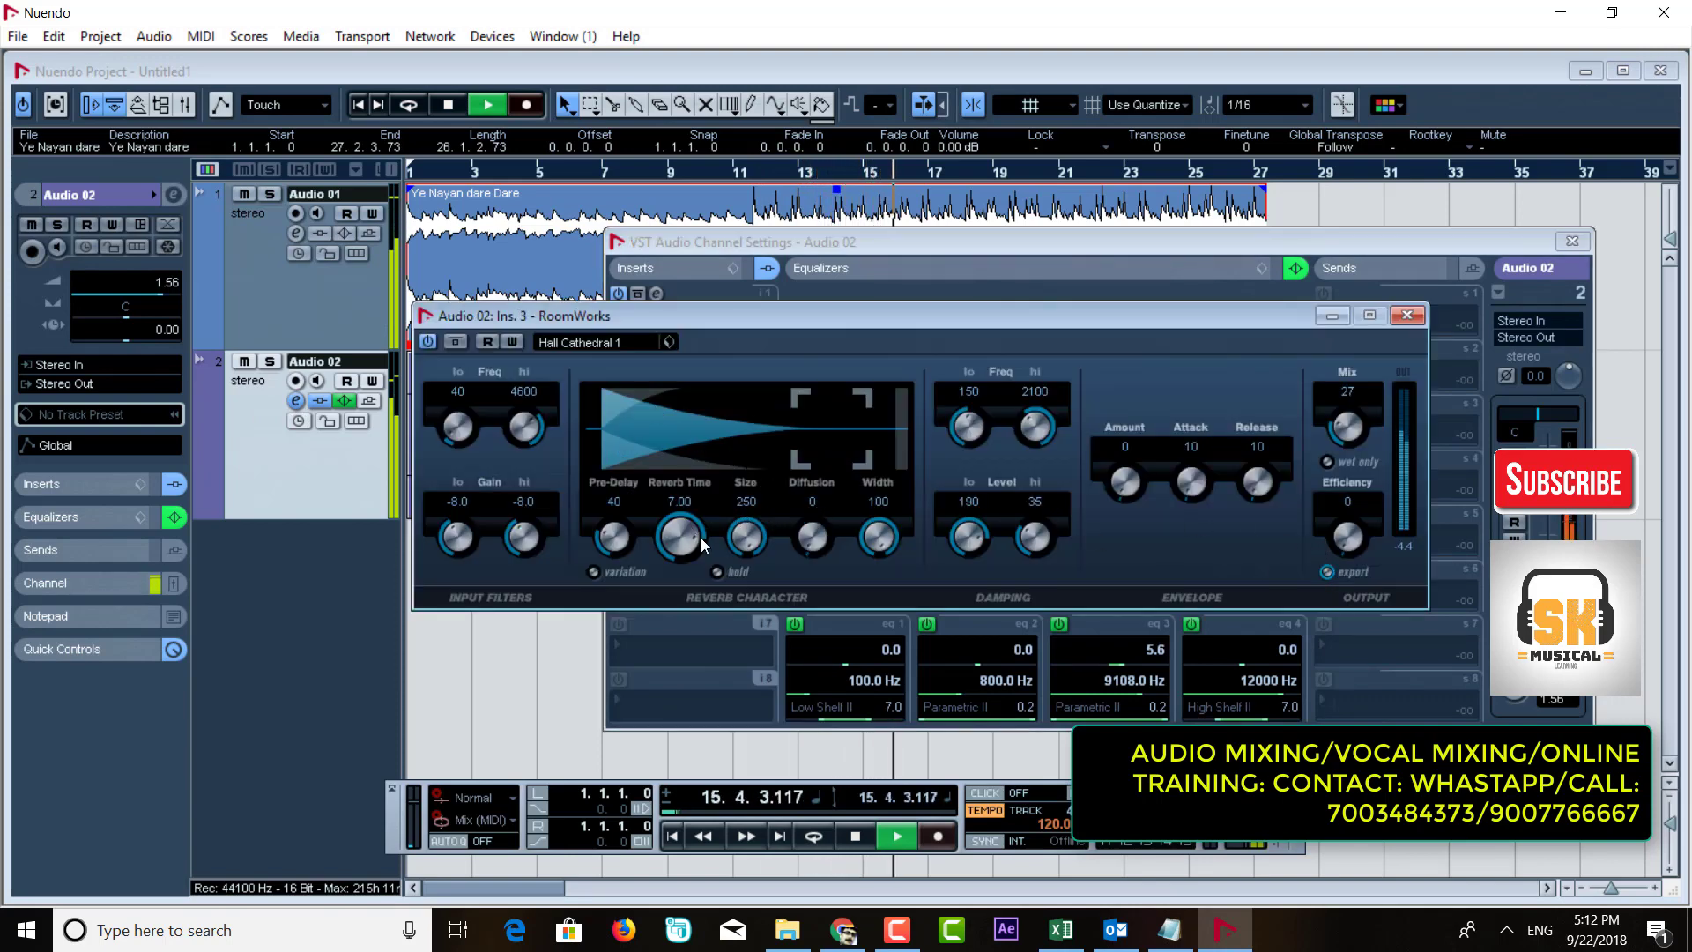
# Step: Set the RoomWorks reverb time to 2.06 and the width to 67, and close the reverb window
pyautogui.moveTo(702, 545); pyautogui.dragTo(691, 519)
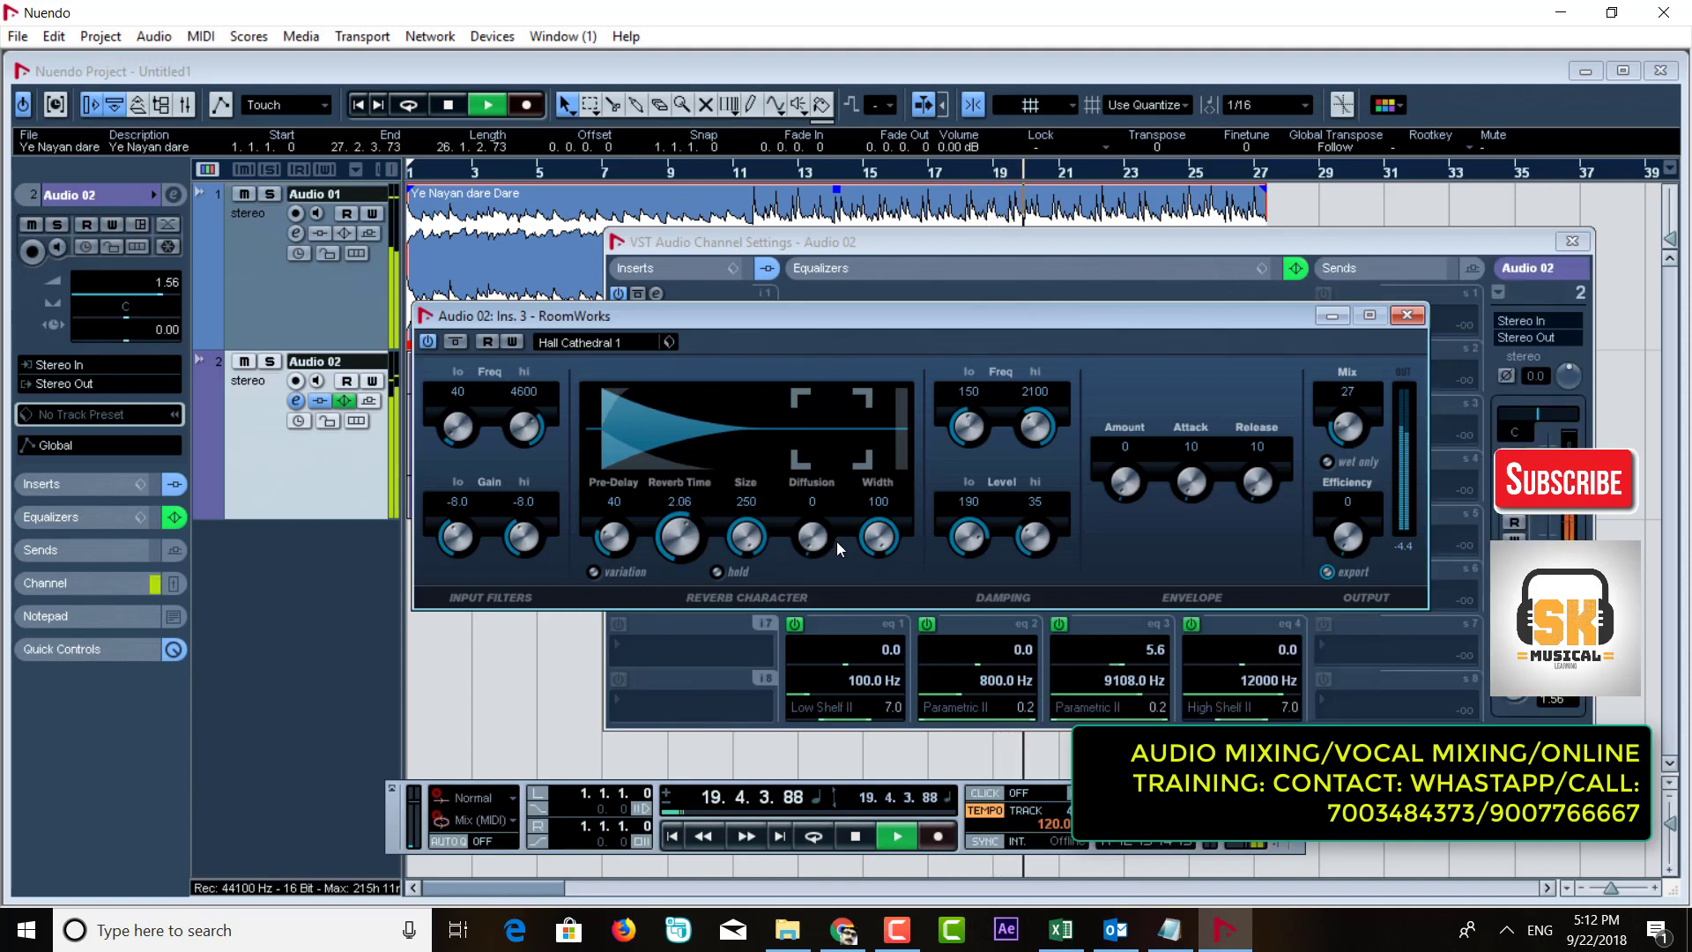
pyautogui.moveTo(879, 536); pyautogui.dragTo(907, 426)
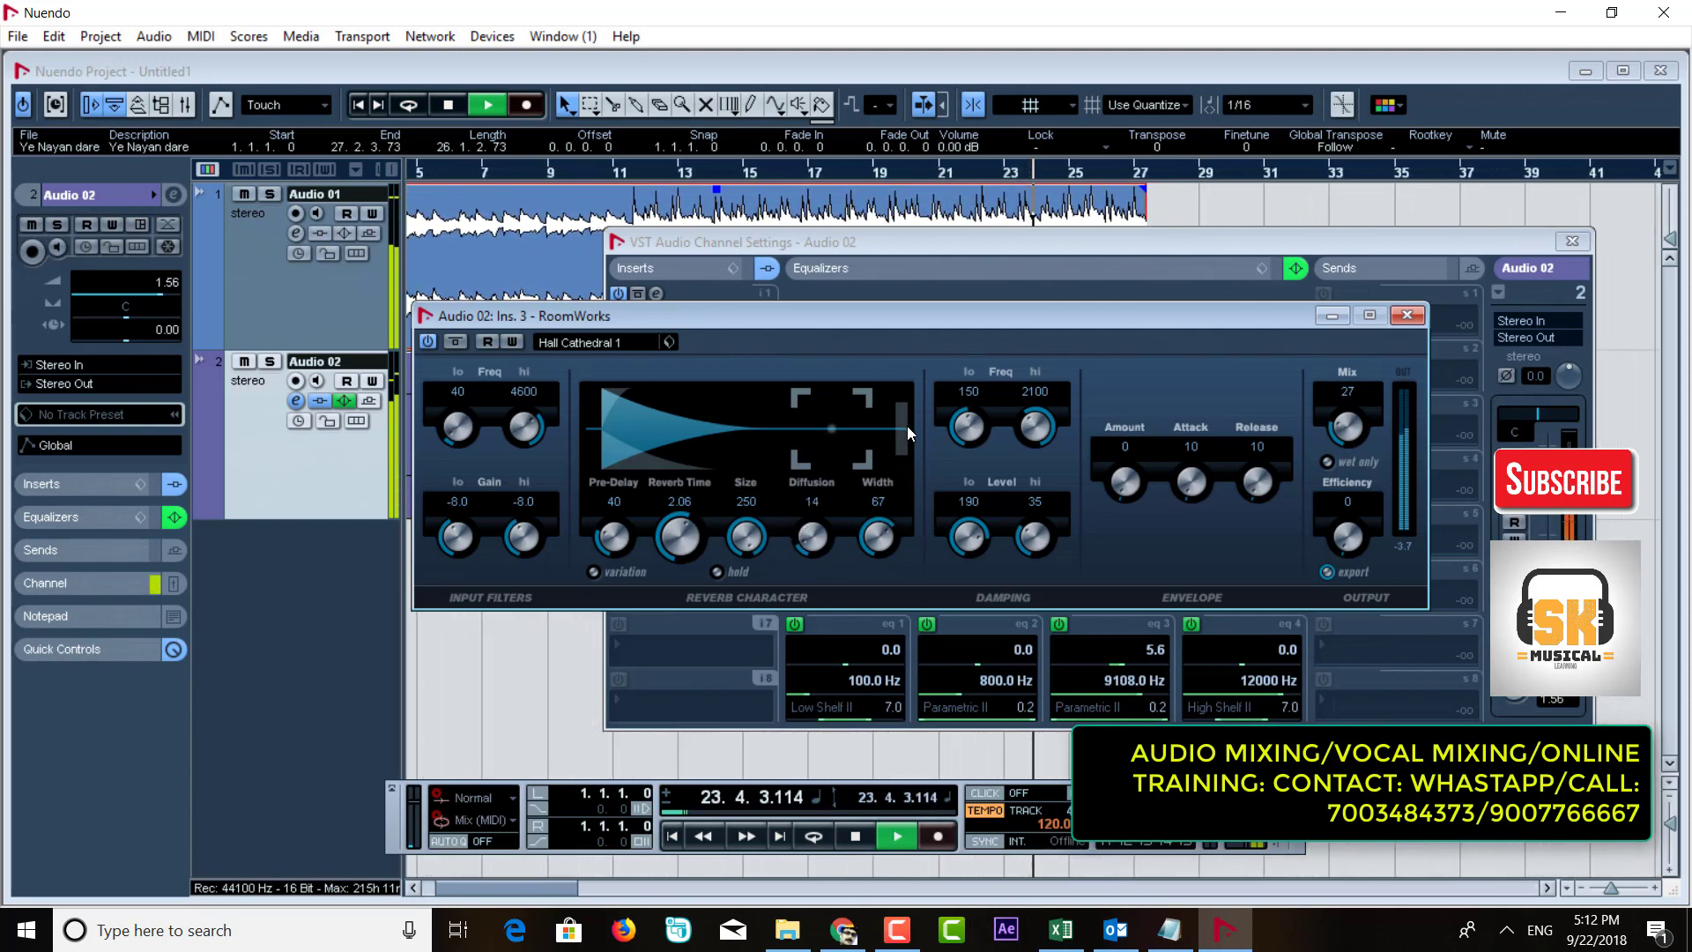
pyautogui.click(1406, 316)
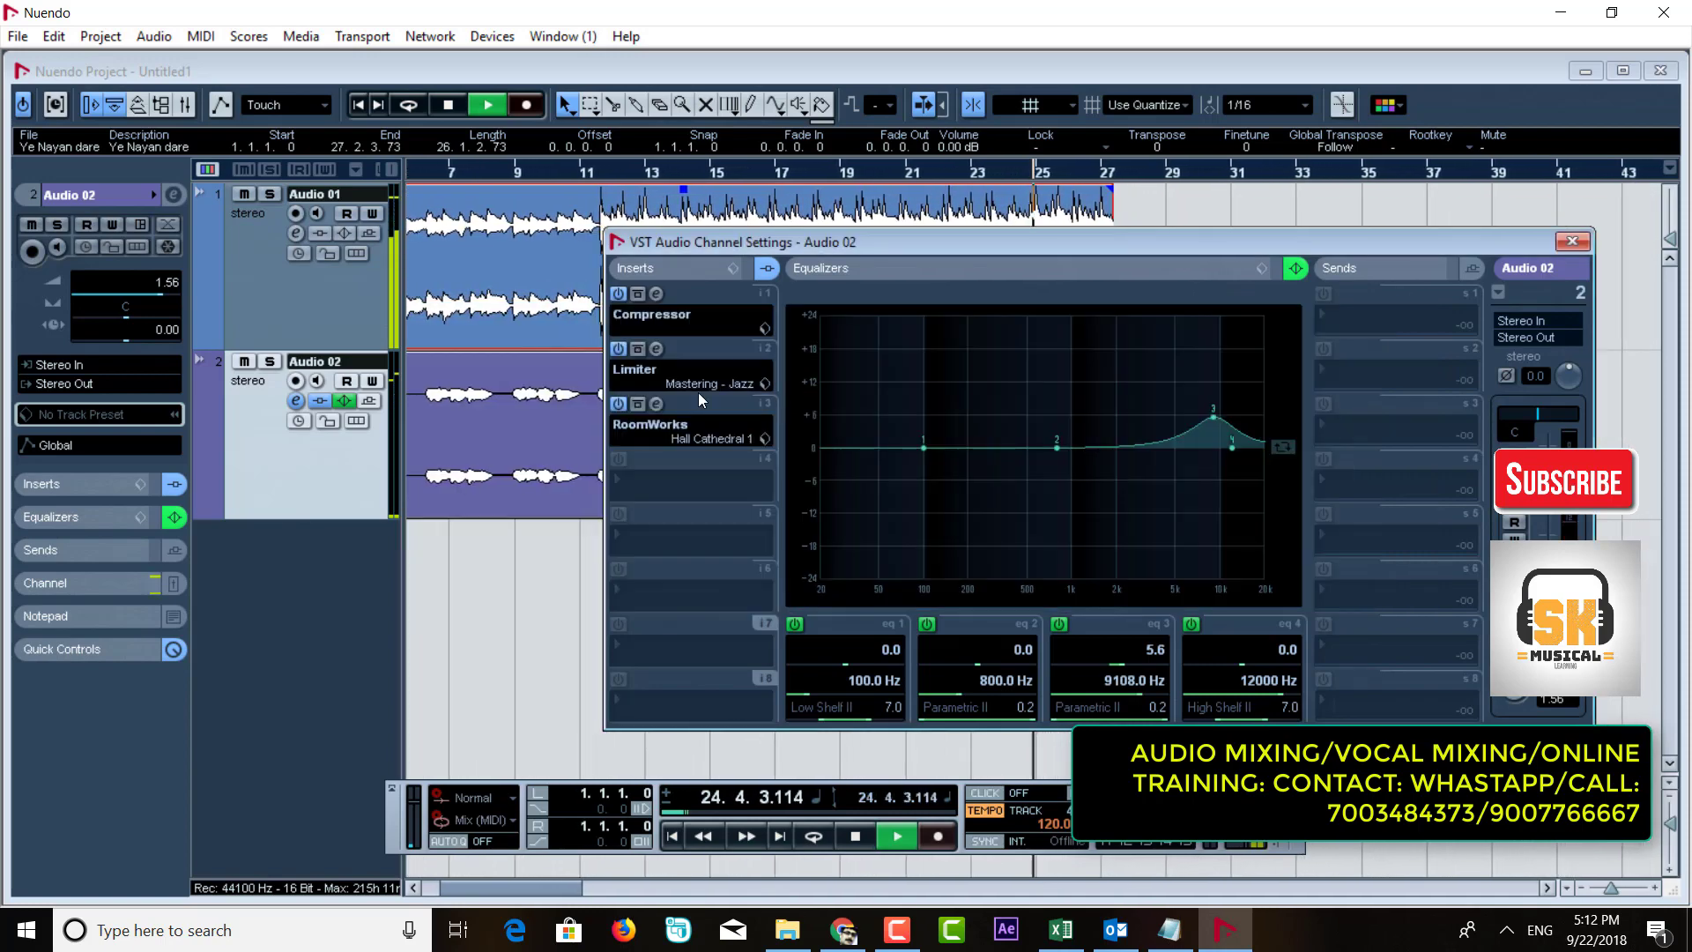
# Step: Stop playback and add StereoDelay to the fourth insert slot of Audio 02 with the Sweet Vocal Delay preset
pyautogui.press('space')
pyautogui.click(668, 479)
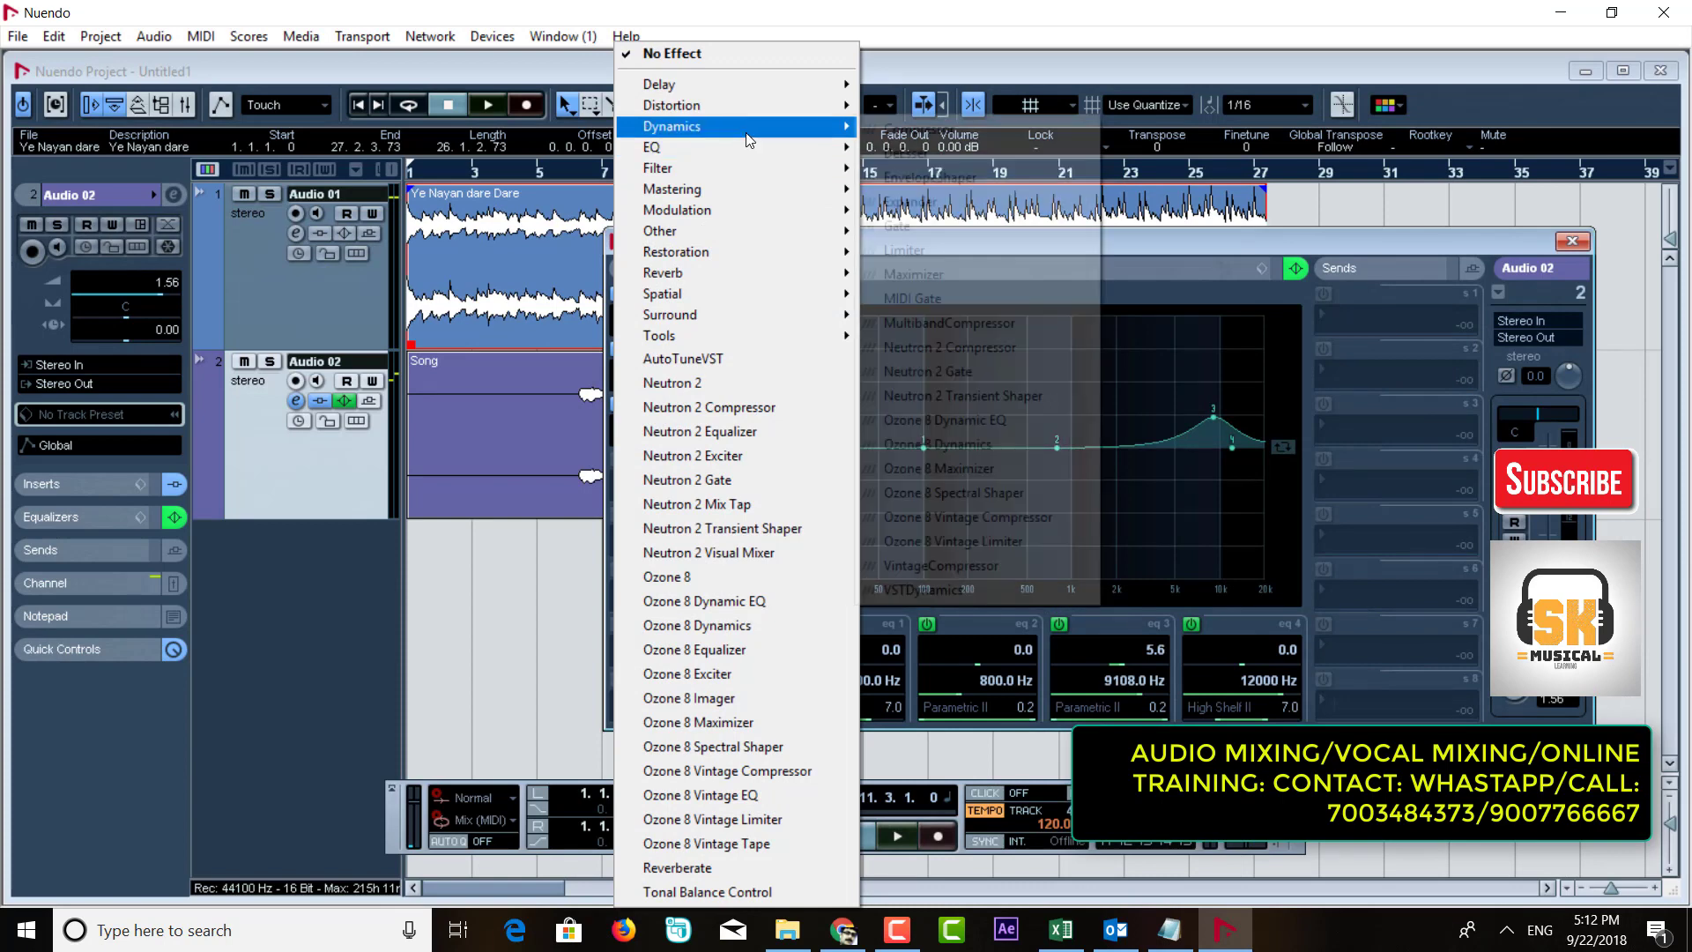
pyautogui.moveTo(721, 276)
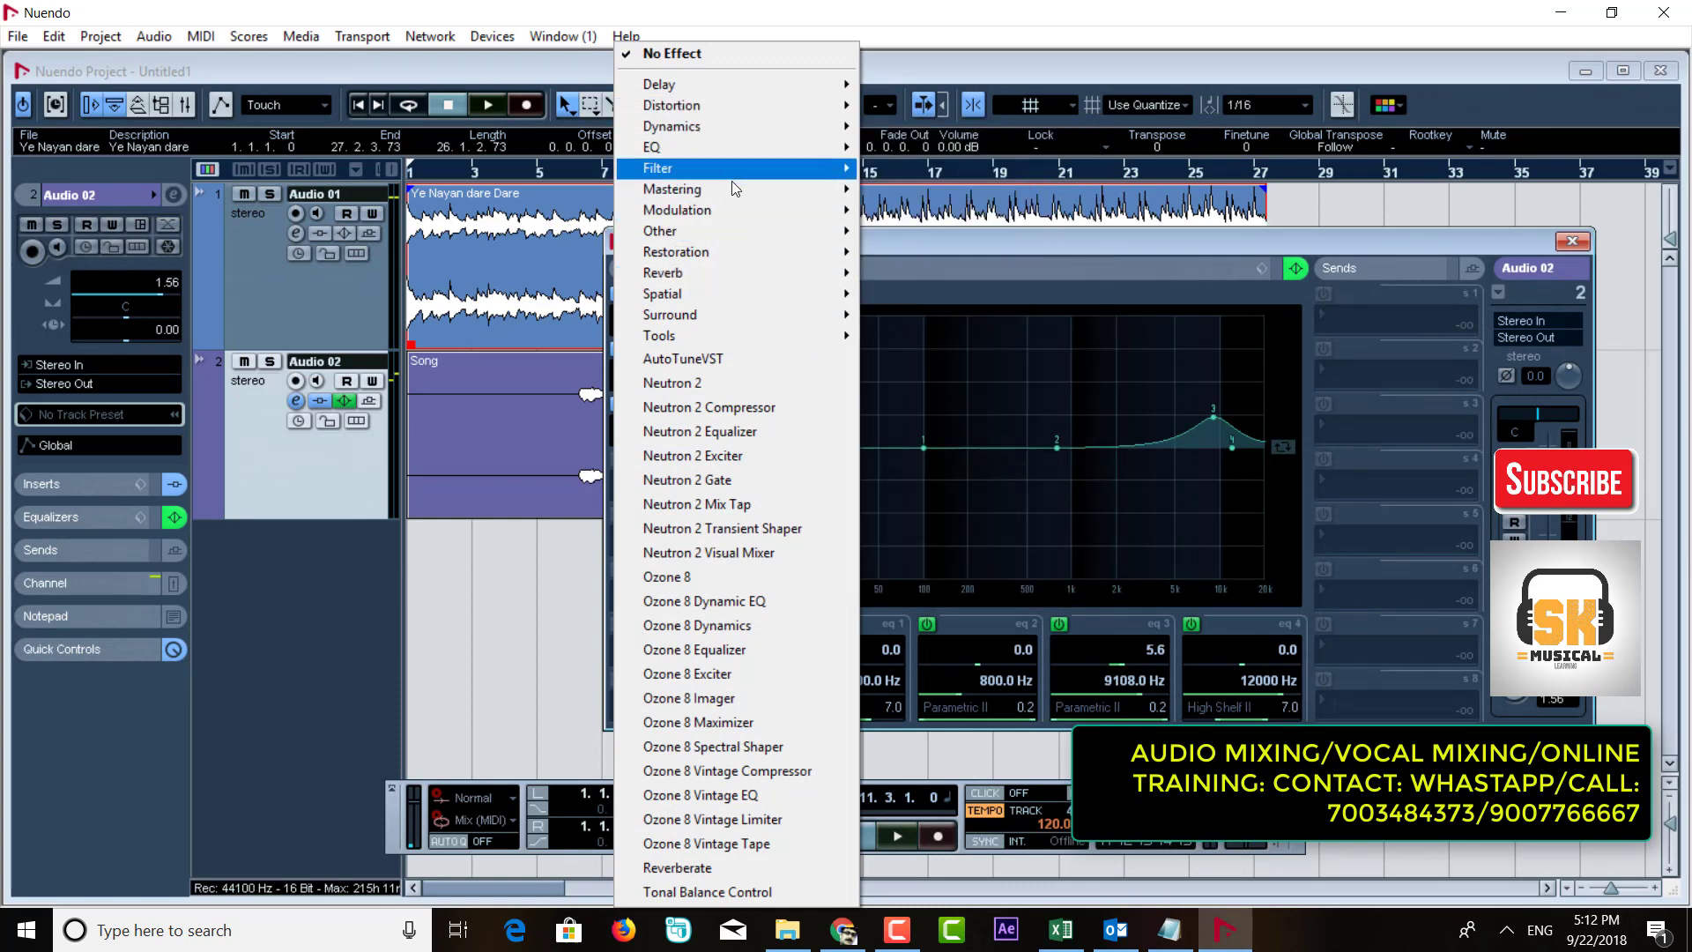
pyautogui.moveTo(731, 88)
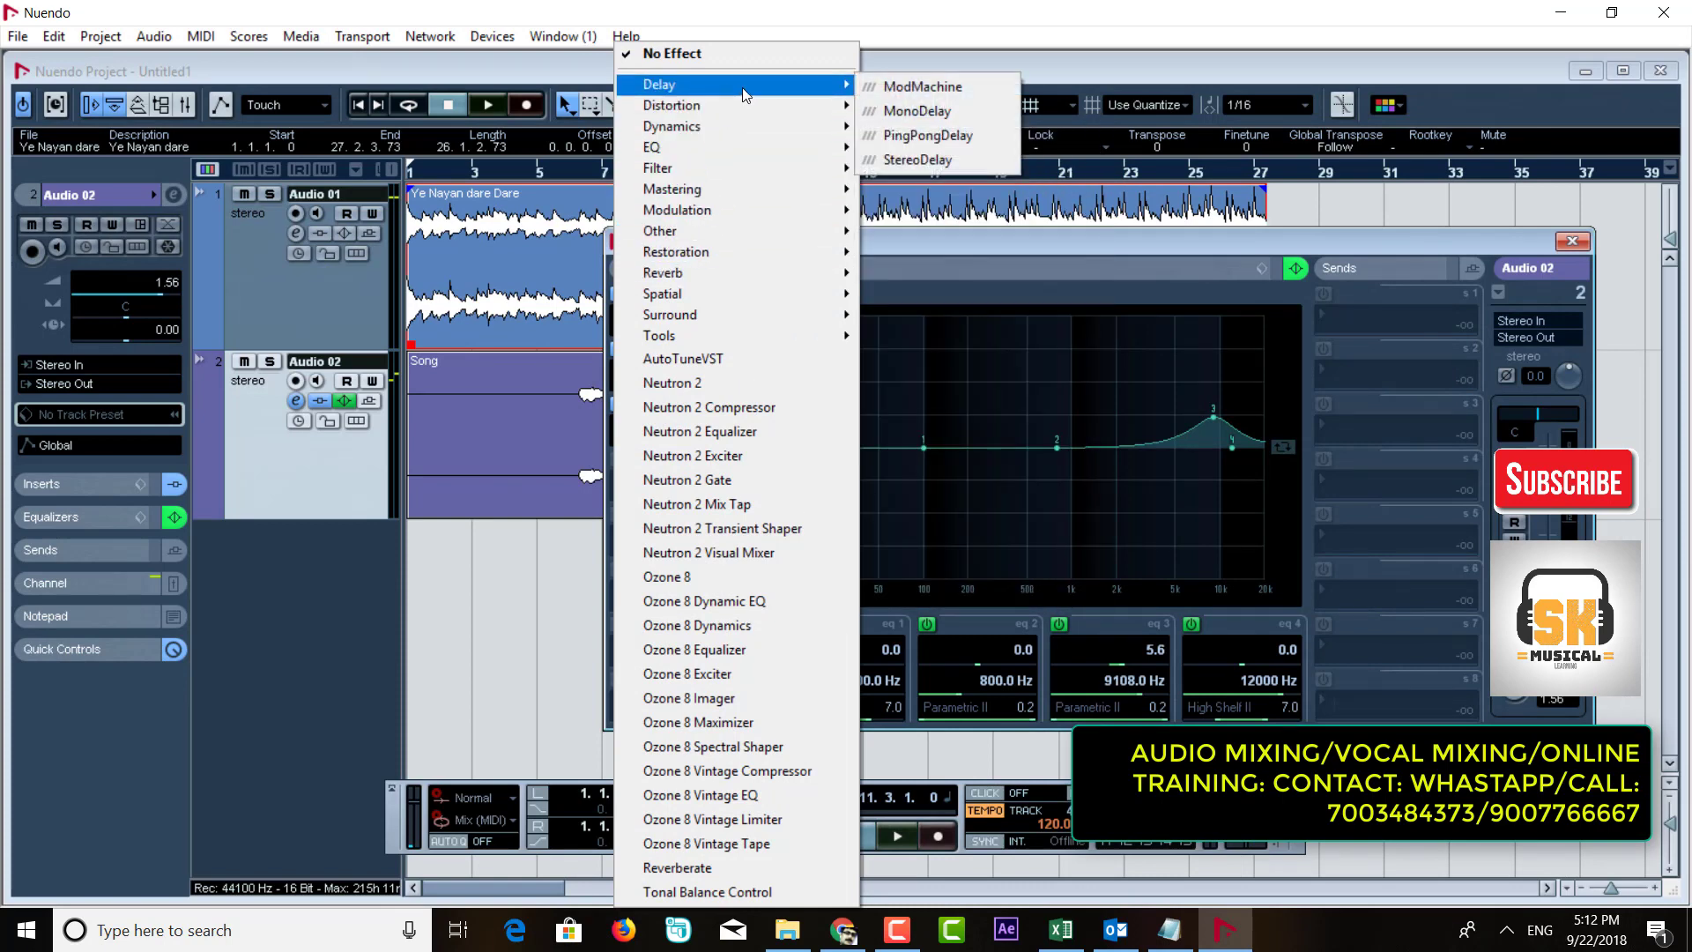
pyautogui.click(912, 164)
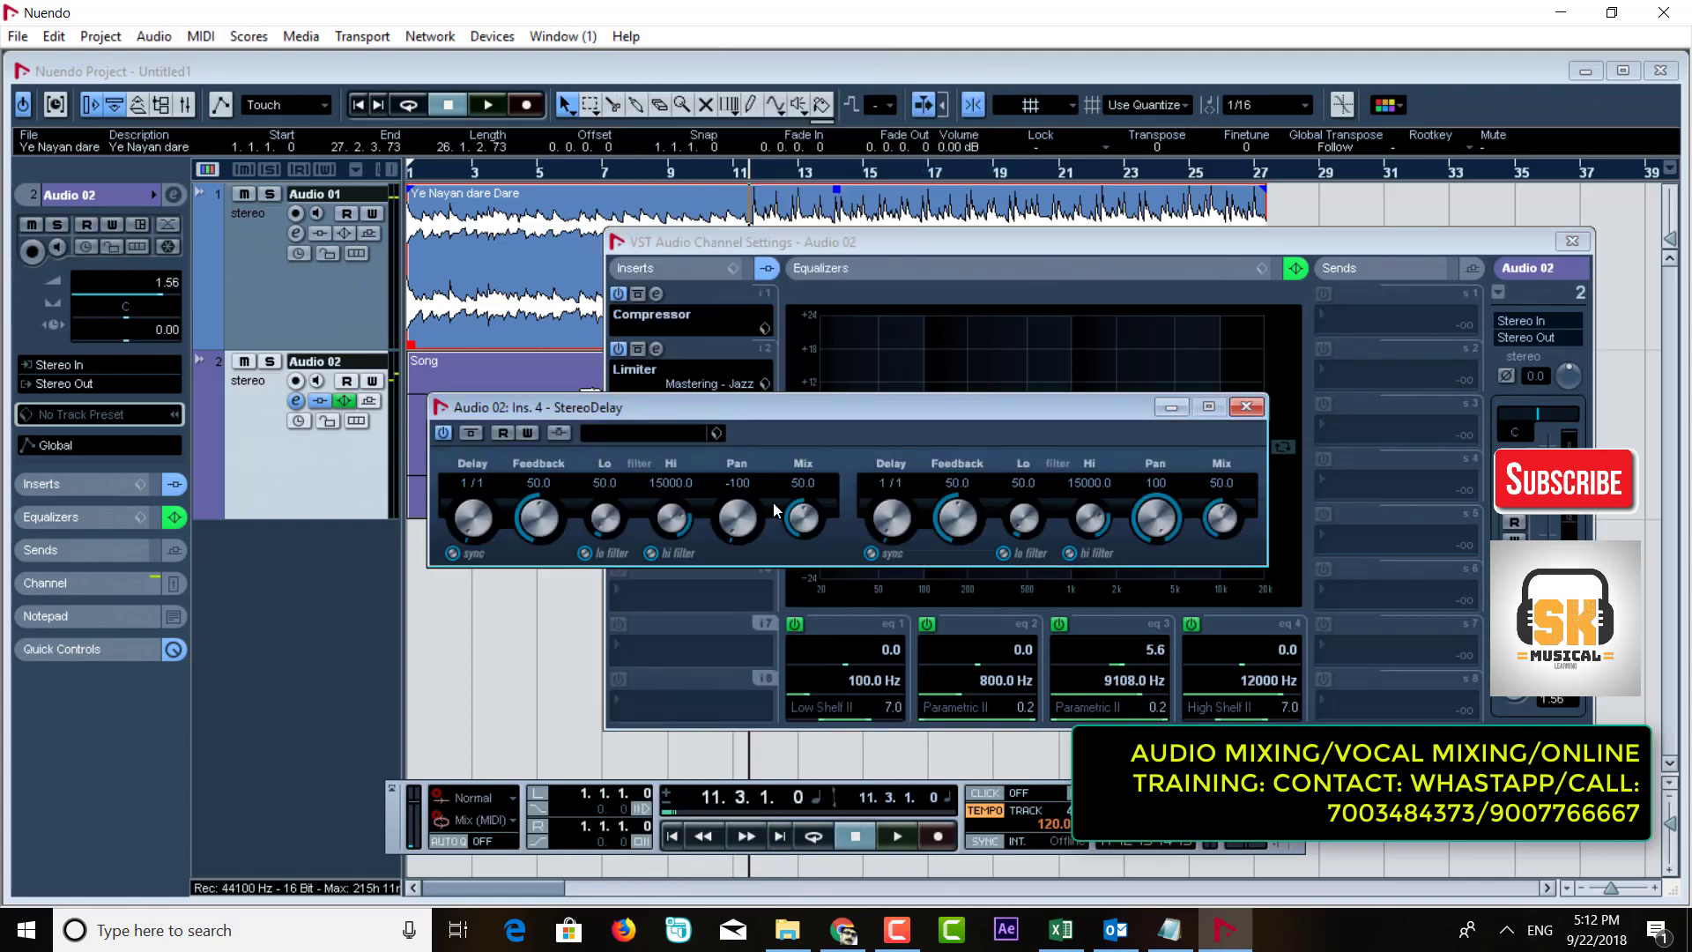
pyautogui.click(654, 432)
pyautogui.scroll(-5, 655, 709)
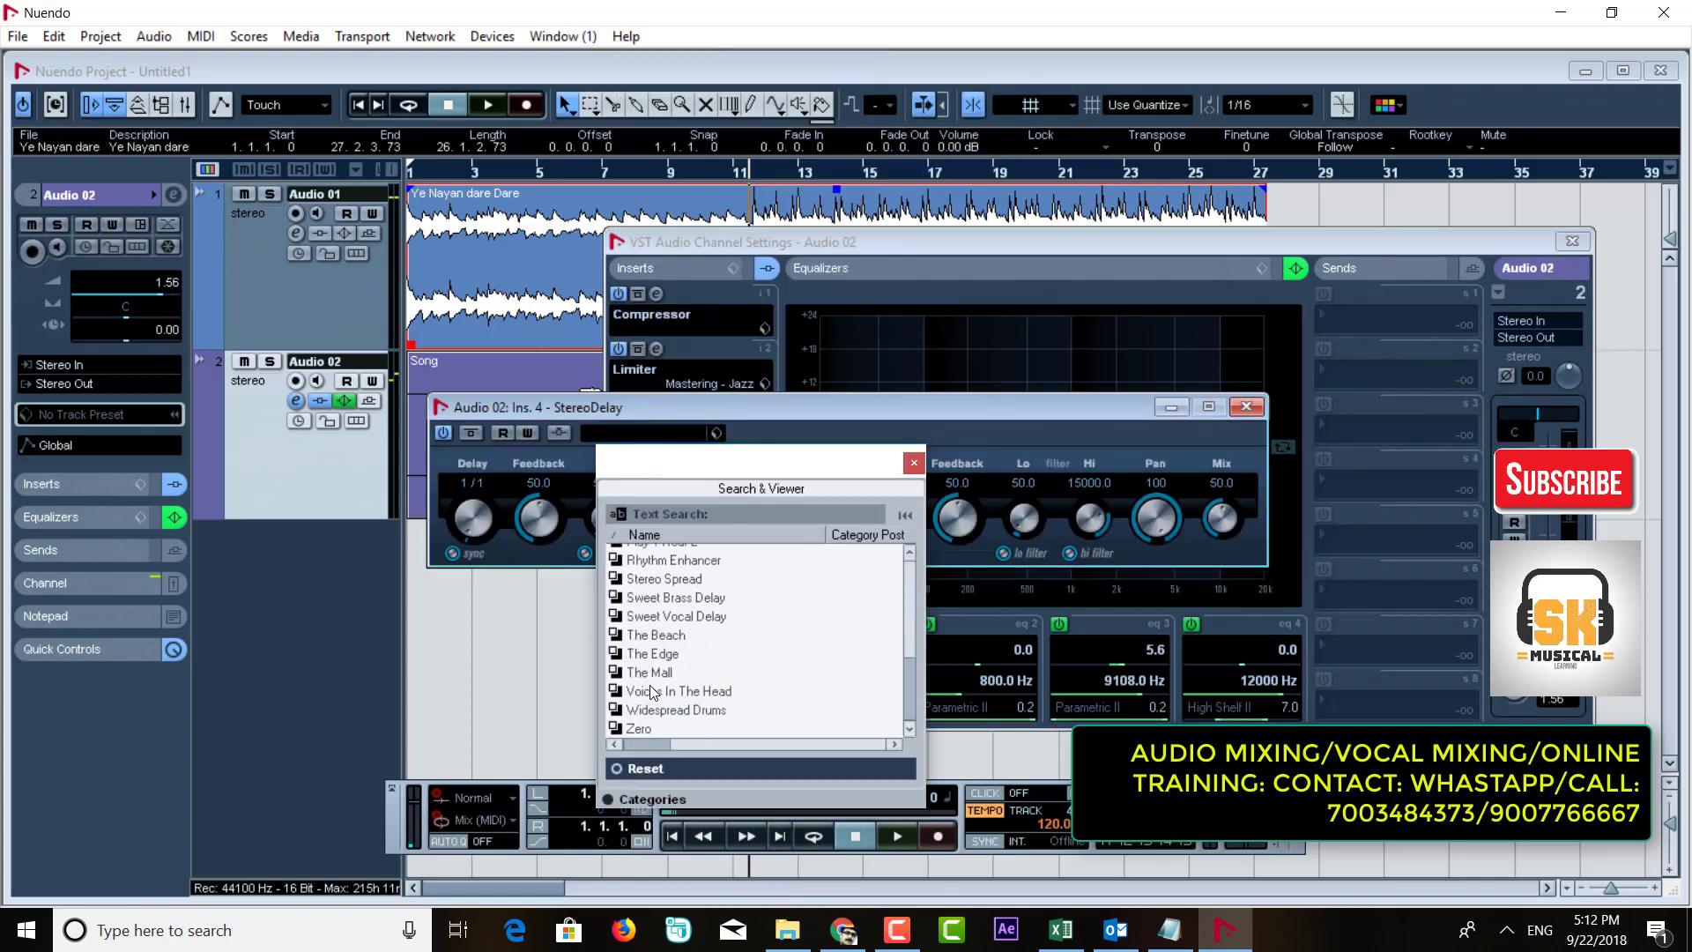
pyautogui.click(662, 617)
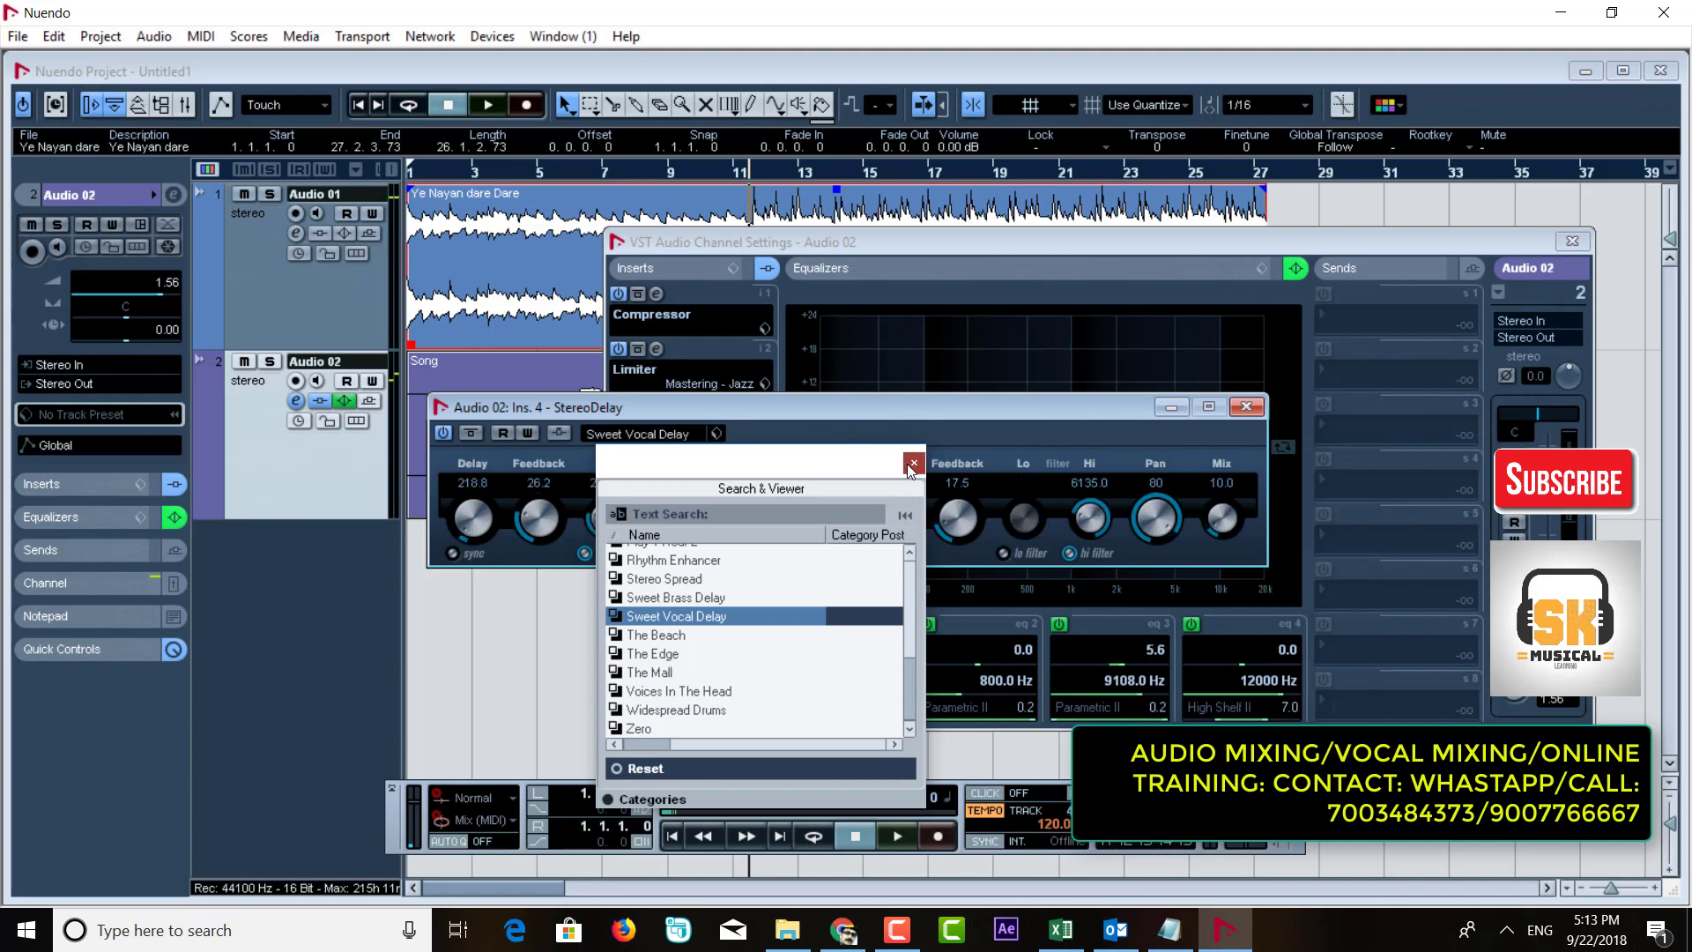
pyautogui.click(914, 464)
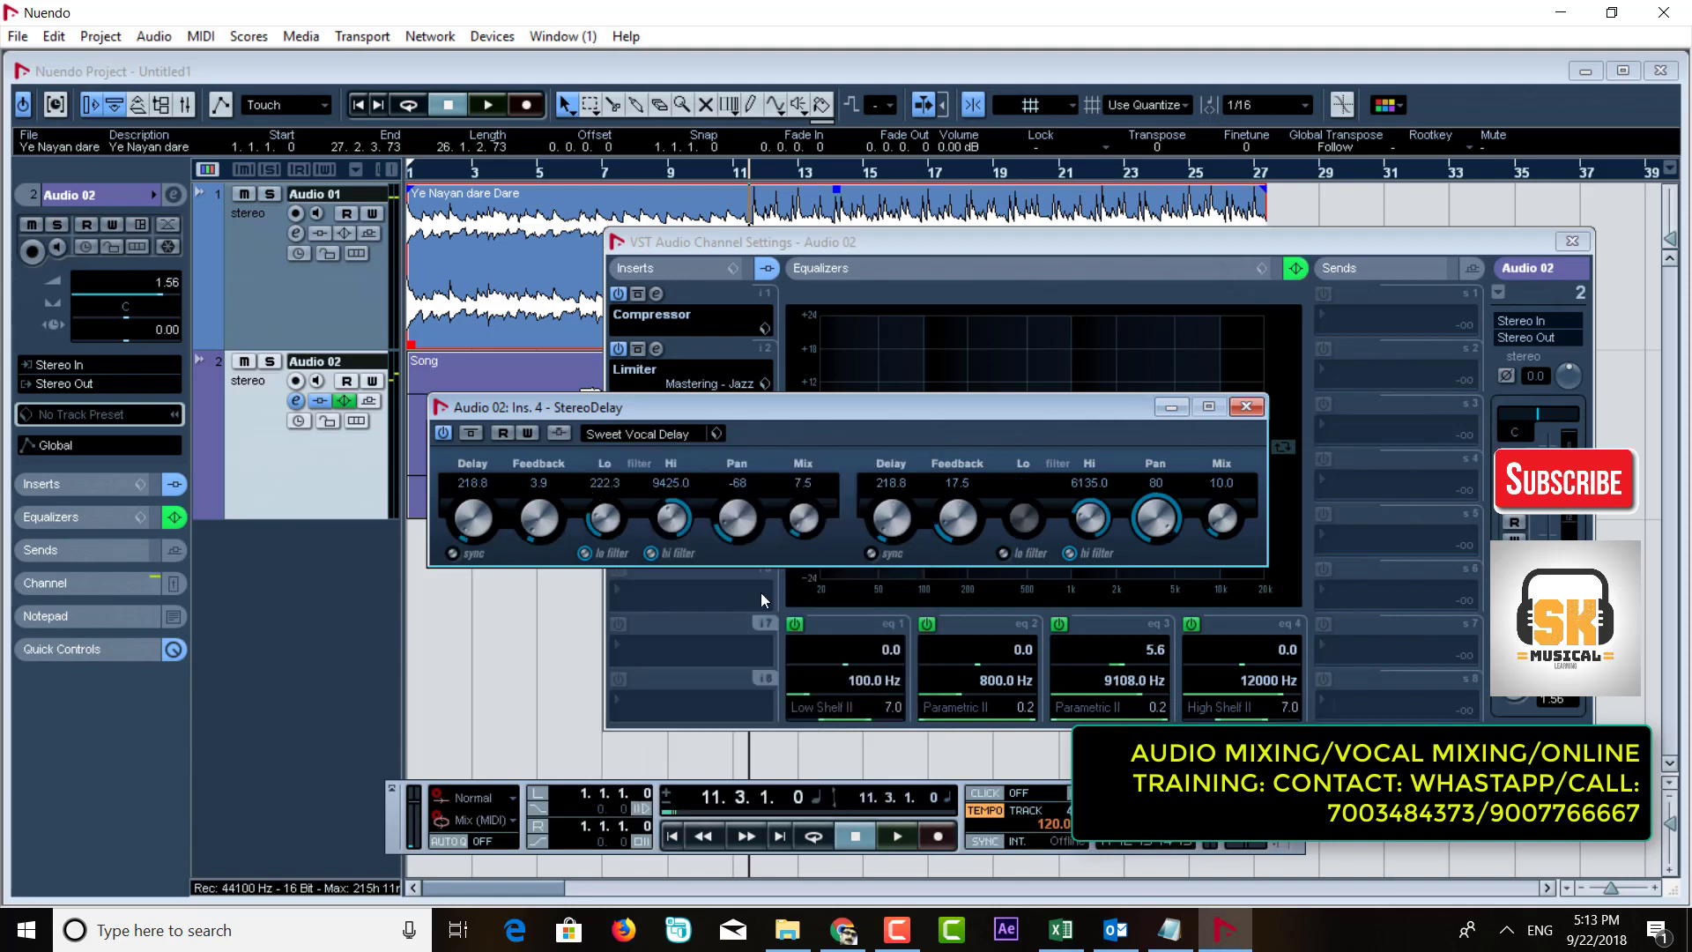
# Step: Set the second delay line's feedback to 7.5, start playback and close the StereoDelay window
pyautogui.moveTo(938, 525); pyautogui.dragTo(939, 542)
pyautogui.press('space')
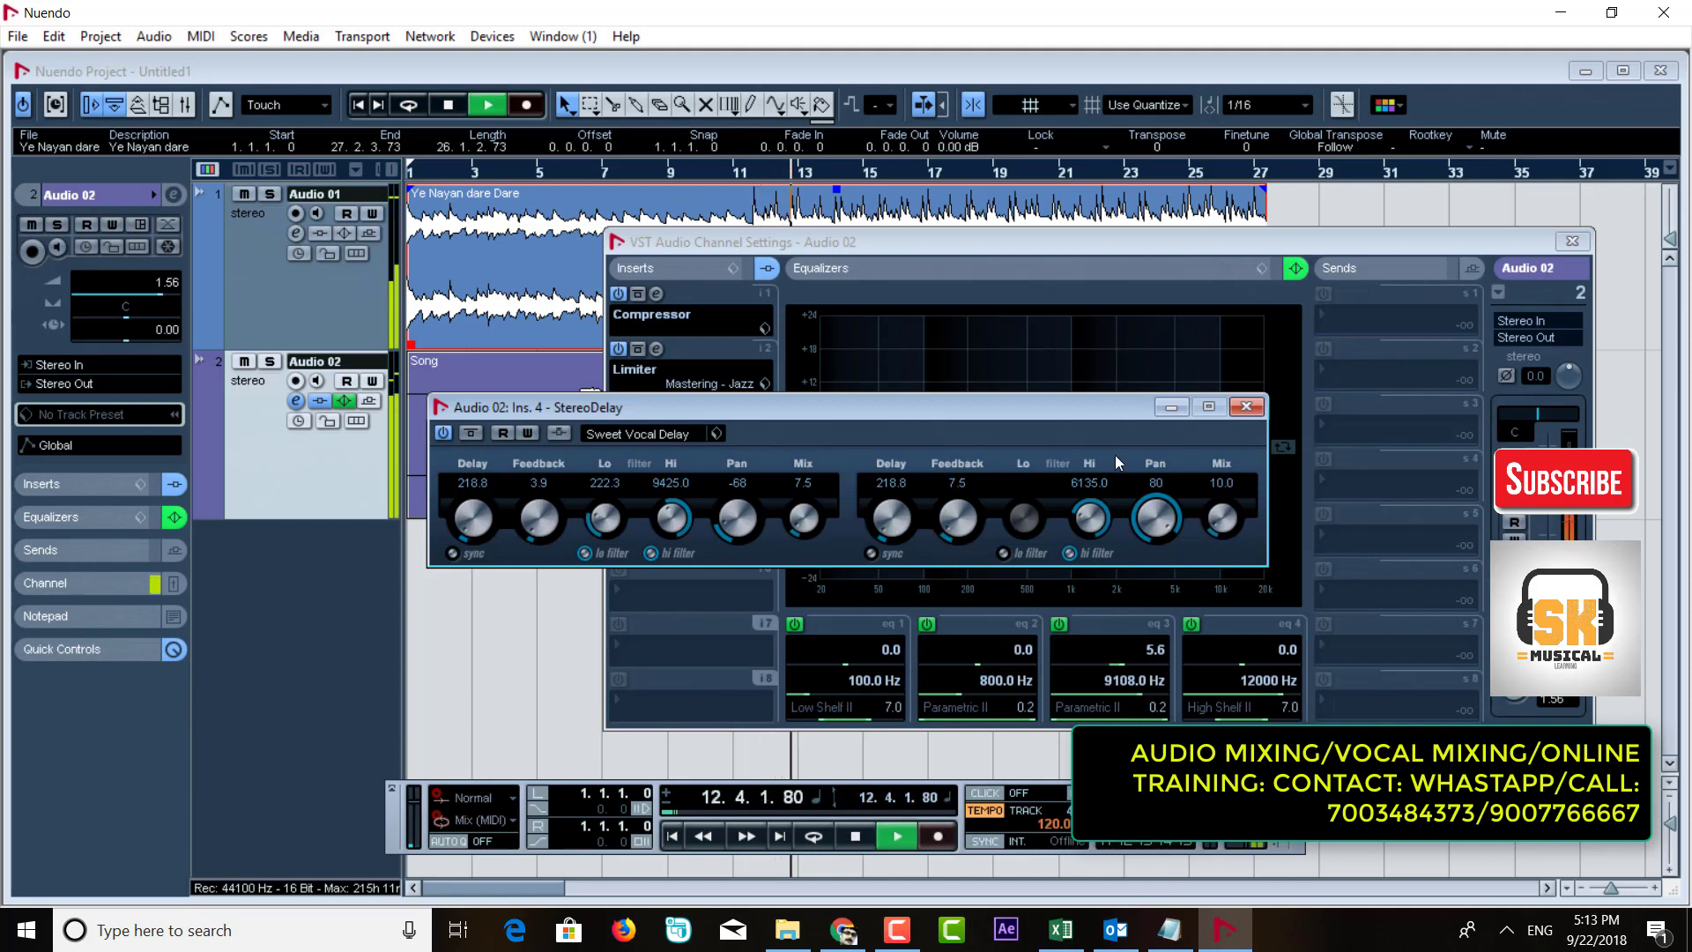
pyautogui.click(1246, 406)
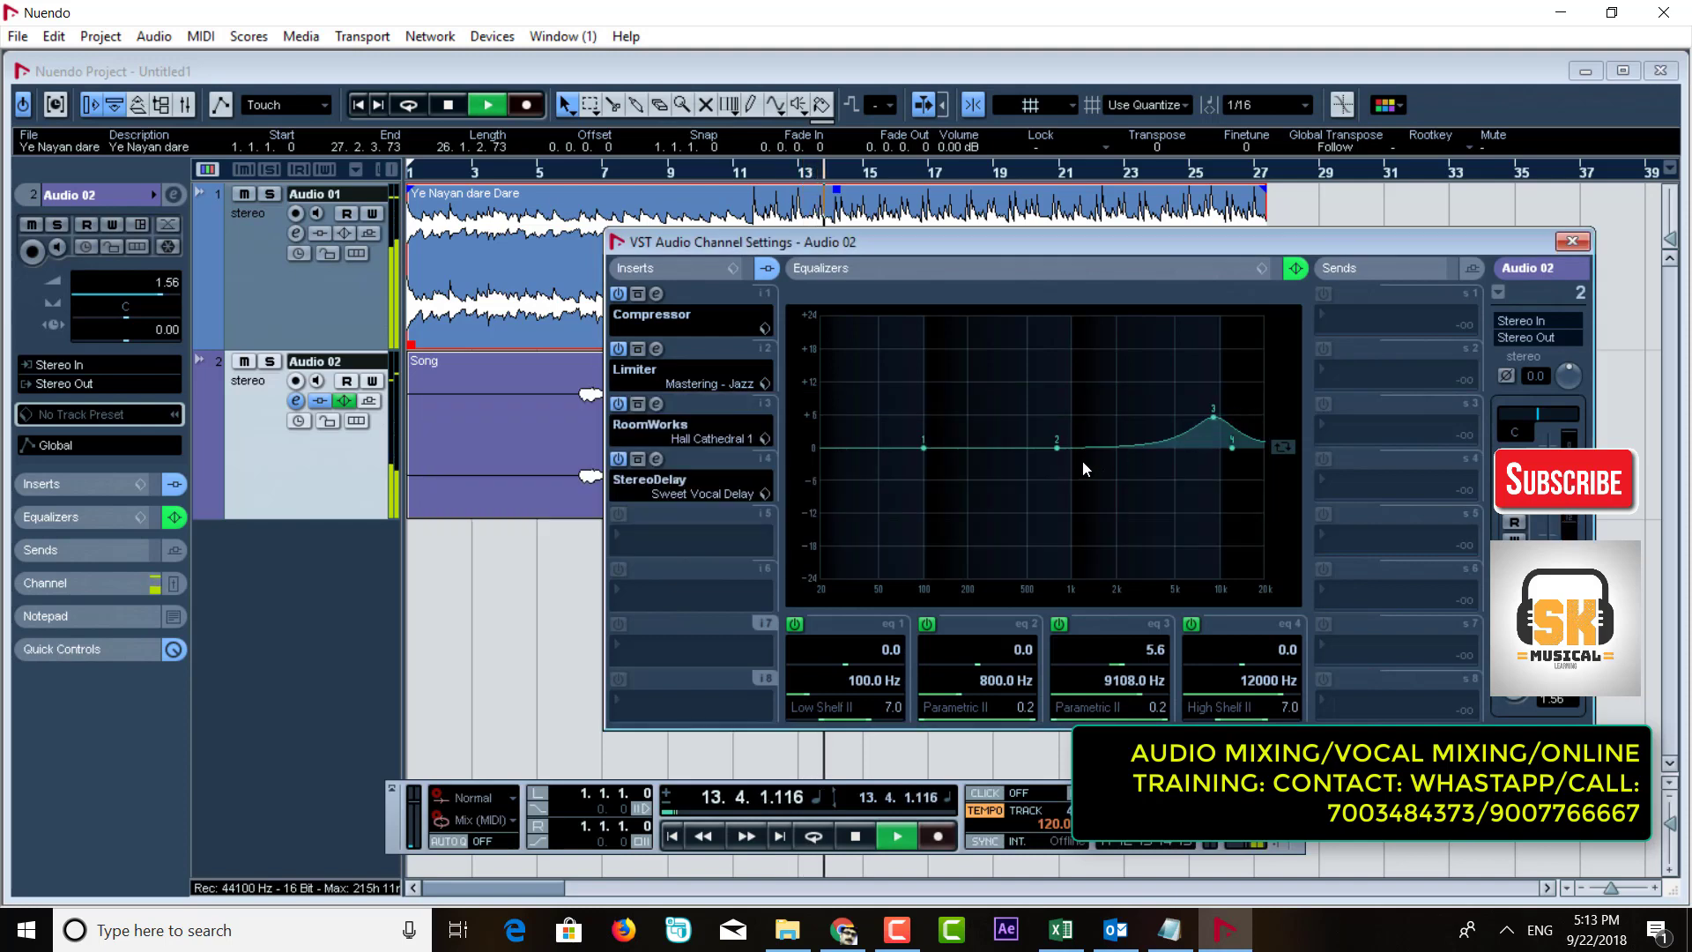
# Step: Set the Limiter output on Audio 02 to -2.0, close the channel settings and stop playback
pyautogui.click(655, 349)
pyautogui.moveTo(844, 457); pyautogui.dragTo(855, 468)
pyautogui.scroll(-5, 855, 468)
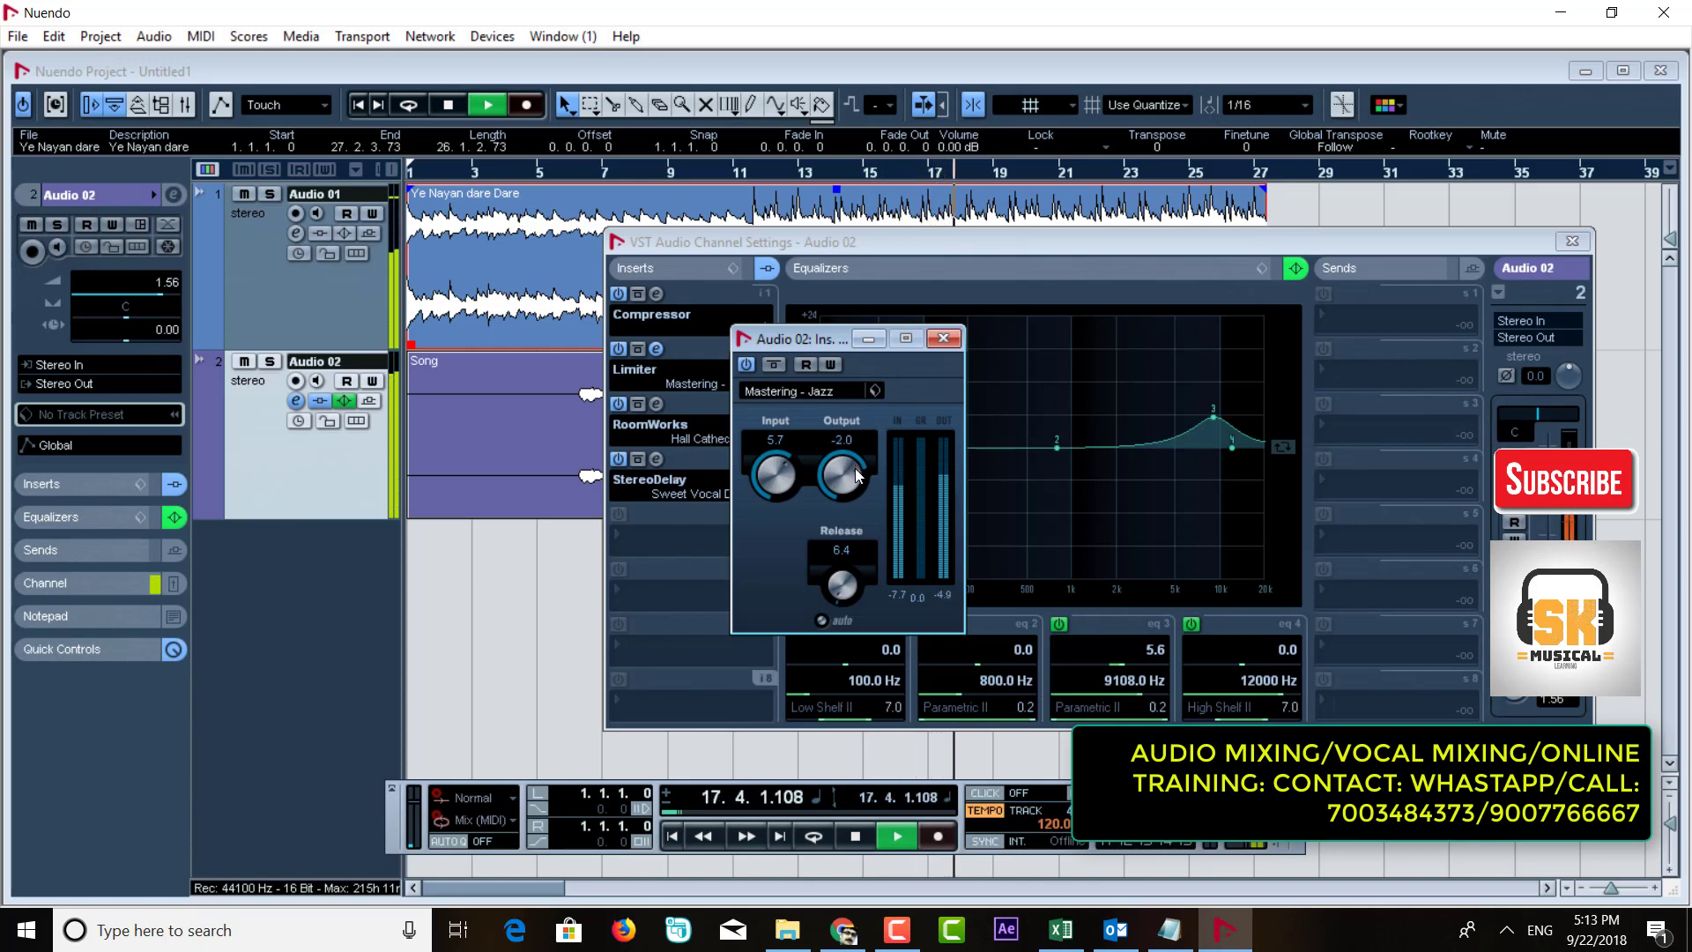
pyautogui.click(943, 338)
pyautogui.click(1567, 241)
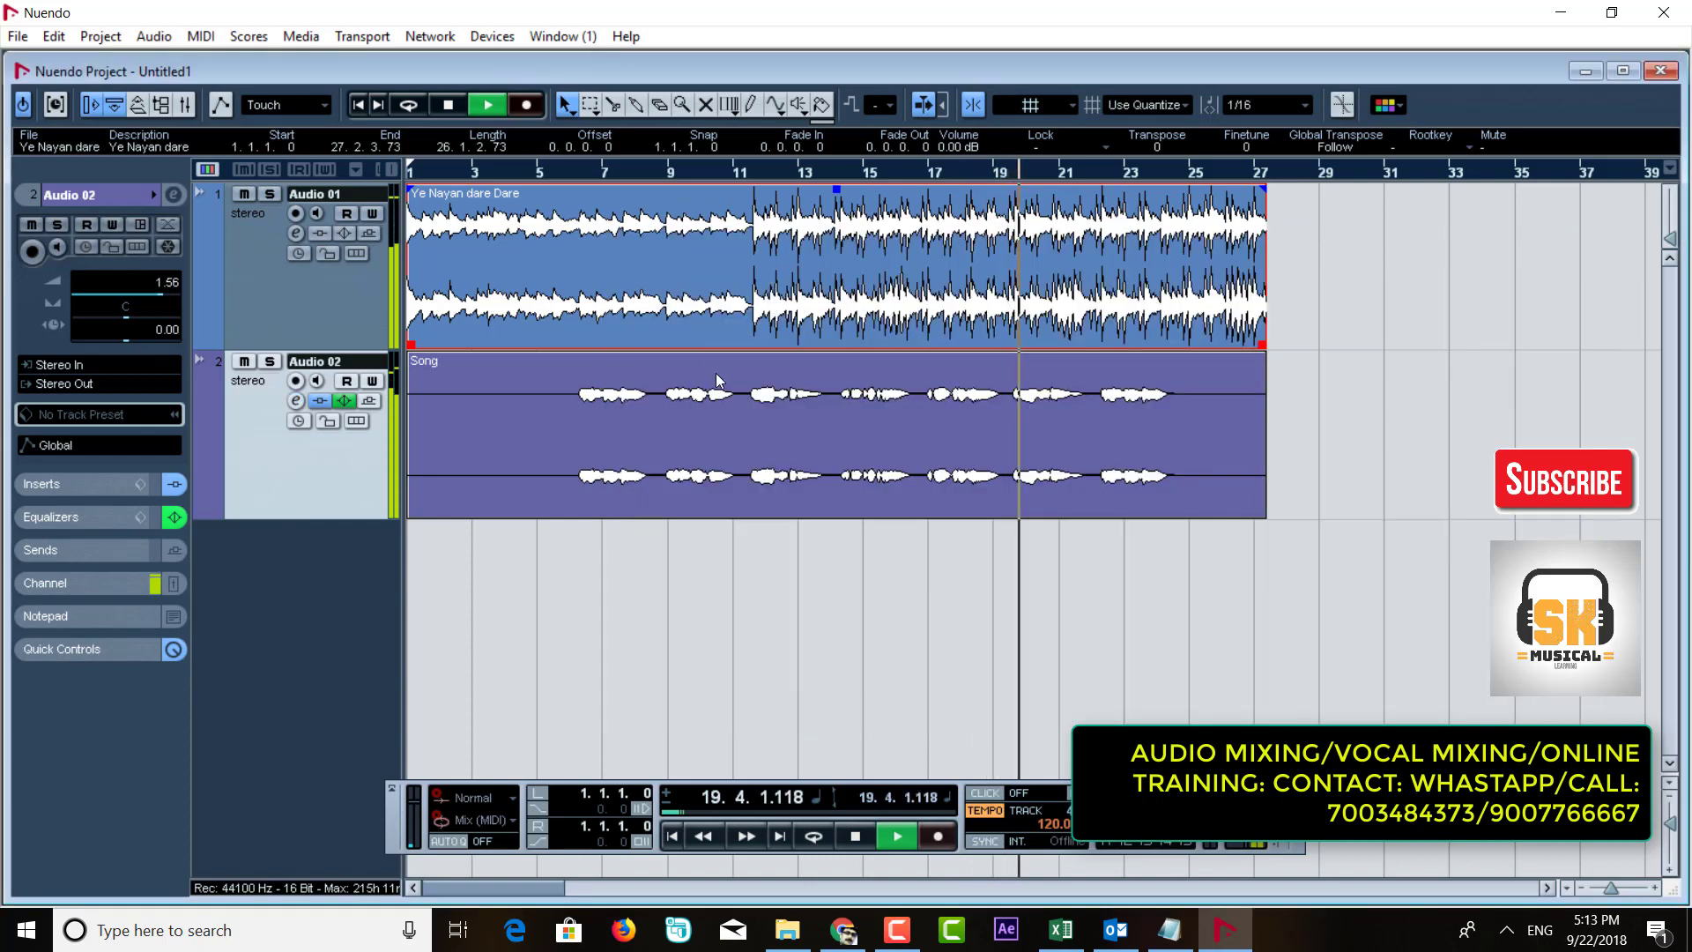
pyautogui.press('space')
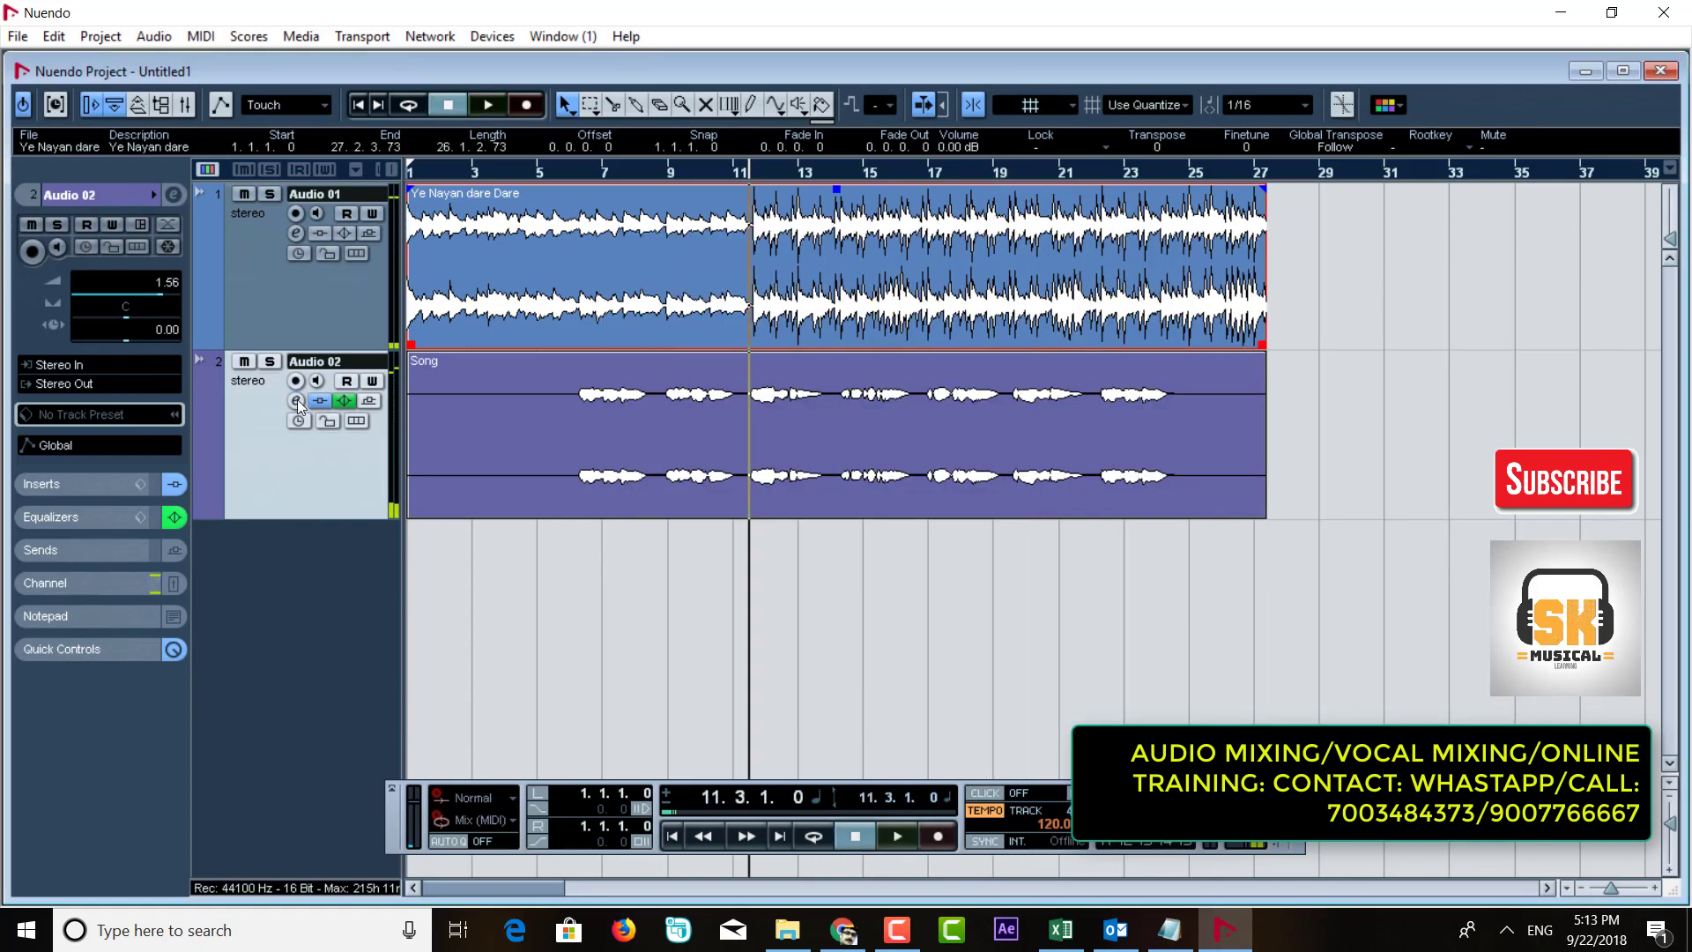
# Step: Add the UV22HR dither to the fifth insert slot of Audio 02 with 16 output bits and close its windows
pyautogui.click(296, 402)
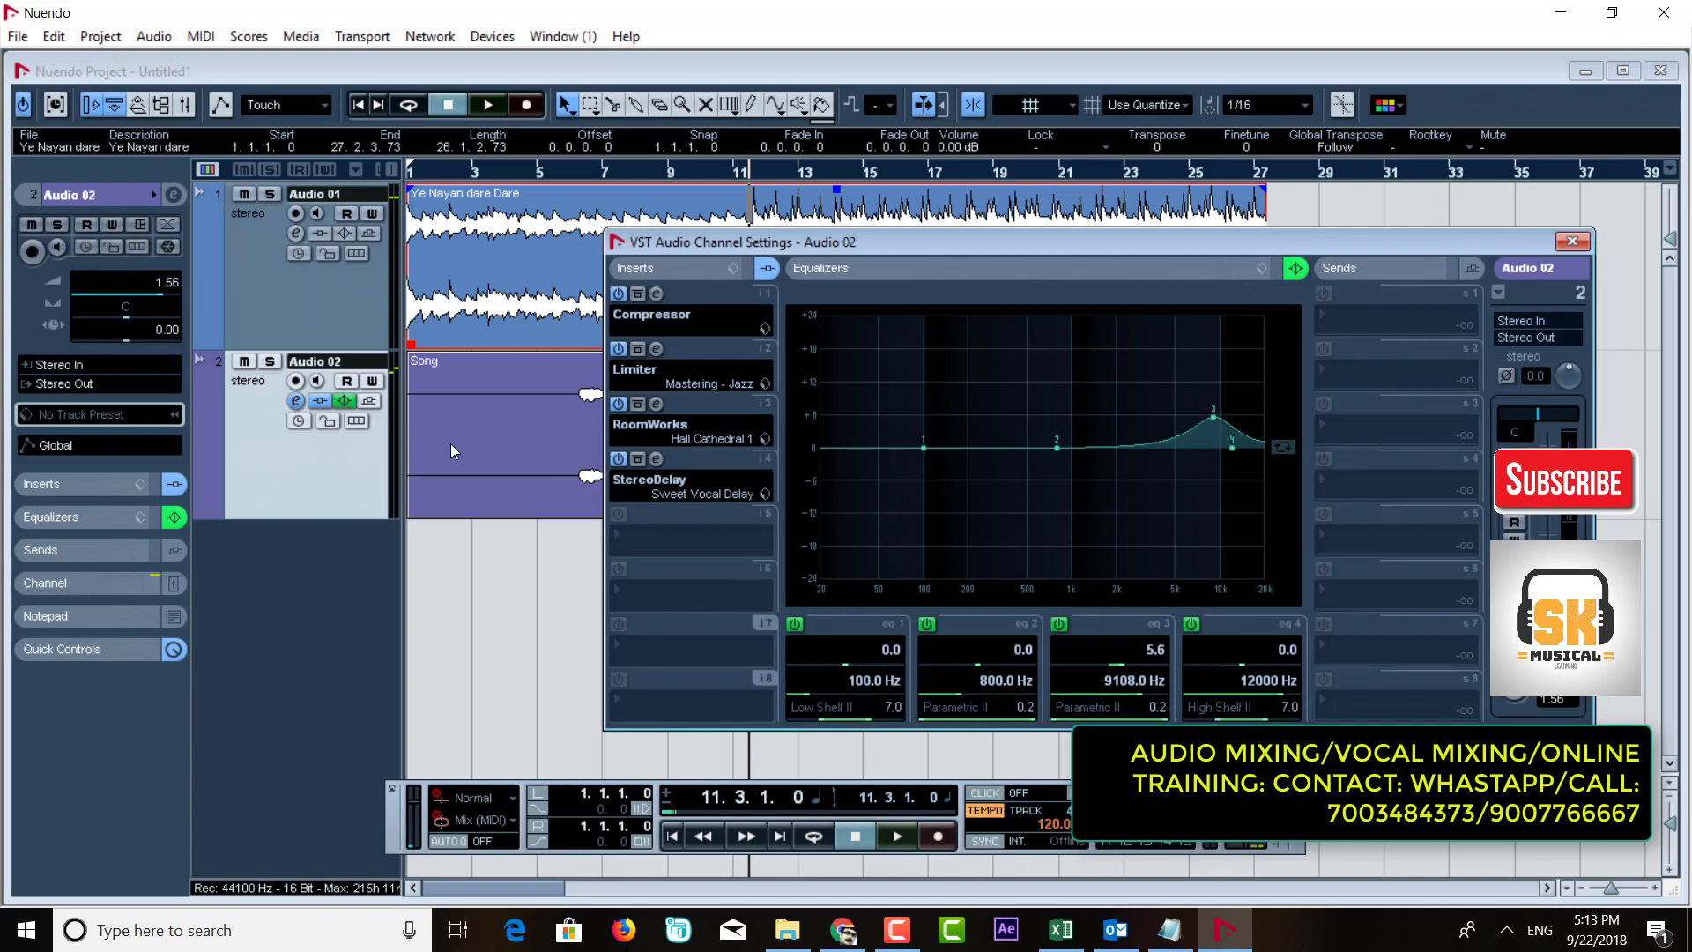
pyautogui.click(662, 541)
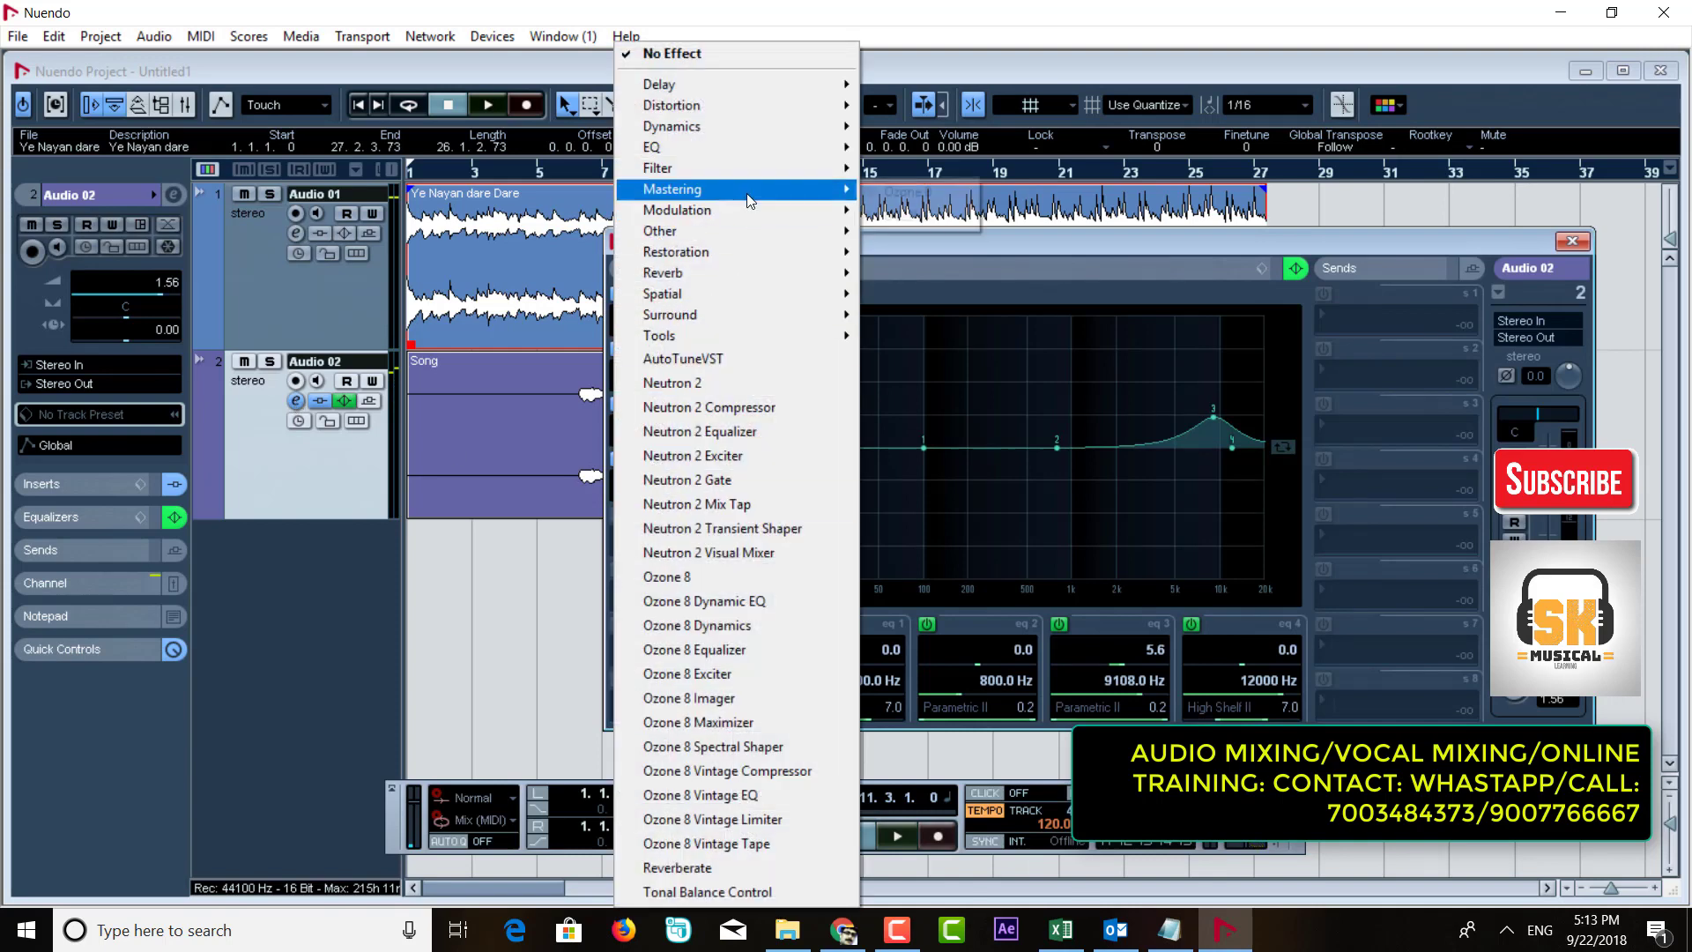
pyautogui.moveTo(745, 188)
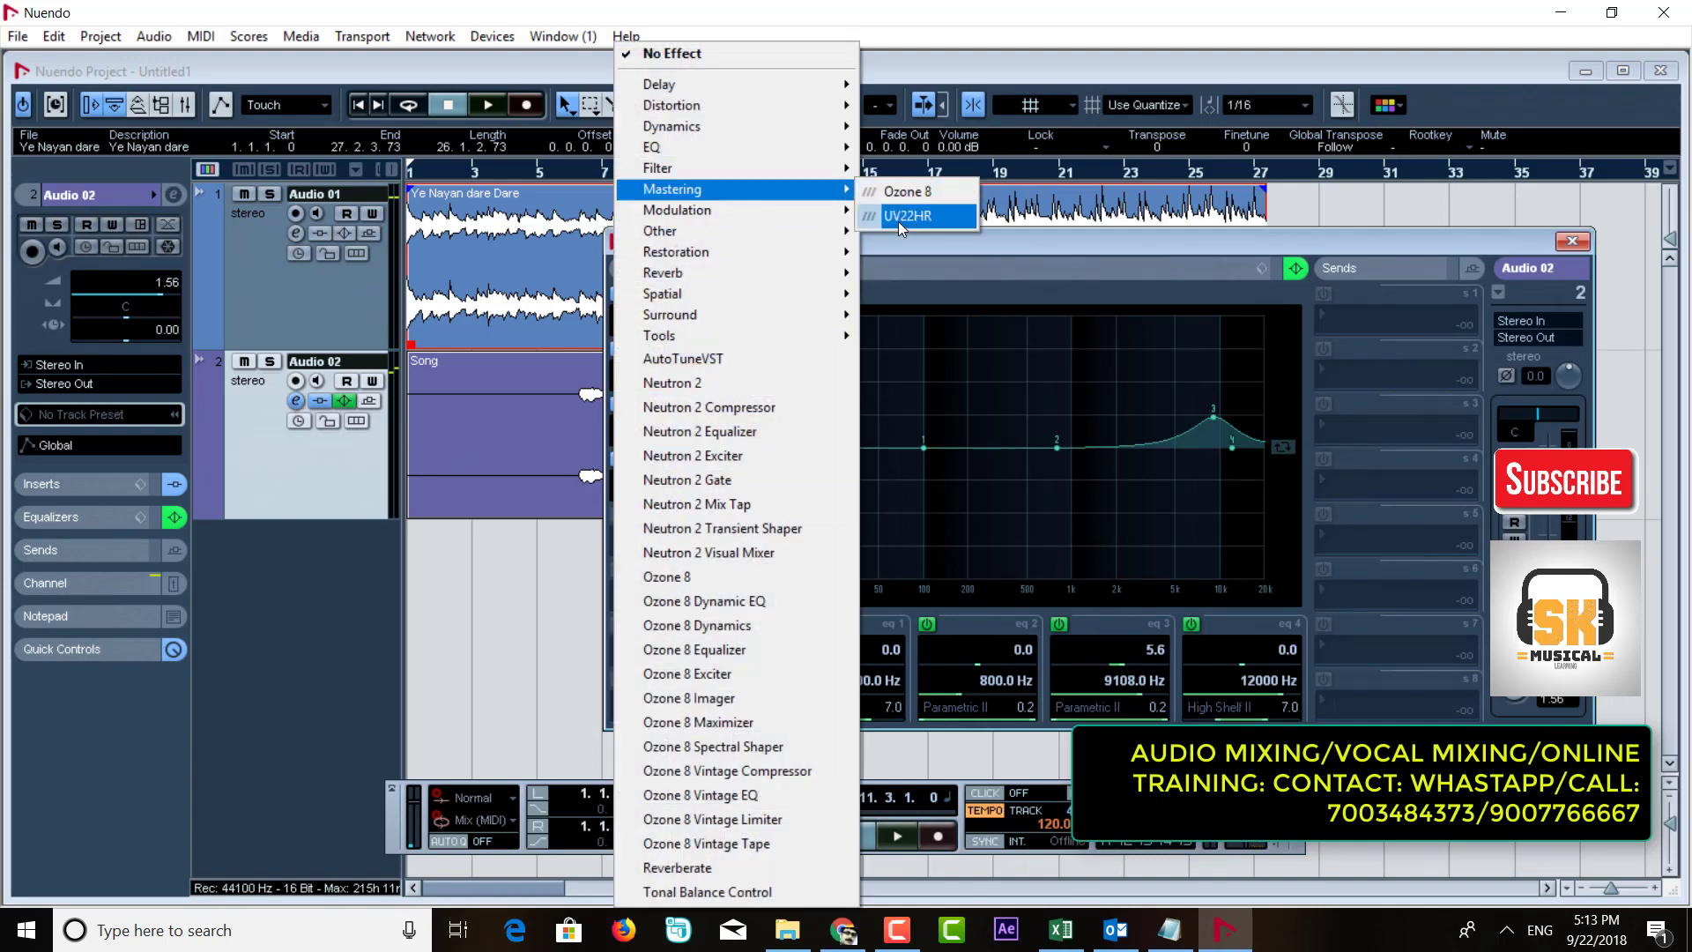
pyautogui.click(897, 221)
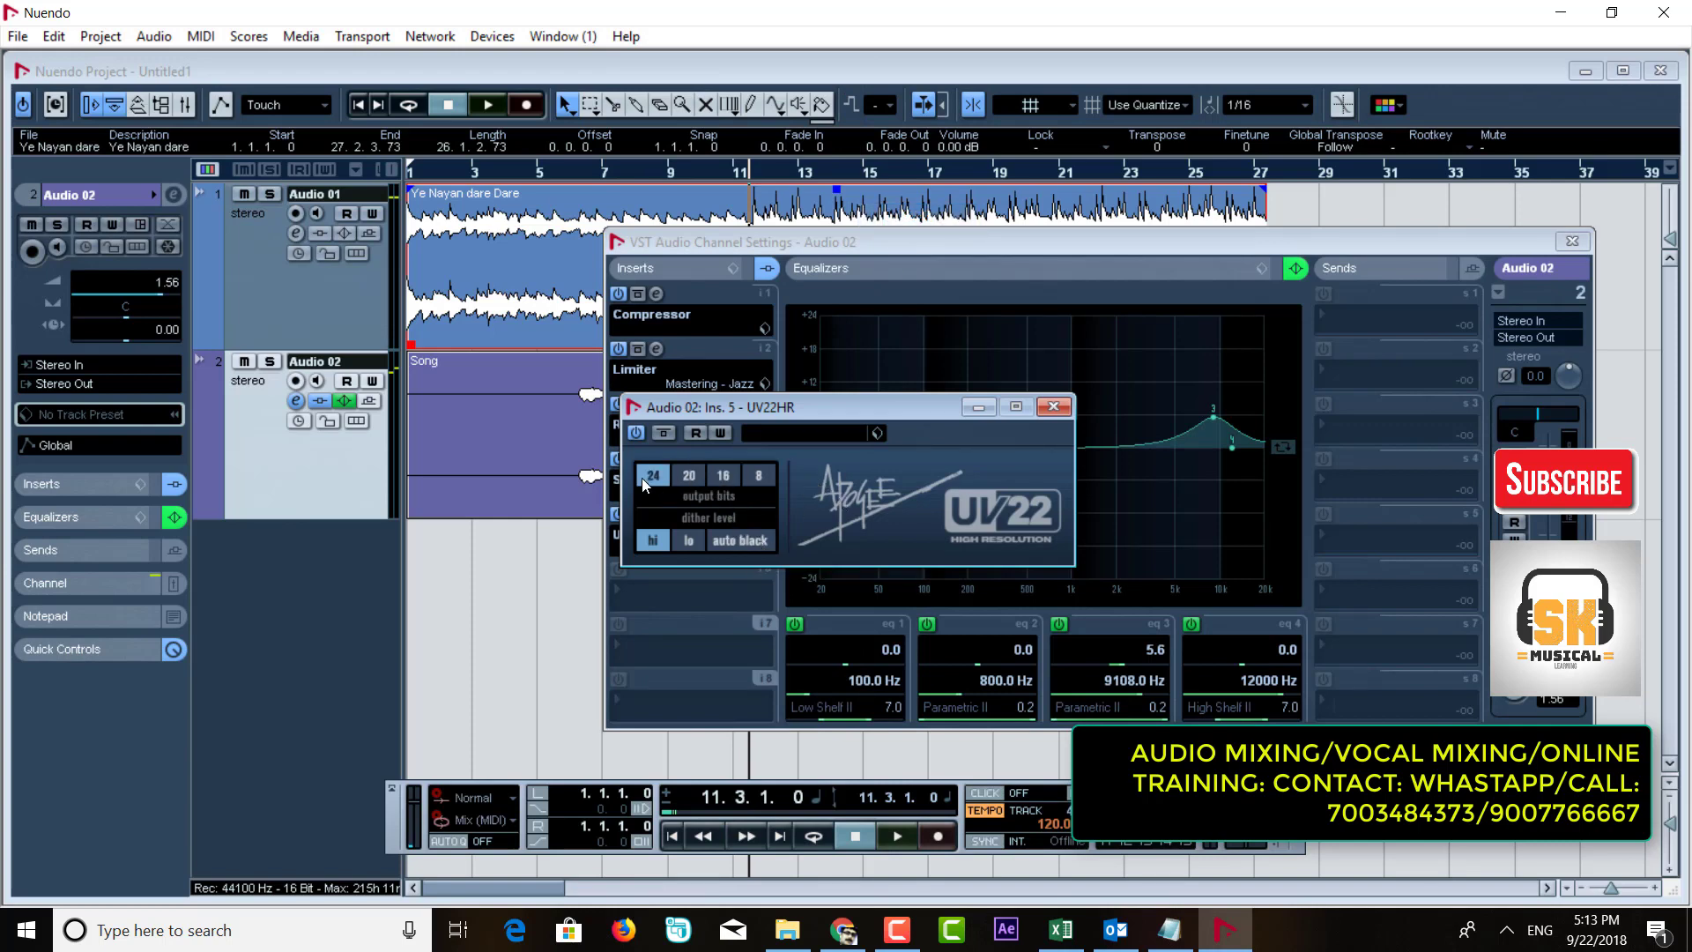
pyautogui.click(728, 474)
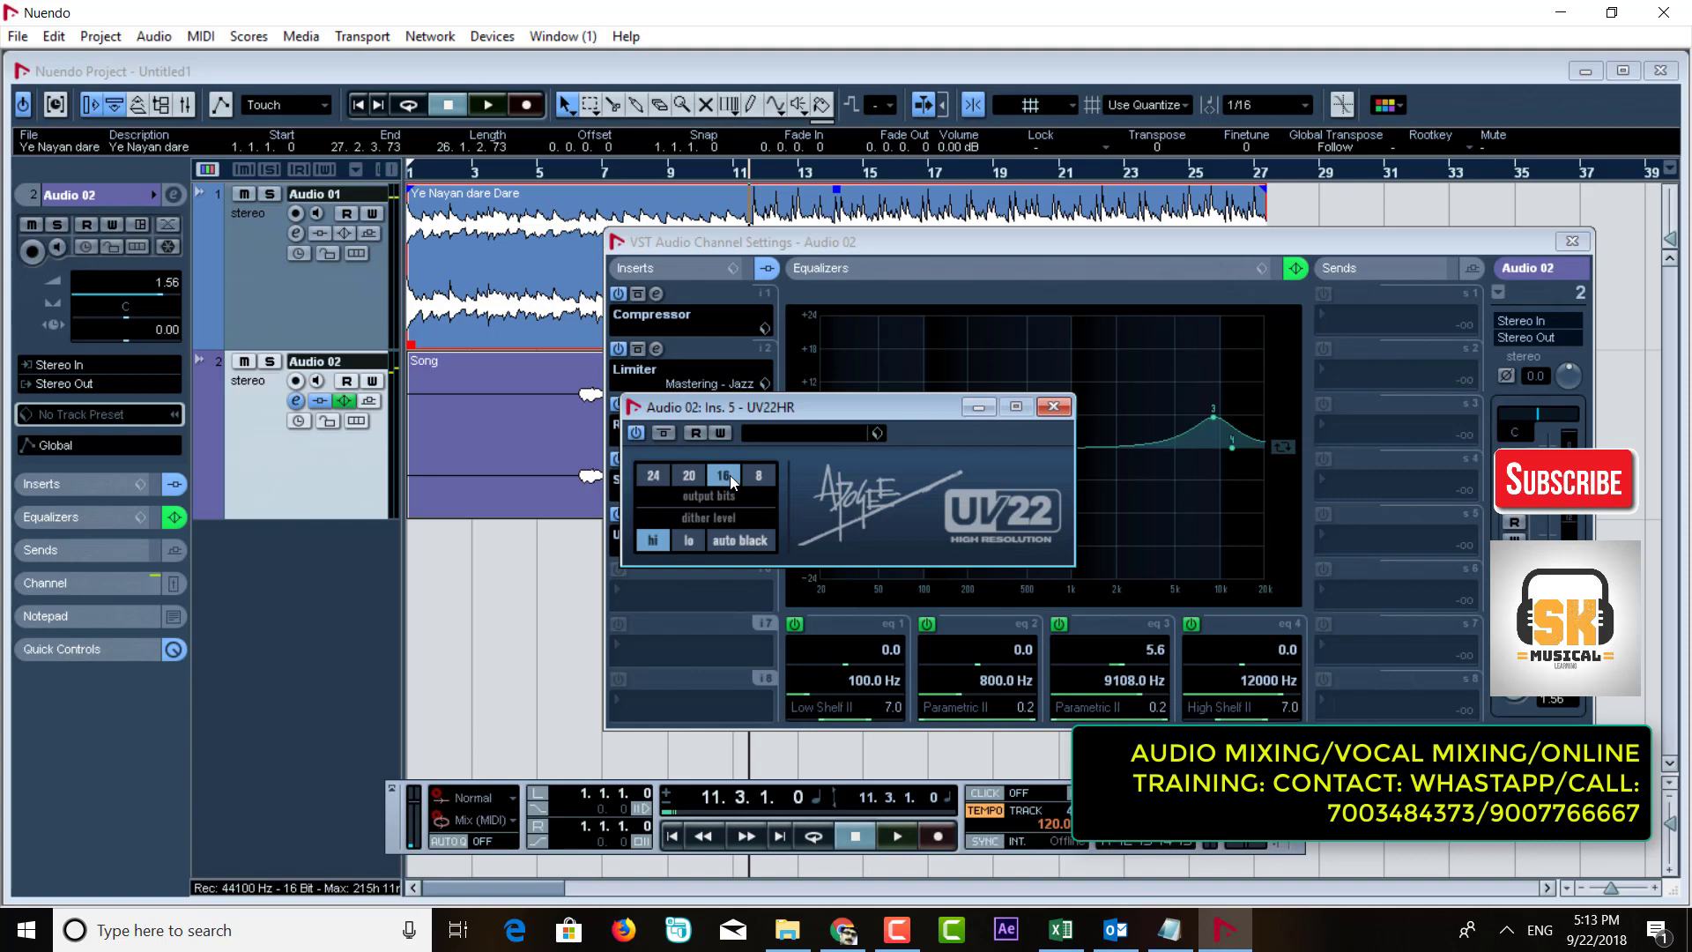
pyautogui.click(795, 433)
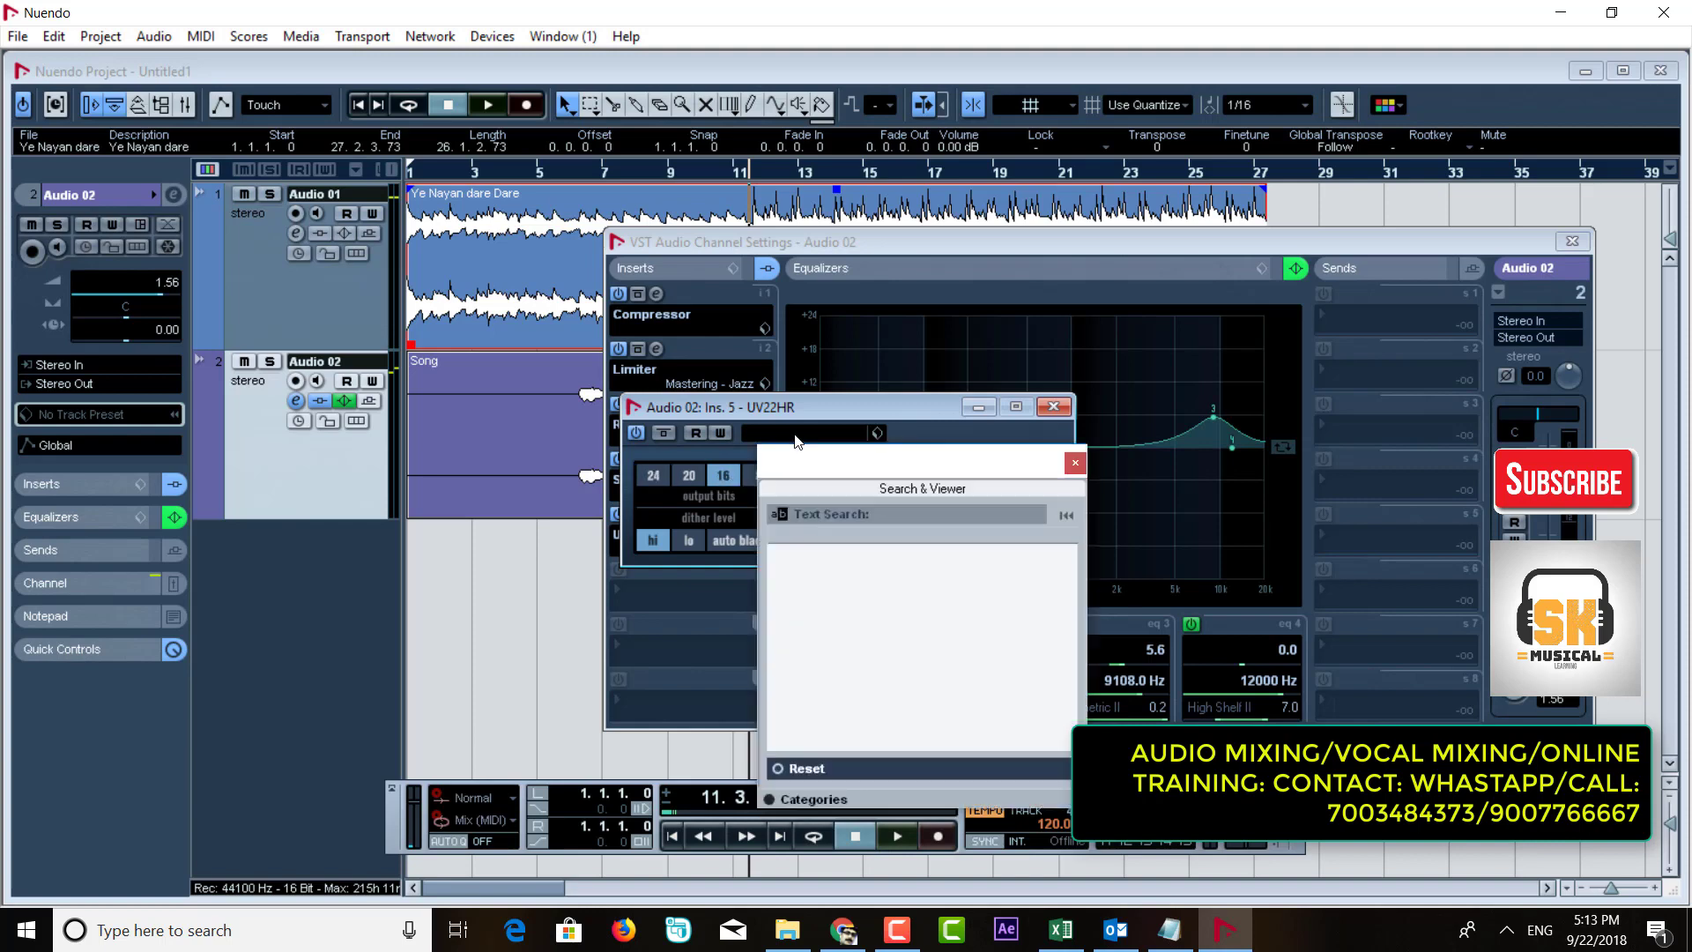
pyautogui.click(1073, 458)
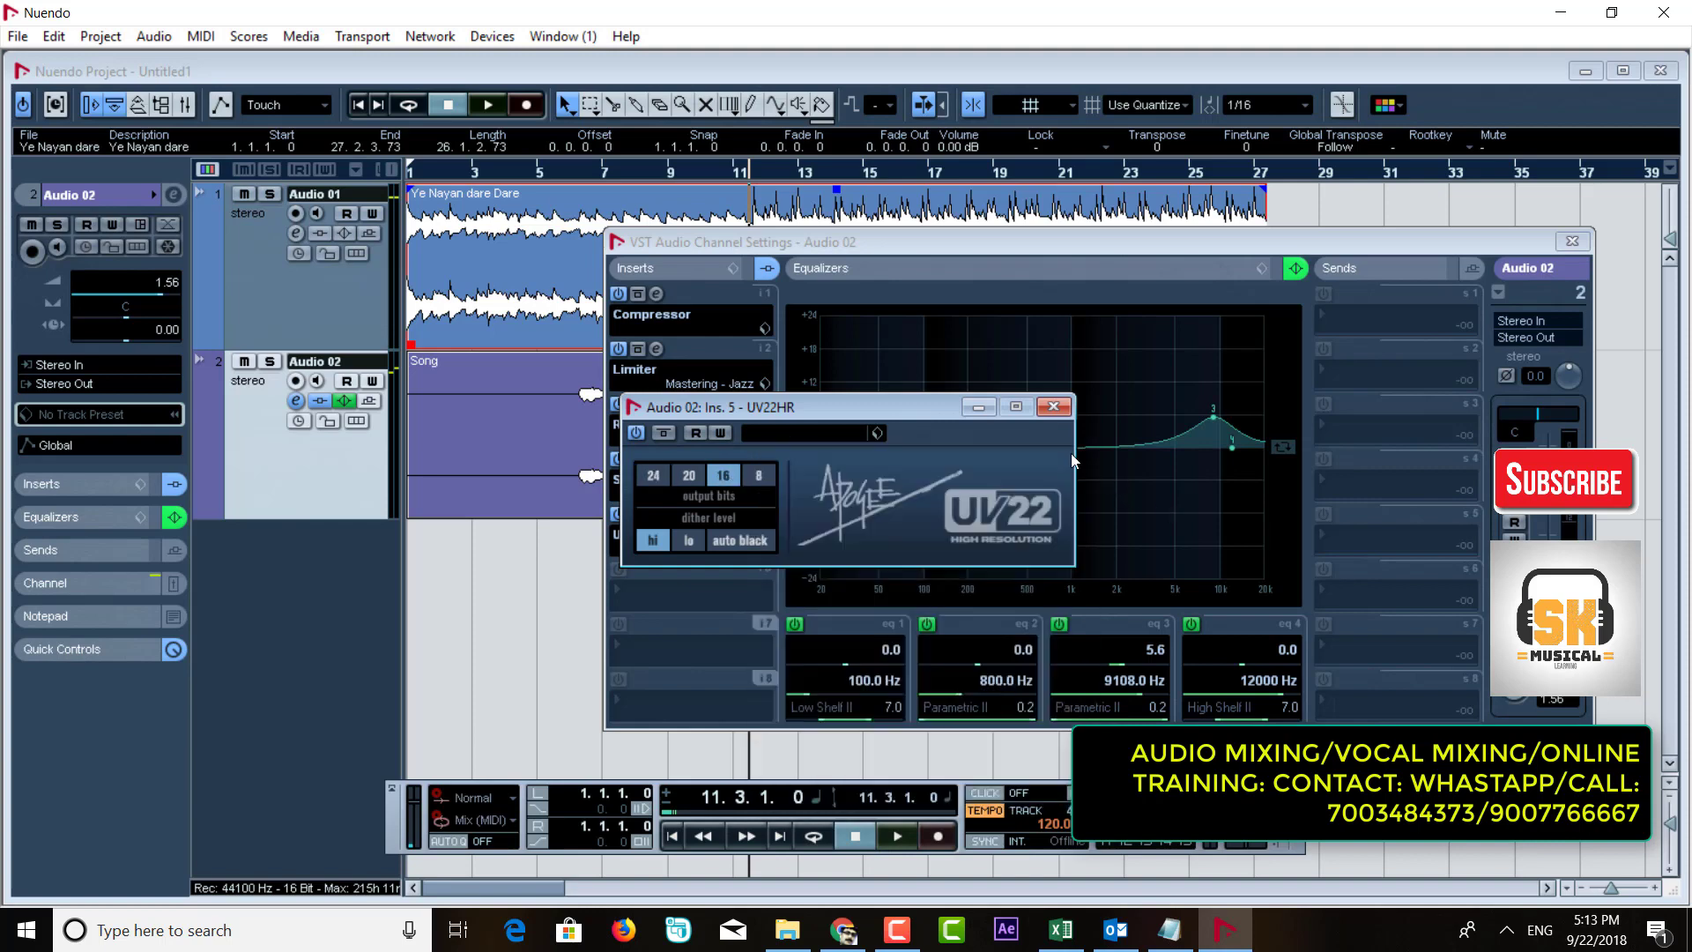
pyautogui.click(1052, 406)
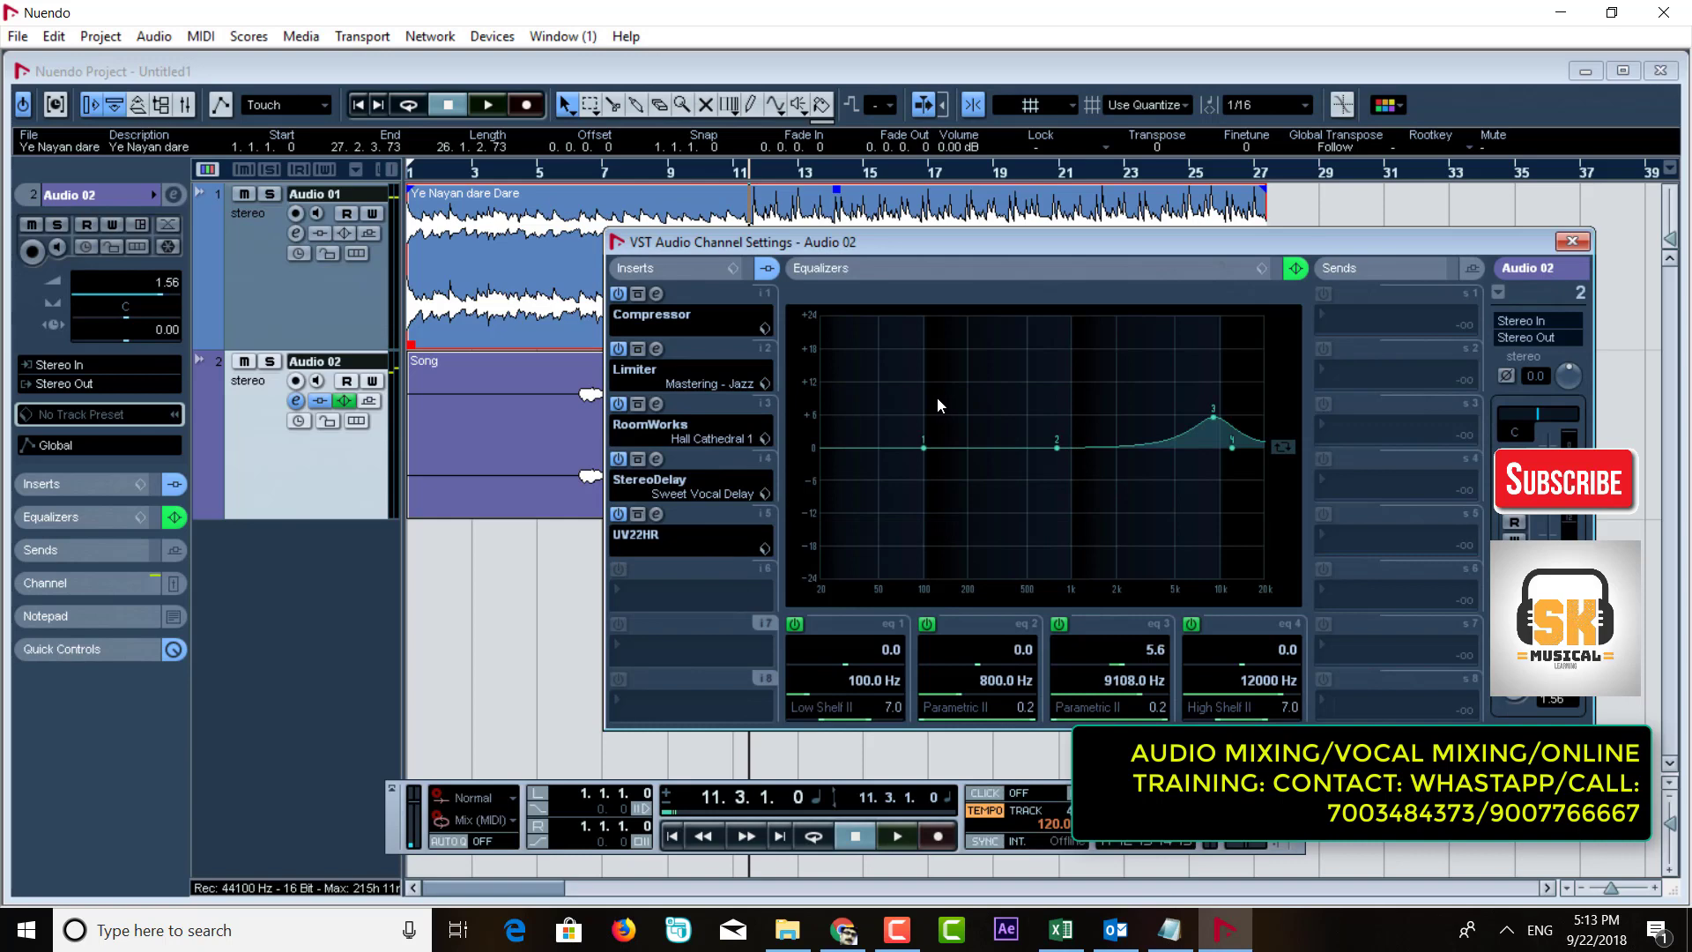
pyautogui.click(1573, 241)
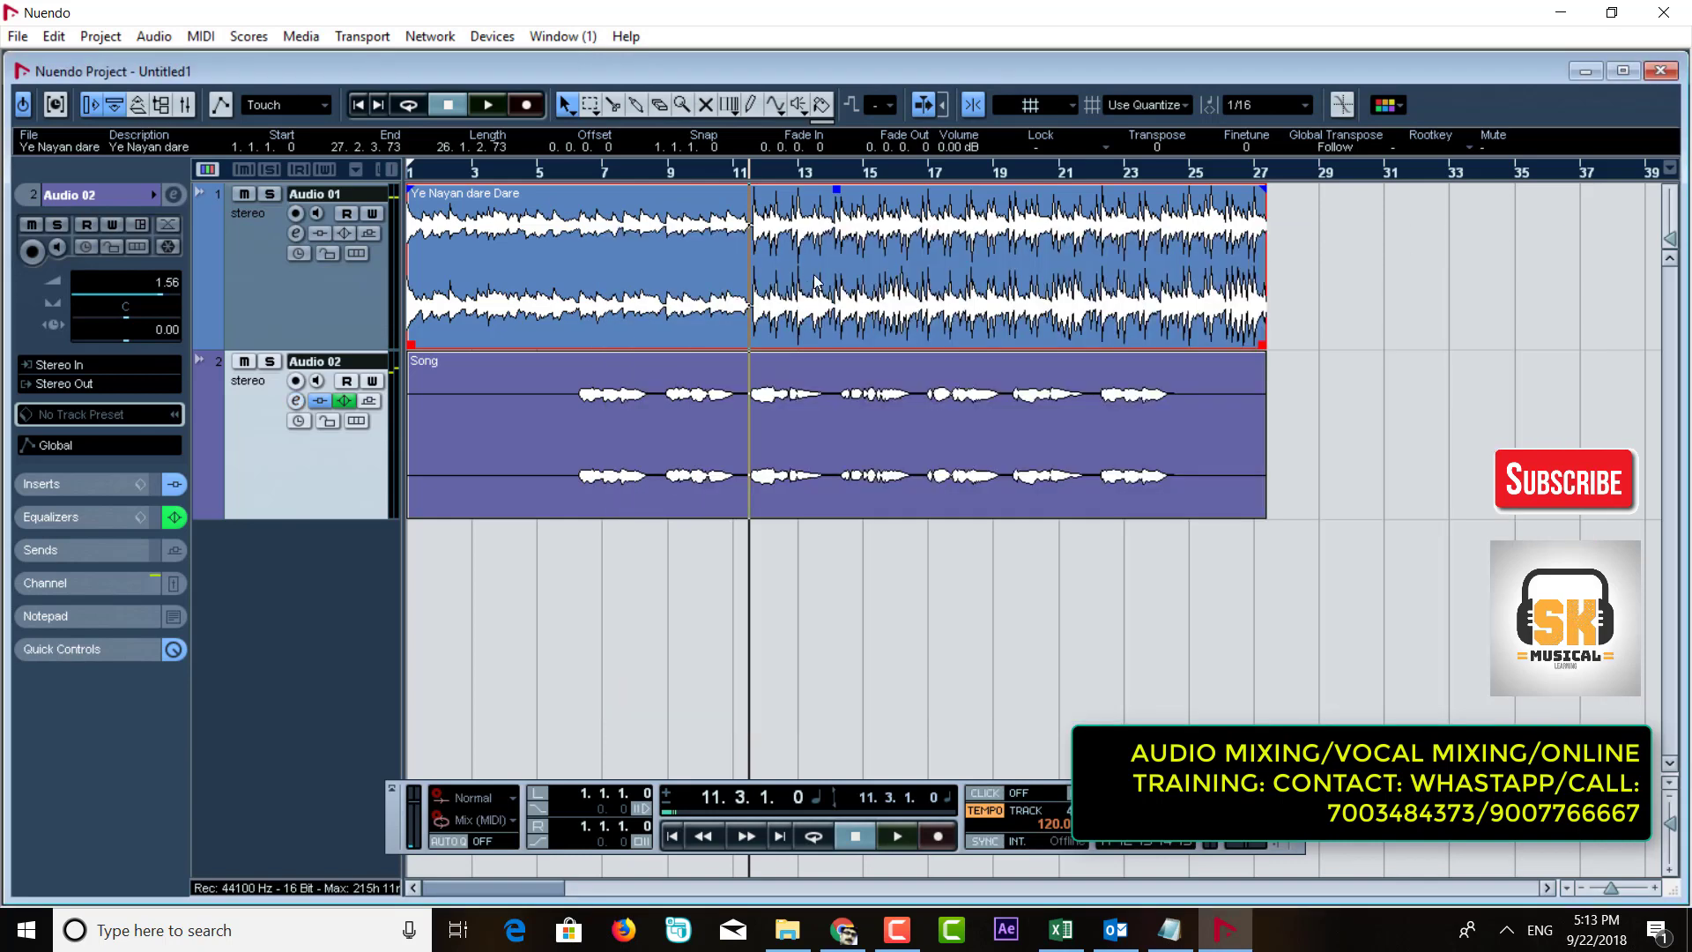
# Step: Play the mix from 6.2.4 and set the locators to span the whole song, 1.1.1.0 to 27.2.4.0
pyautogui.click(584, 173)
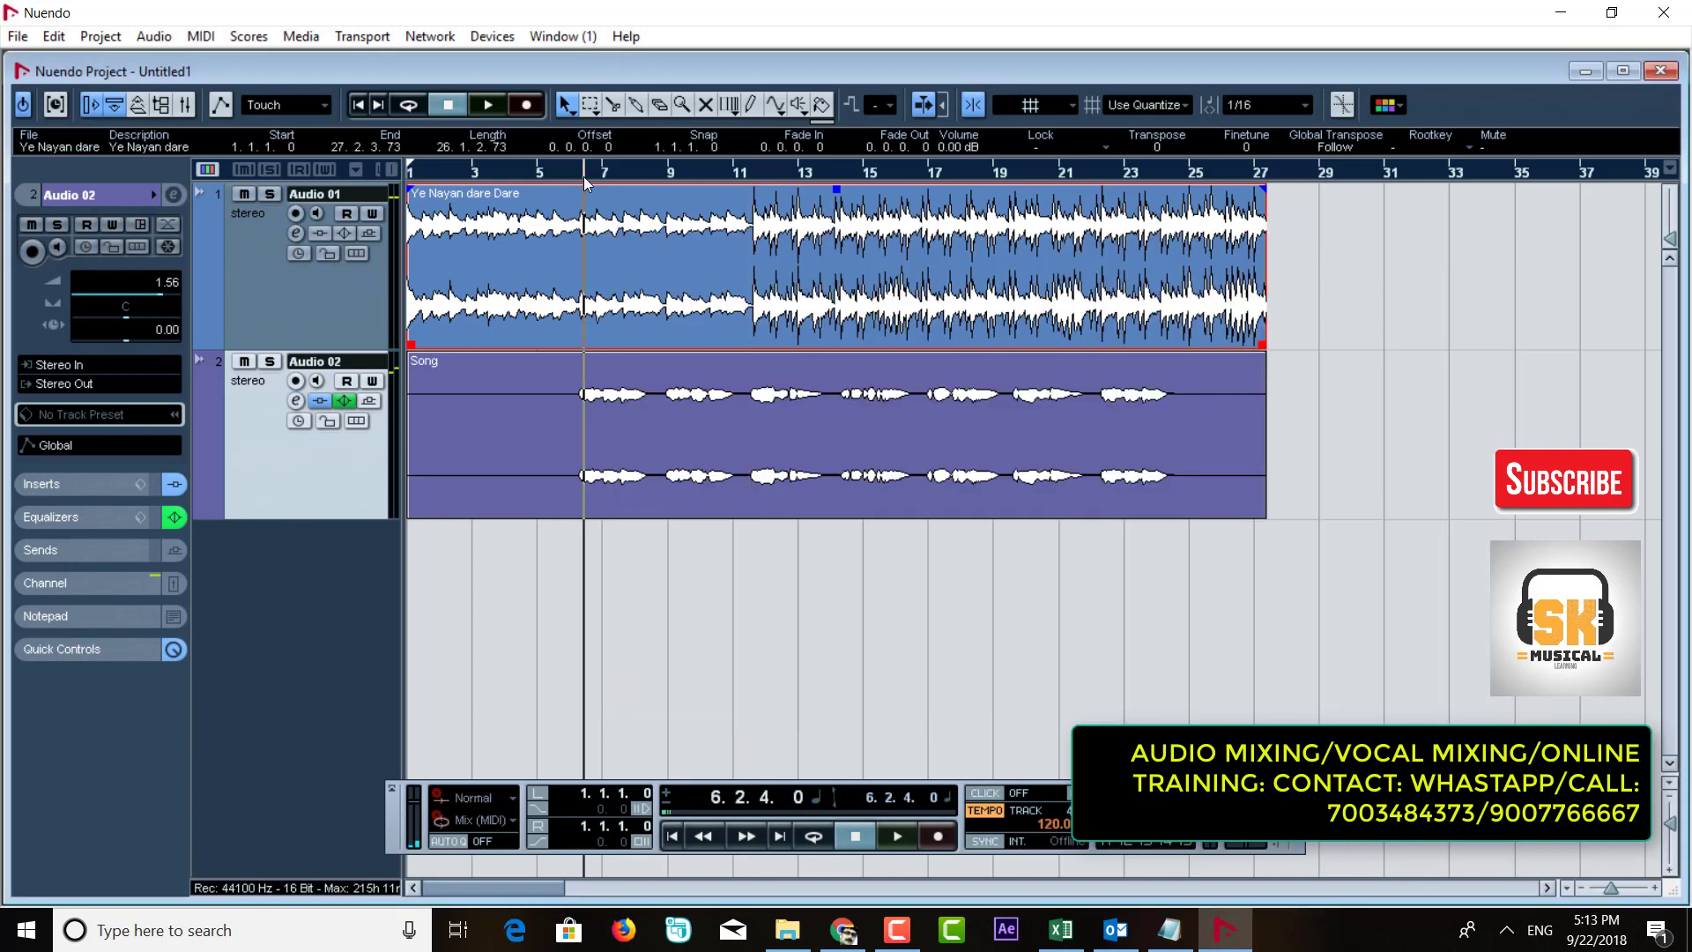
pyautogui.press('space')
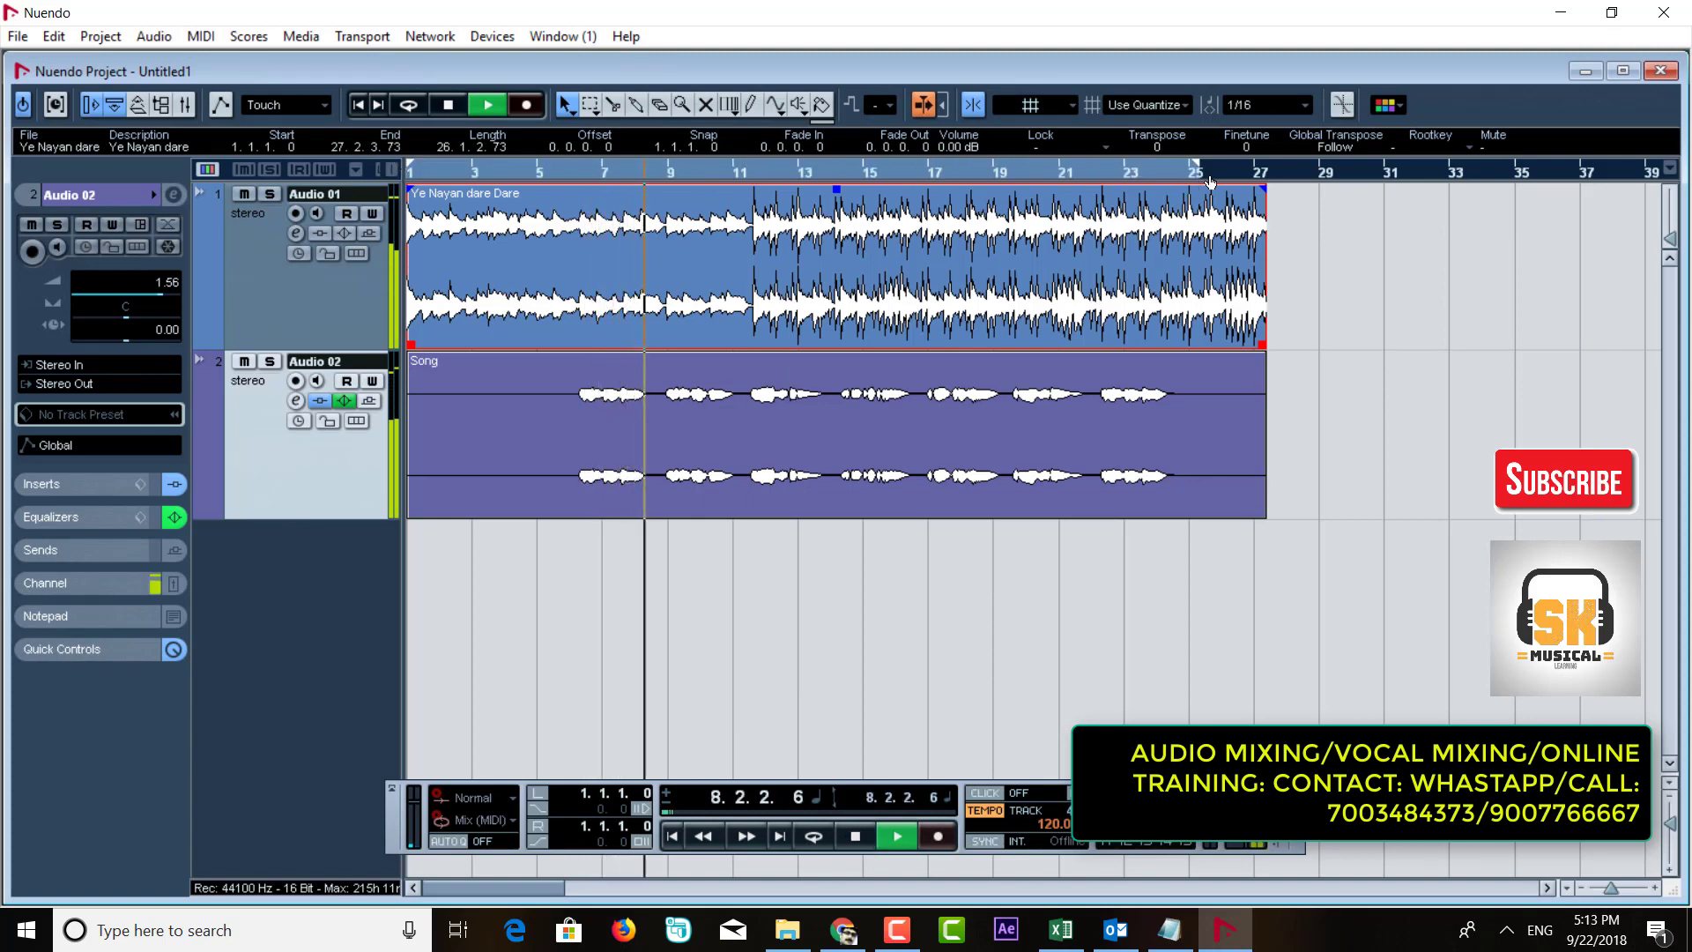
pyautogui.press('p')
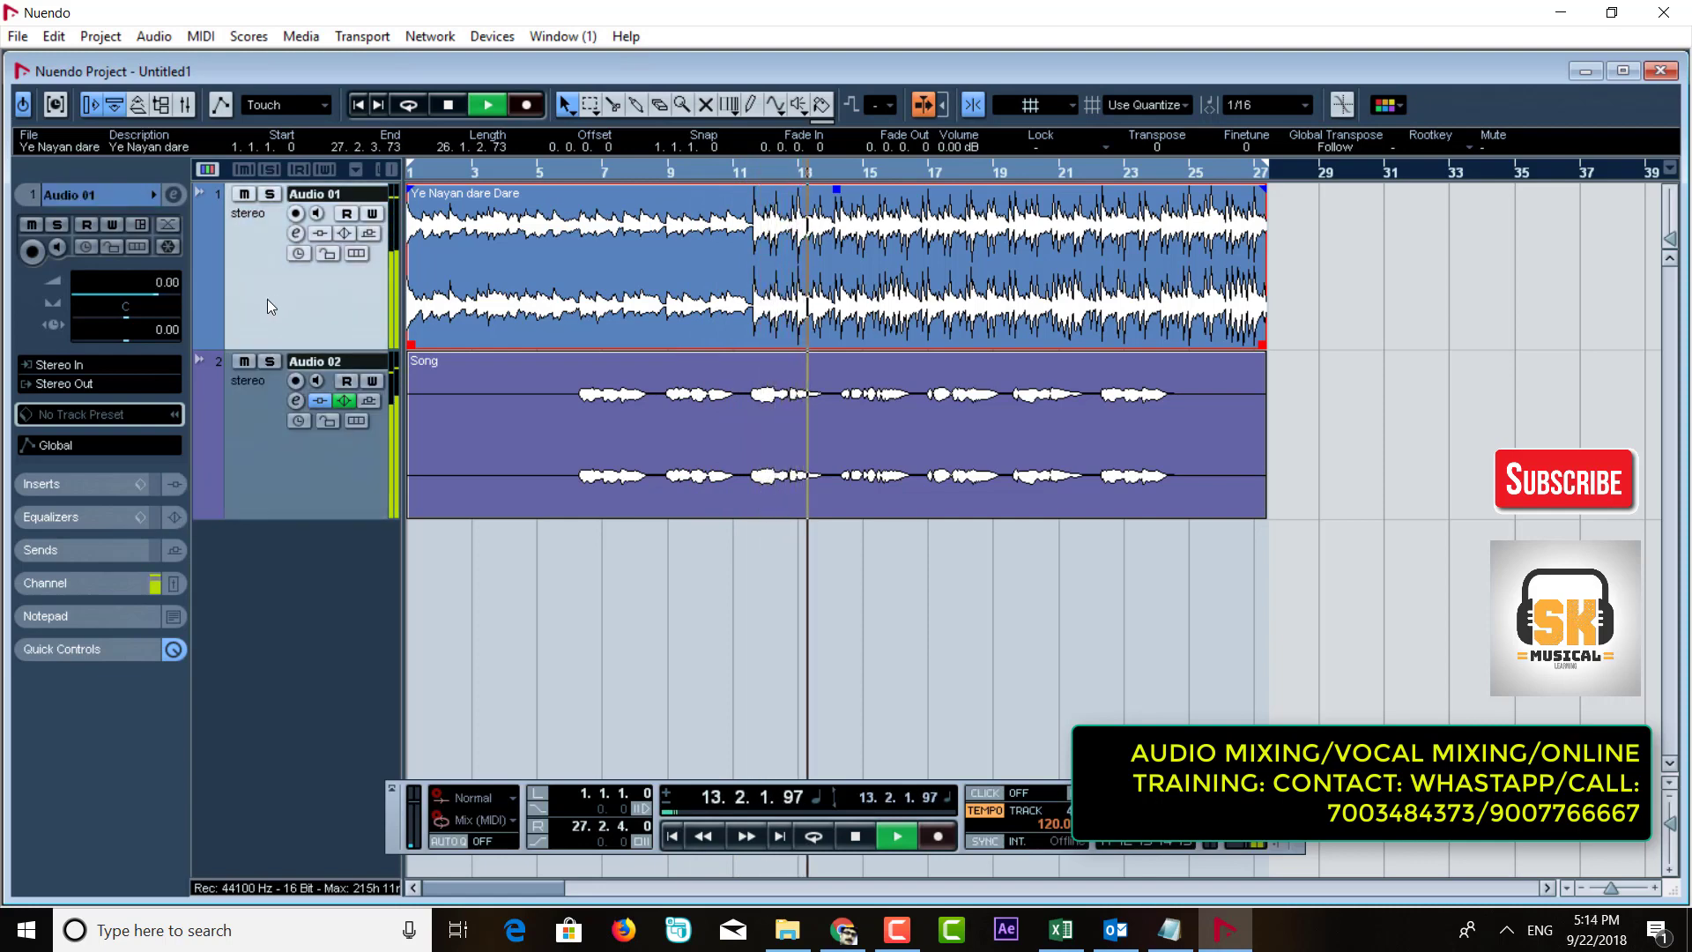
# Step: Set the Audio 02 track volume to 0.00, stop playback and return the playback position to the project start
pyautogui.doubleClick(171, 285)
pyautogui.write('0')
pyautogui.press('Return')
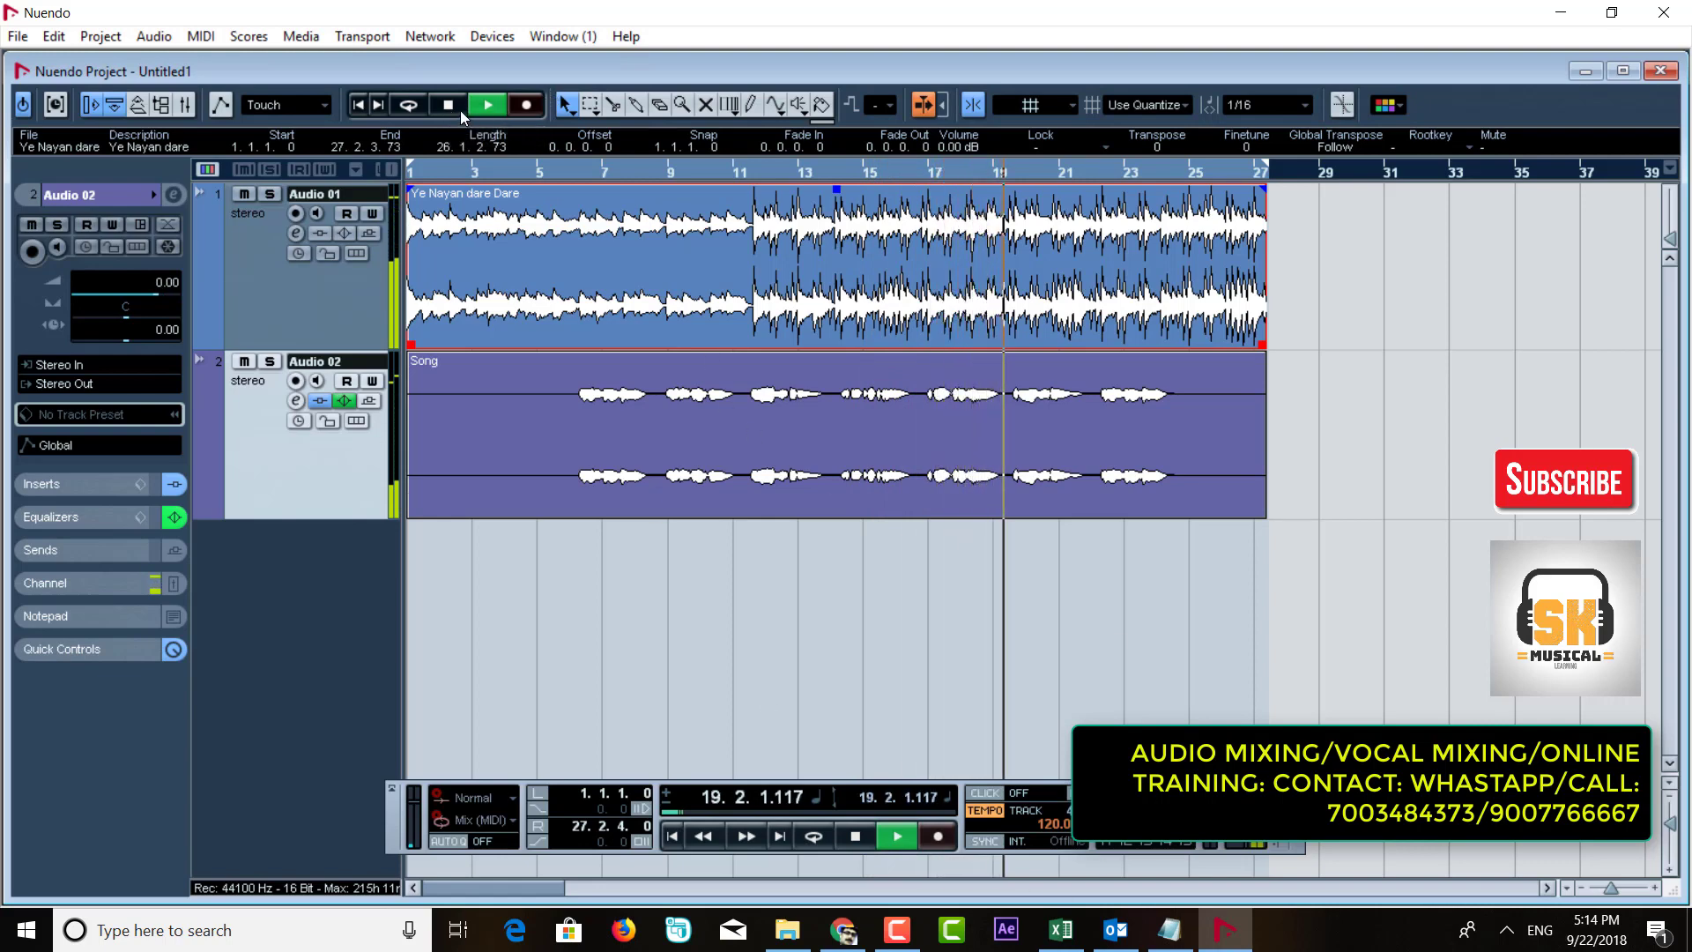
pyautogui.press('space')
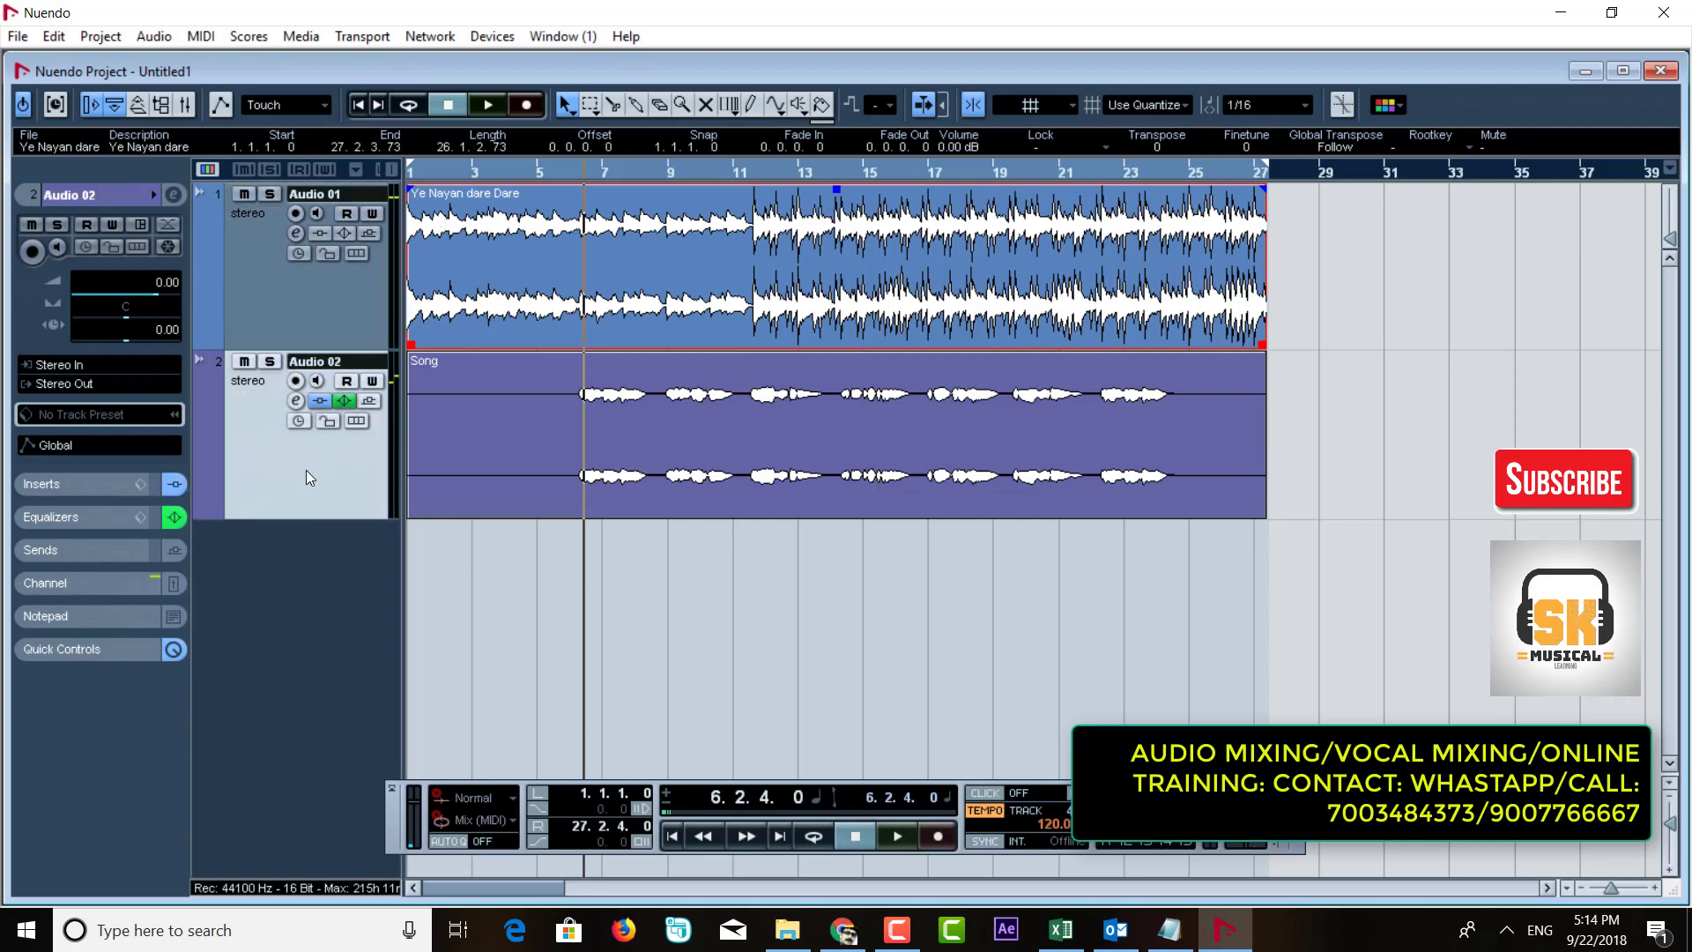
pyautogui.moveTo(583, 171); pyautogui.dragTo(392, 170)
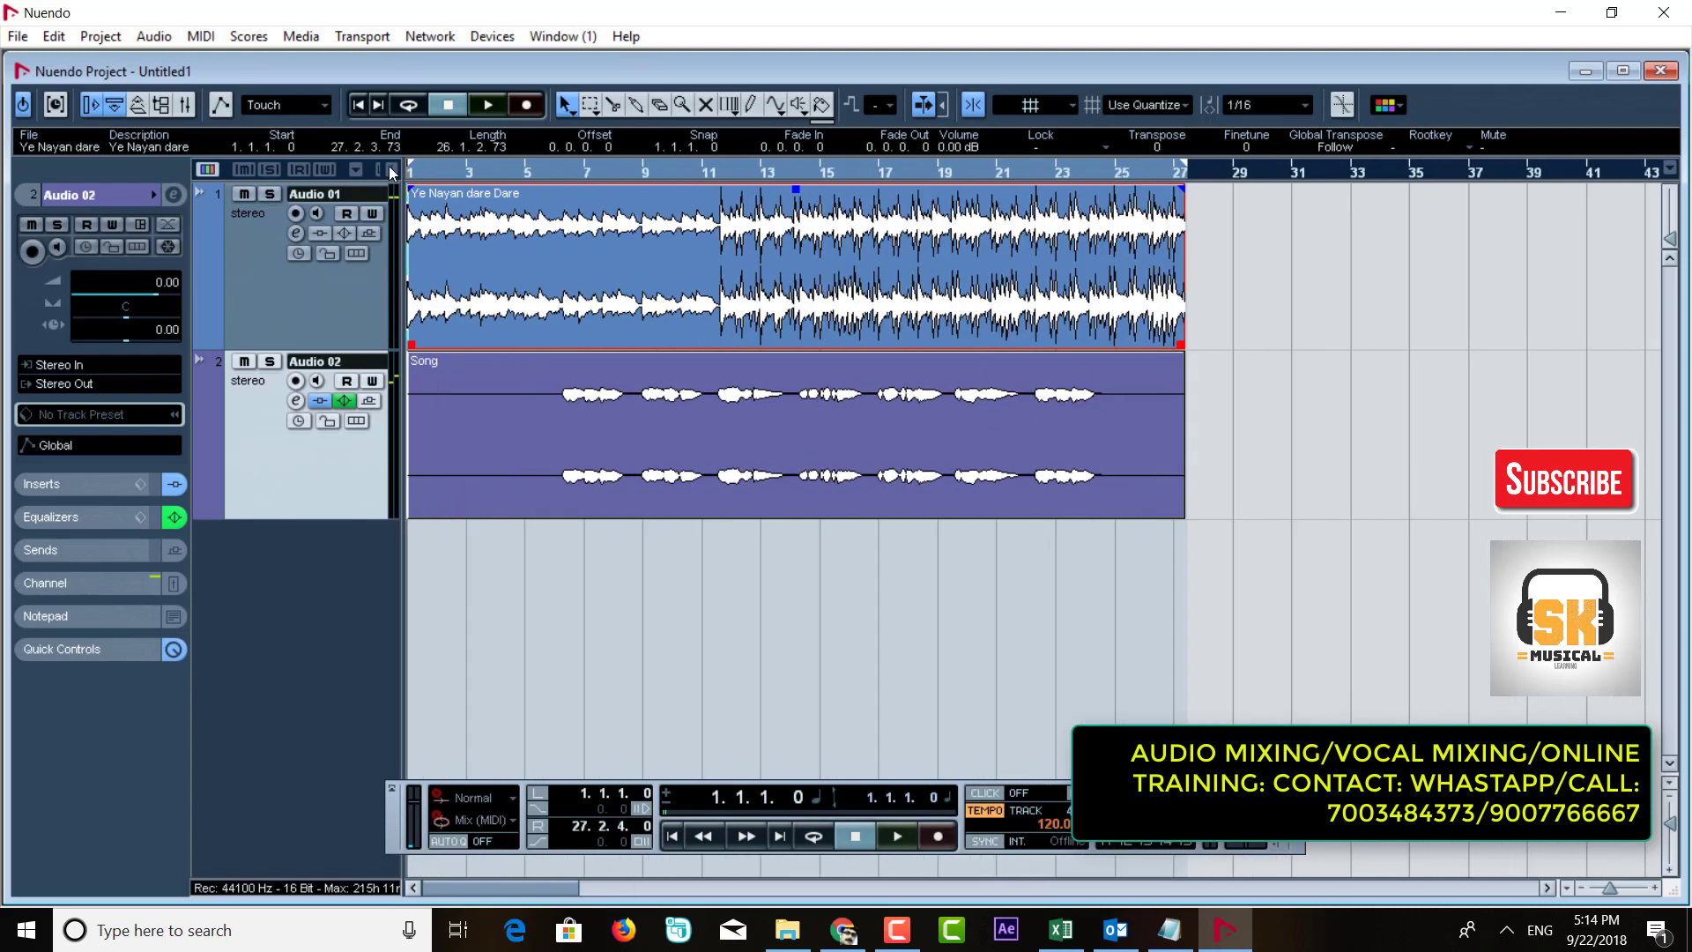
# Step: Set the RoomWorks reverb time on Audio 02 to 1.52, look through its presets and close the reverb and channel settings
pyautogui.click(295, 405)
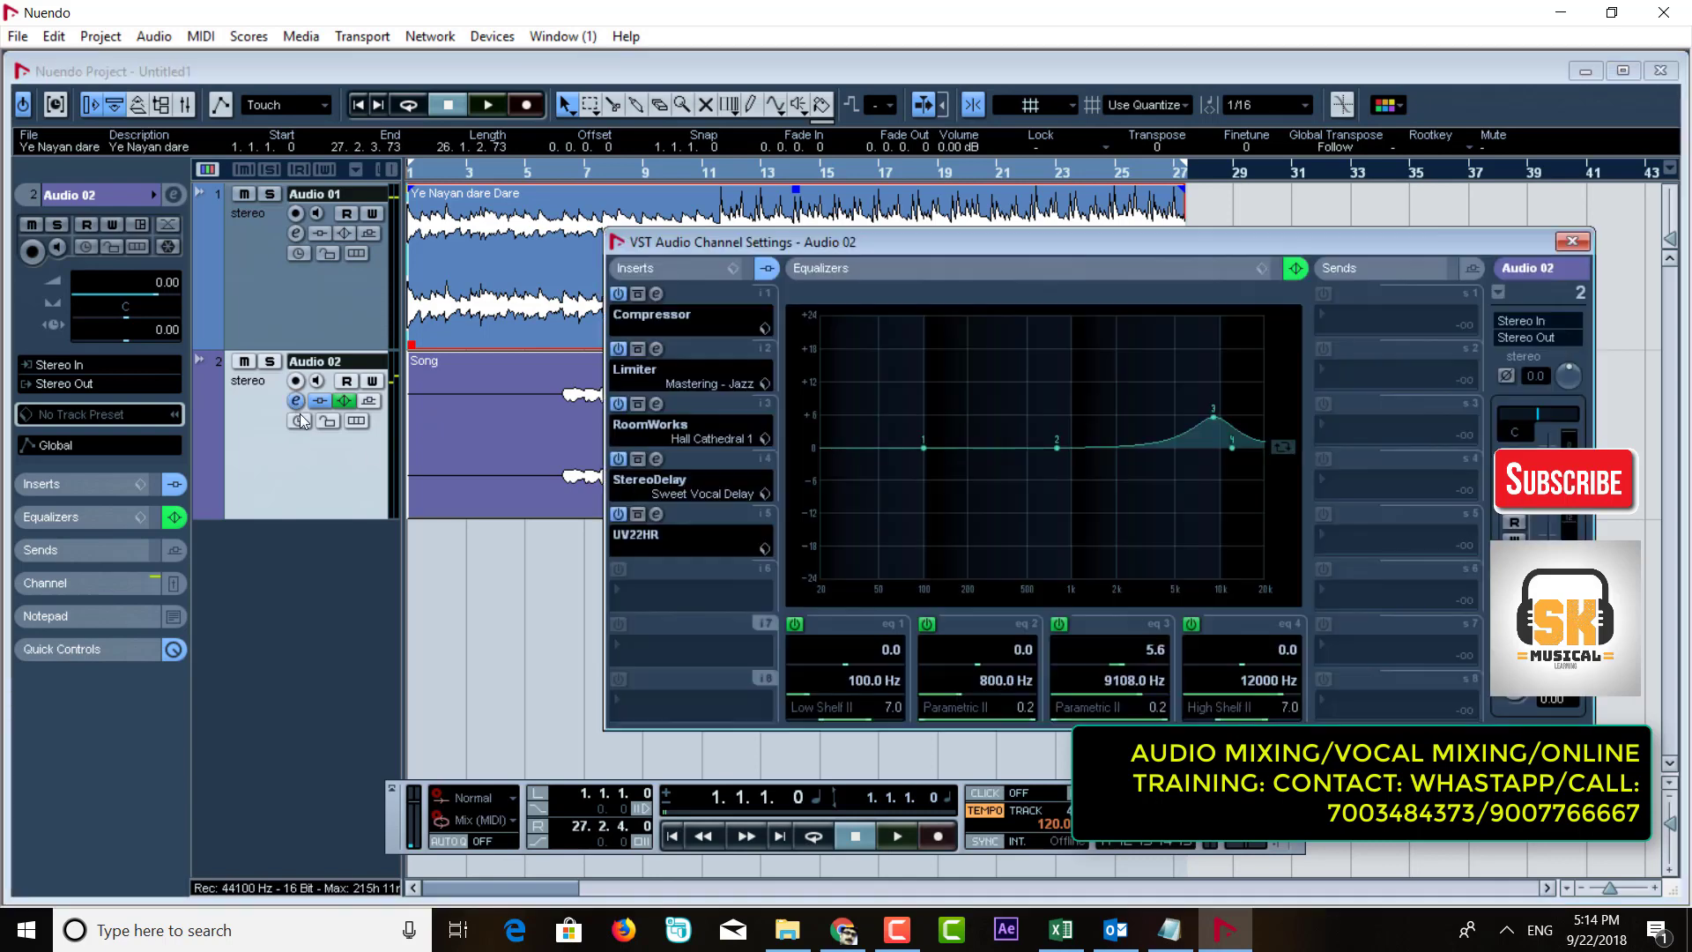
pyautogui.click(658, 405)
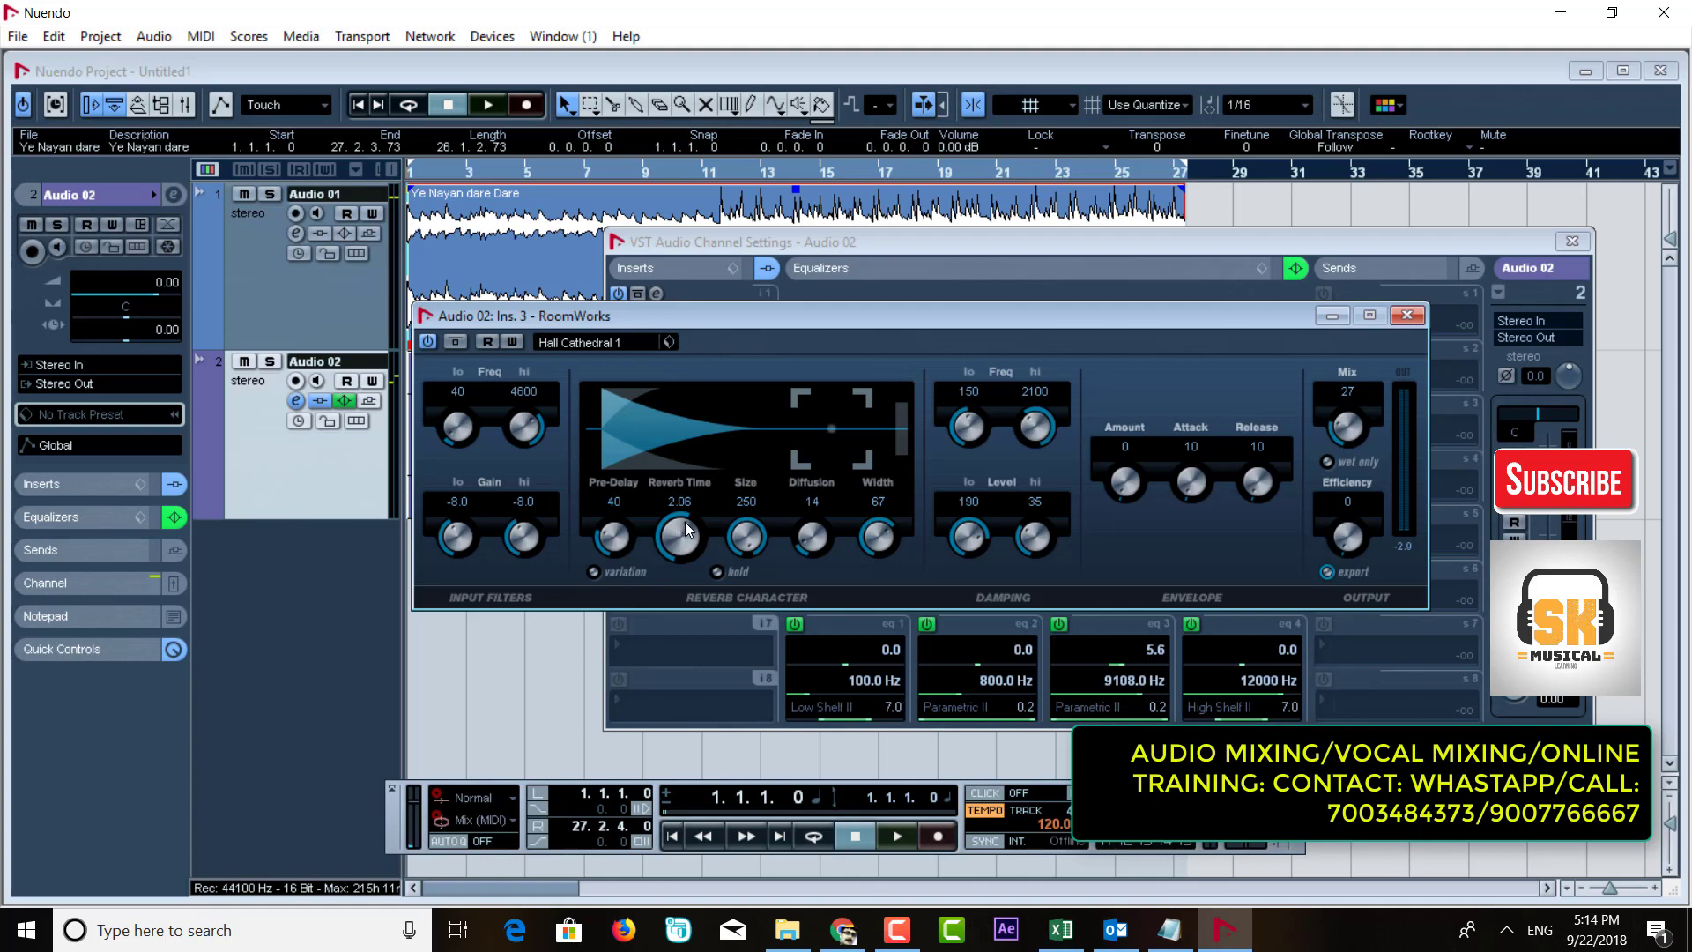
pyautogui.moveTo(685, 521); pyautogui.dragTo(682, 520)
pyautogui.click(622, 345)
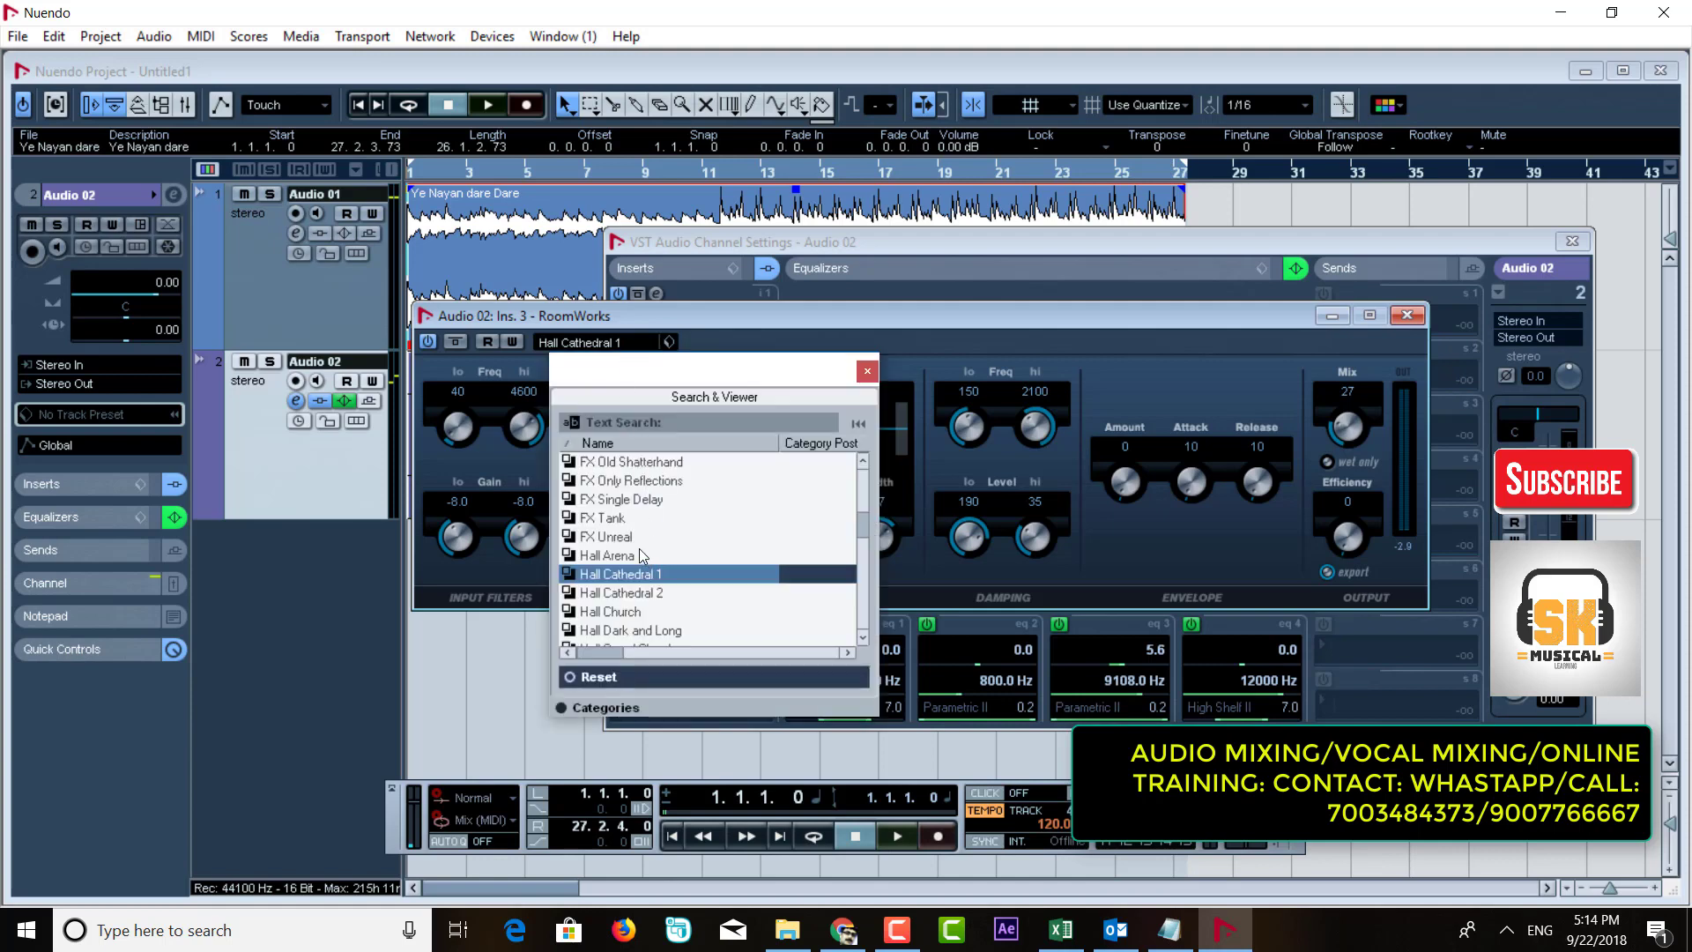
pyautogui.scroll(4, 640, 554)
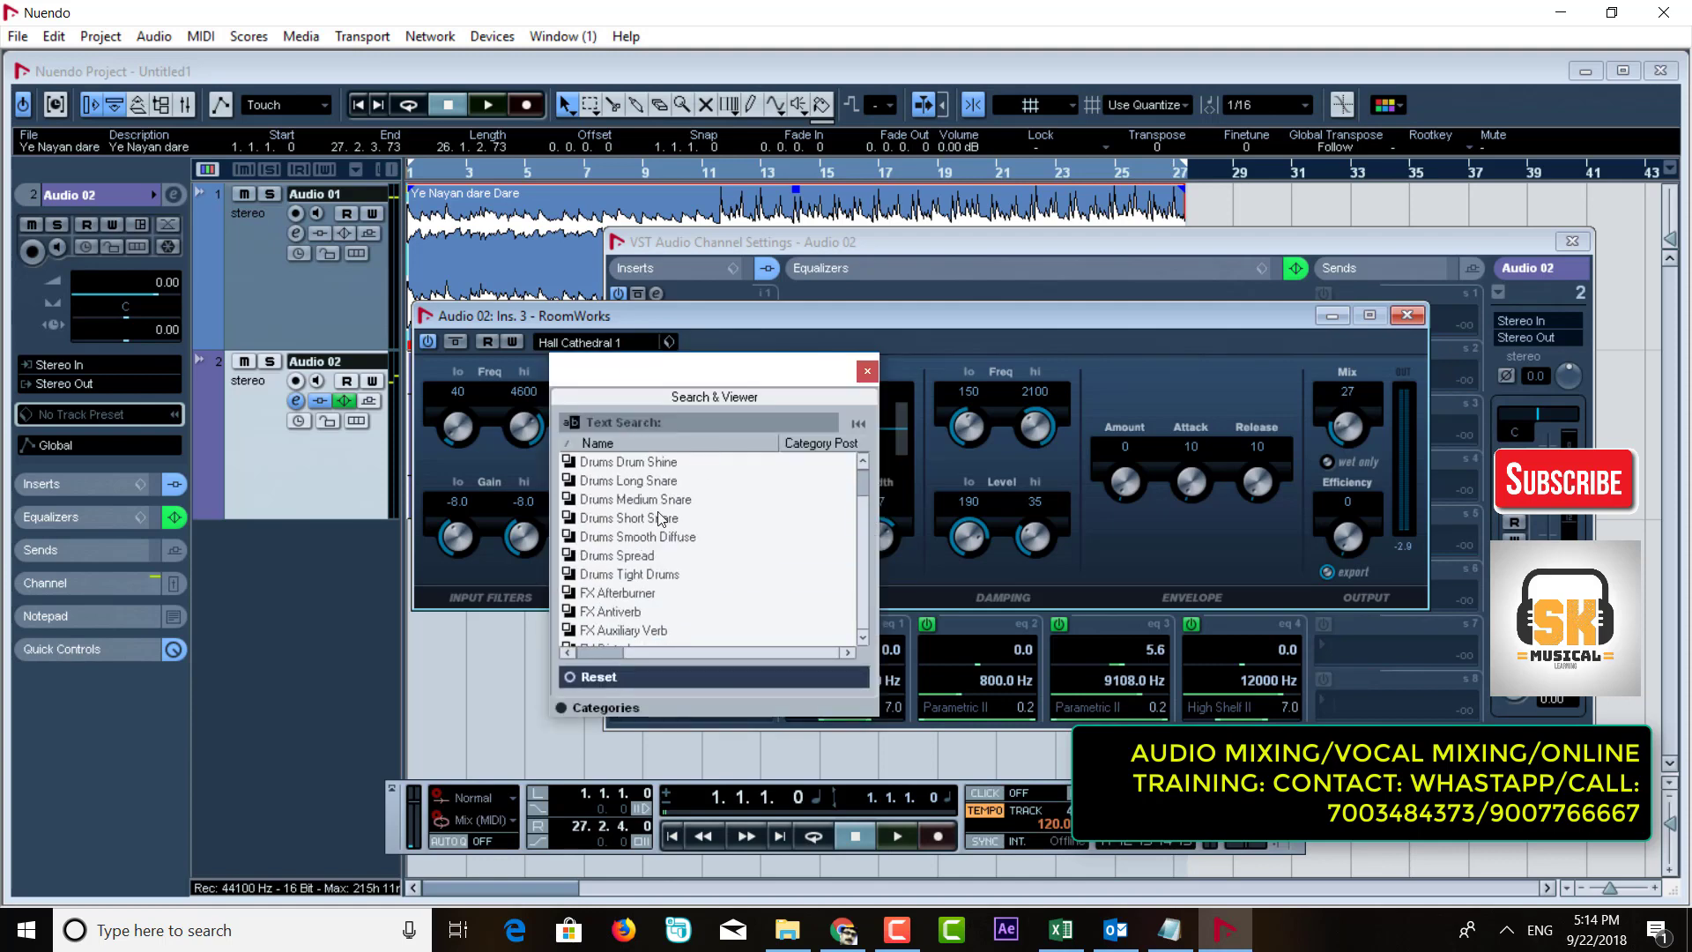
pyautogui.click(865, 373)
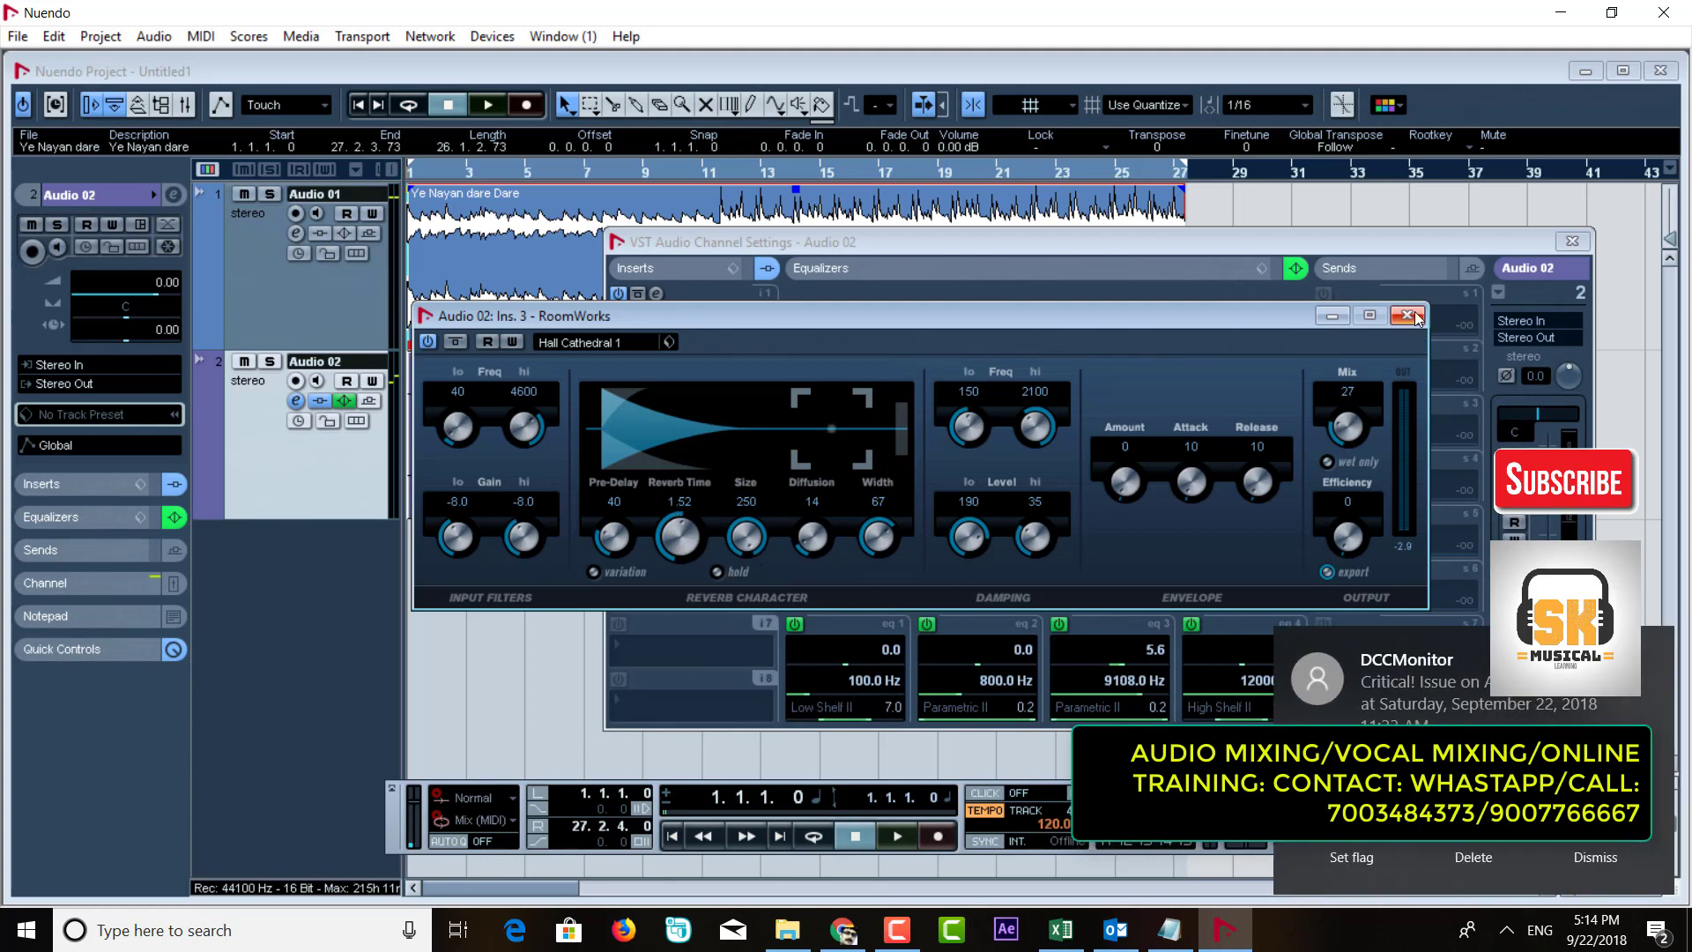
pyautogui.click(1655, 647)
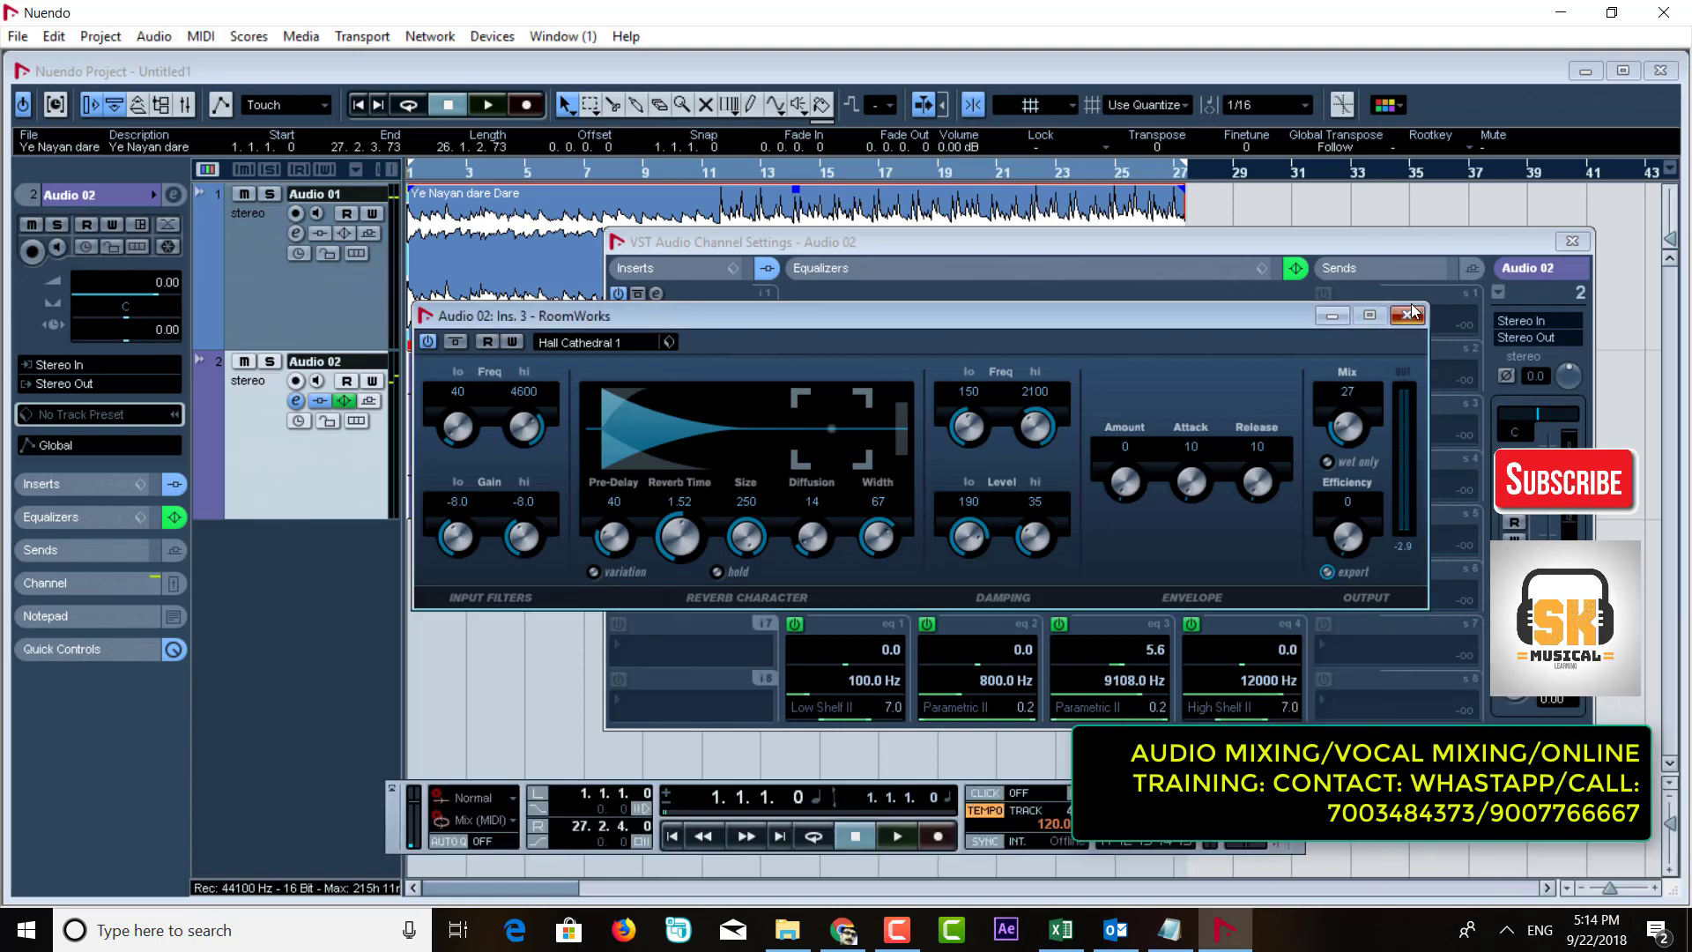
pyautogui.click(1407, 314)
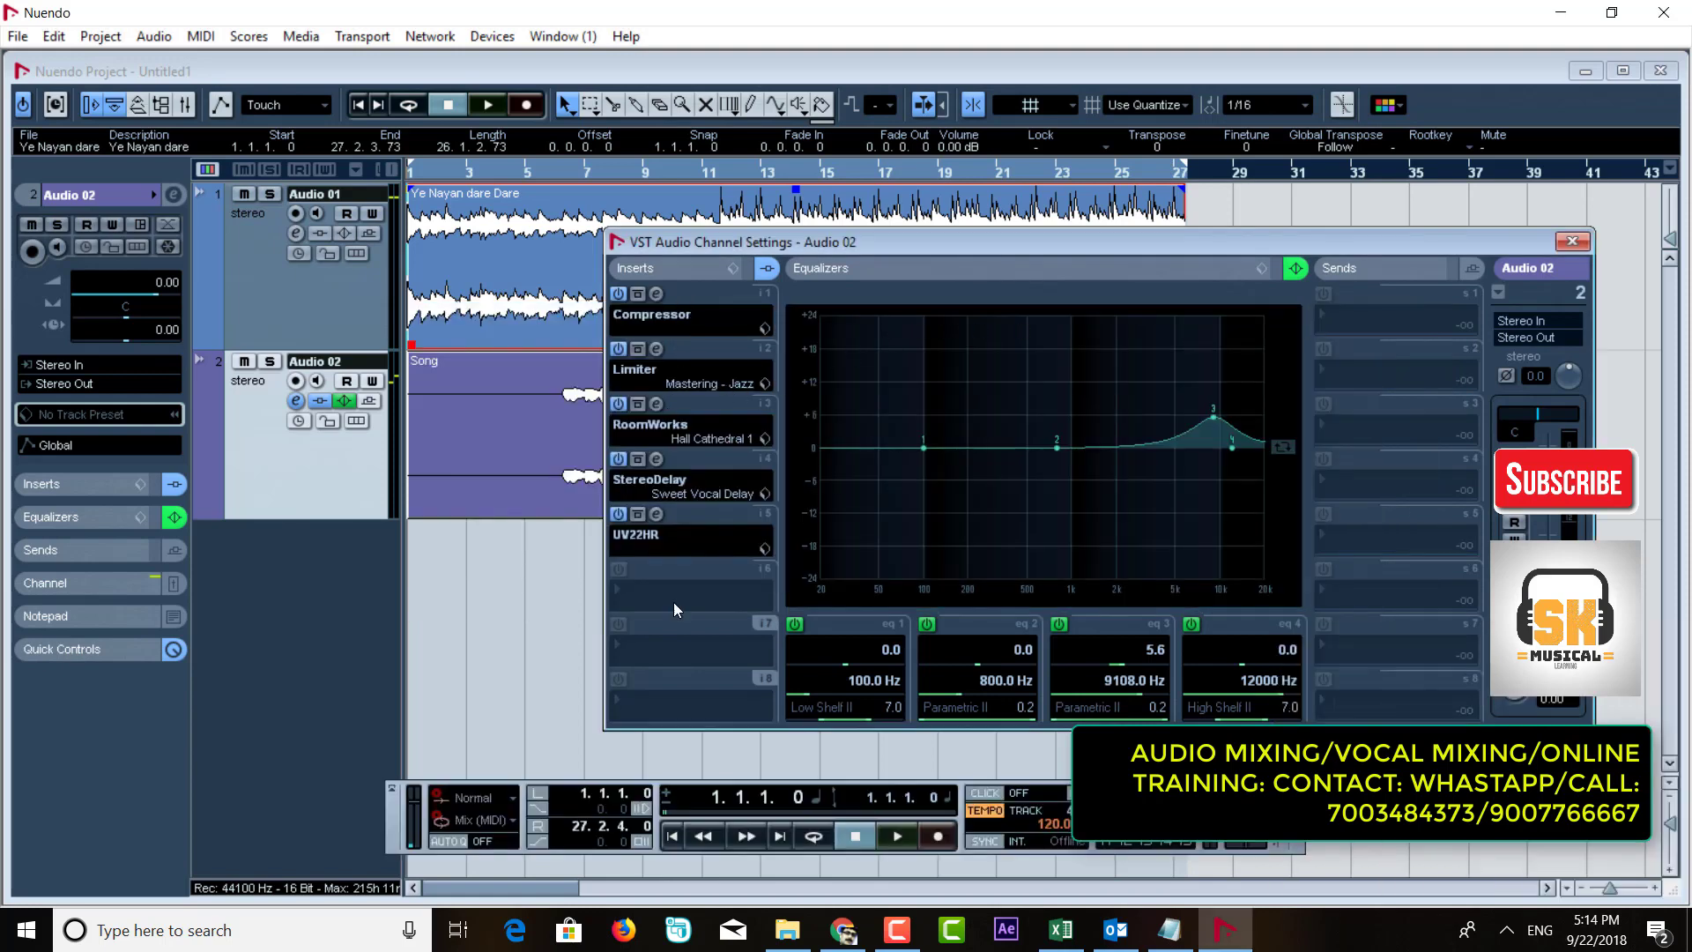
pyautogui.click(1572, 240)
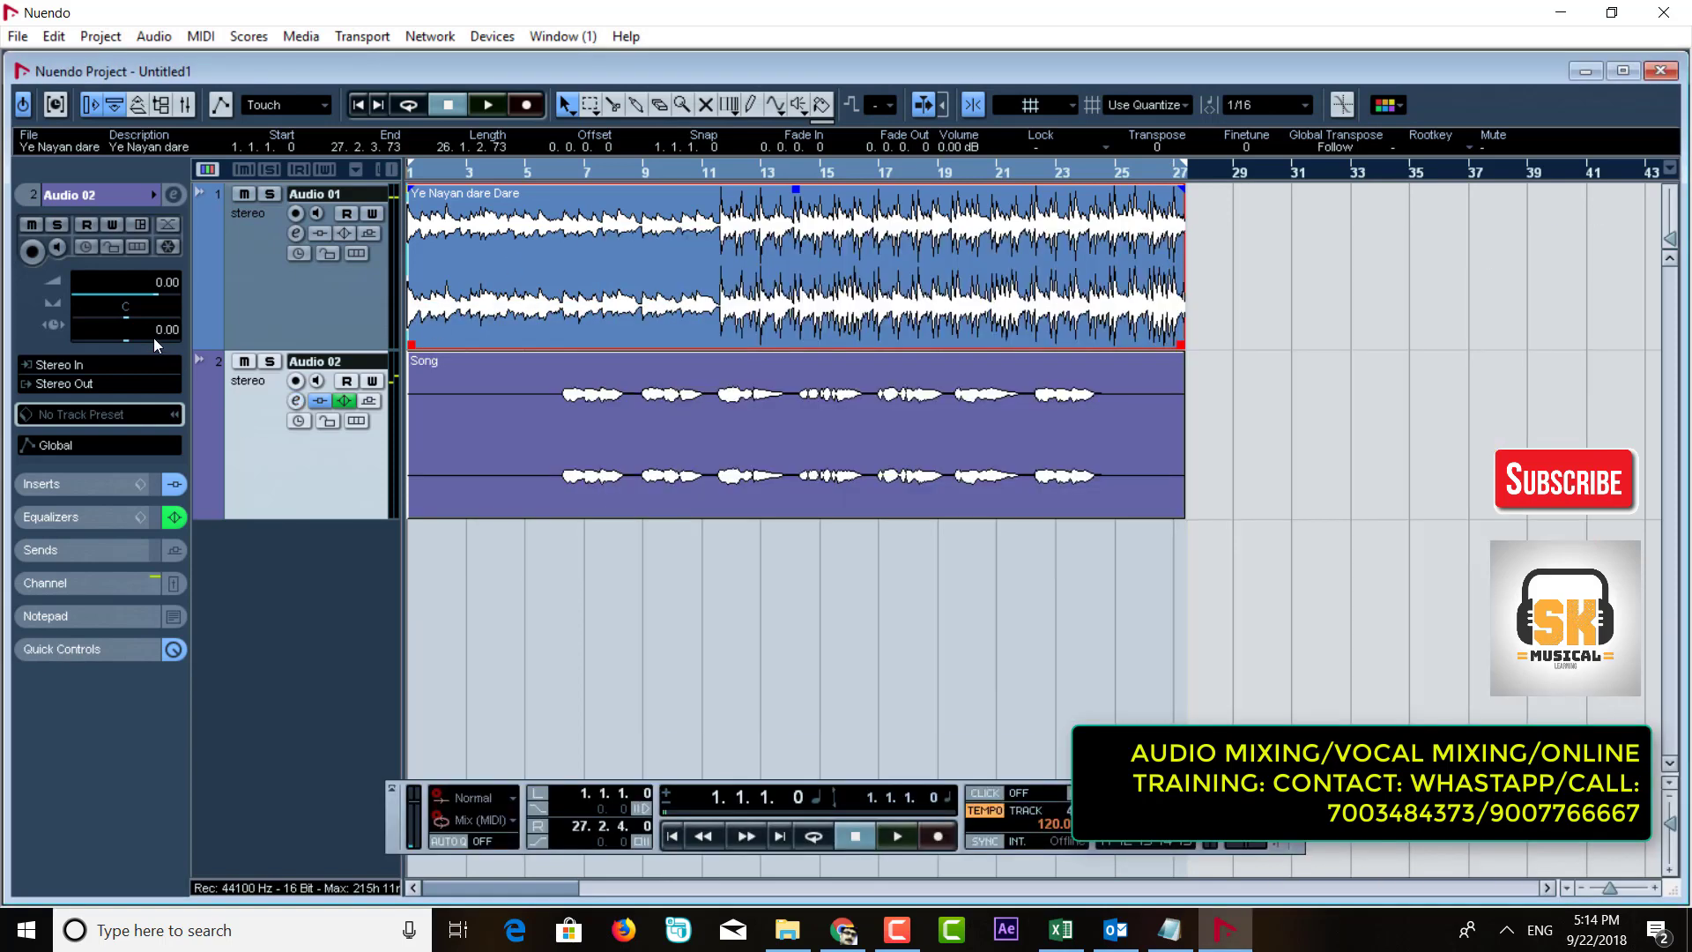
# Step: Open the Stereo Out channel settings from the Mixer and add a MultibandCompressor to the first insert slot, closing its window
pyautogui.click(186, 105)
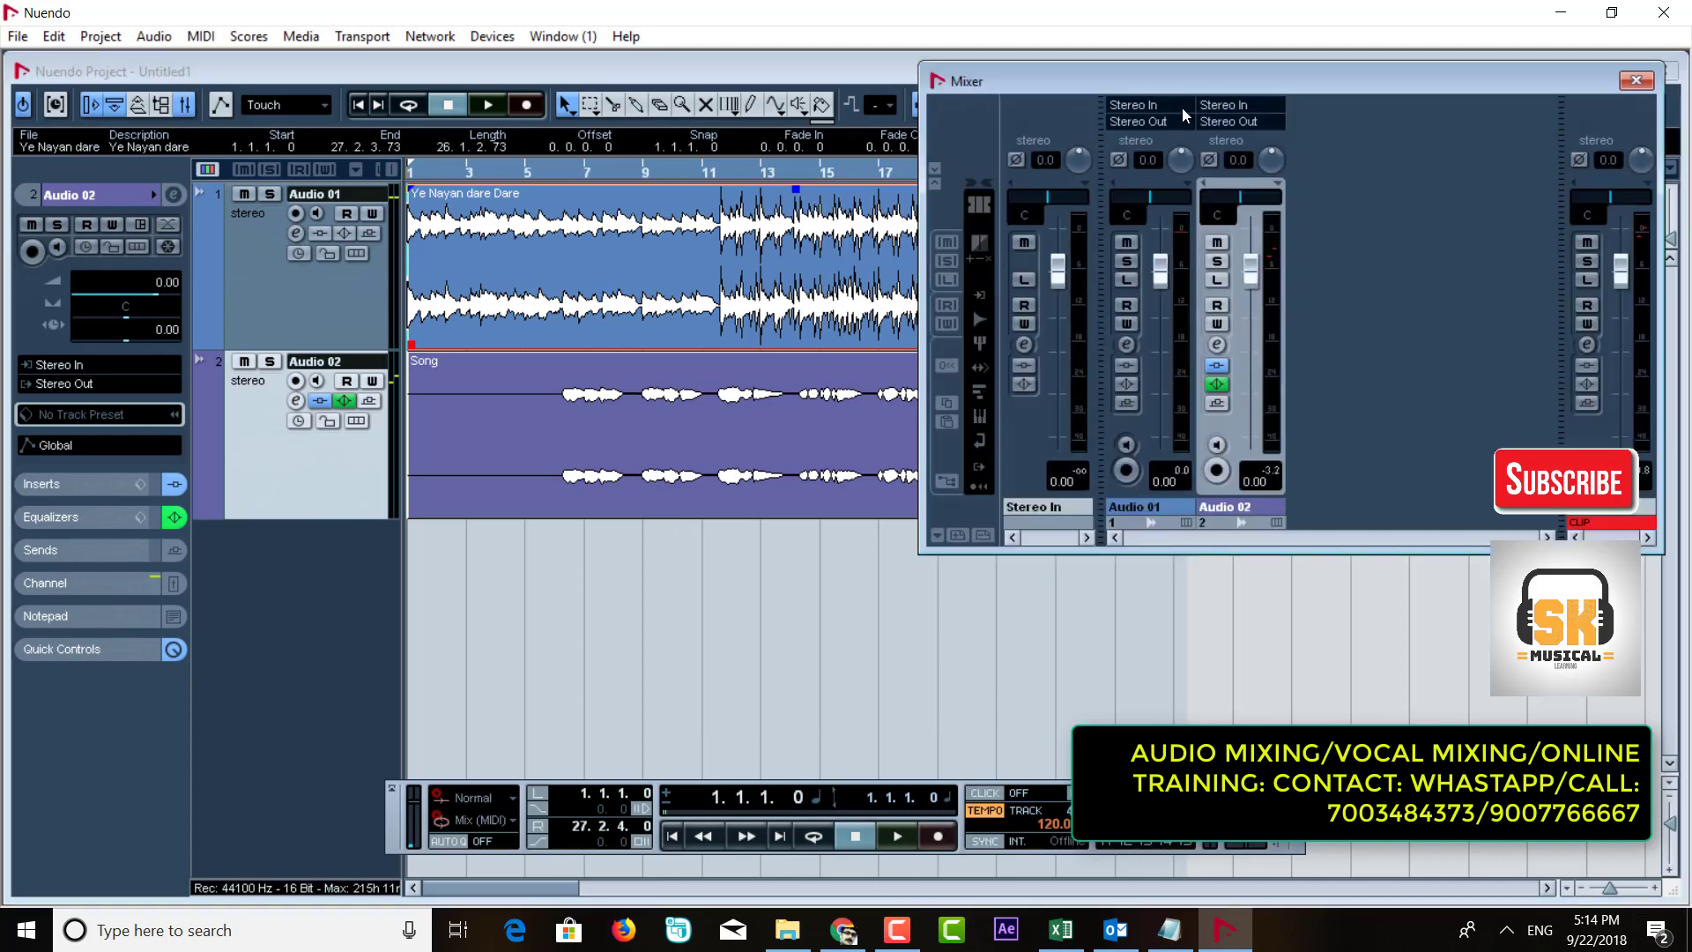
pyautogui.moveTo(1183, 83); pyautogui.dragTo(995, 160)
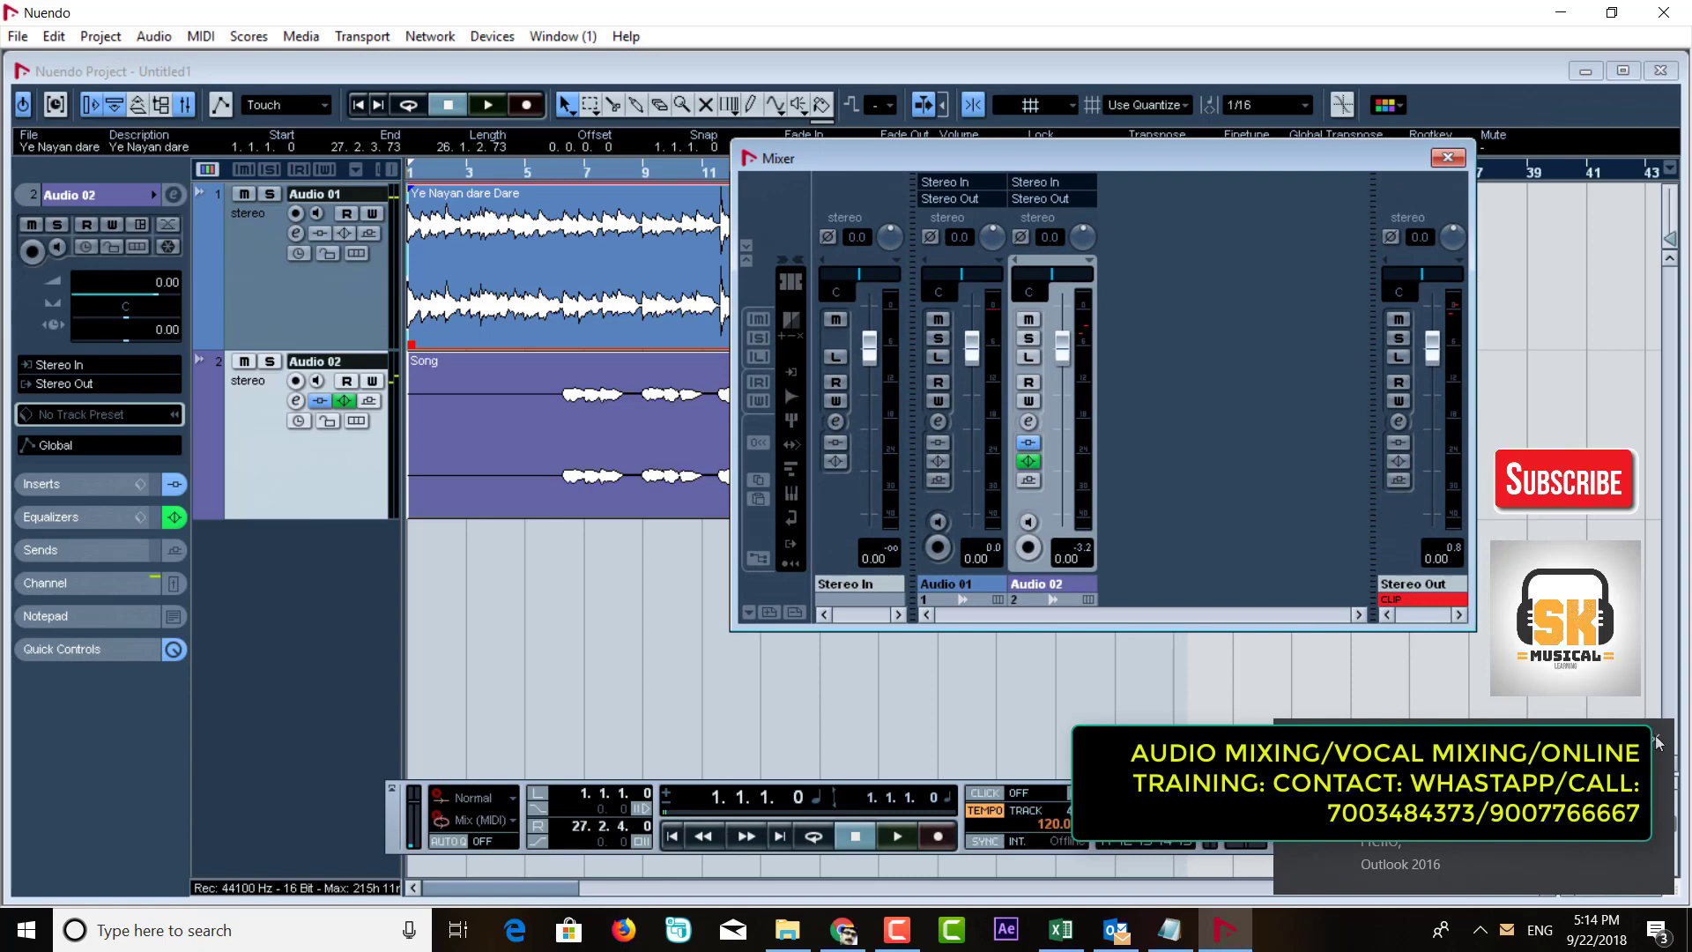
pyautogui.click(1657, 743)
pyautogui.click(1399, 423)
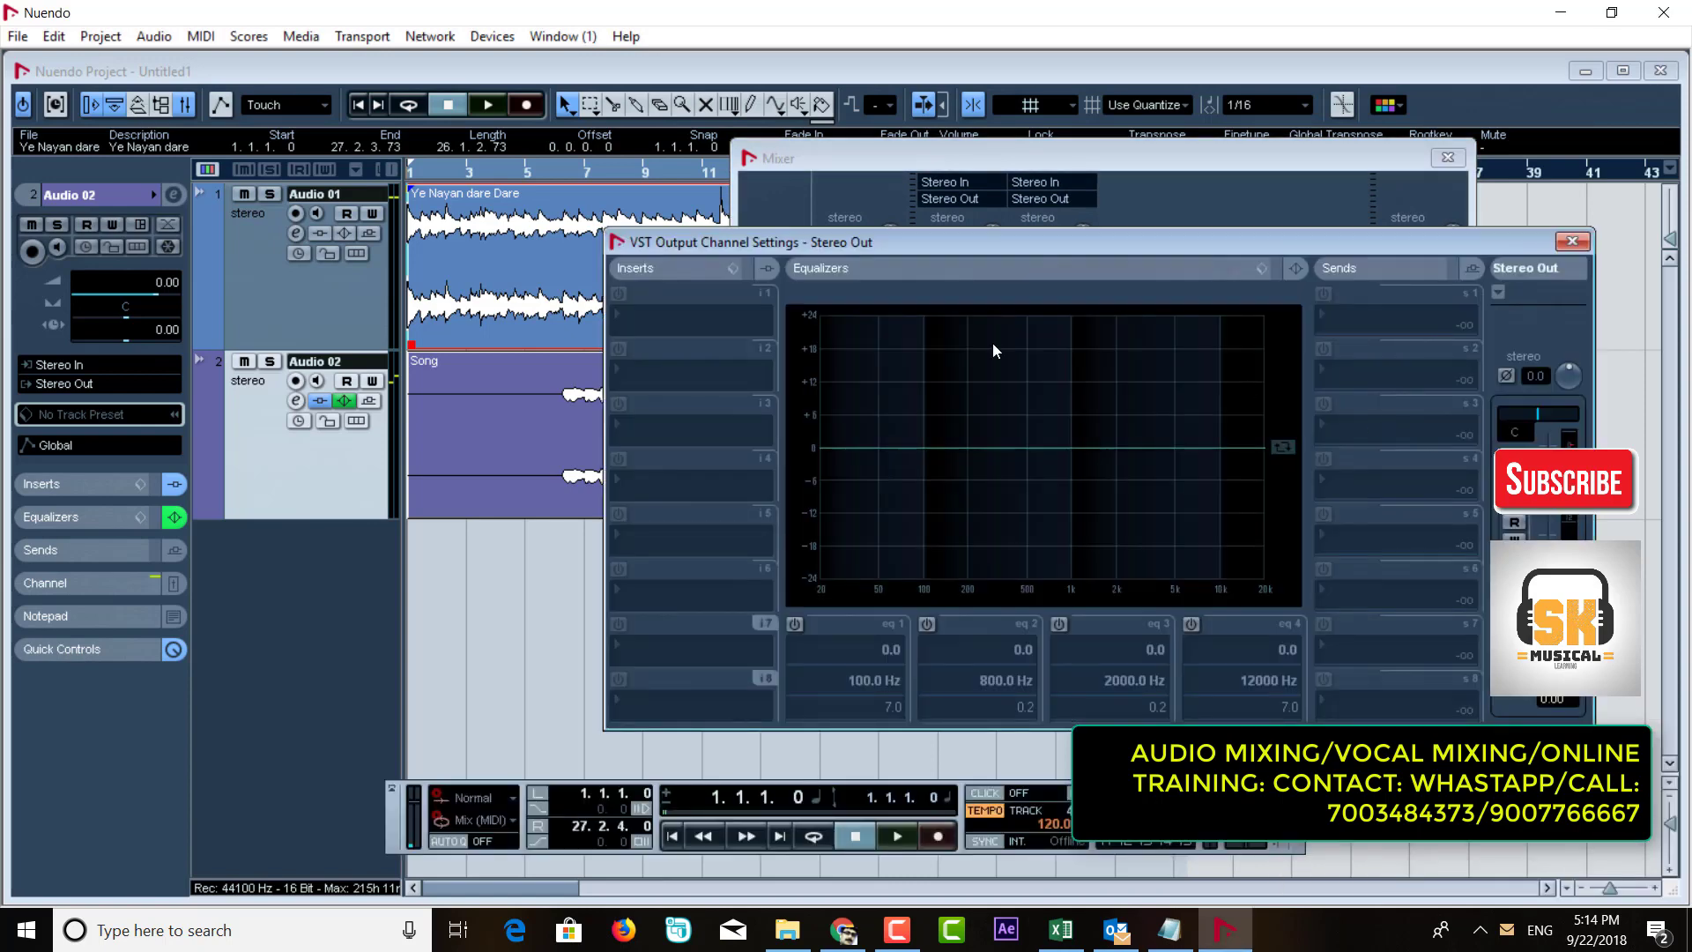
pyautogui.click(716, 315)
pyautogui.moveTo(743, 208)
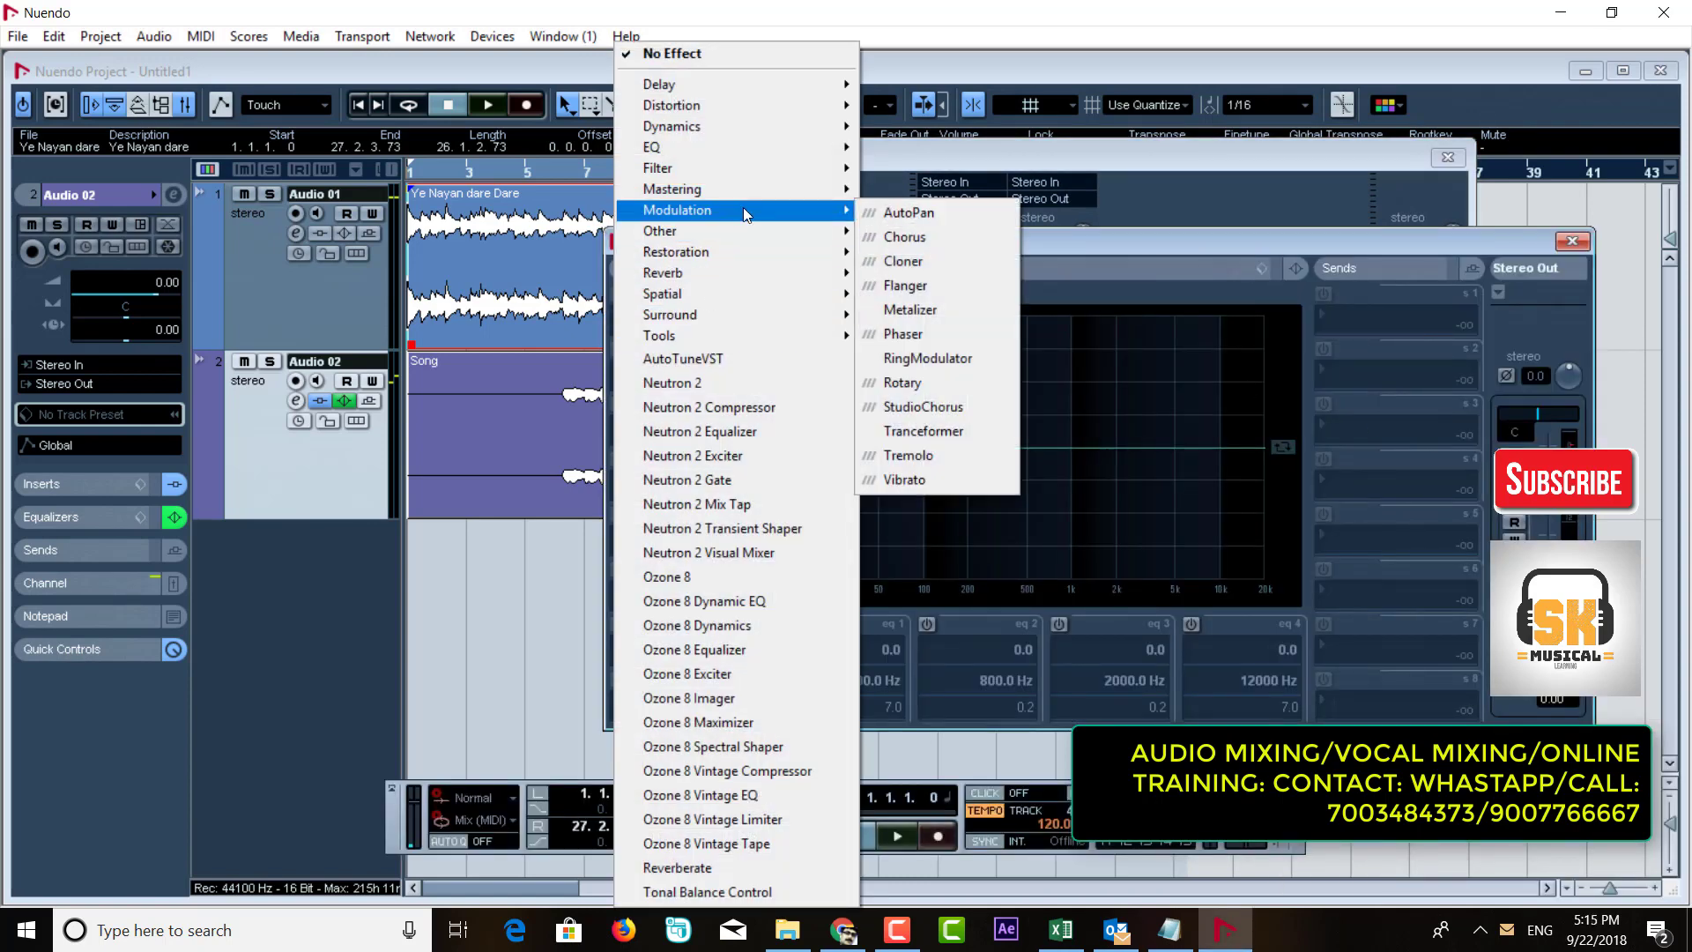
pyautogui.moveTo(740, 129)
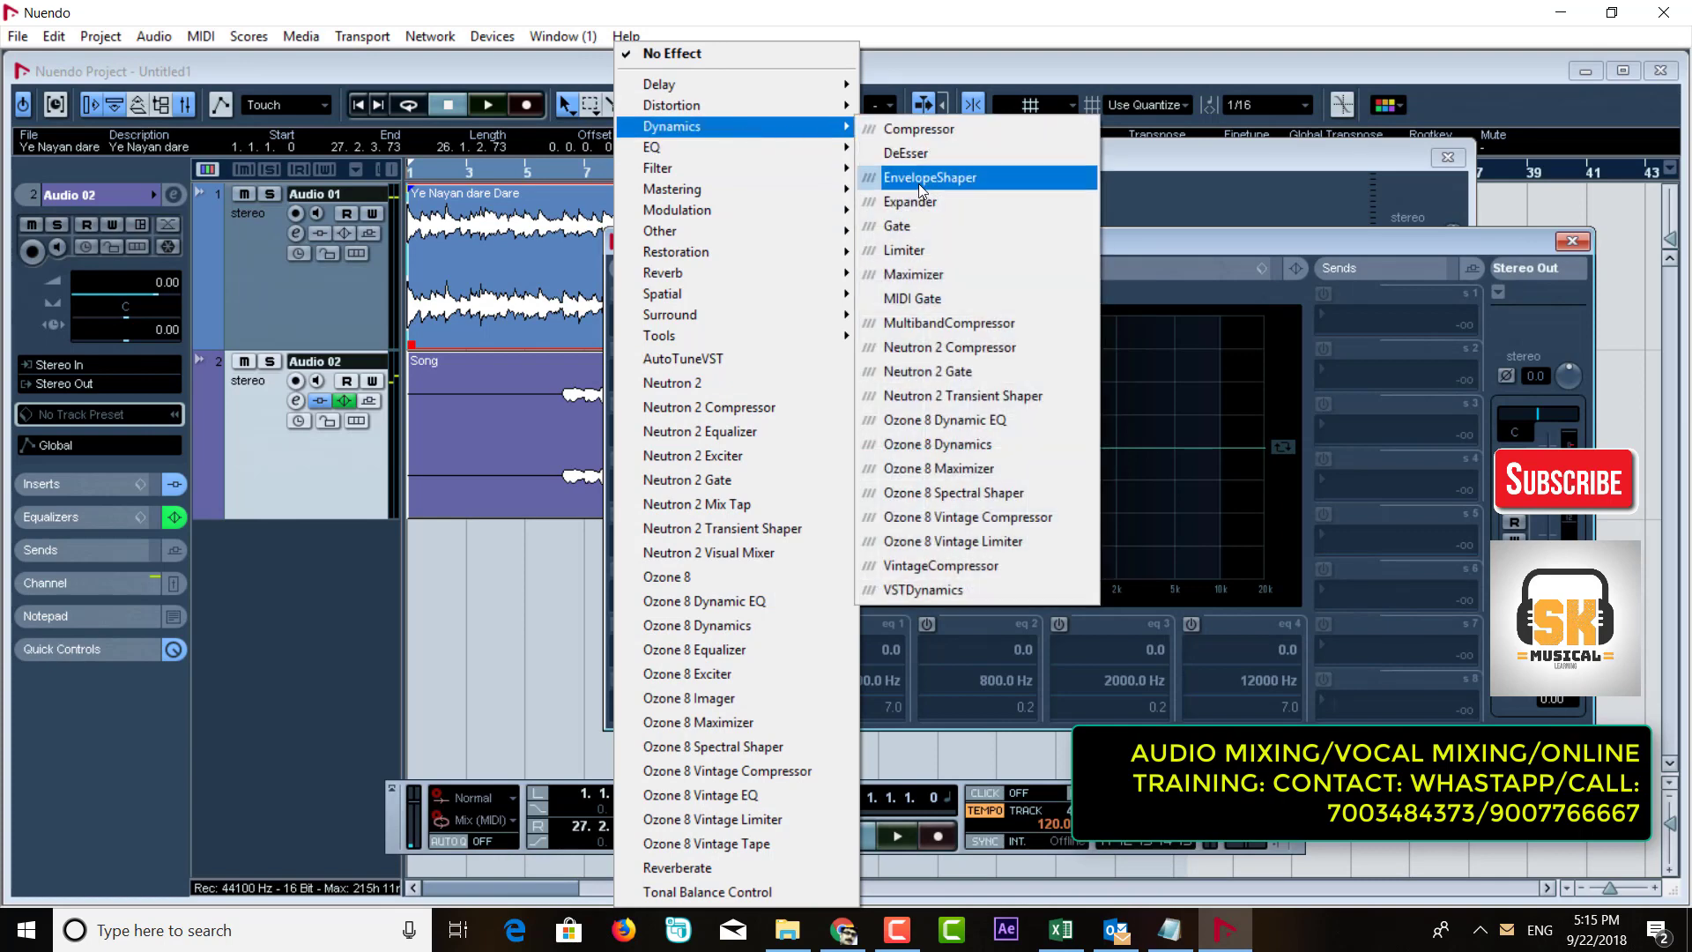
pyautogui.click(948, 323)
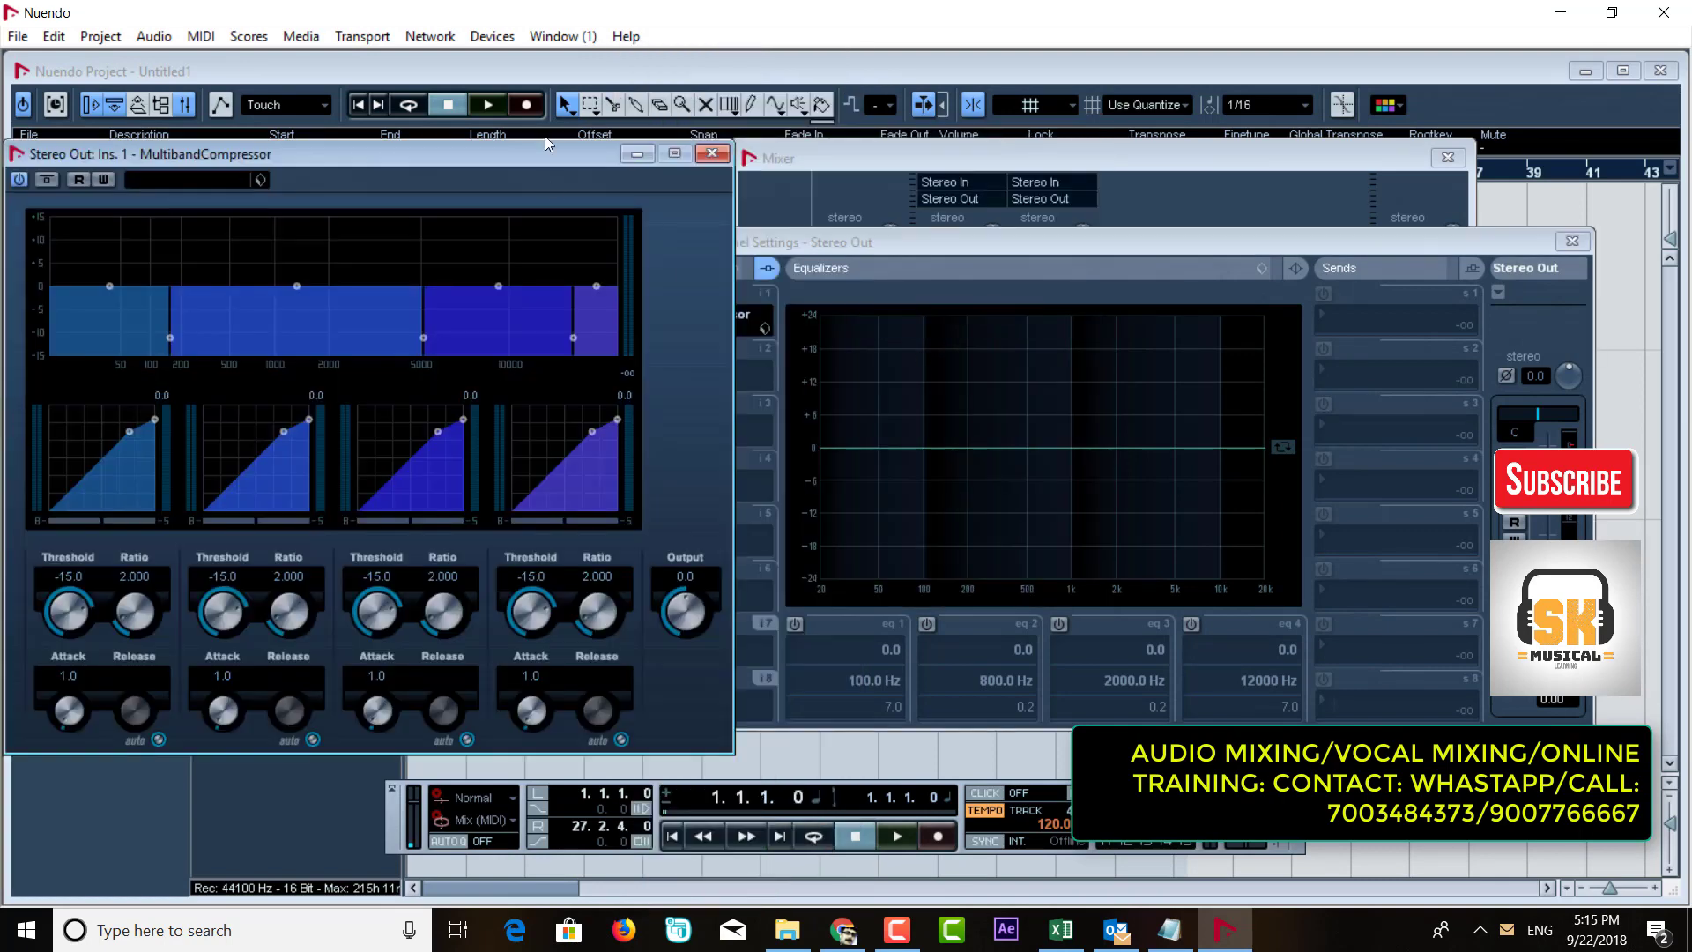
pyautogui.click(713, 154)
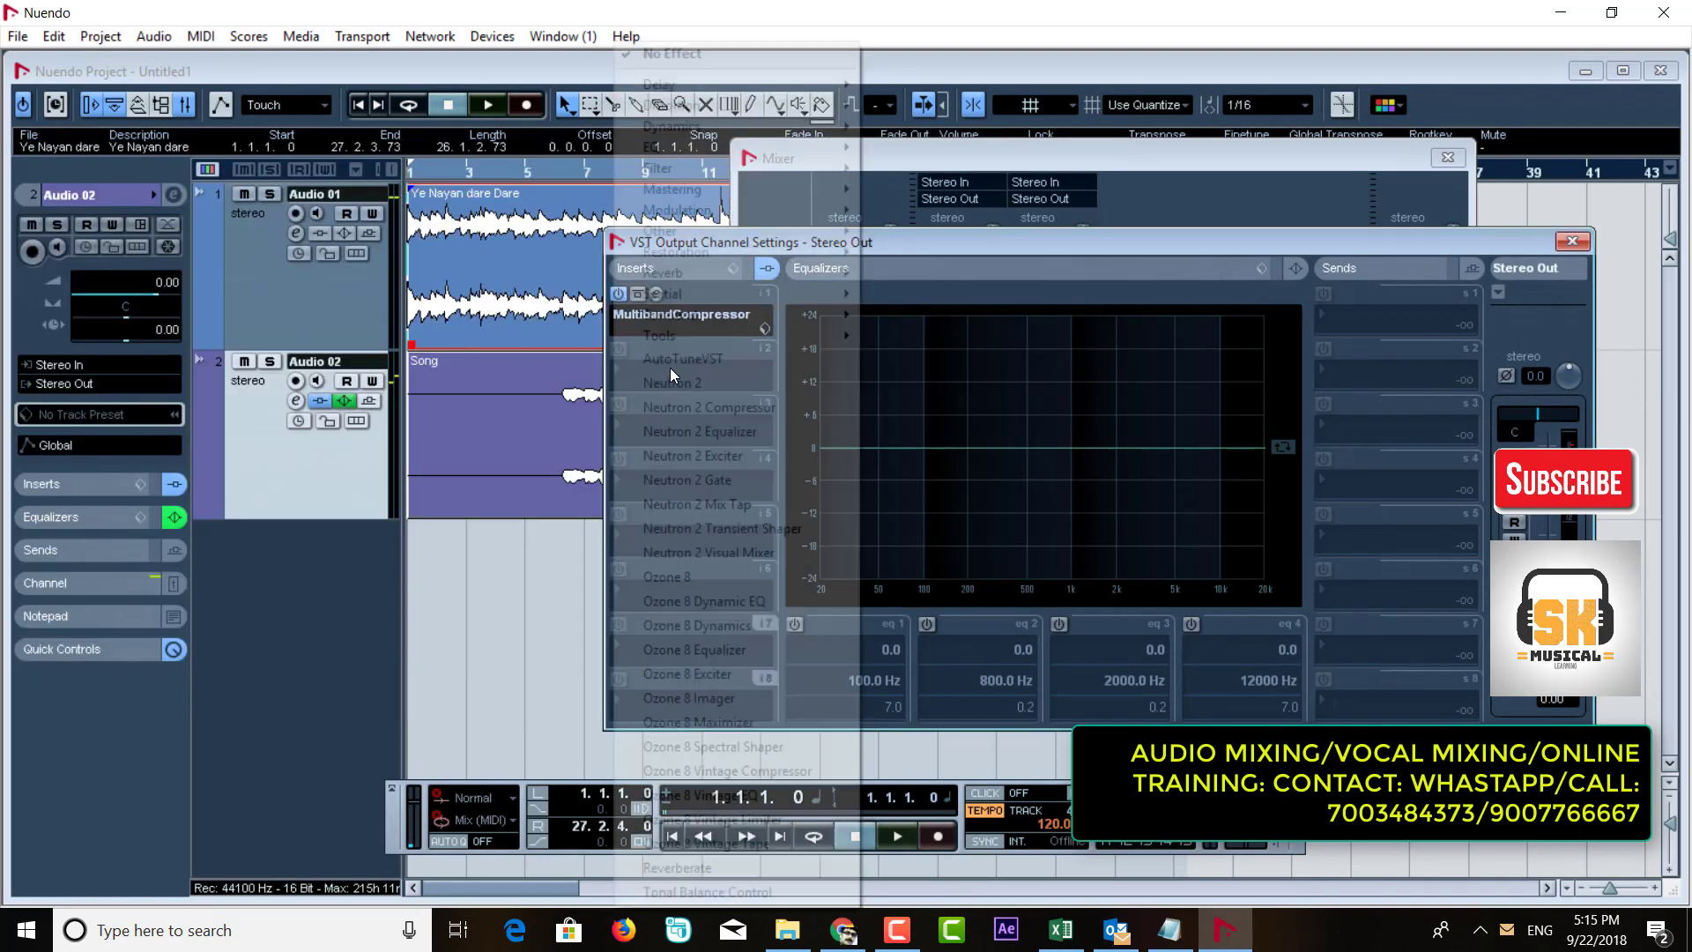
# Step: Add the Maximizer to the second insert slot of the Stereo Out channel and close its window
pyautogui.click(671, 365)
pyautogui.moveTo(749, 133)
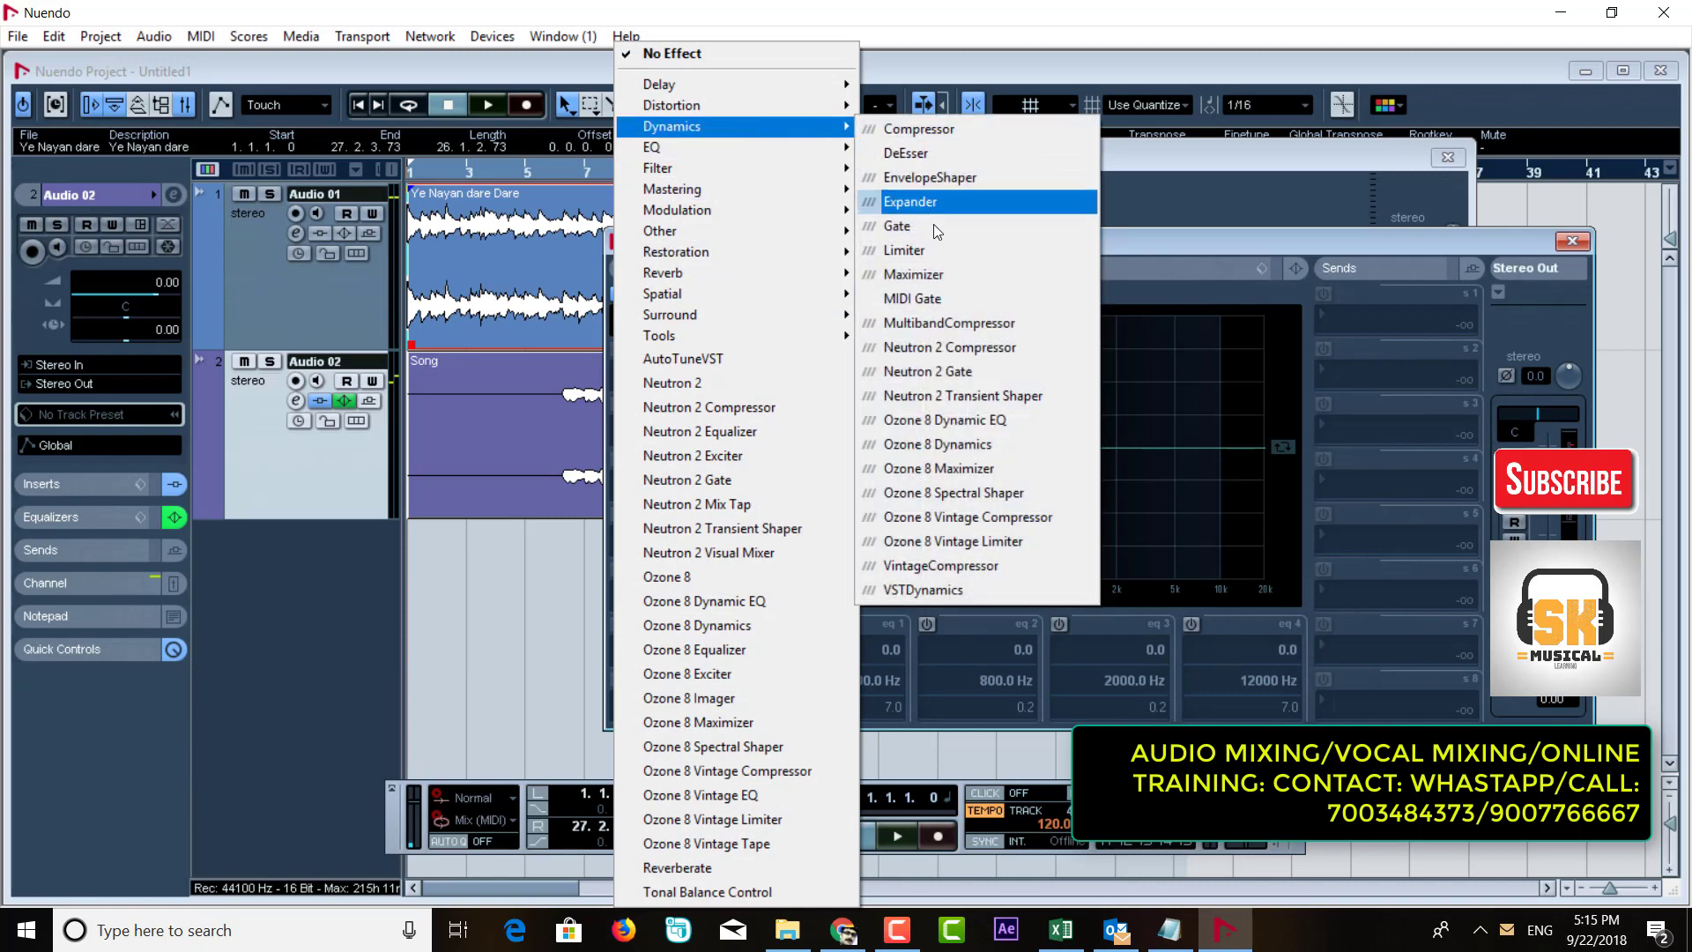
pyautogui.click(936, 279)
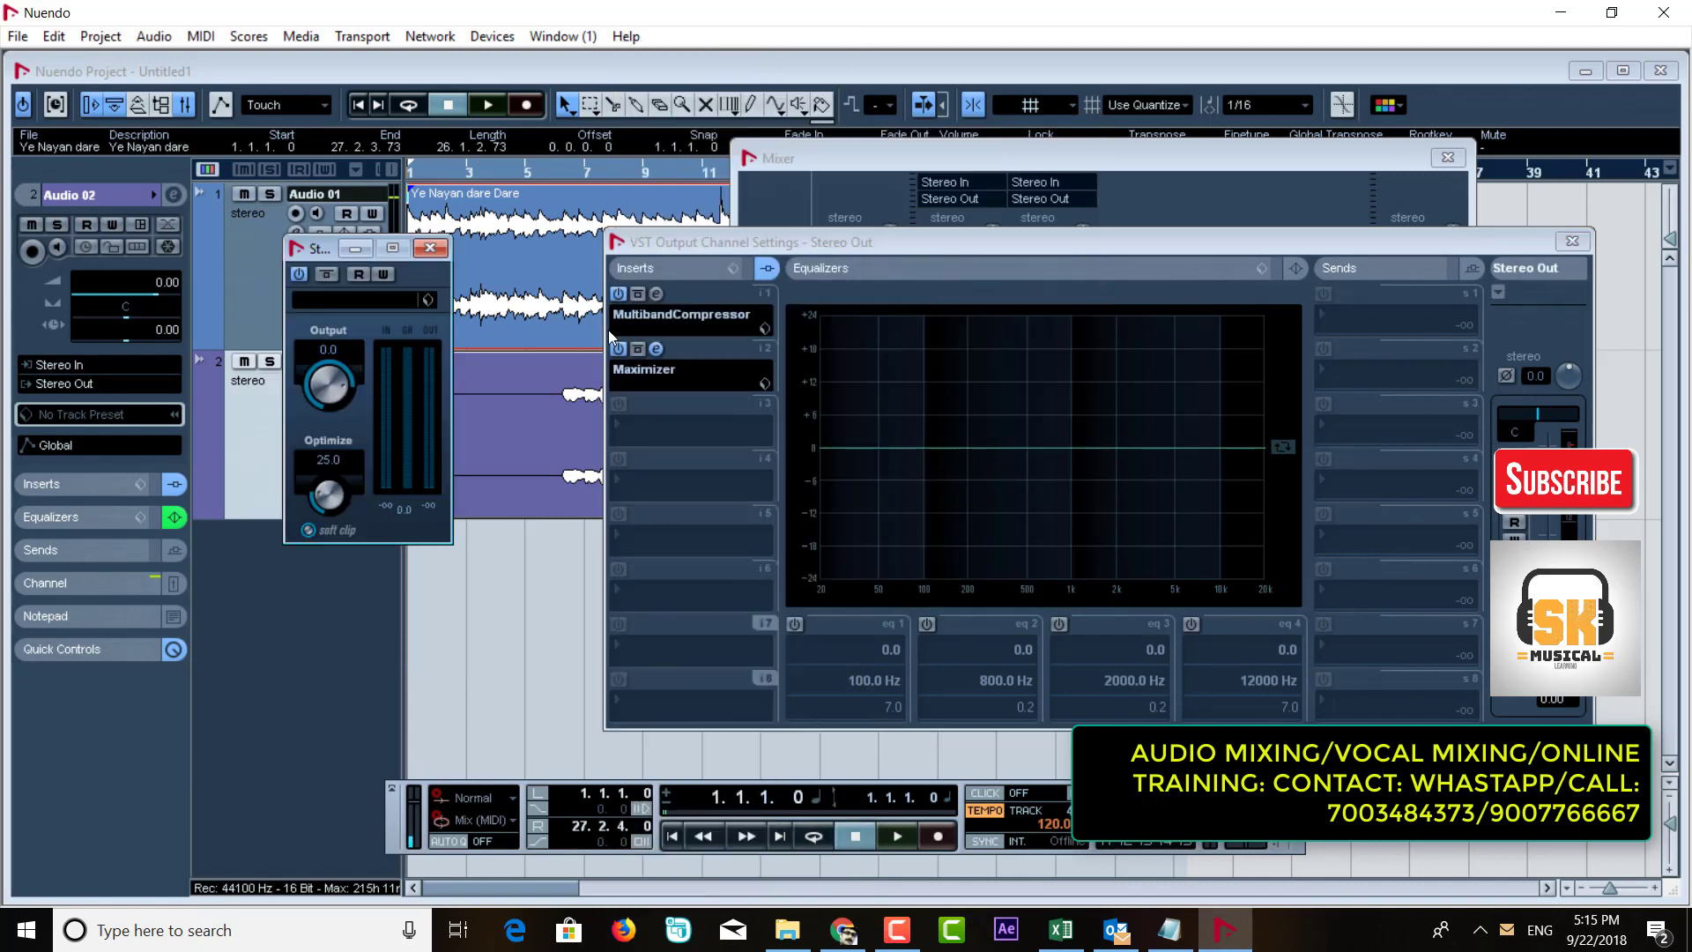
pyautogui.click(430, 247)
# Step: Try the Neutron 2 Equalizer in the third insert slot of the Stereo Out channel and close its windows
pyautogui.click(667, 432)
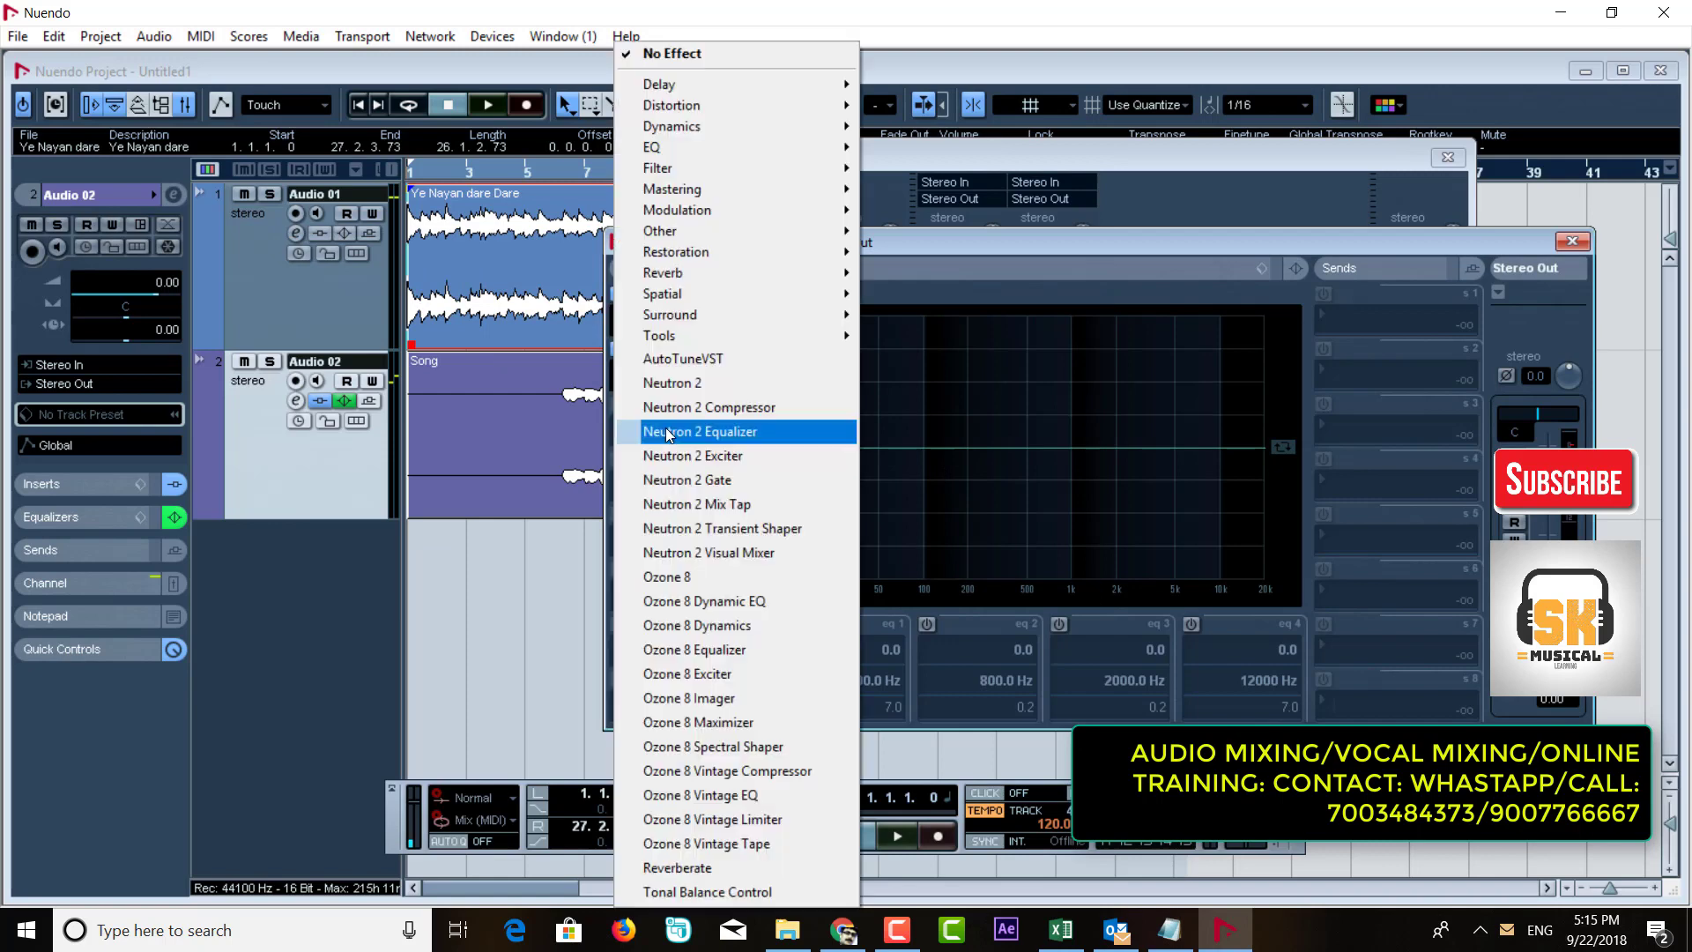
pyautogui.click(668, 434)
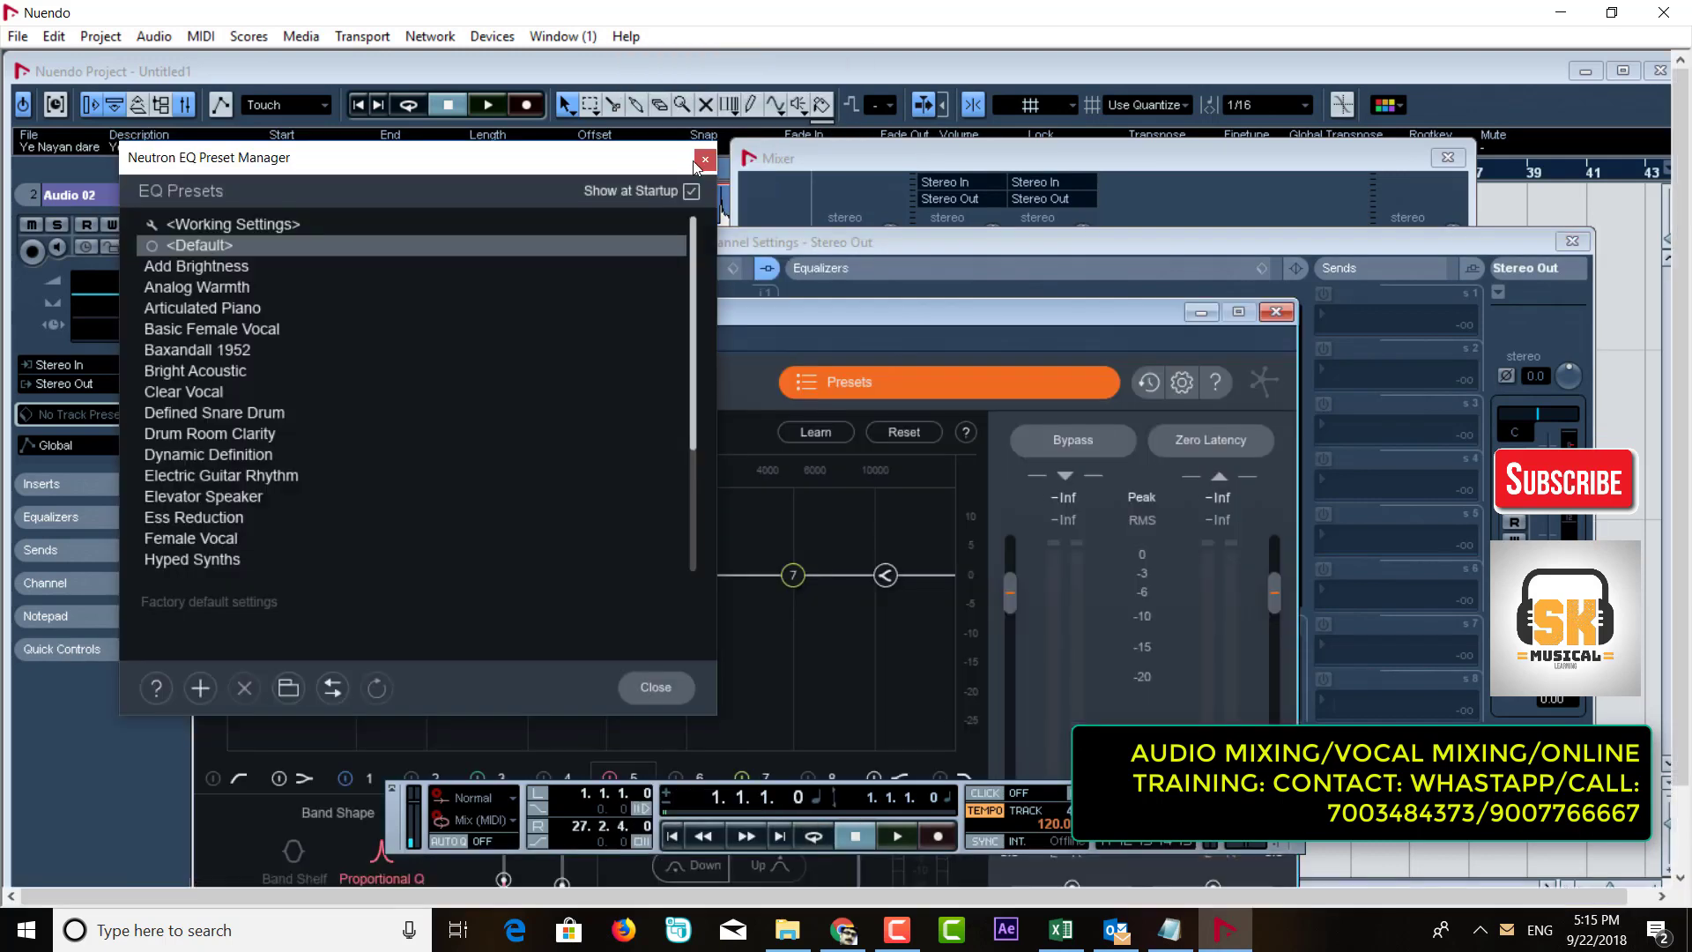
pyautogui.click(1275, 311)
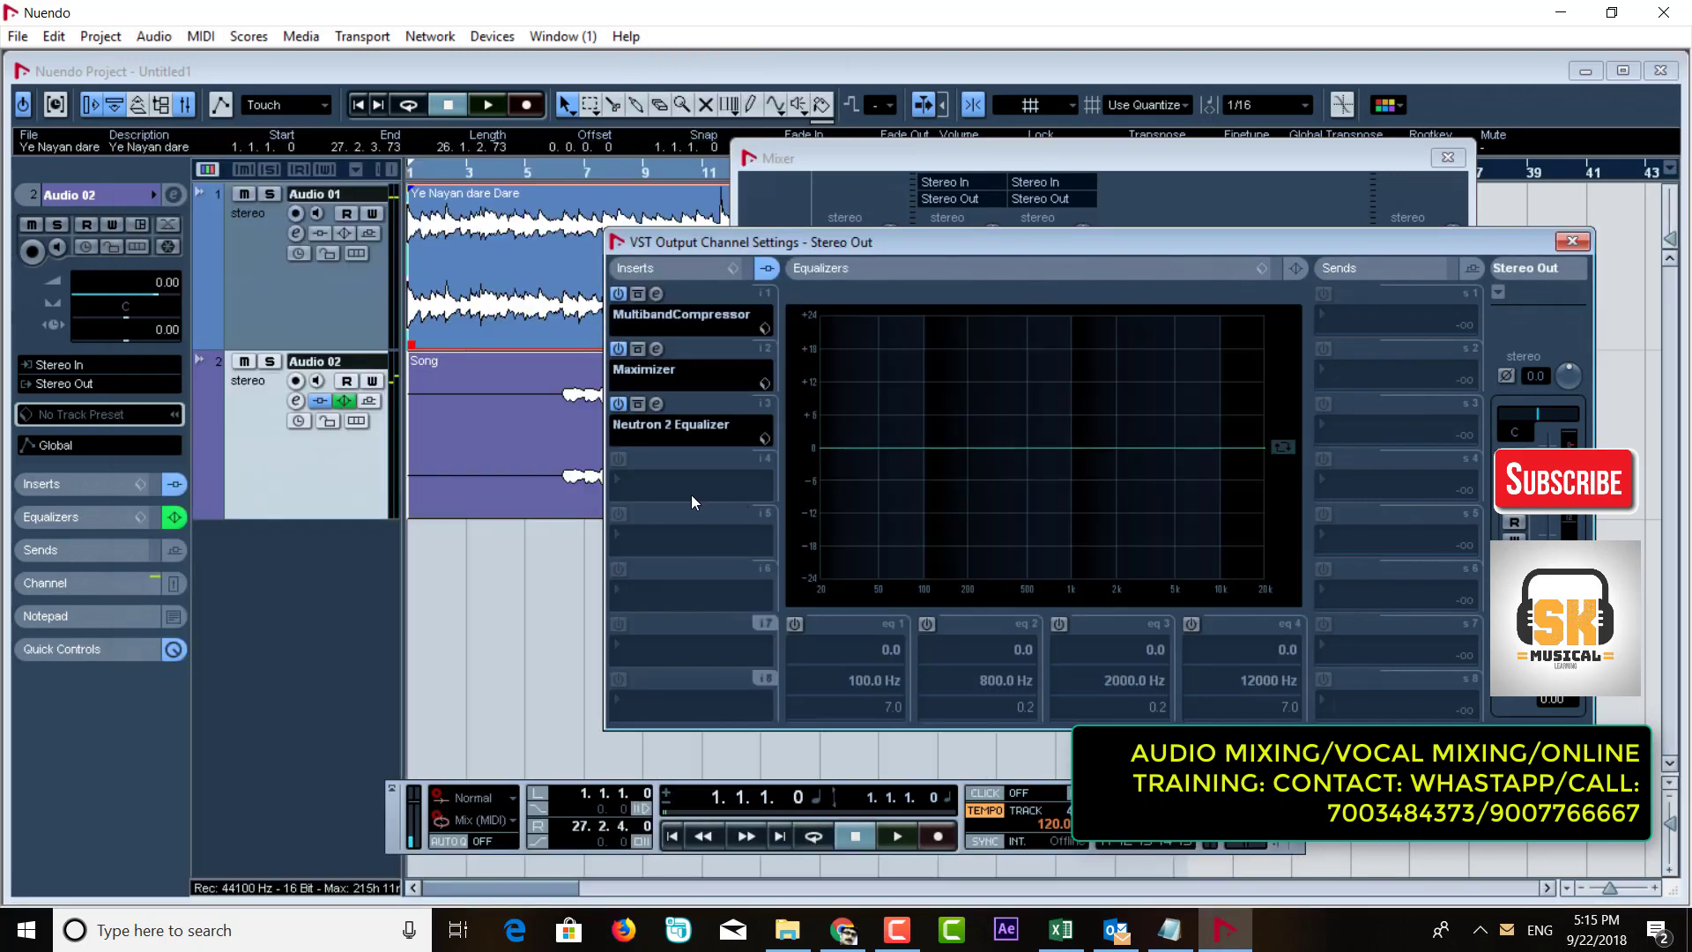
# Step: Replace the third Stereo Out insert with the UV22HR dither at 16 output bits and close the plug-in and channel settings
pyautogui.click(664, 428)
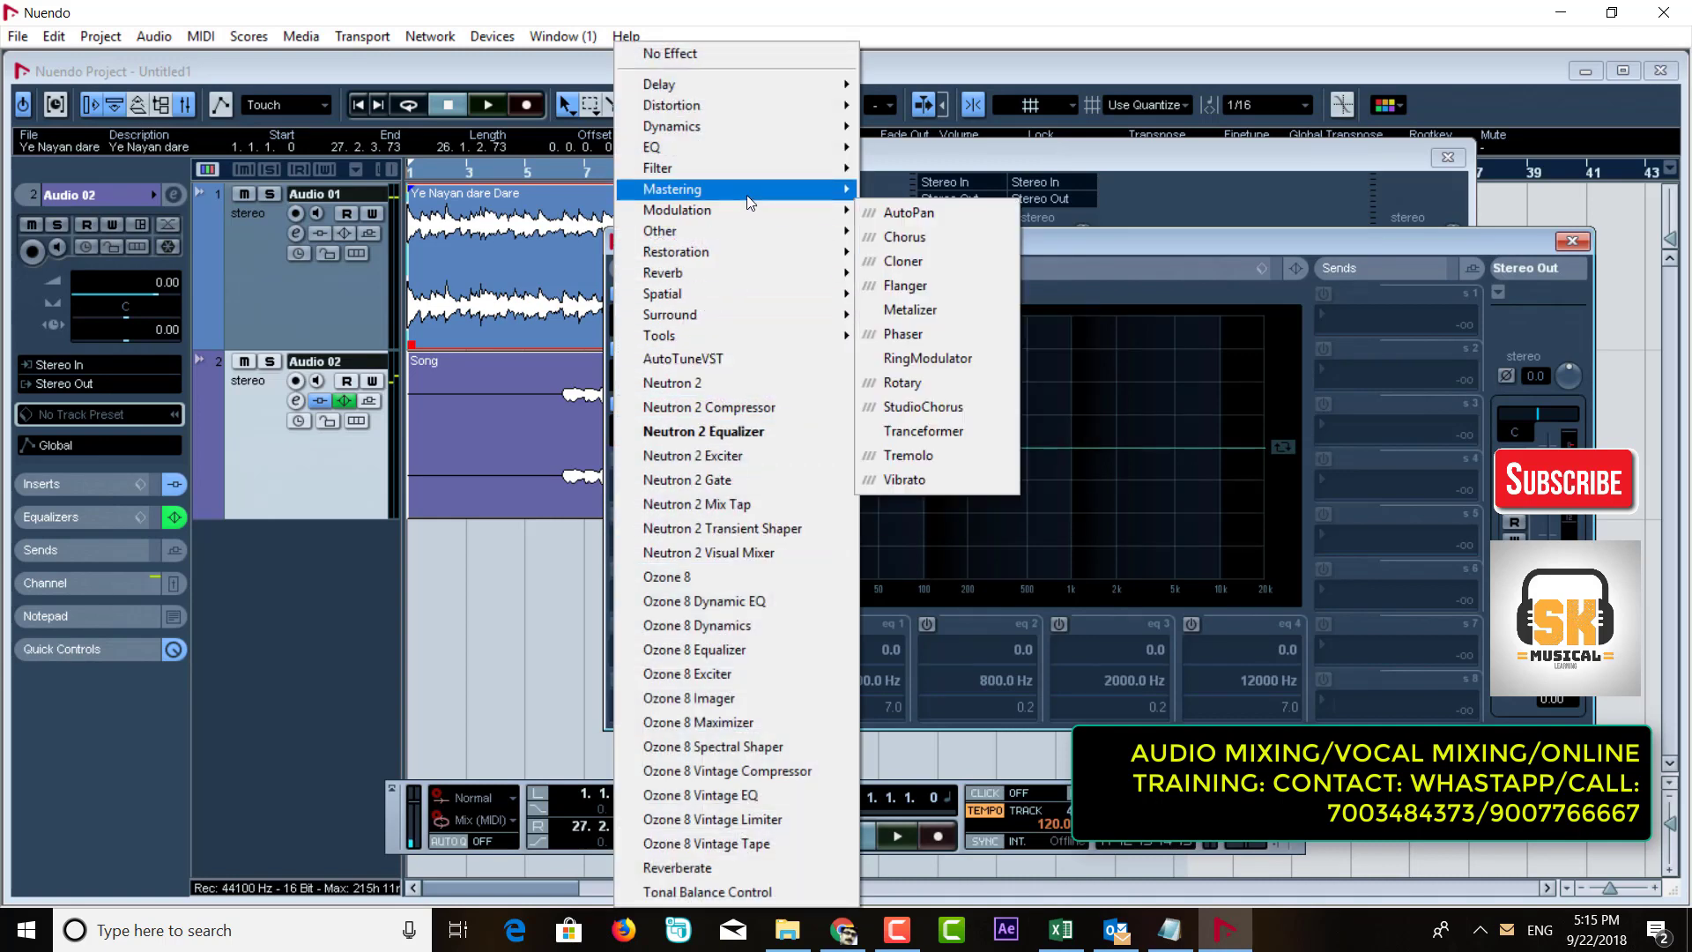
pyautogui.moveTo(824, 198)
pyautogui.click(912, 220)
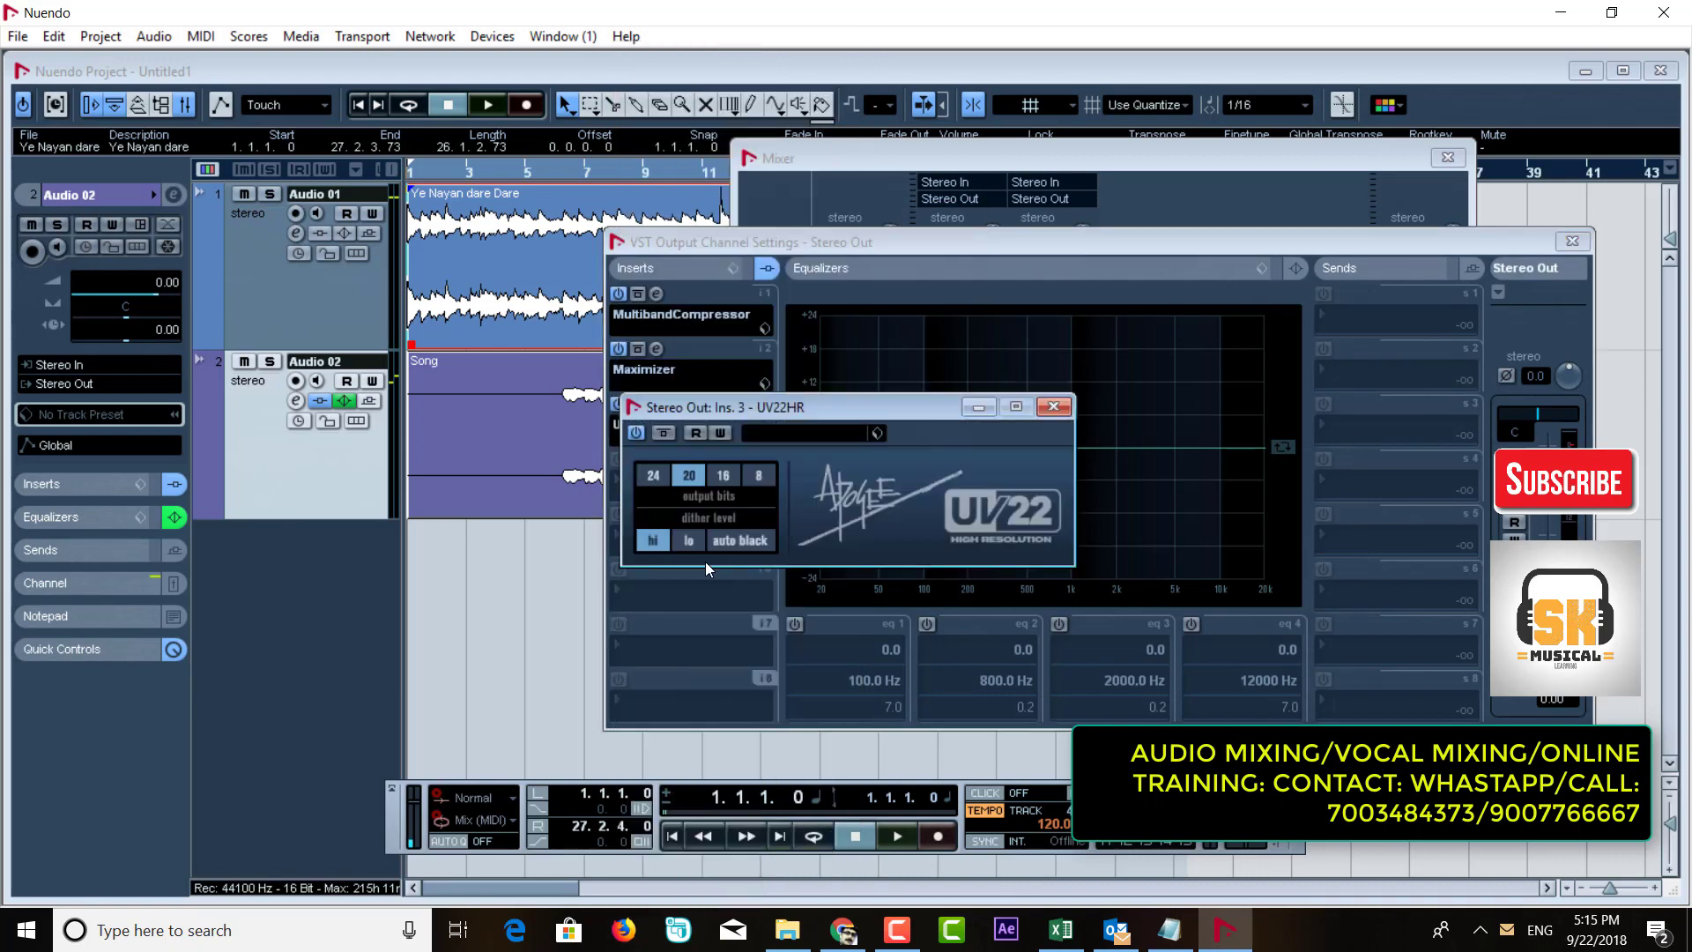
pyautogui.click(722, 477)
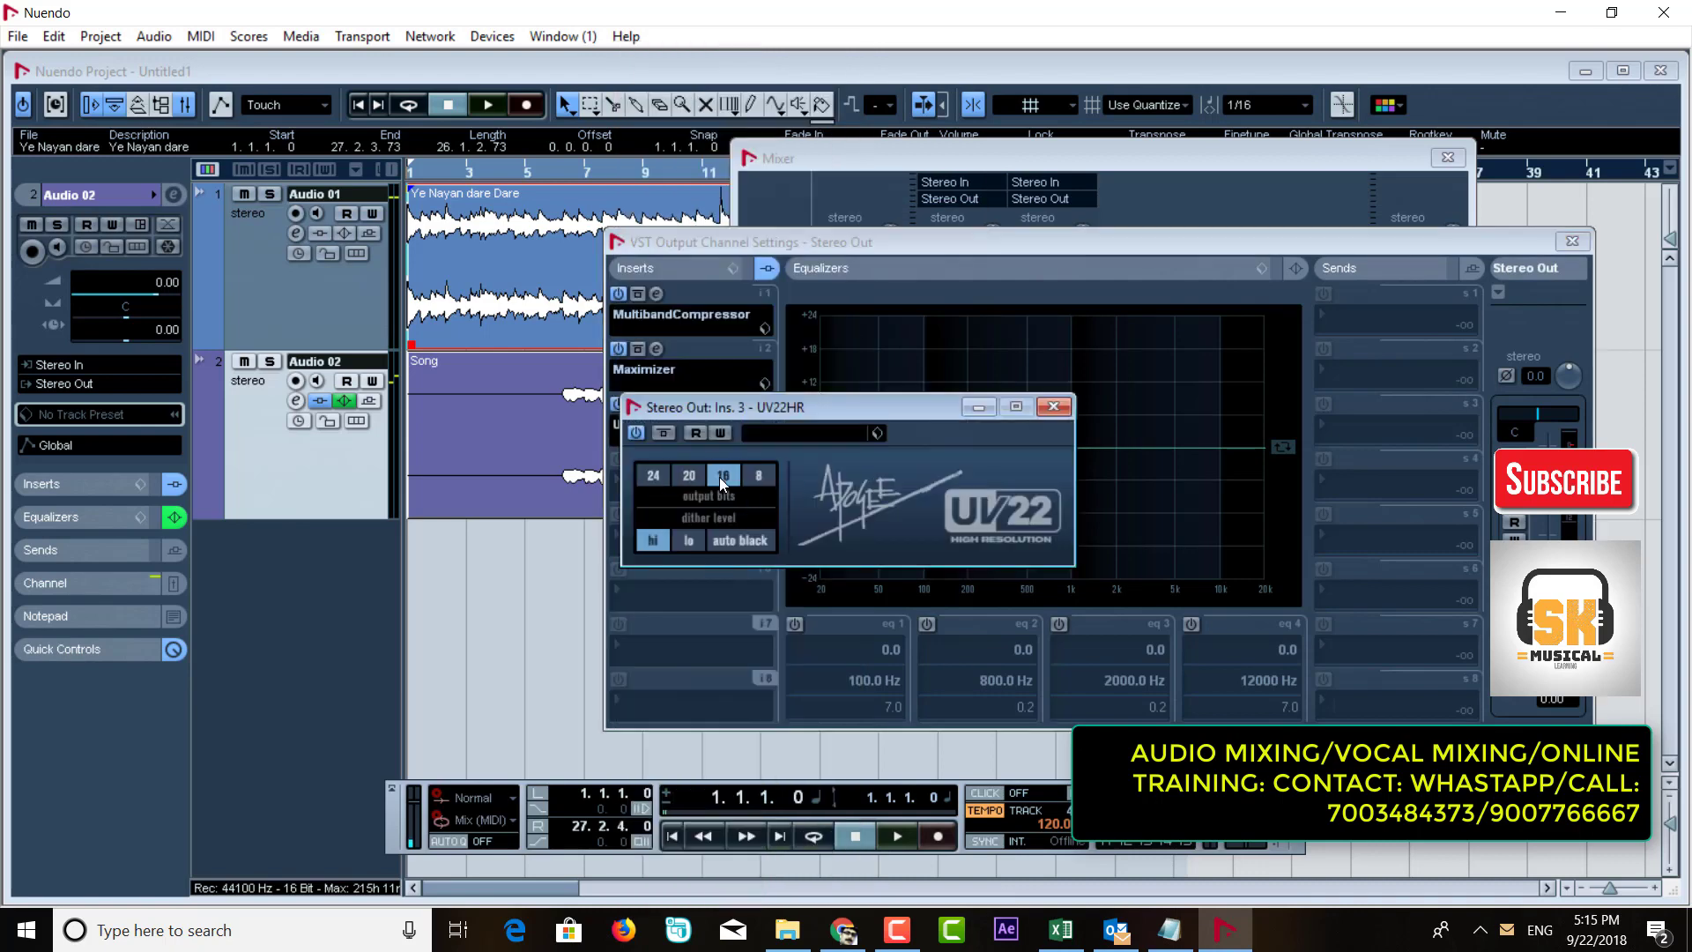
pyautogui.click(1053, 407)
pyautogui.click(1572, 241)
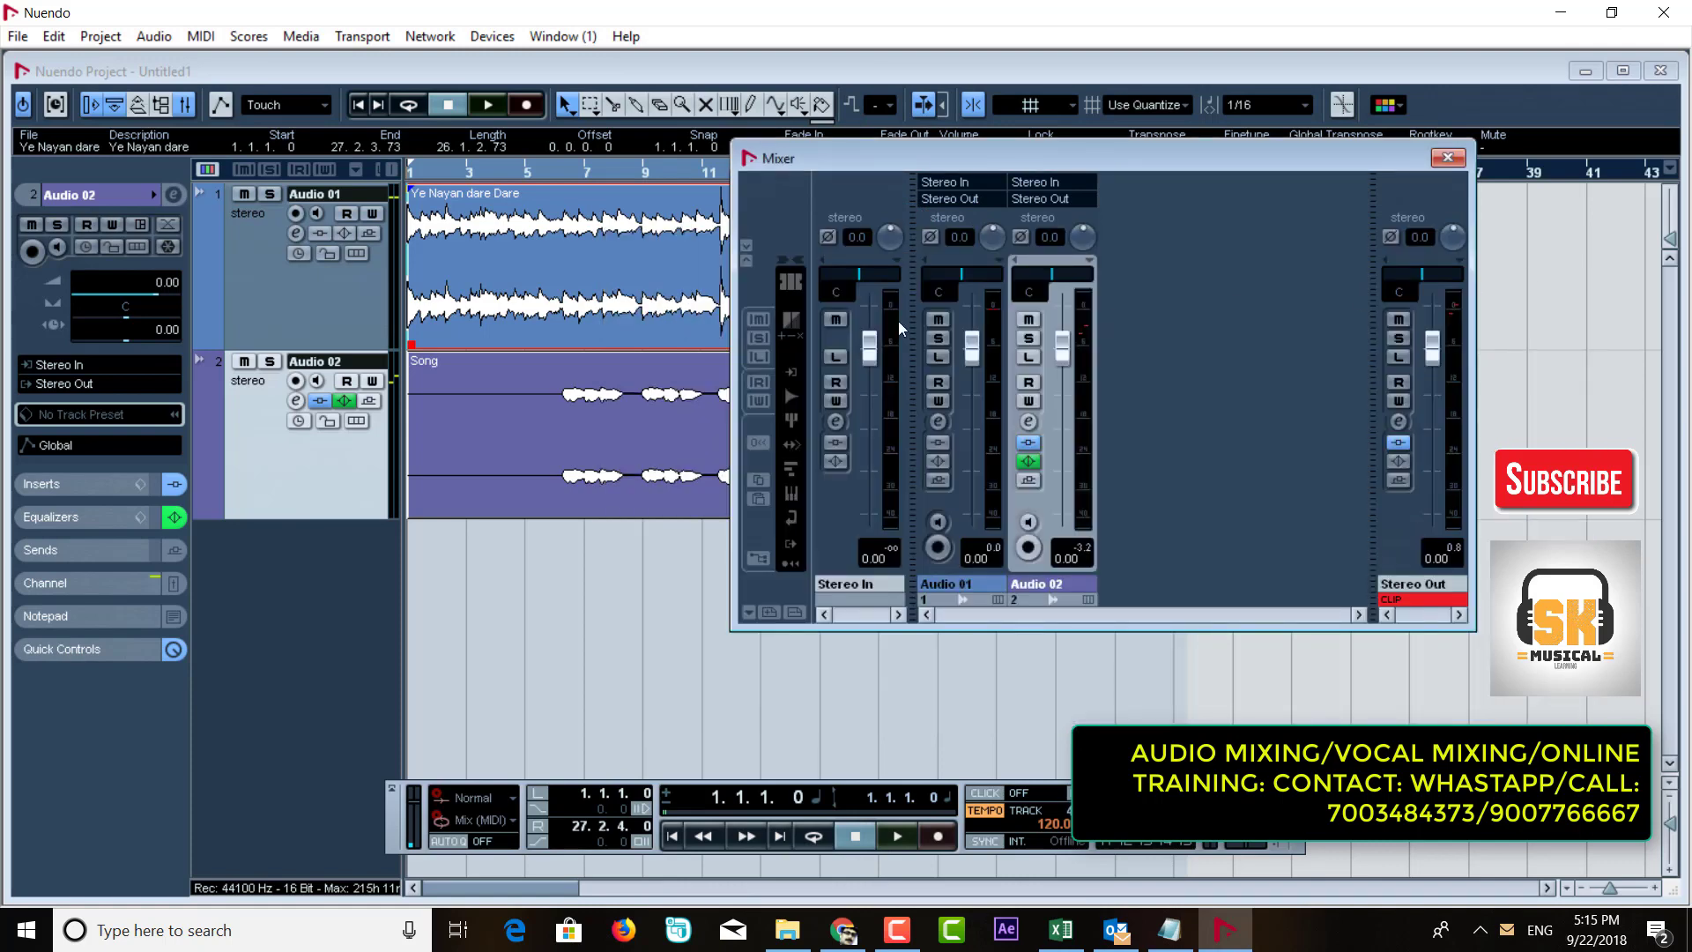
# Step: Play the mix briefly from 6.1.3.0, where the vocal begins, and stop playback
pyautogui.click(557, 173)
pyautogui.press('space')
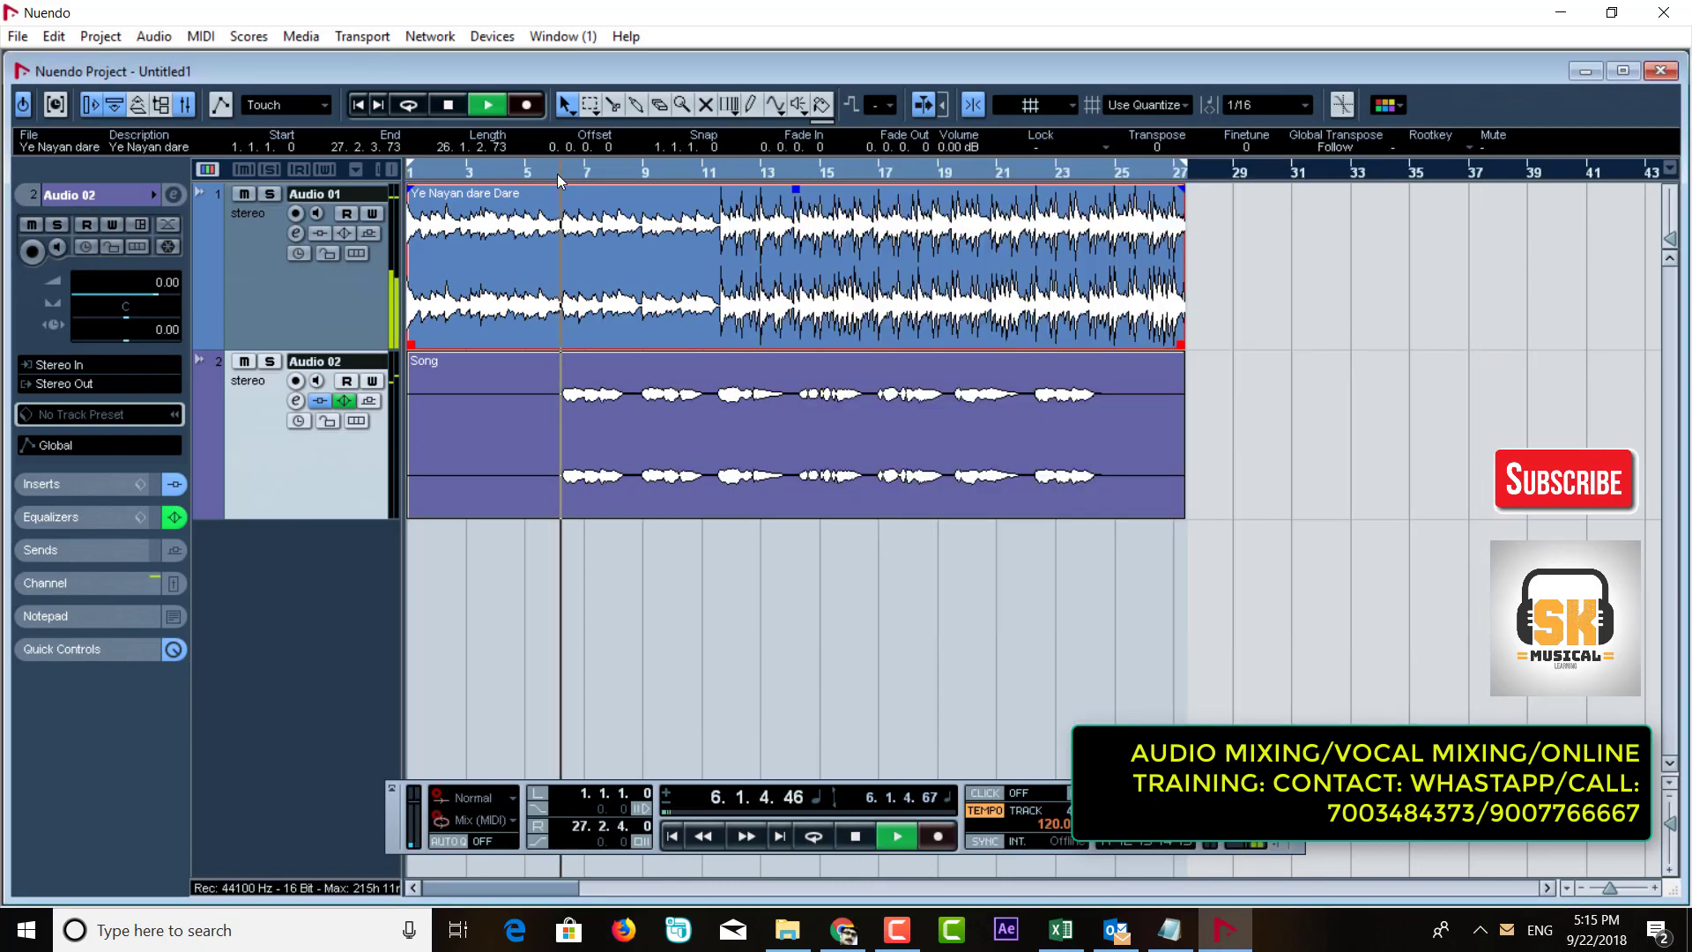
pyautogui.click(449, 105)
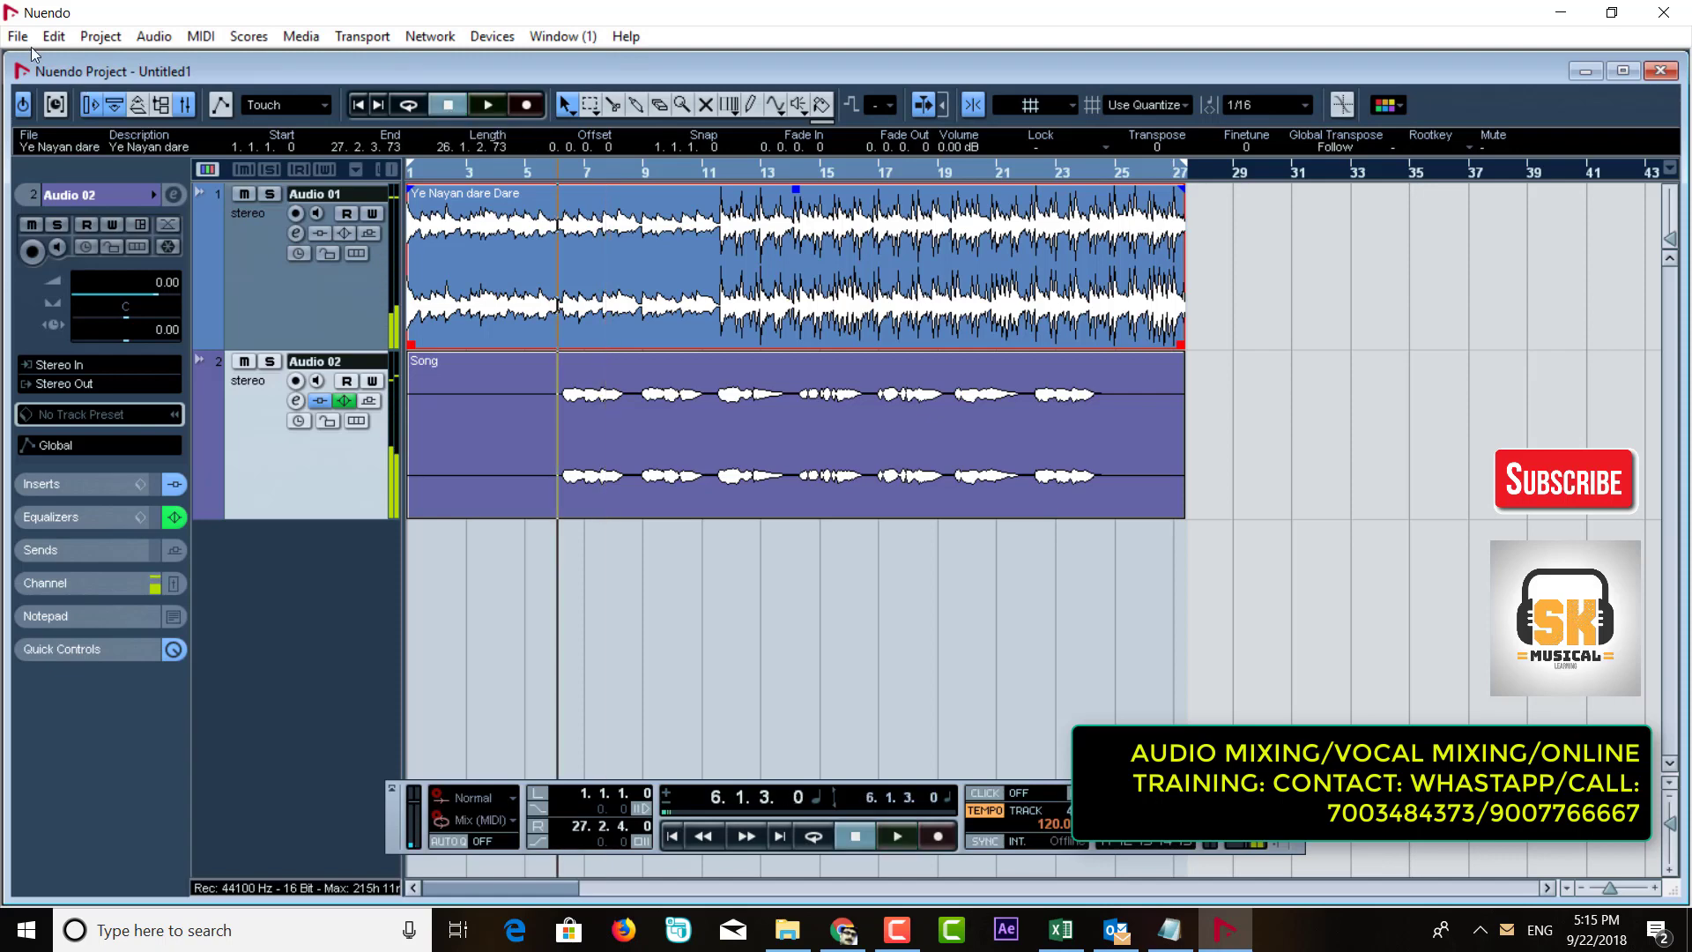
# Step: Export the audio mixdown as Final Mix and import it into the pool and a new audio track, copying it to the working directory
pyautogui.click(18, 36)
pyautogui.moveTo(113, 429)
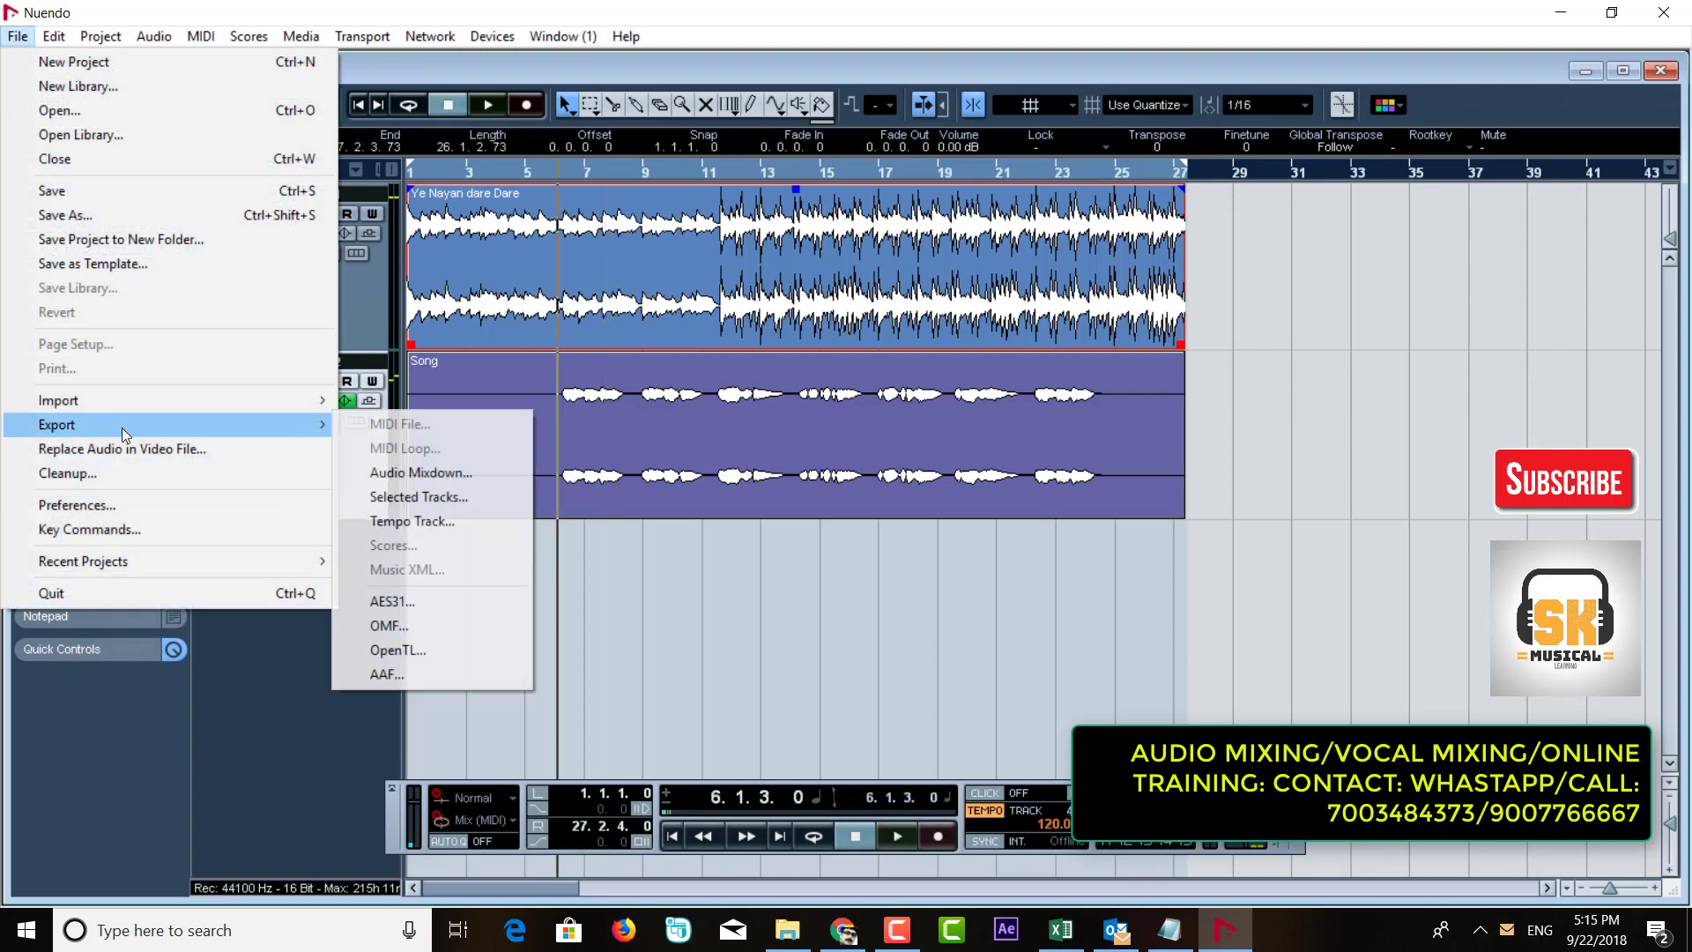
pyautogui.click(404, 479)
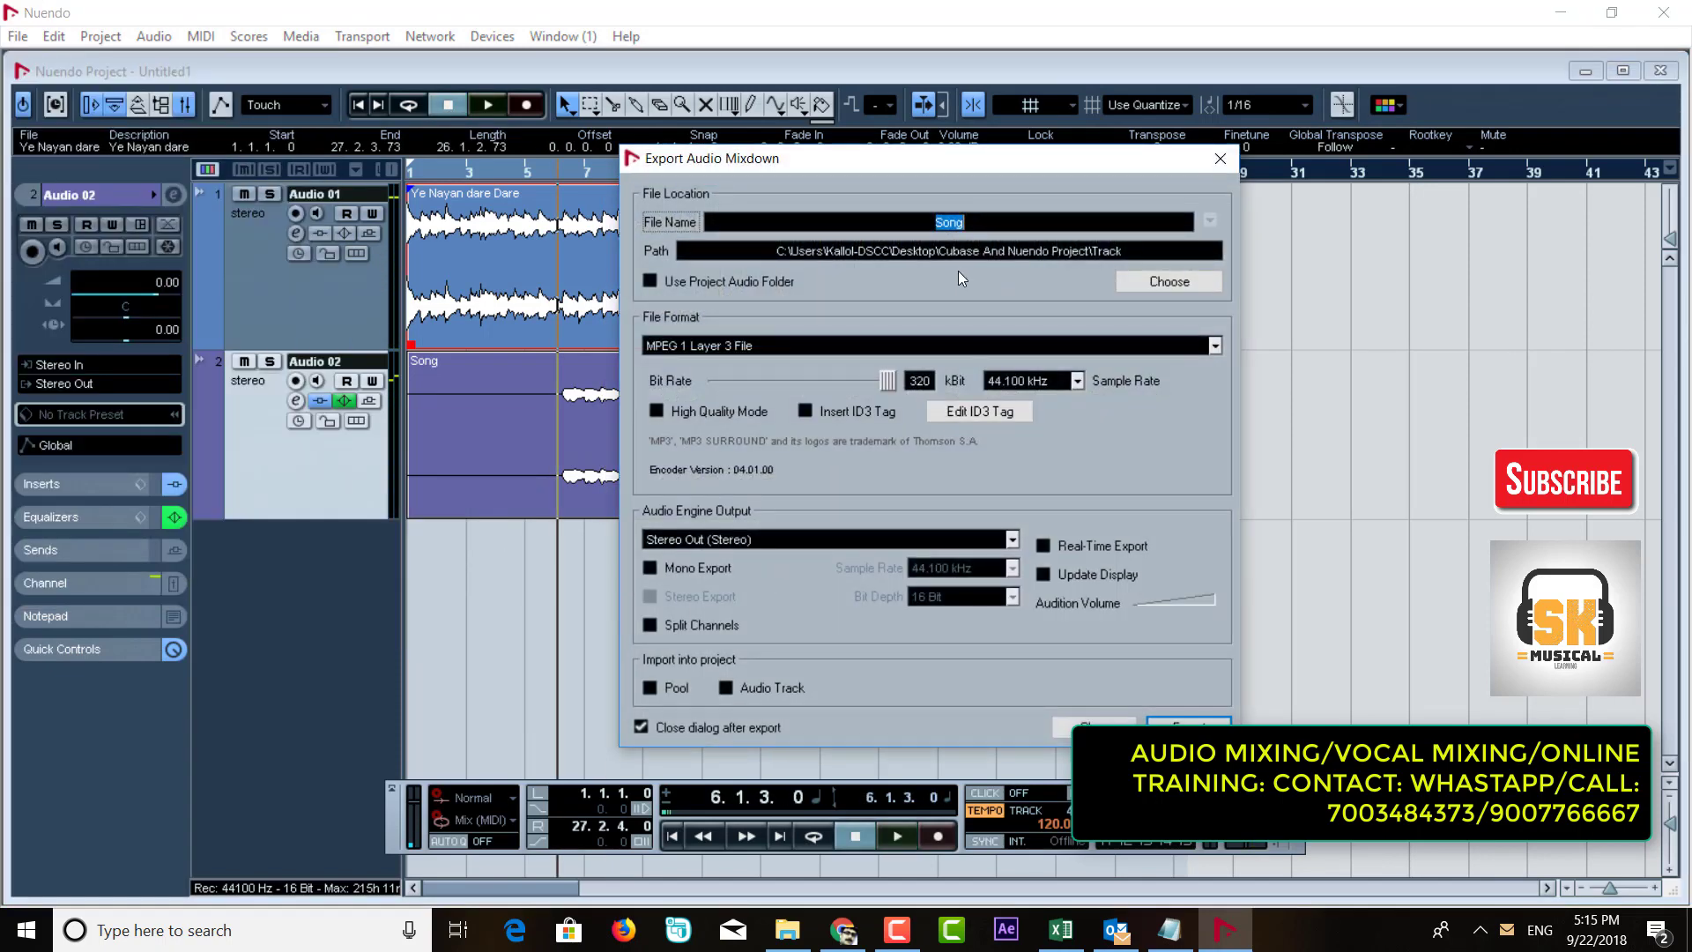
pyautogui.write('Final Mix')
pyautogui.click(770, 688)
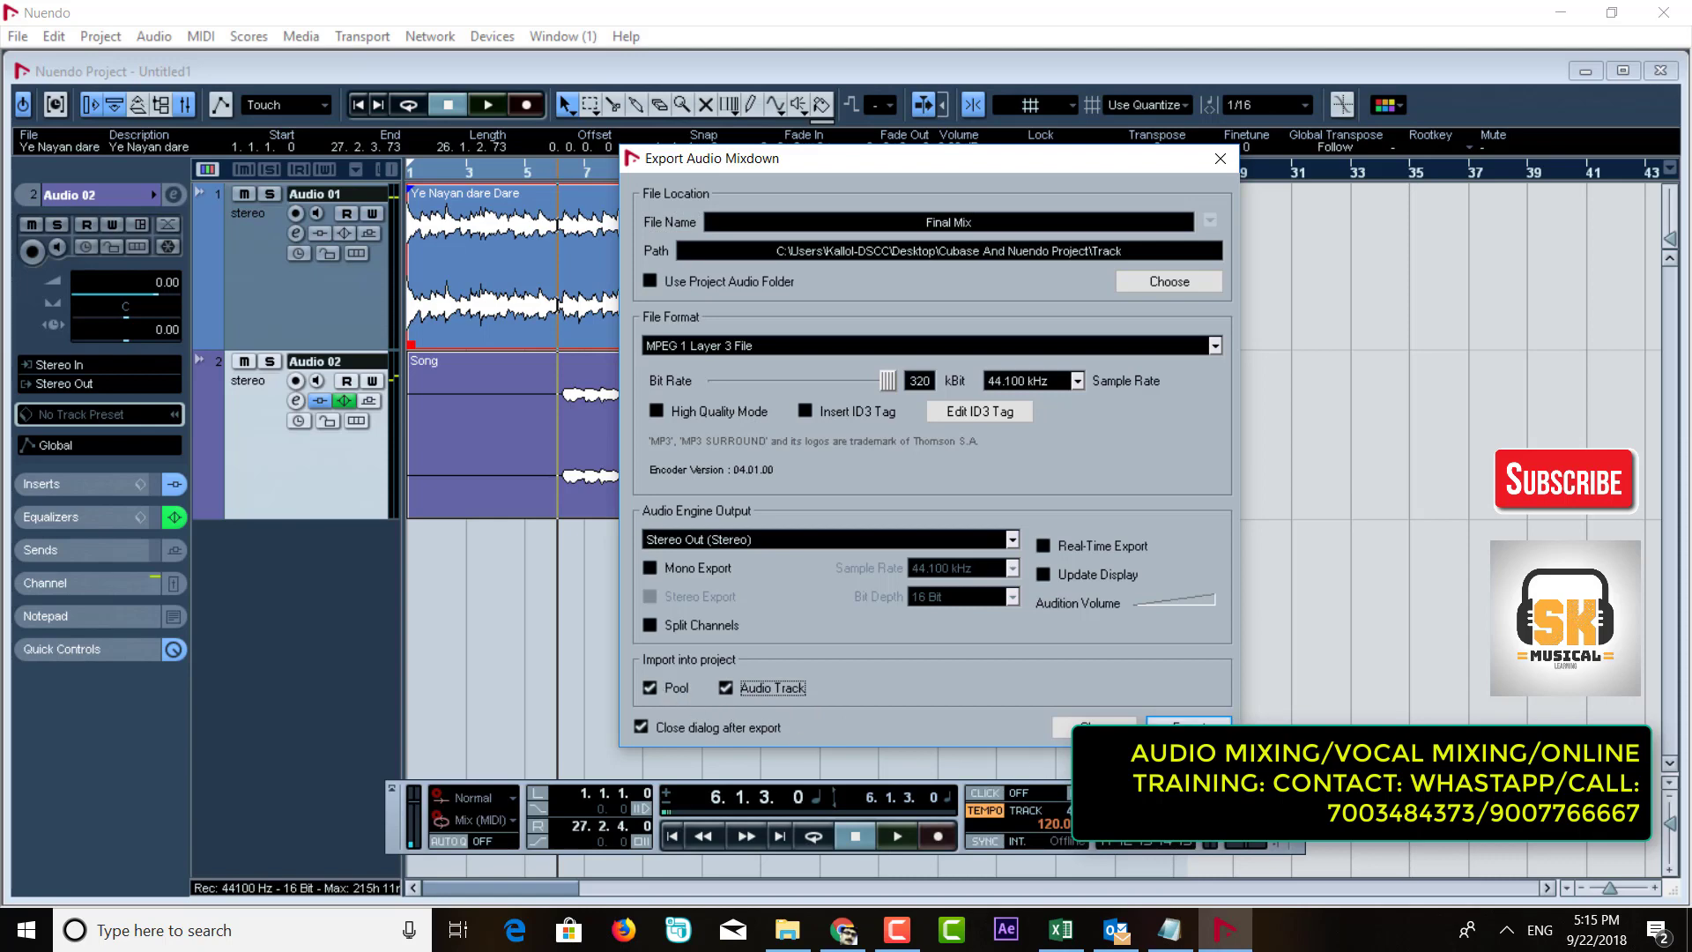
pyautogui.click(1189, 720)
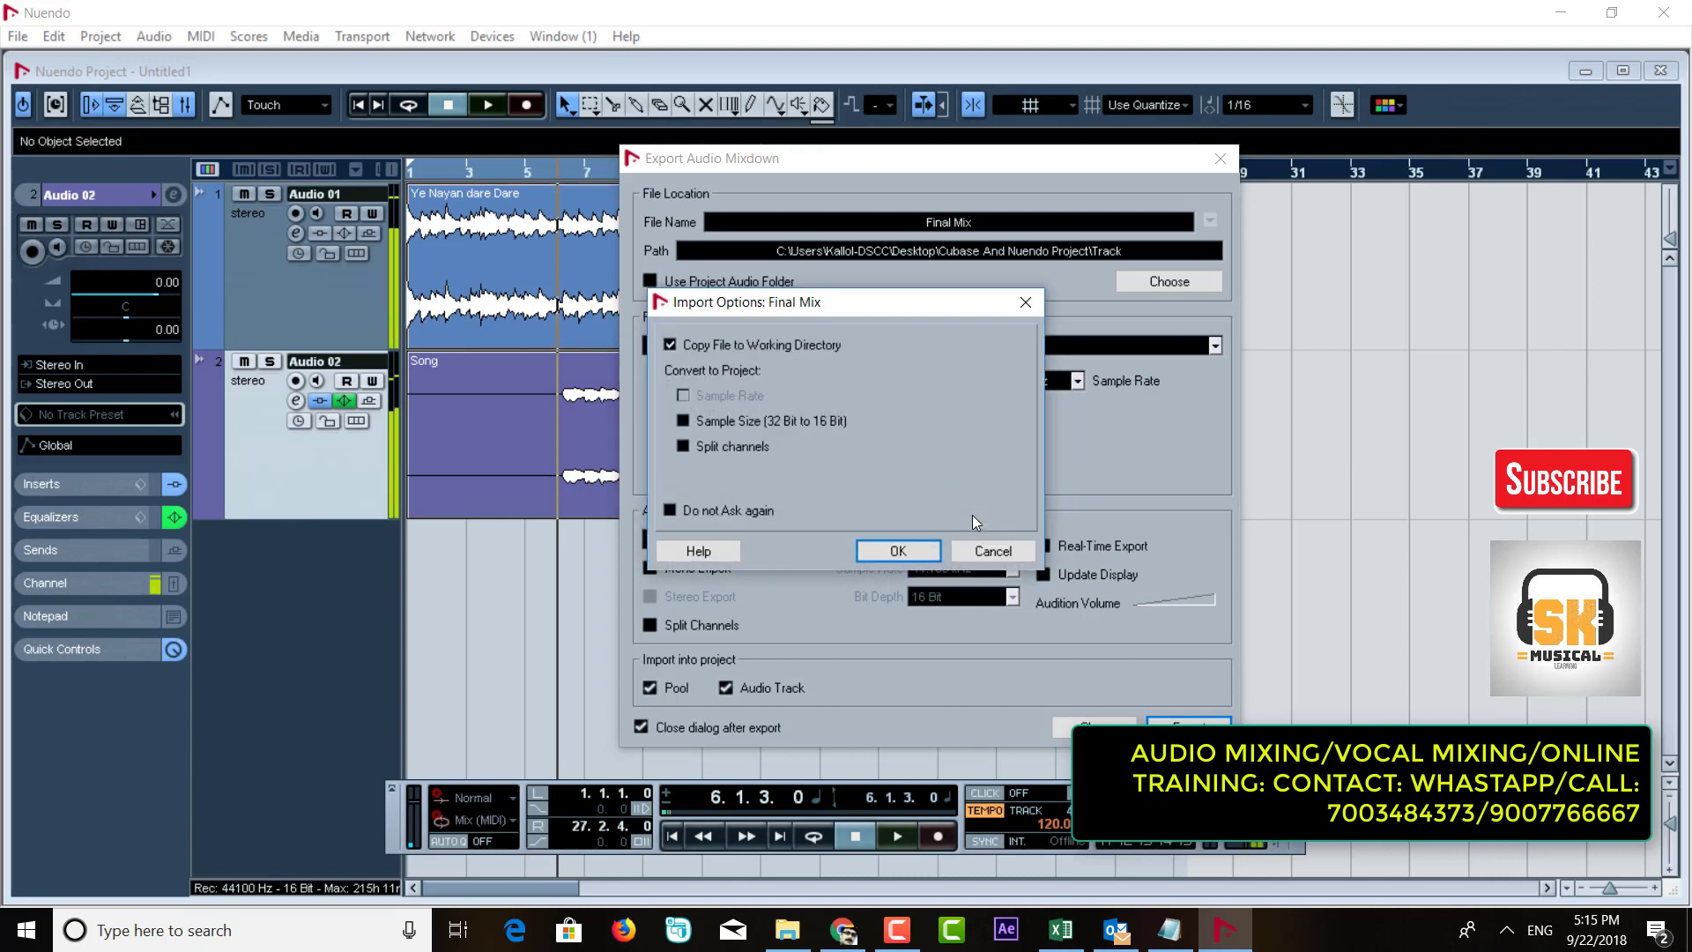
pyautogui.click(921, 553)
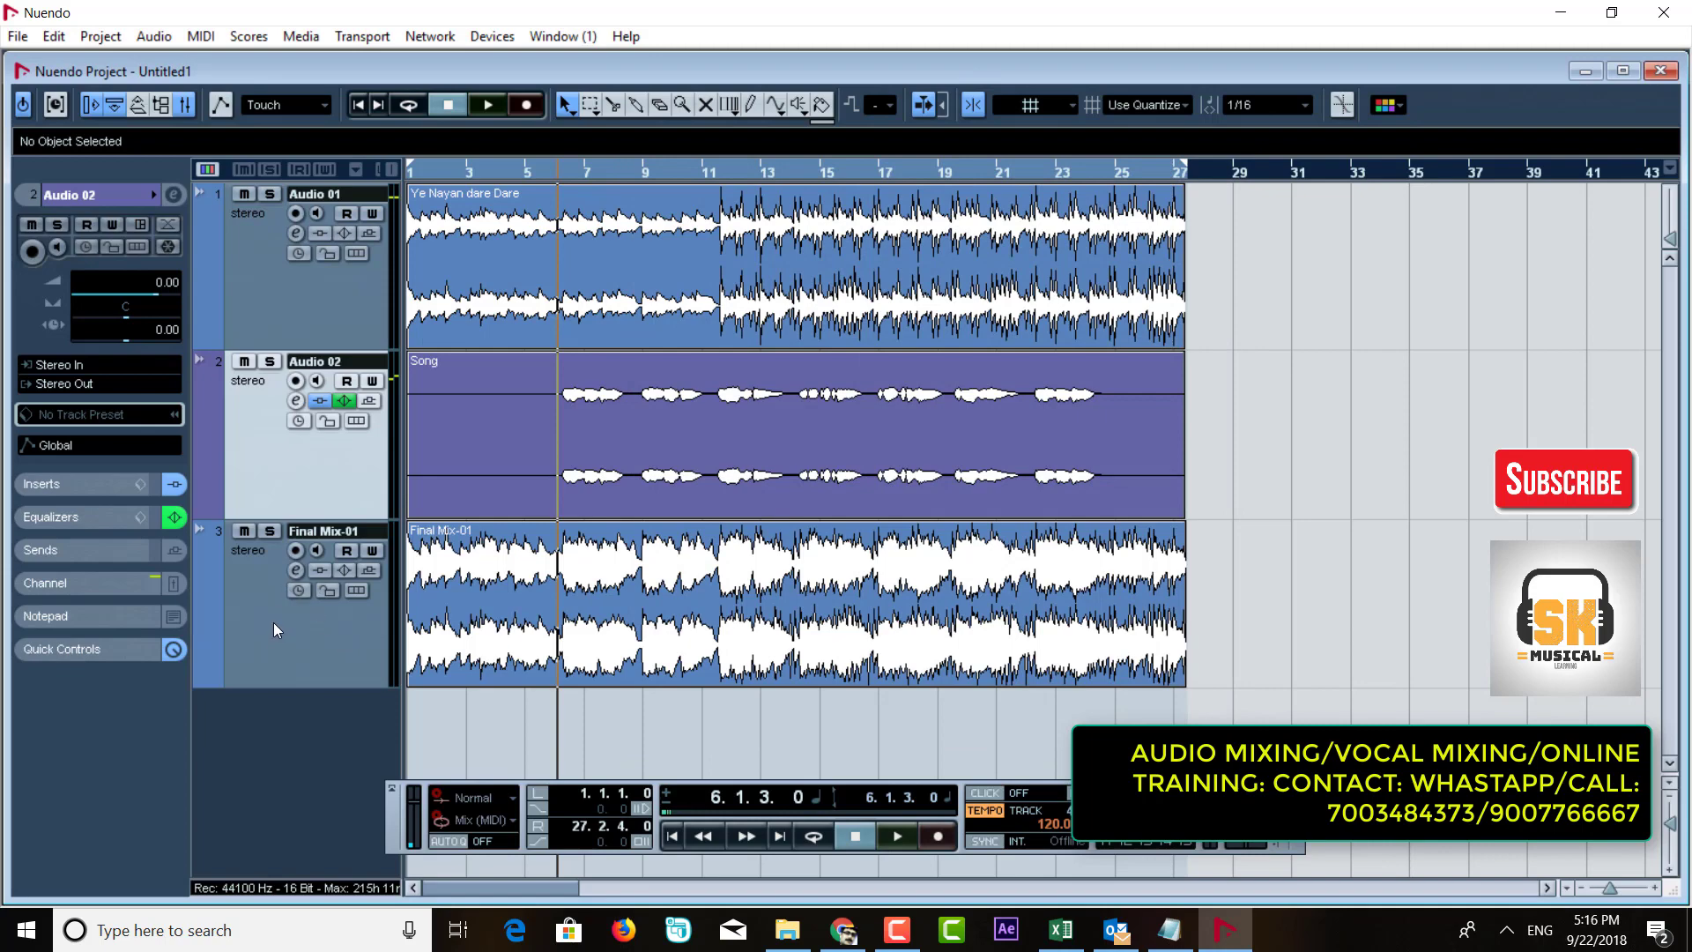
# Step: Solo the Final Mix-01 track, play it from the project start to check the exported mix, and stop playback
pyautogui.click(273, 623)
pyautogui.click(269, 532)
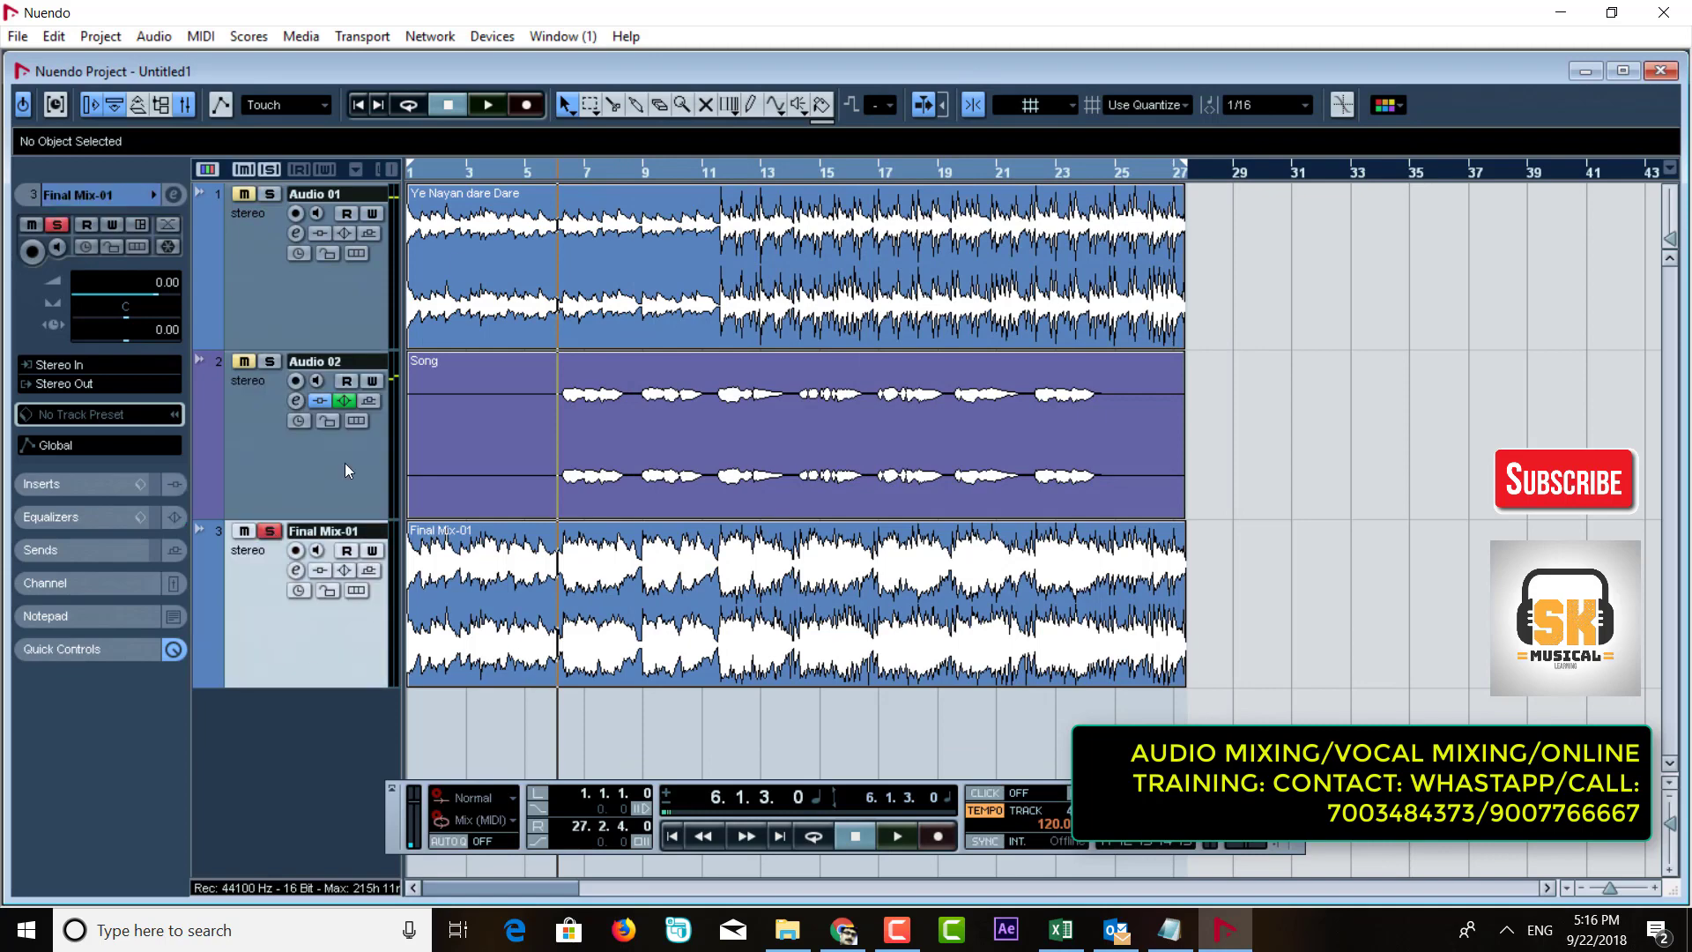
pyautogui.press('Home')
pyautogui.press('g')
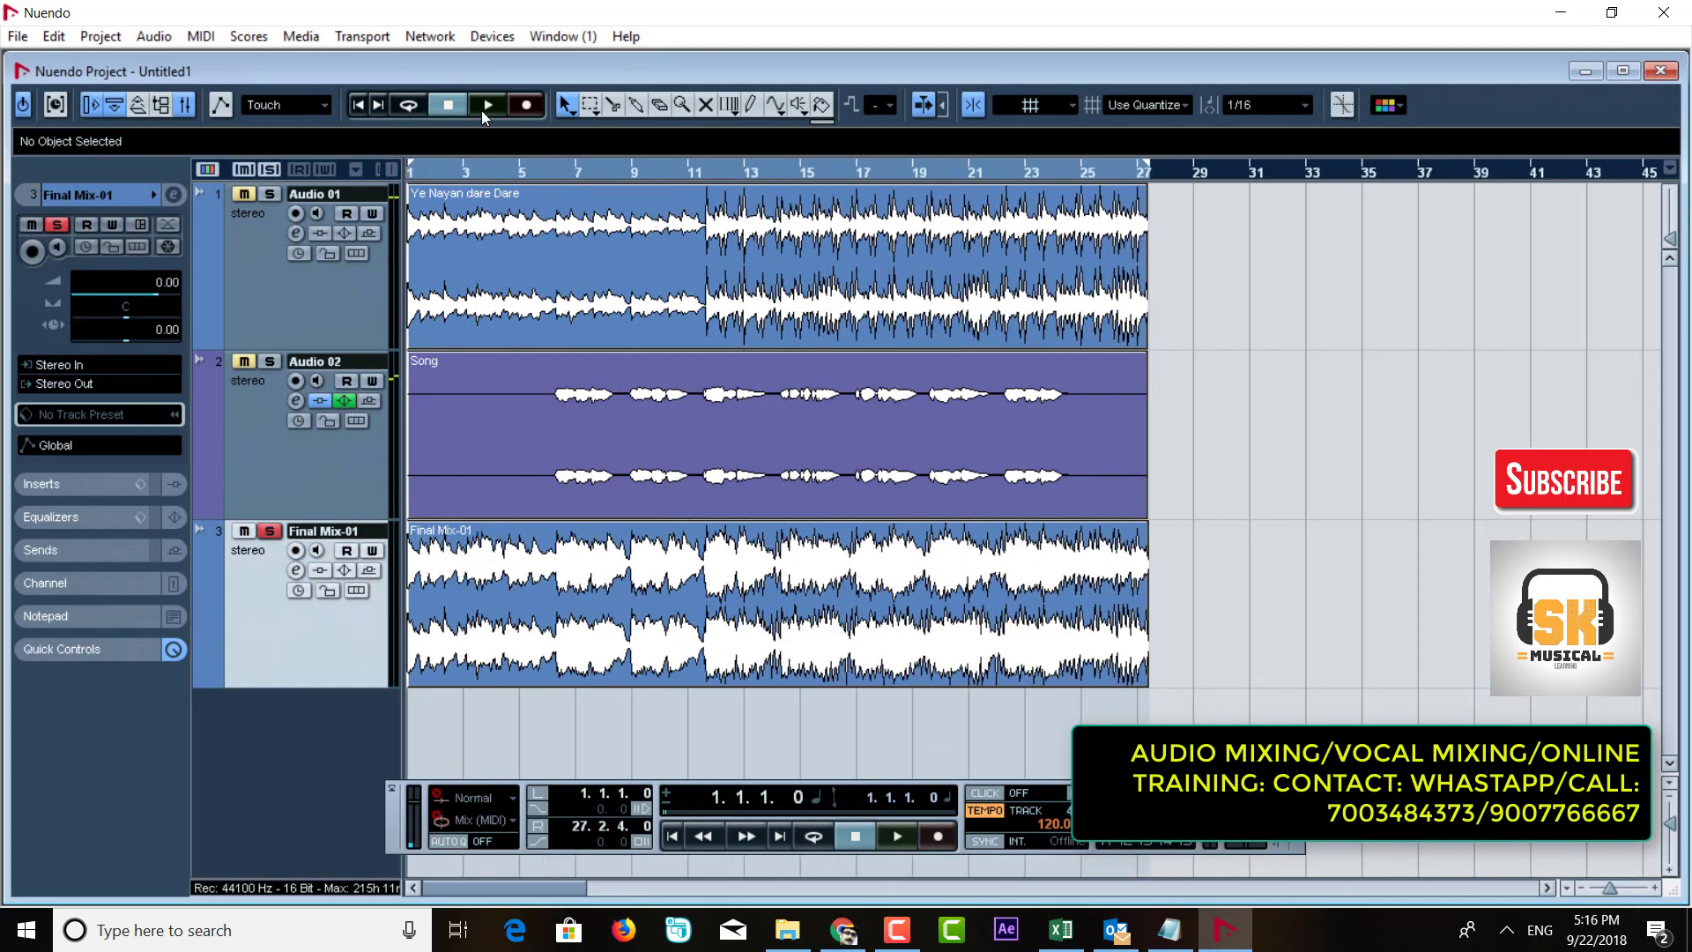
pyautogui.click(483, 107)
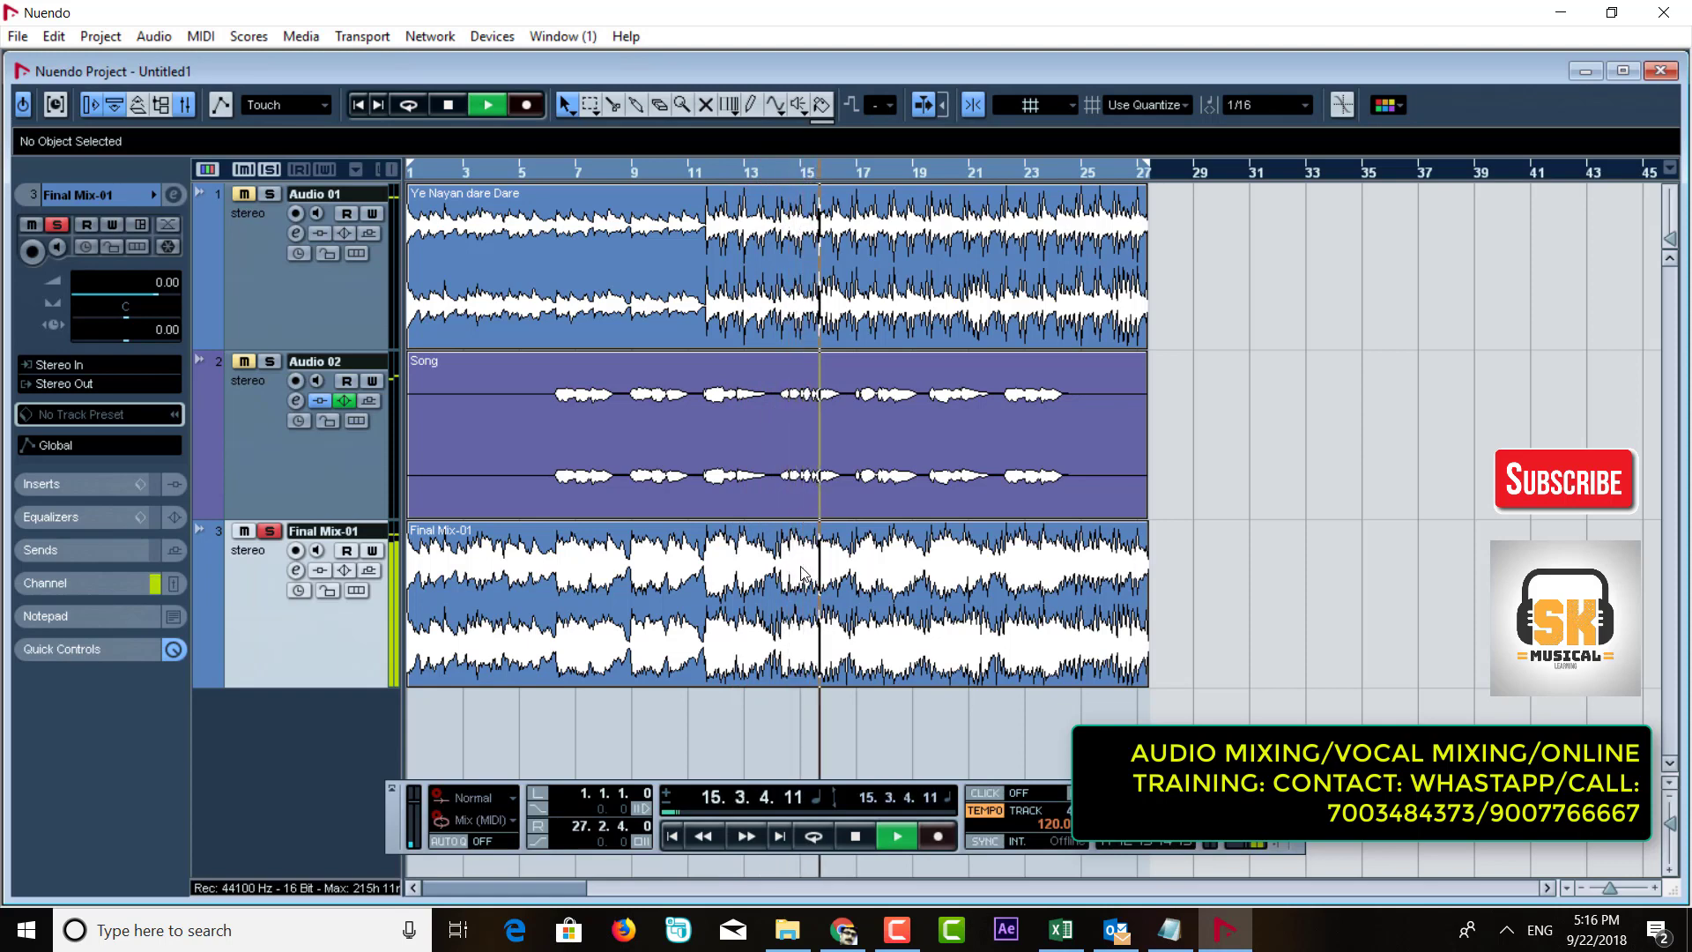
pyautogui.press('space')
# Step: Set the third equalizer band on Audio 02 to a gain of 1.8 at 8802 Hz and close the channel settings
pyautogui.click(312, 476)
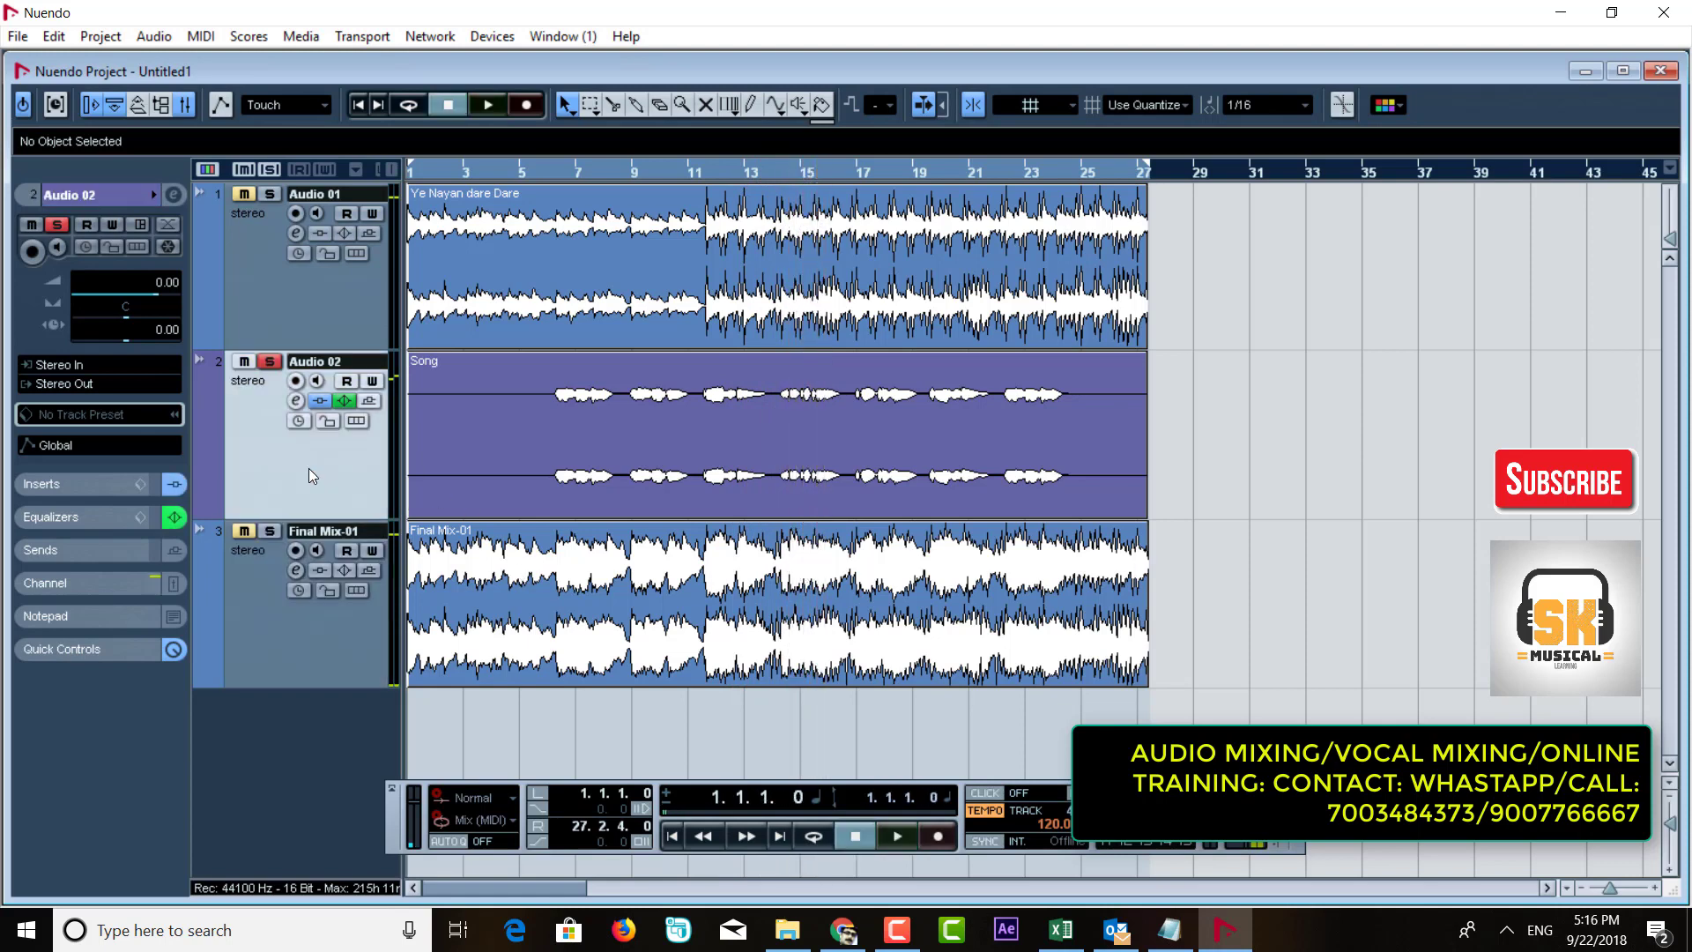
pyautogui.click(304, 406)
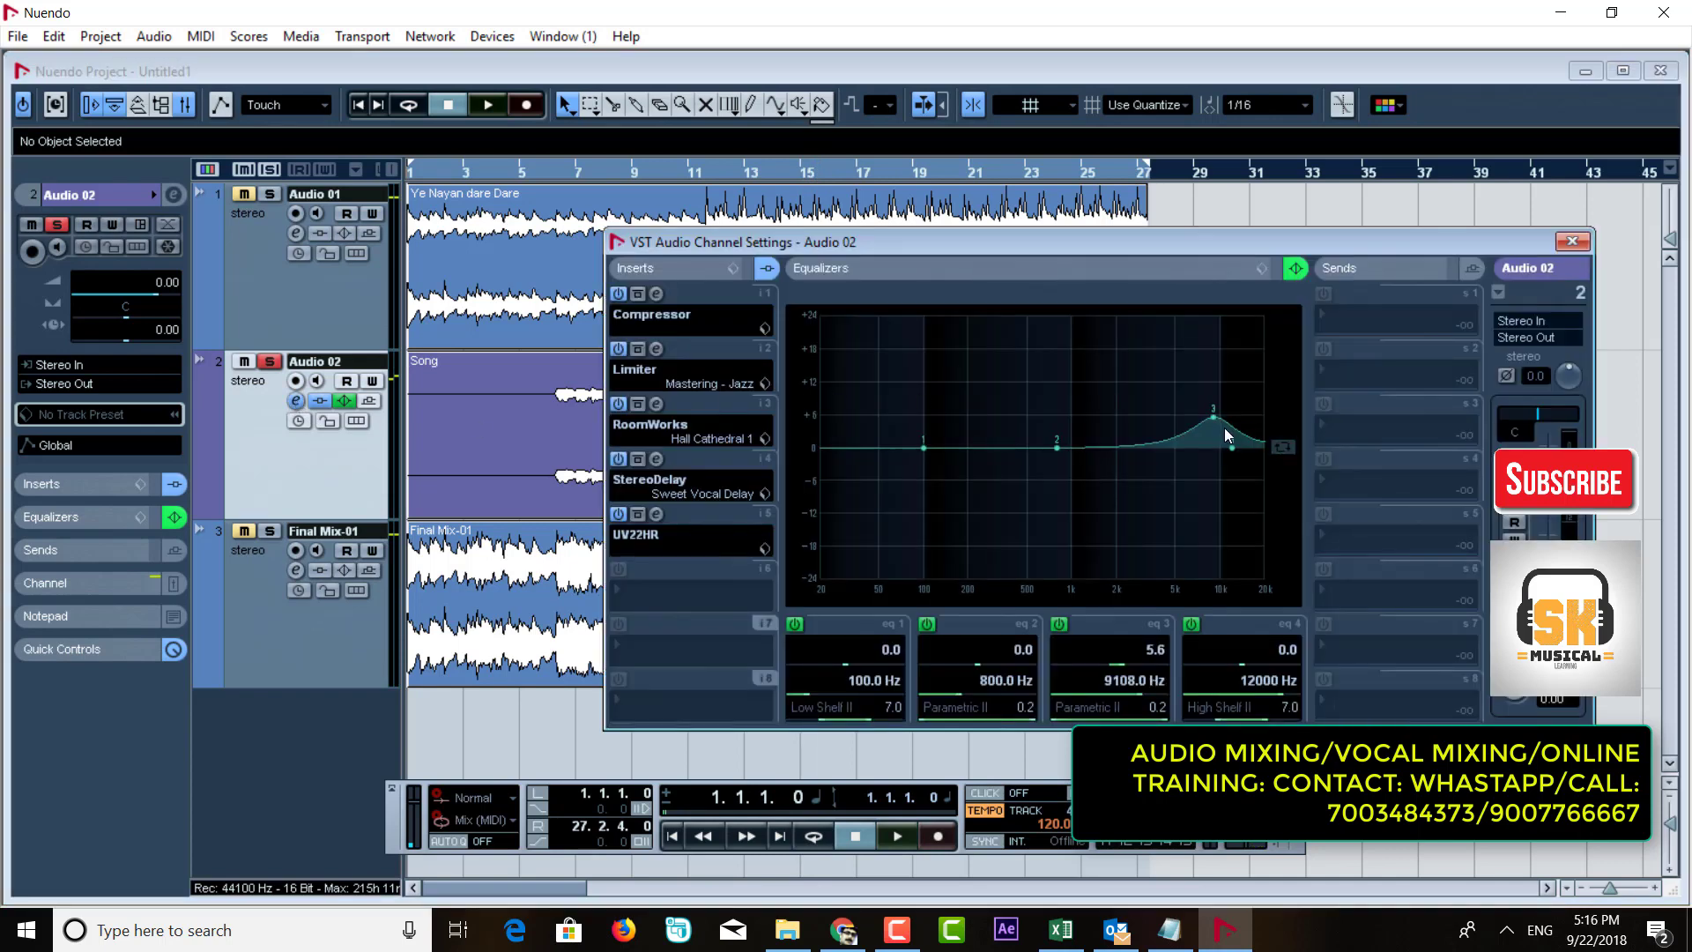
pyautogui.moveTo(1213, 424); pyautogui.dragTo(1213, 434)
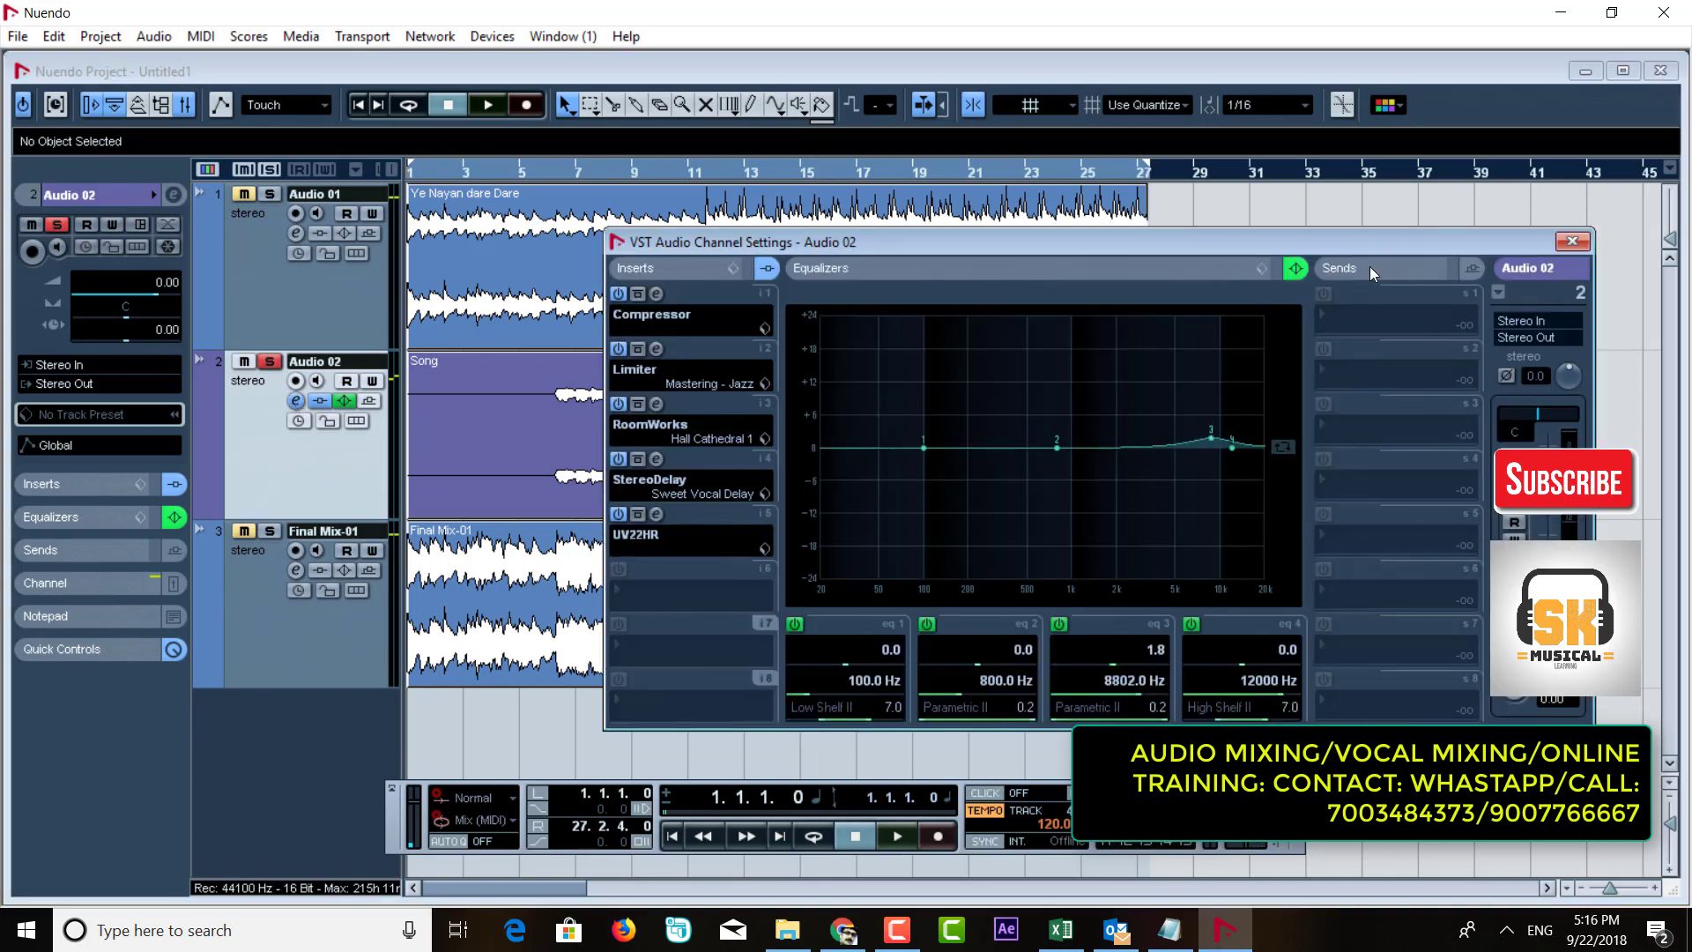
pyautogui.click(1566, 240)
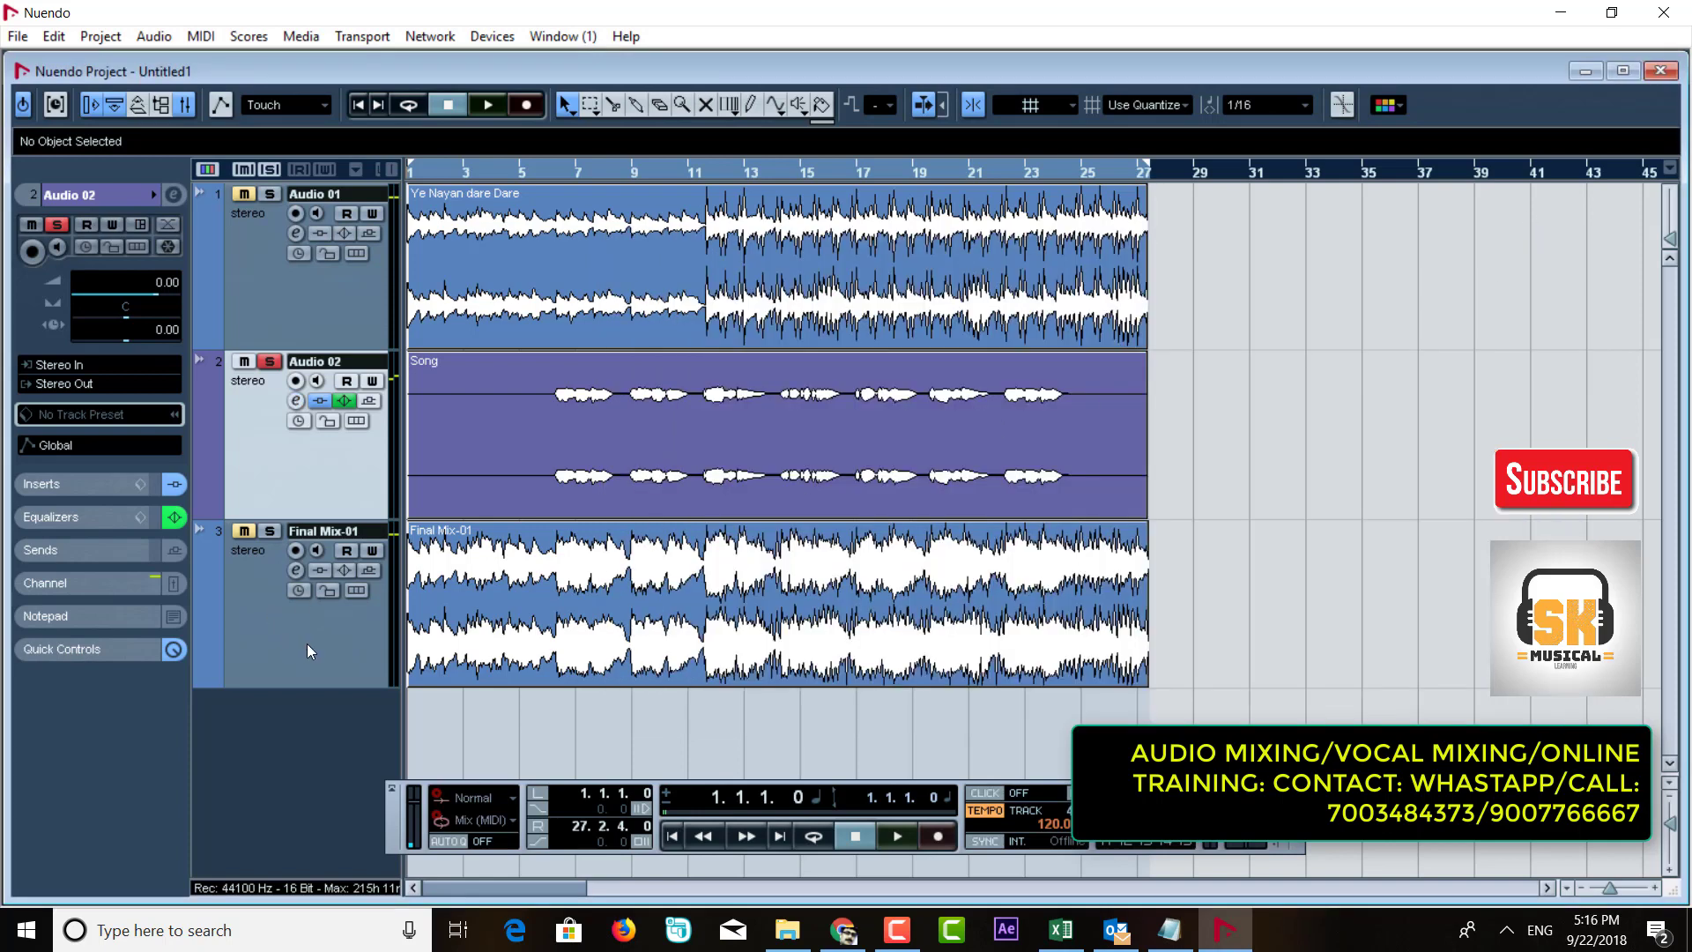
pyautogui.click(311, 652)
pyautogui.click(670, 641)
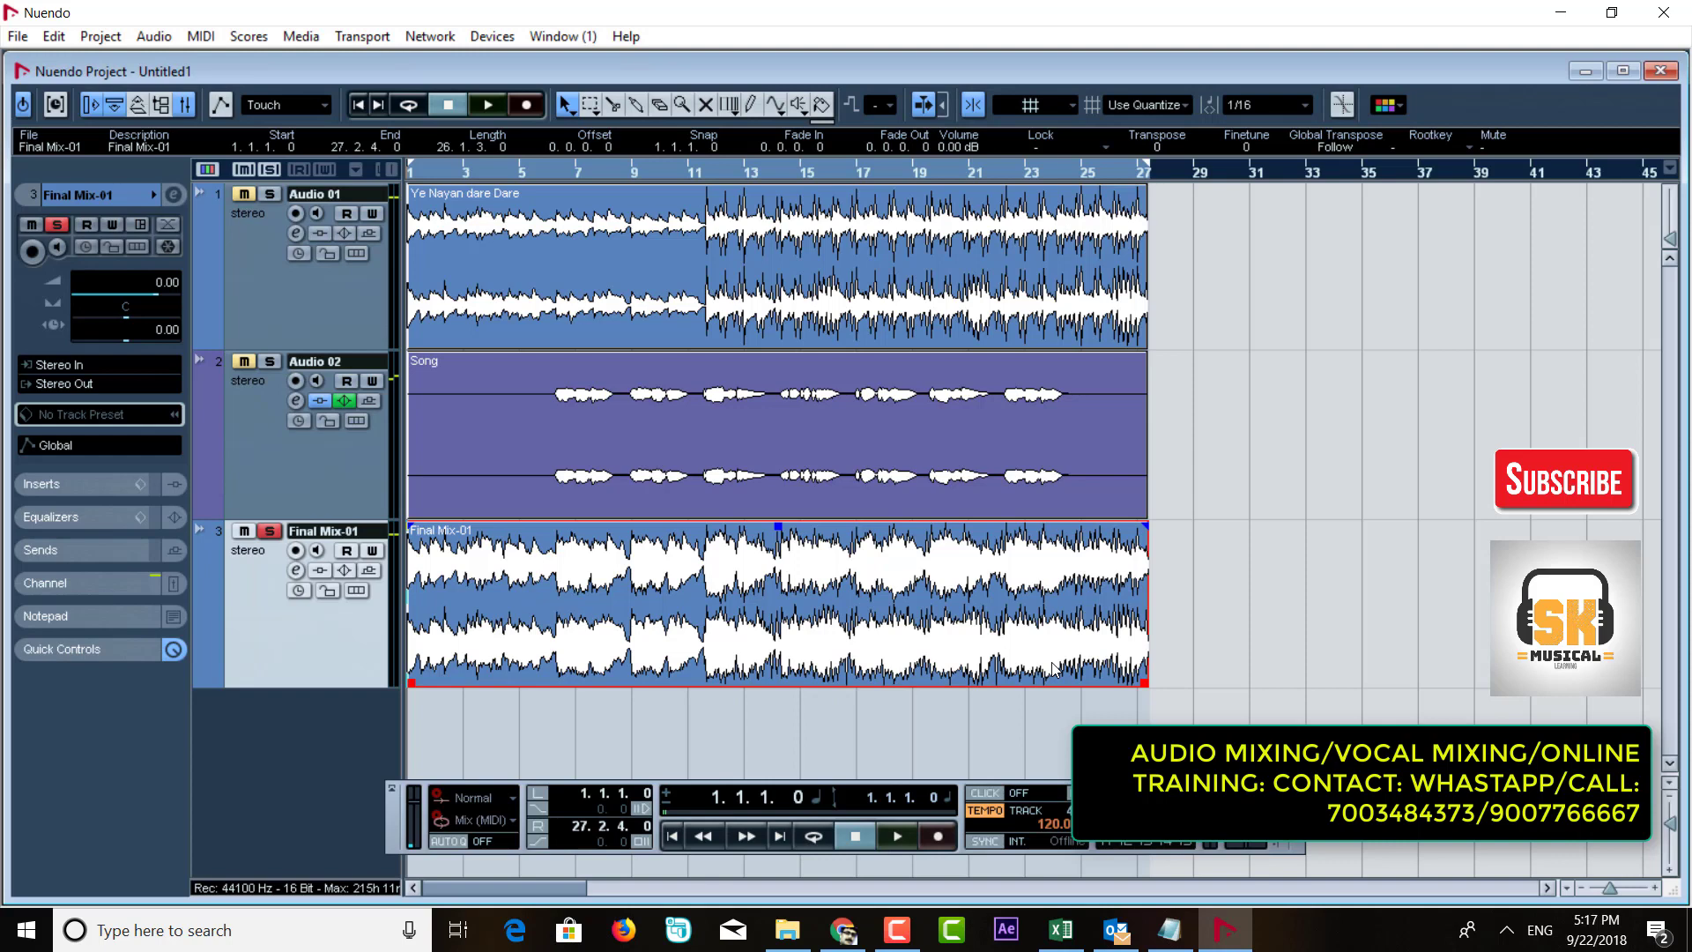
pyautogui.click(653, 309)
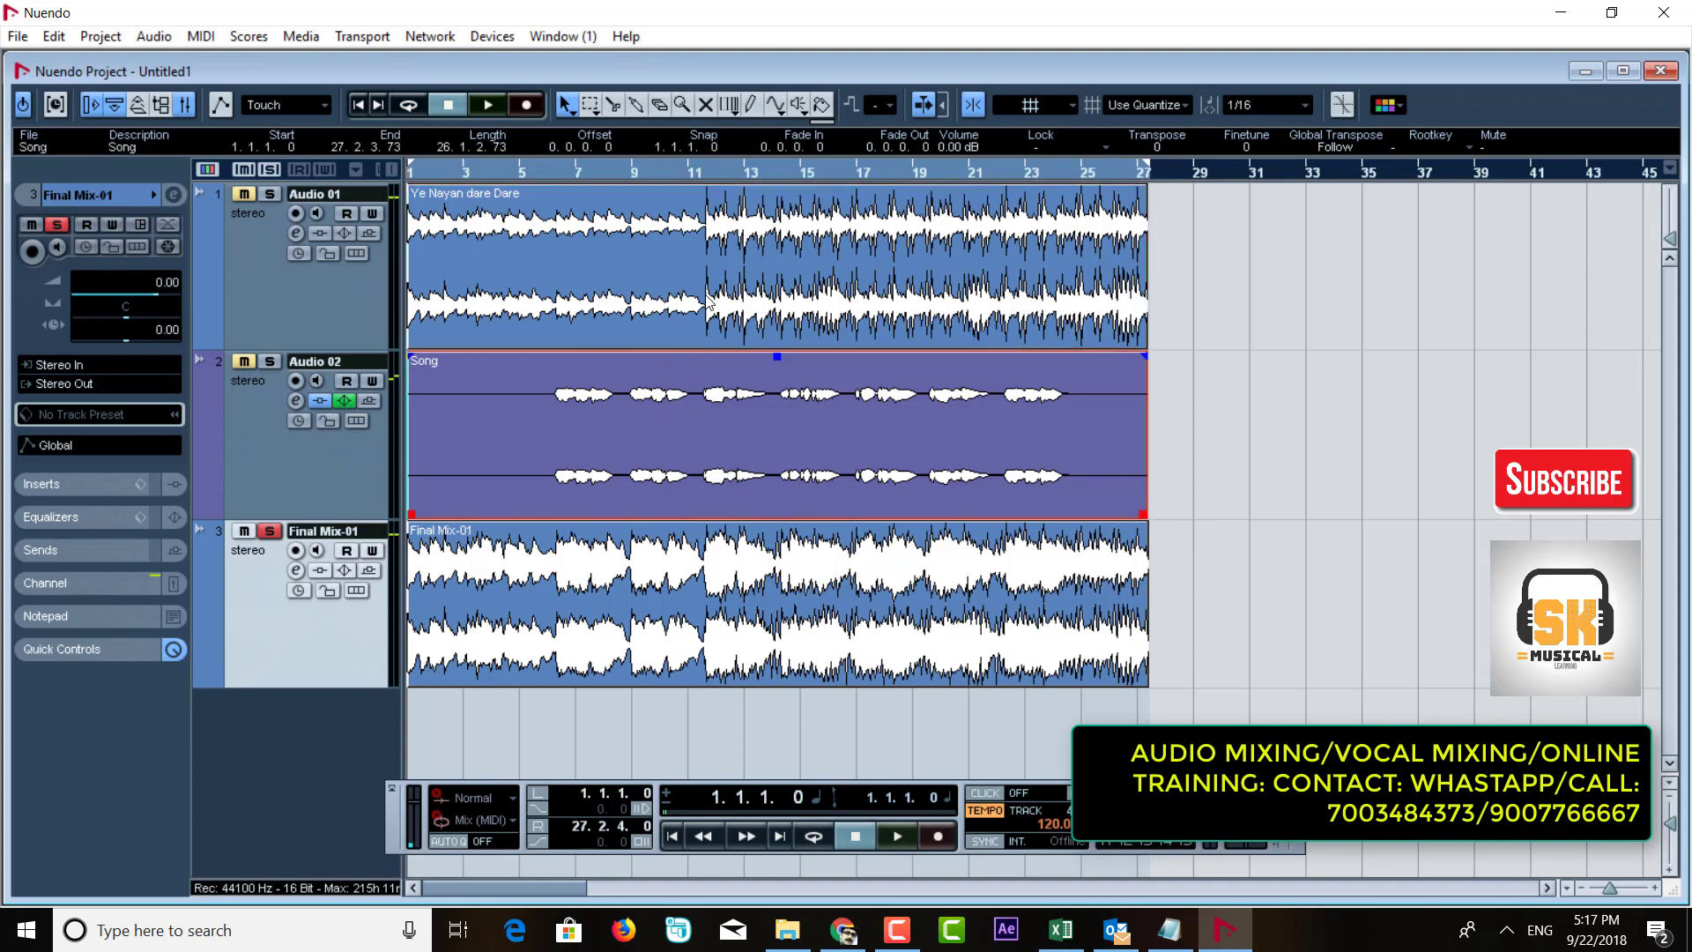
pyautogui.click(726, 419)
pyautogui.click(256, 300)
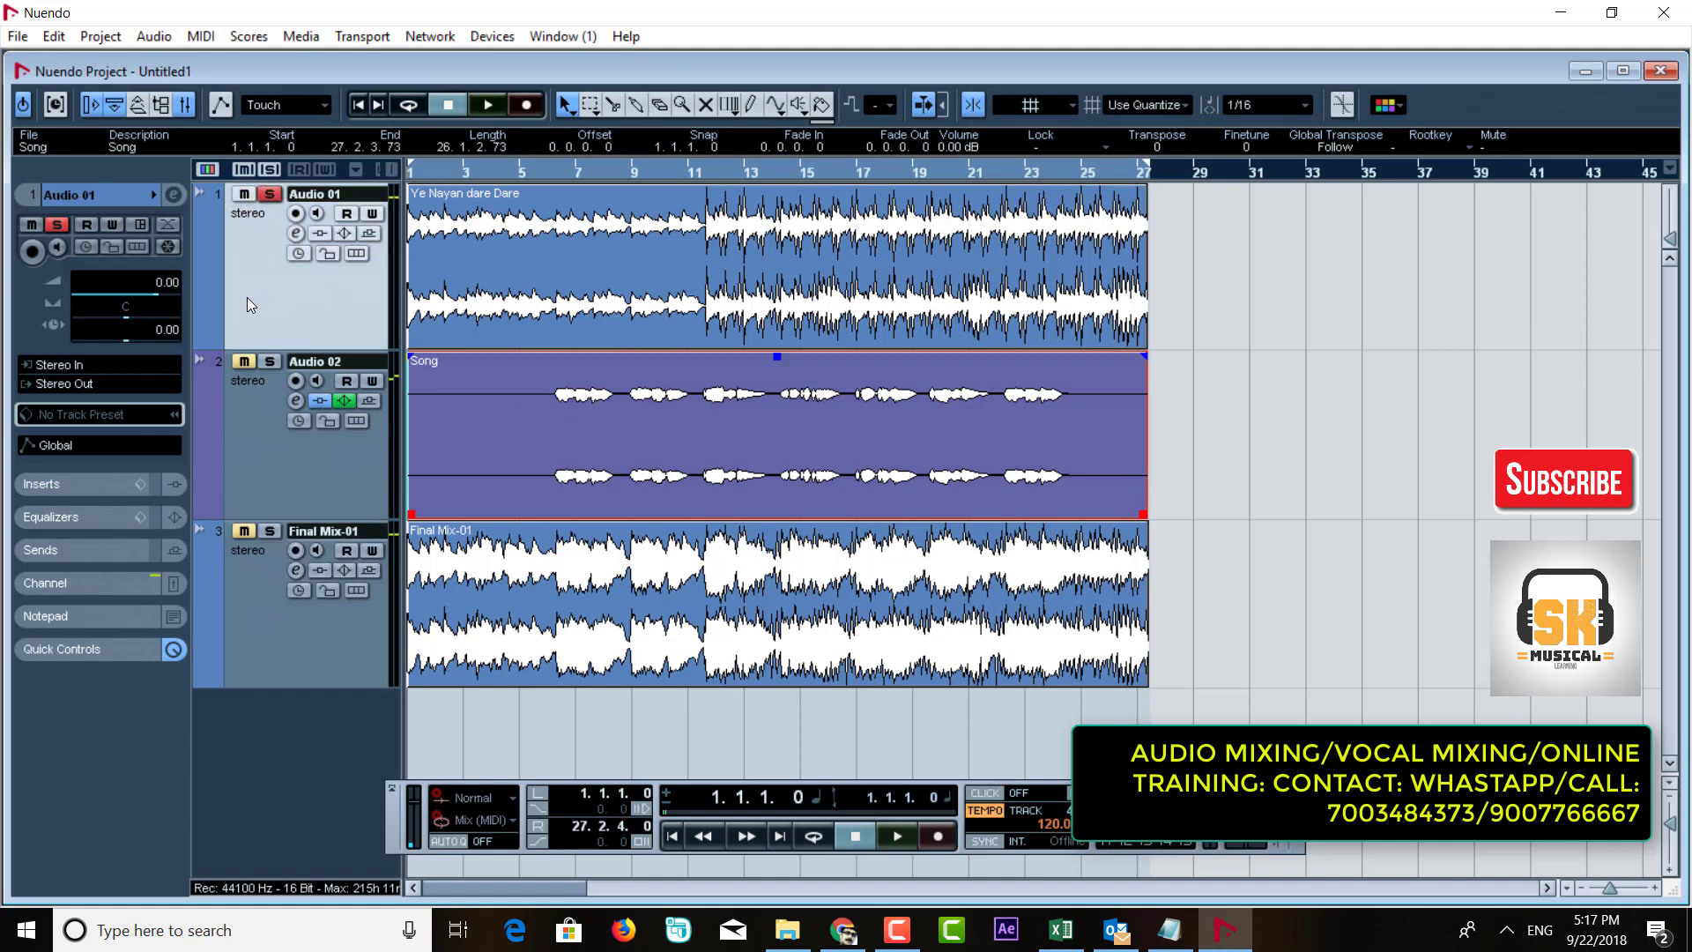
pyautogui.click(646, 283)
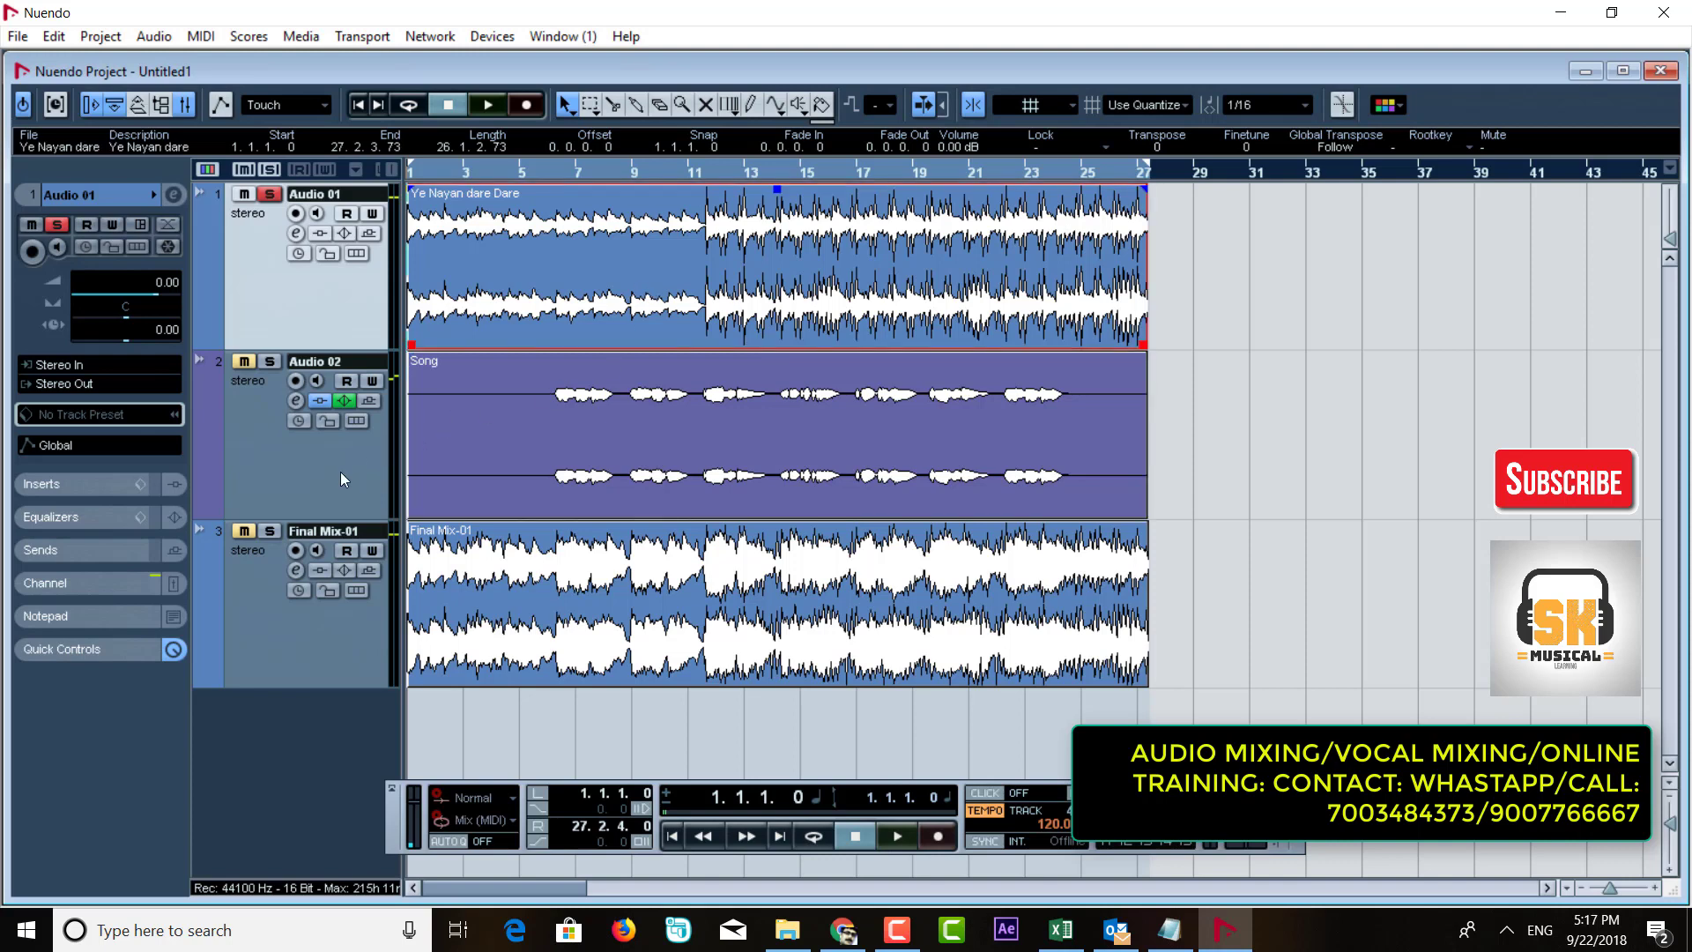
pyautogui.click(323, 476)
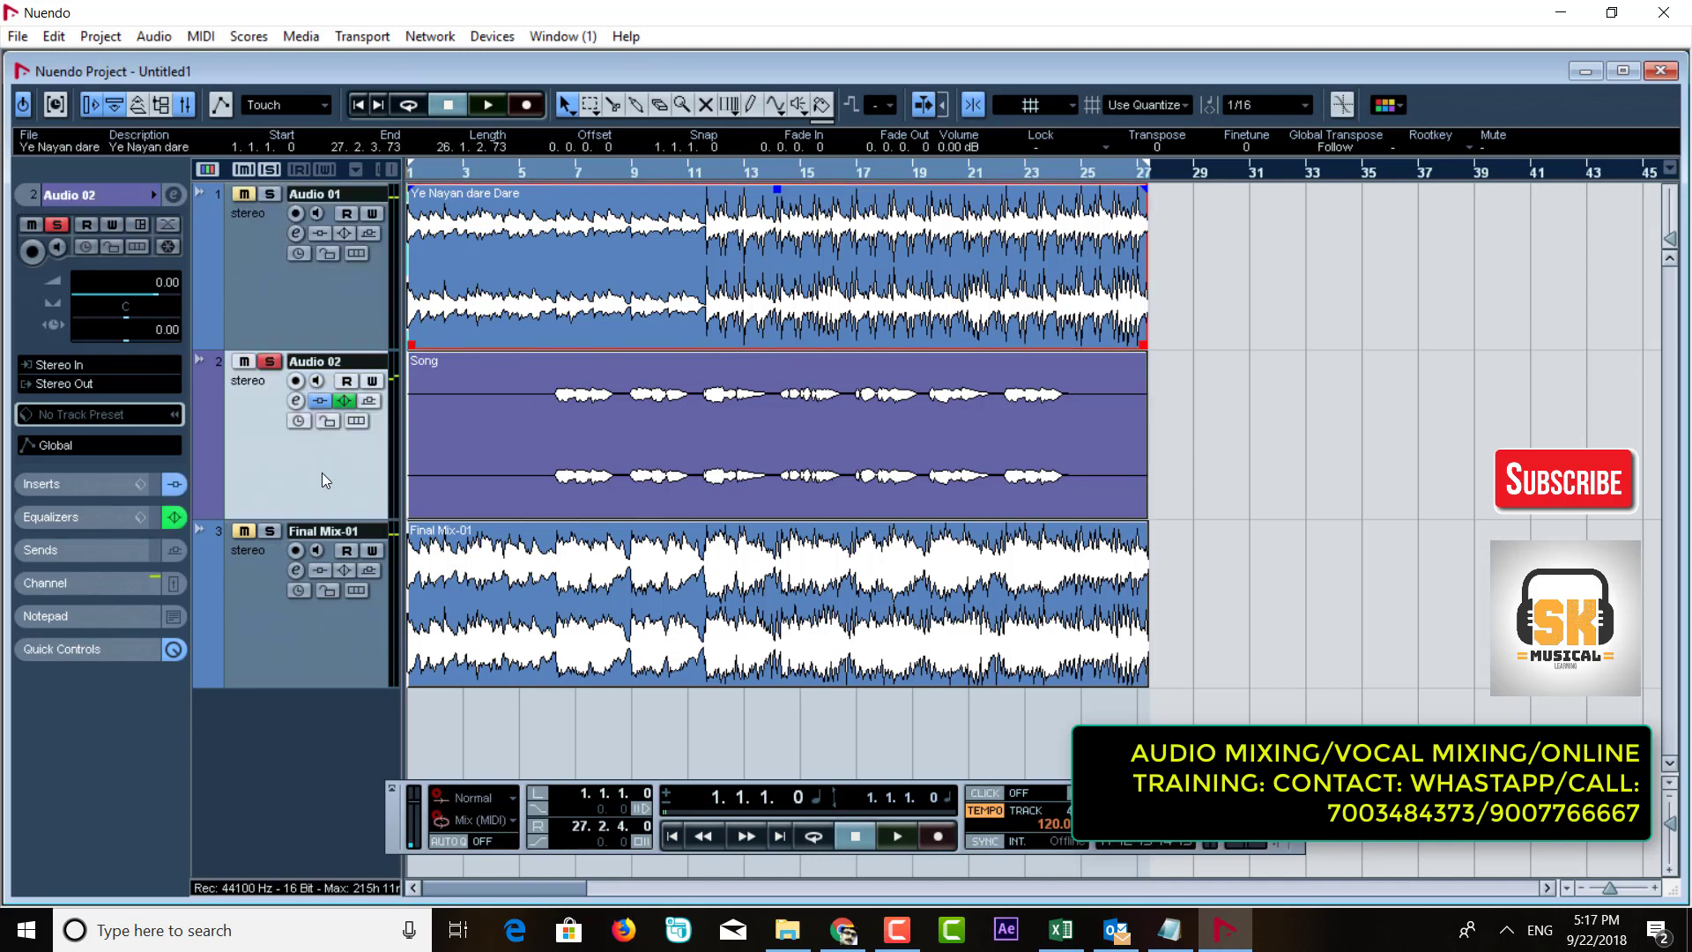
# Step: Review the inserts and equalizer settings of the Audio 02 channel and close its settings
pyautogui.click(295, 401)
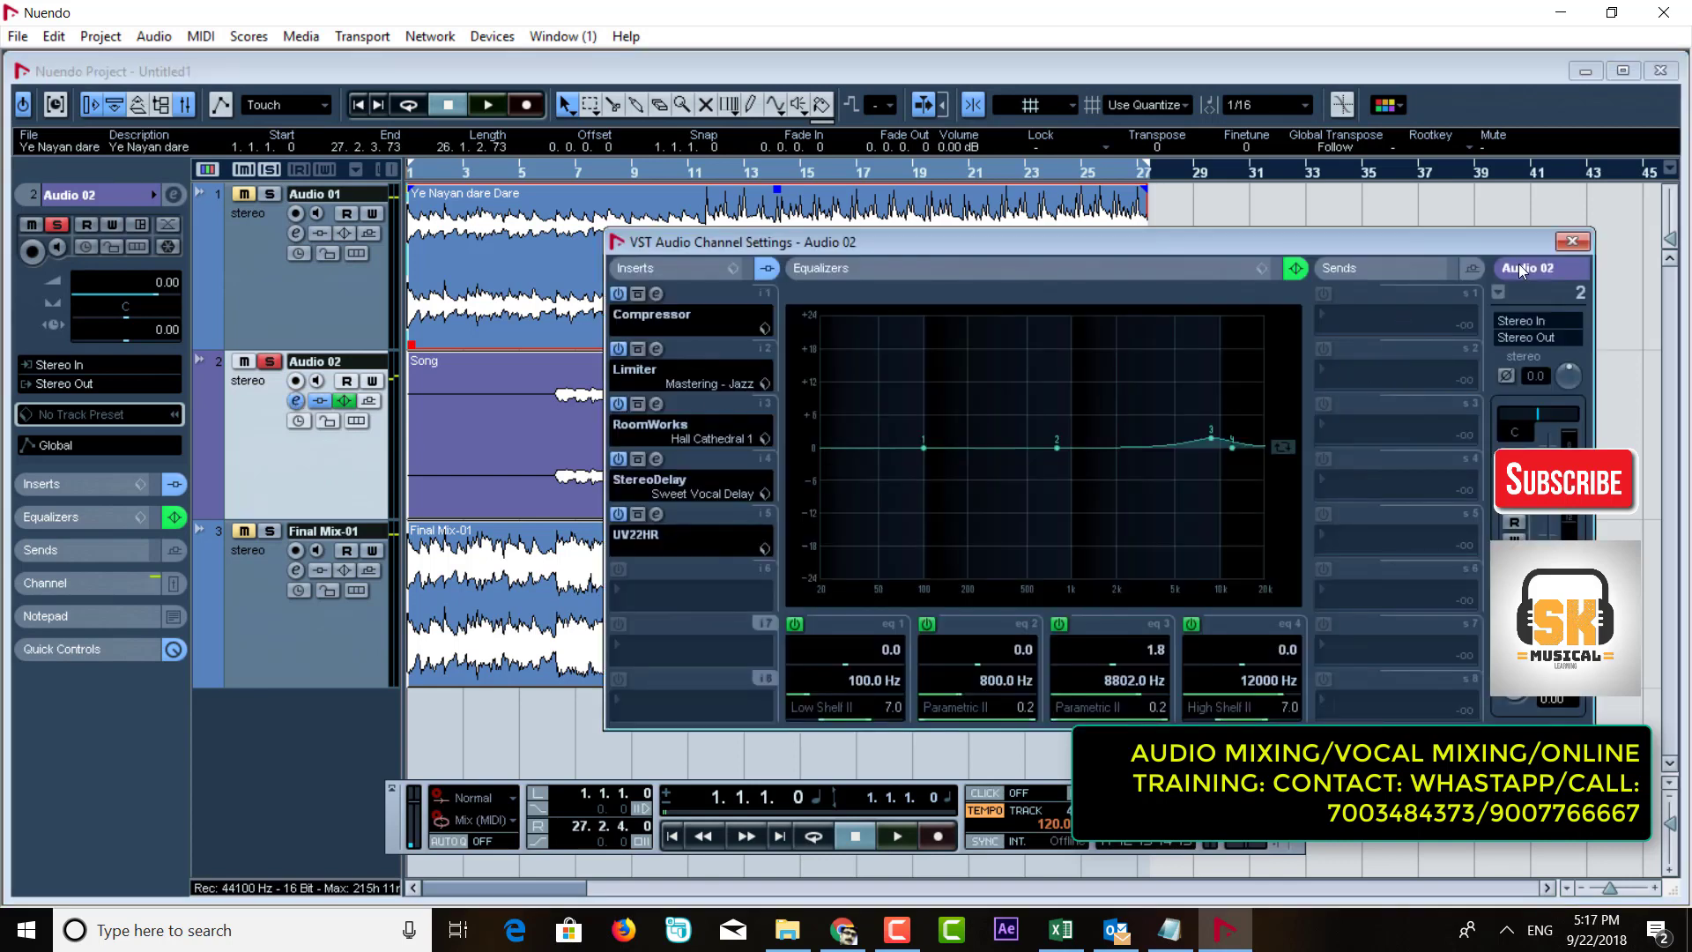
pyautogui.click(1570, 243)
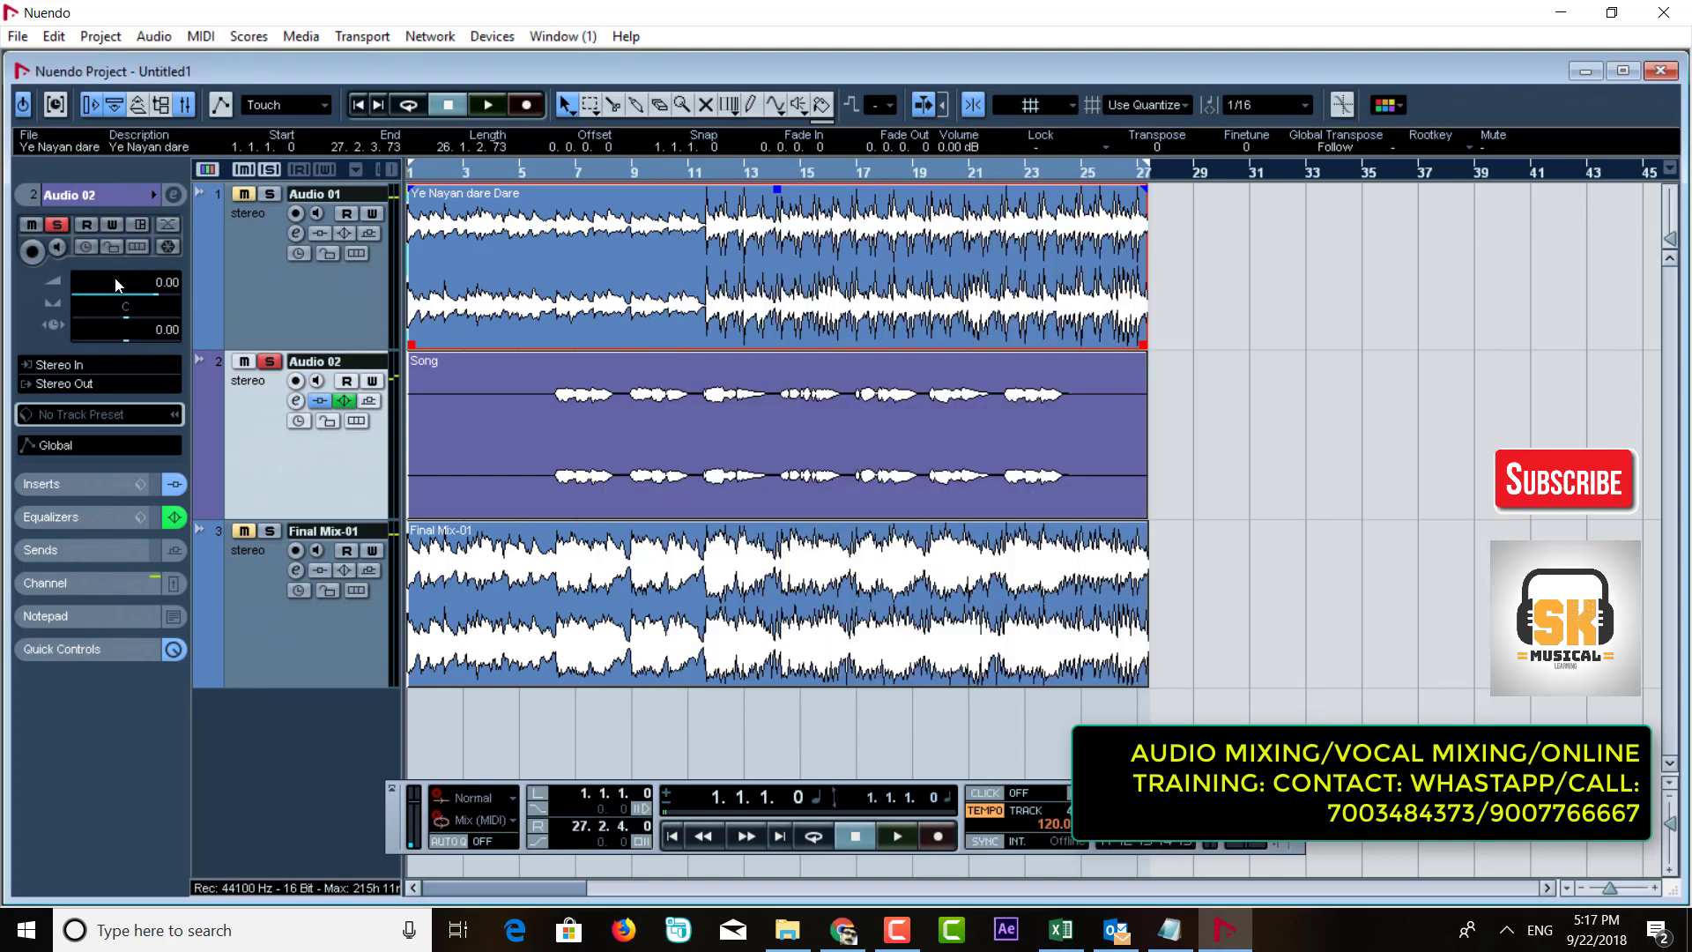
# Step: Try an equalizer band at 7546 Hz with 0.0 gain on the Stereo Out channel, and close its settings and the mixer
pyautogui.click(184, 105)
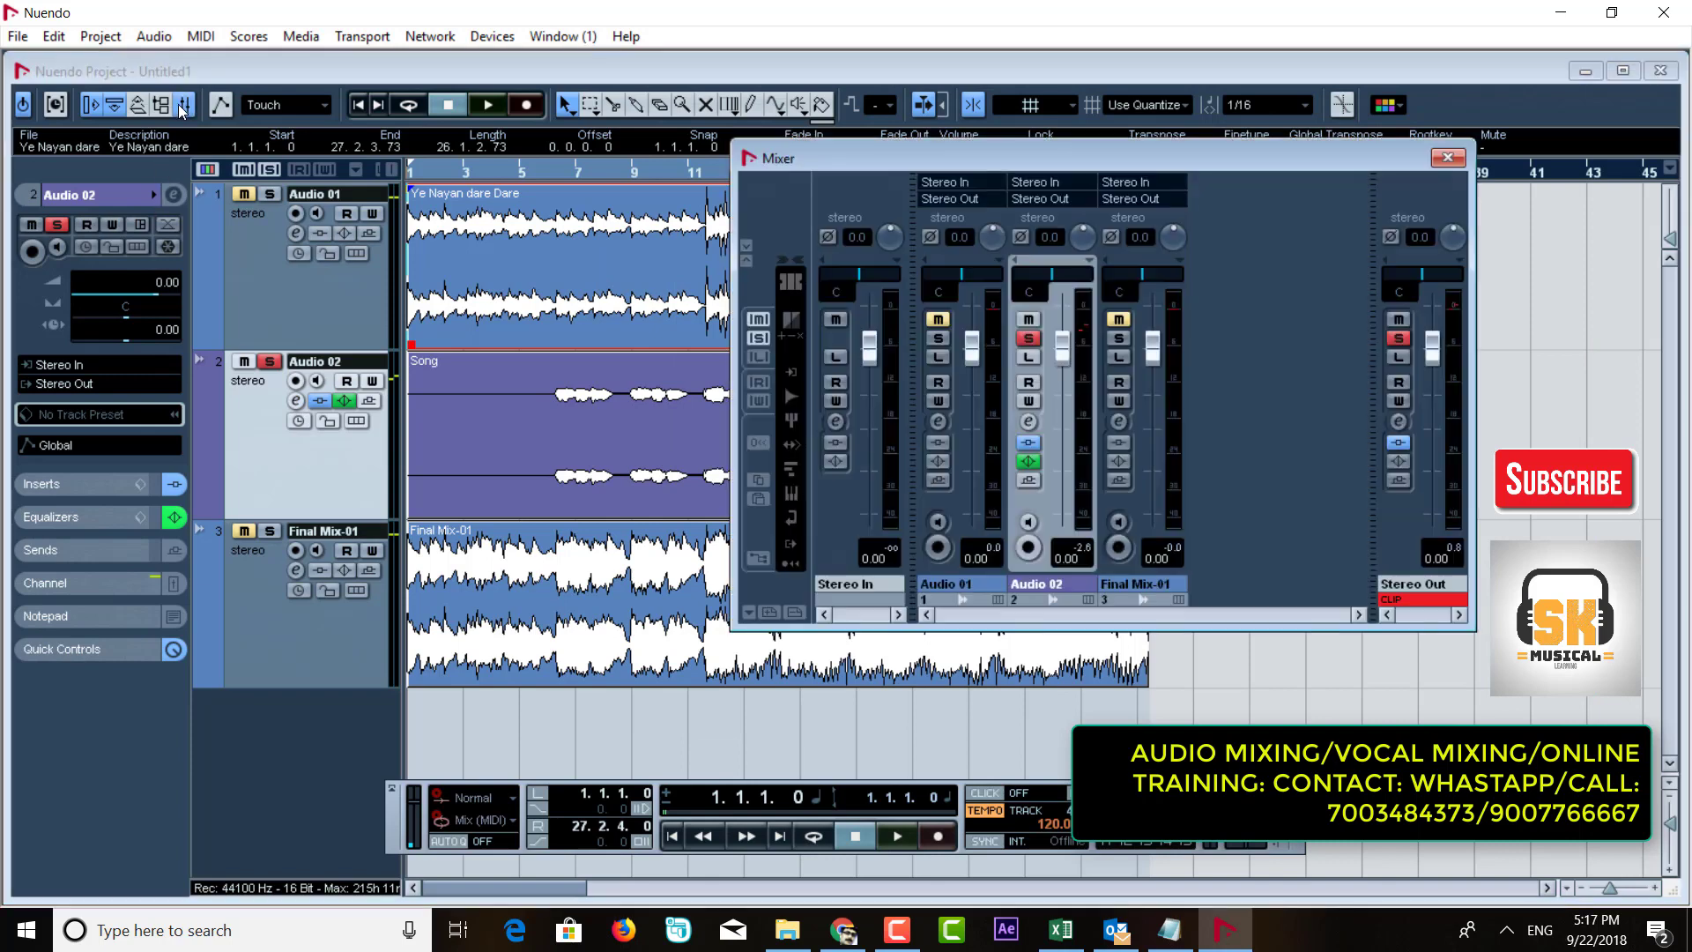
pyautogui.click(1398, 421)
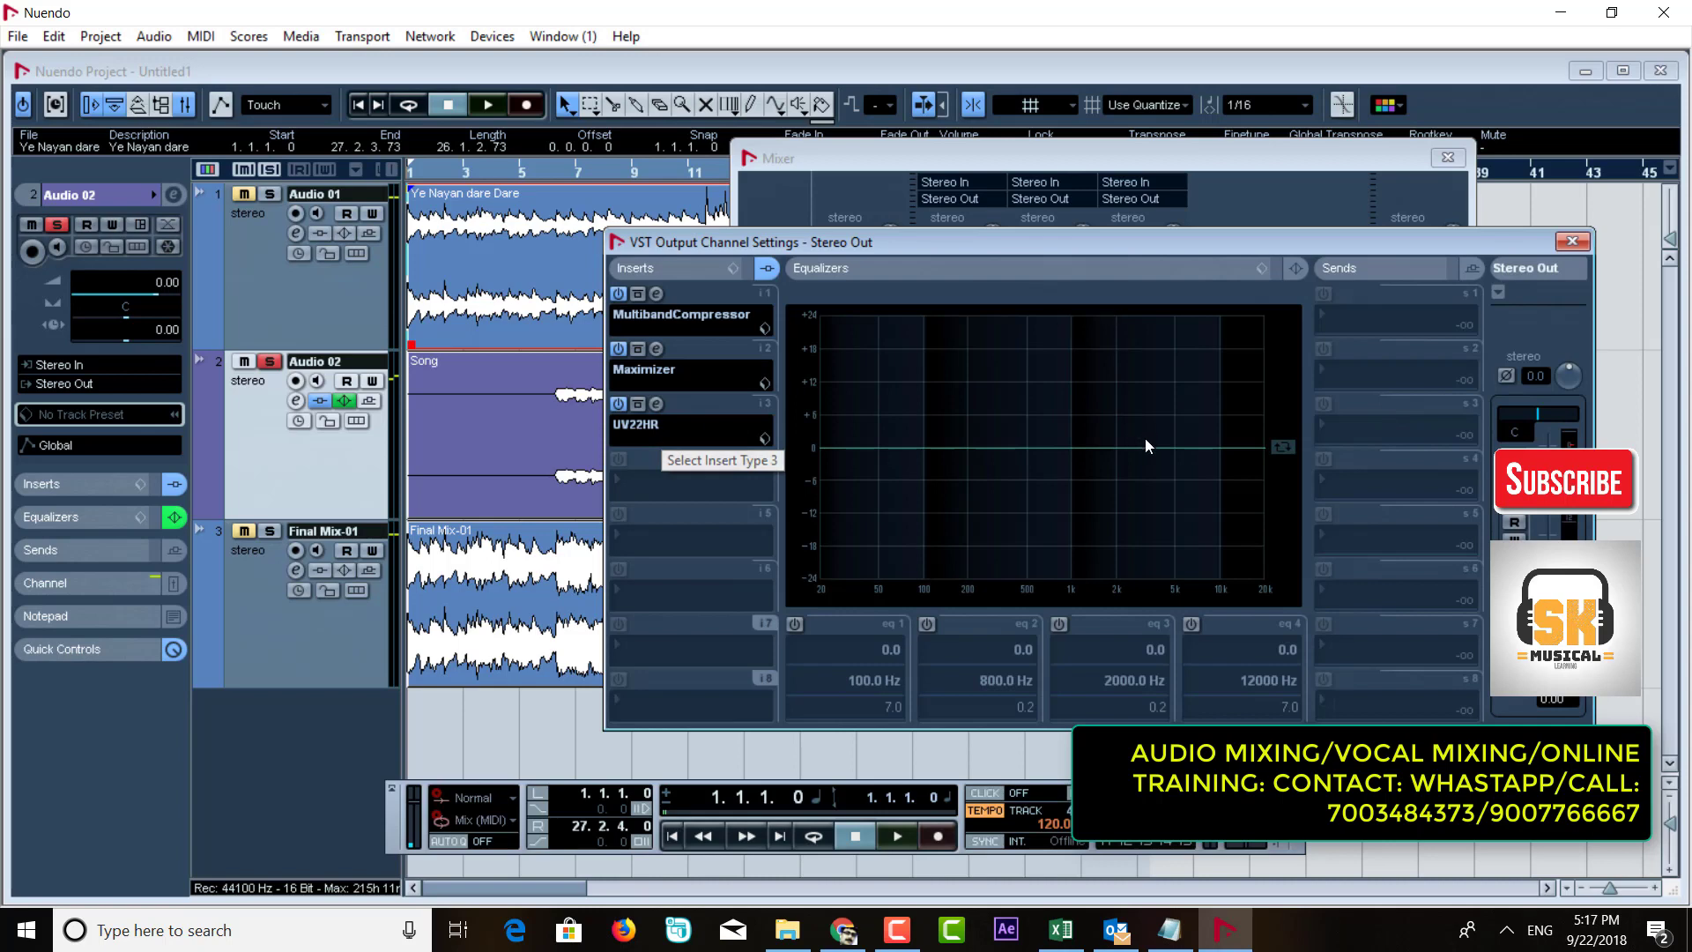
pyautogui.moveTo(1165, 443); pyautogui.dragTo(1204, 454)
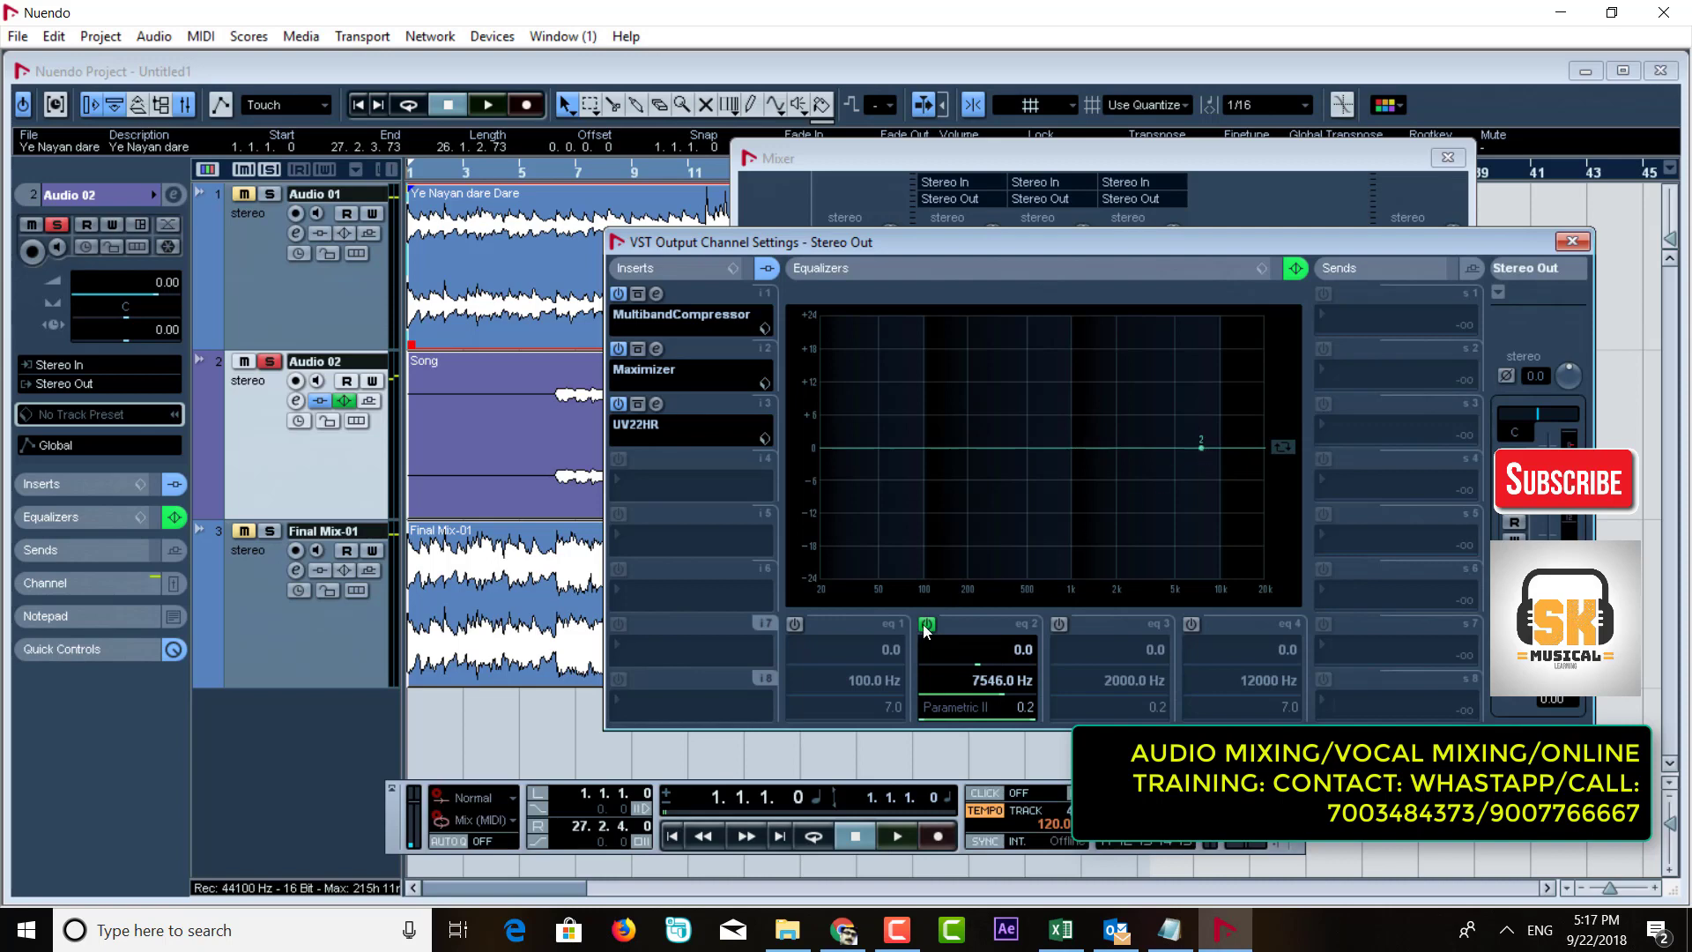
pyautogui.click(1573, 242)
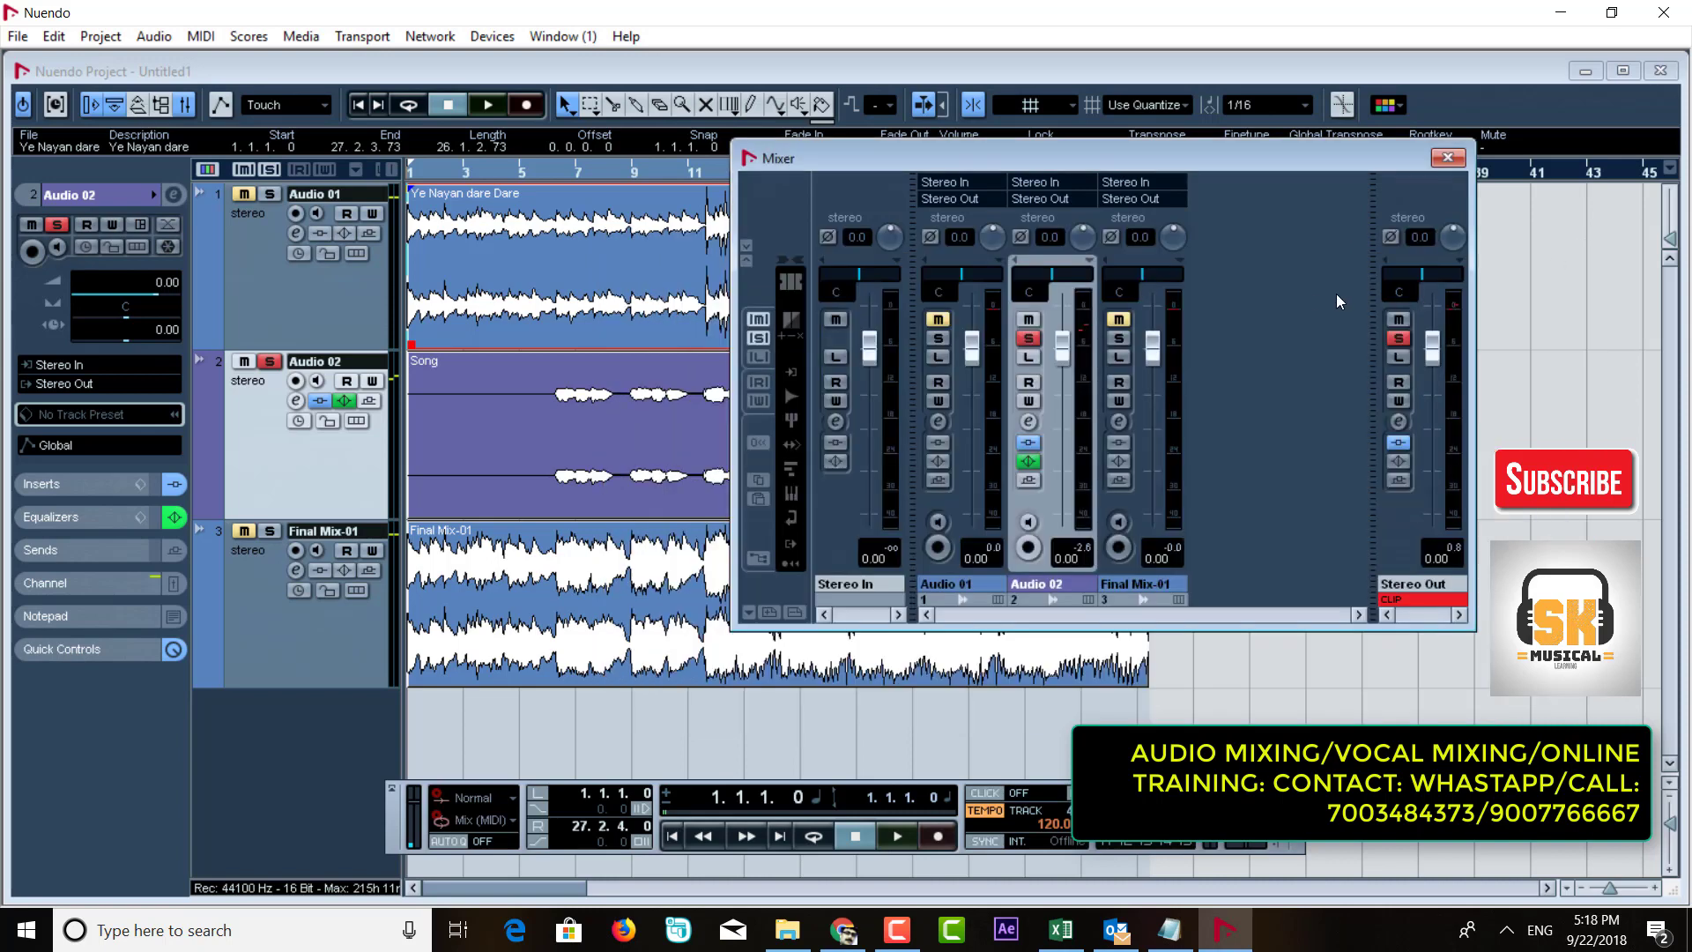
pyautogui.click(1448, 159)
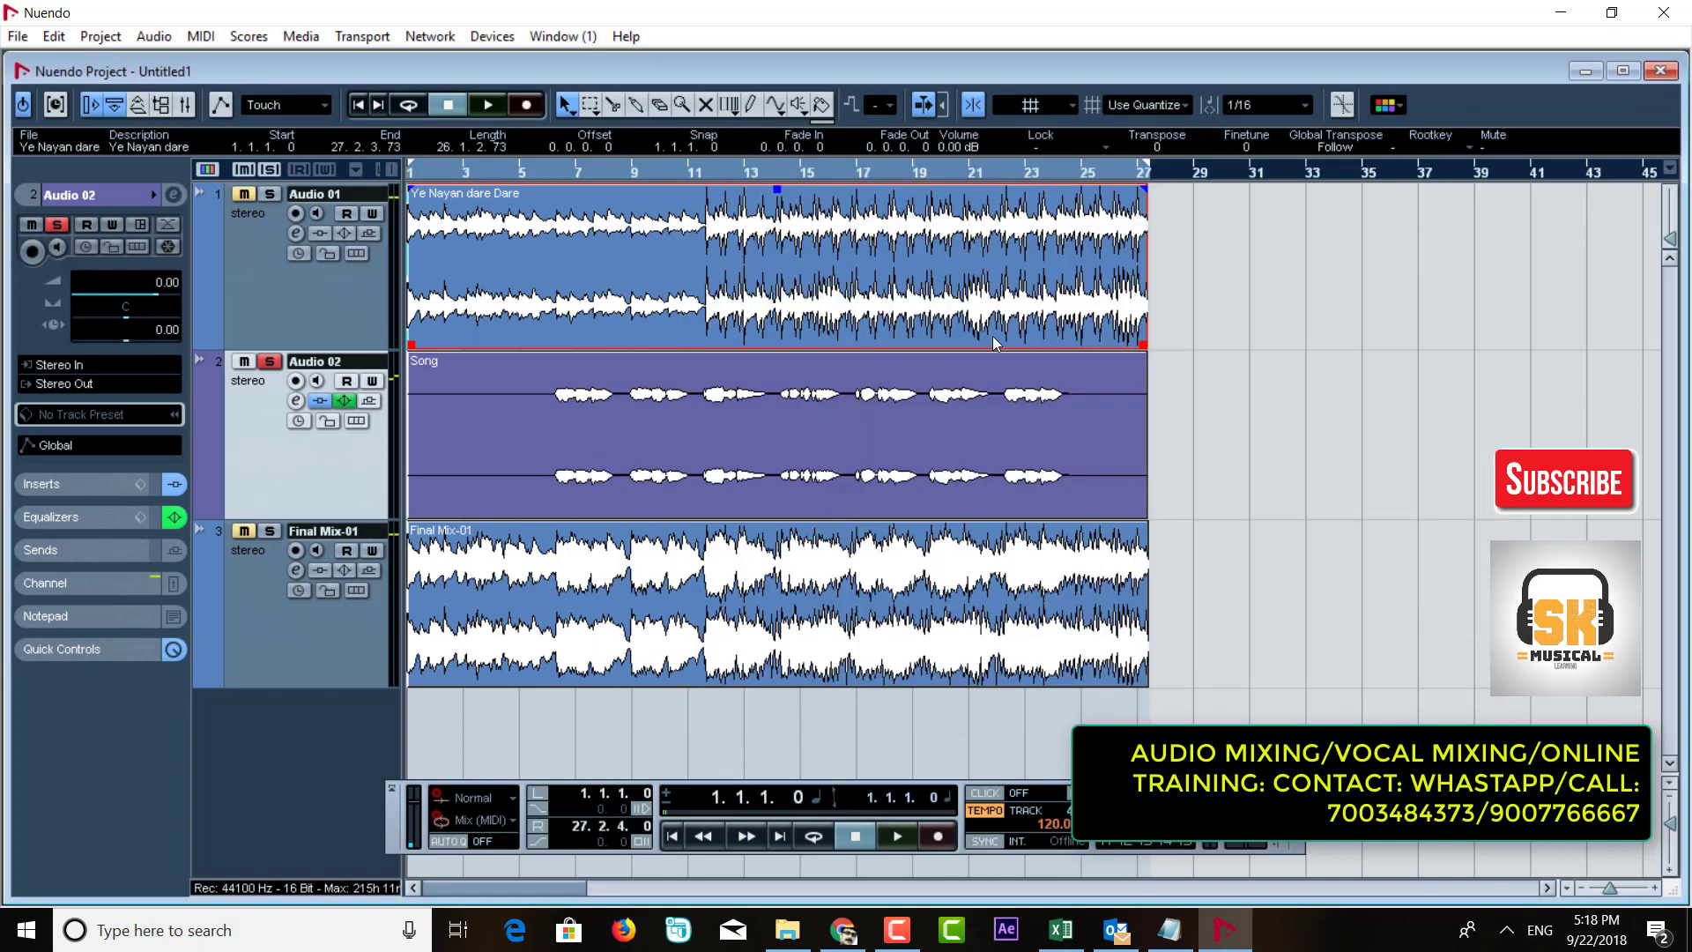
# Step: Select the Final Mix-01 event and its track
pyautogui.click(538, 643)
pyautogui.click(295, 660)
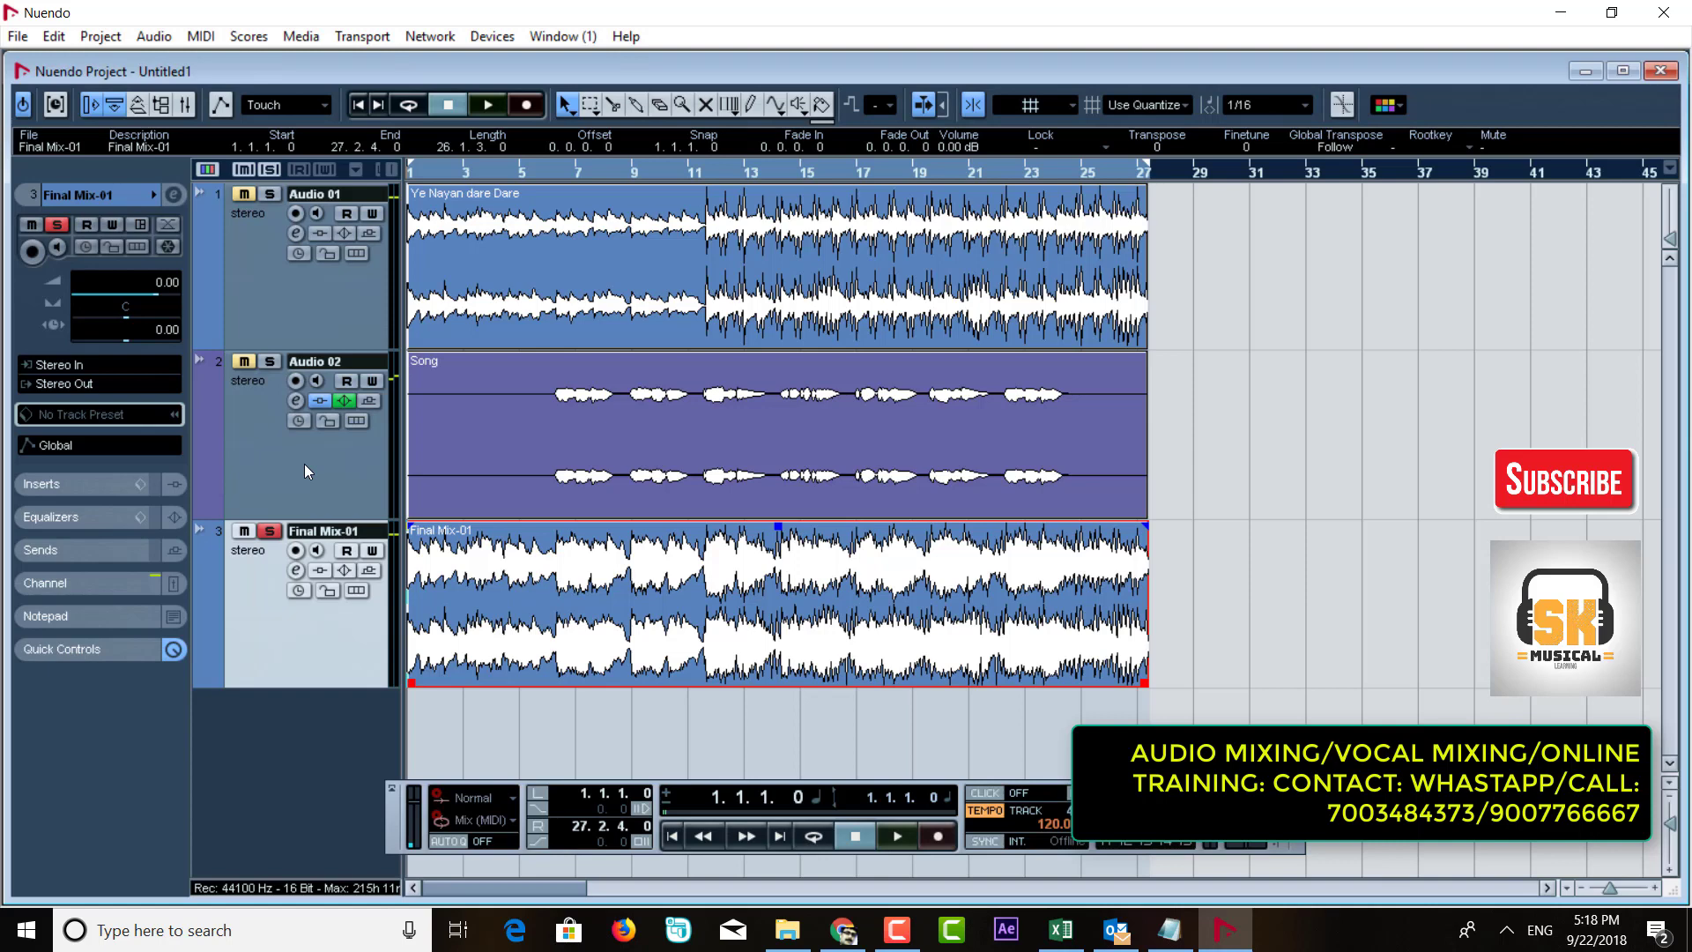
# Step: Select the Song event and the Audio 02 track, and raise the event's volume to 12.66 dB
pyautogui.click(615, 446)
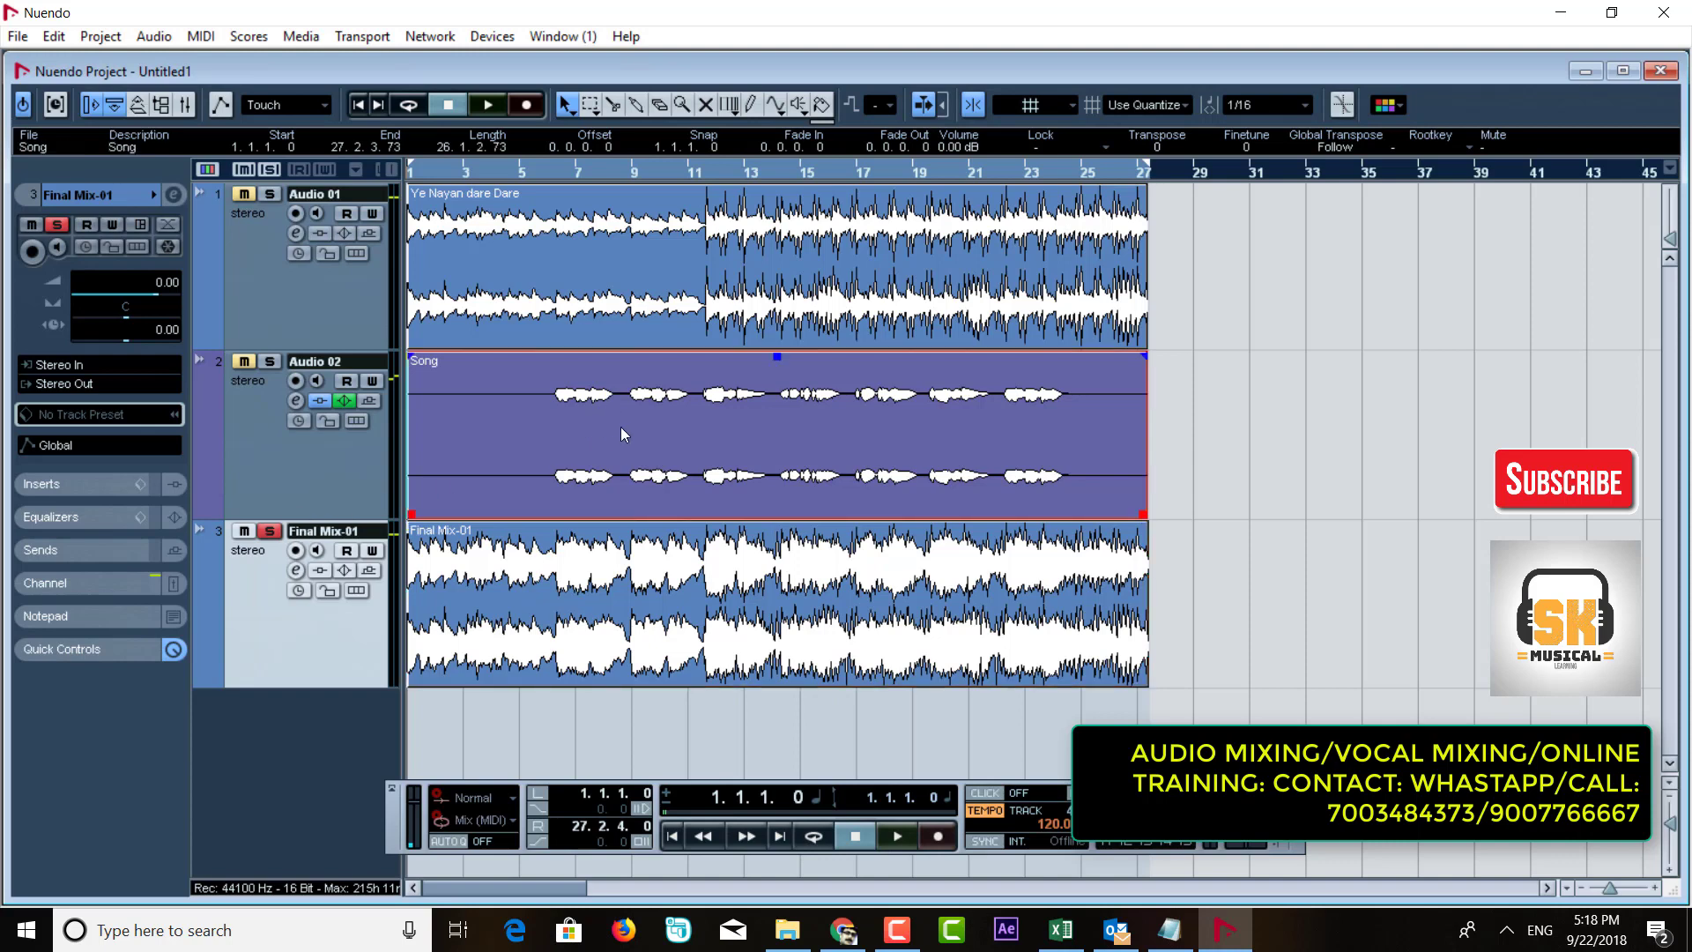
pyautogui.click(325, 496)
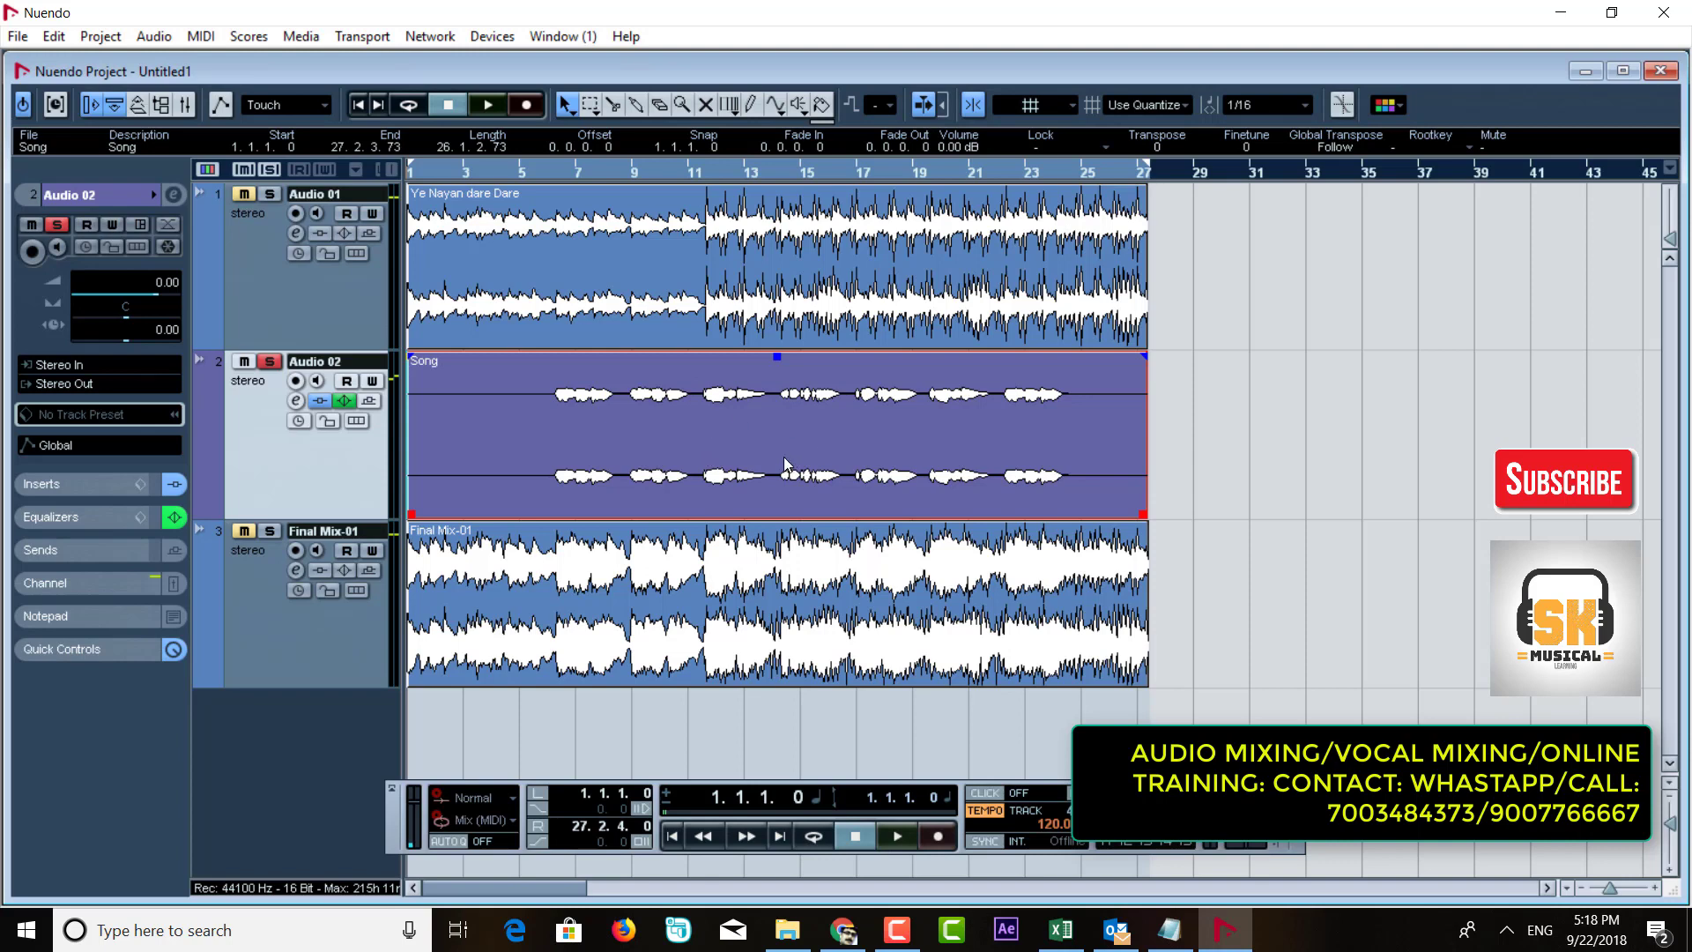
pyautogui.moveTo(776, 356); pyautogui.dragTo(781, 284)
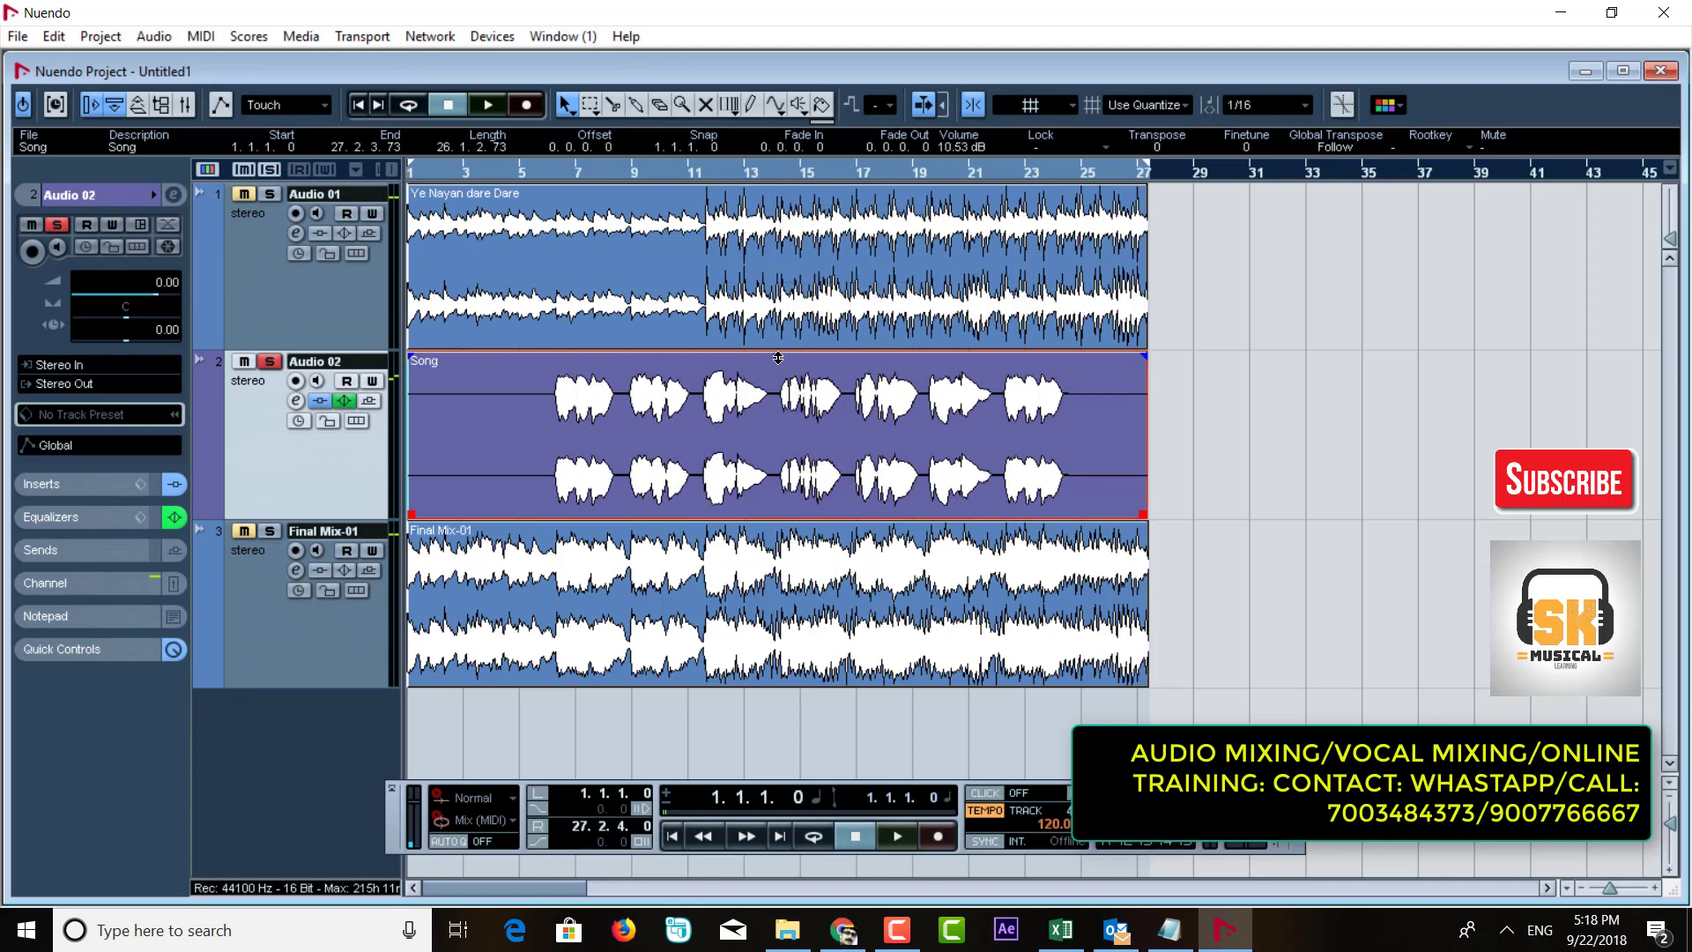
pyautogui.moveTo(776, 356); pyautogui.dragTo(771, 208)
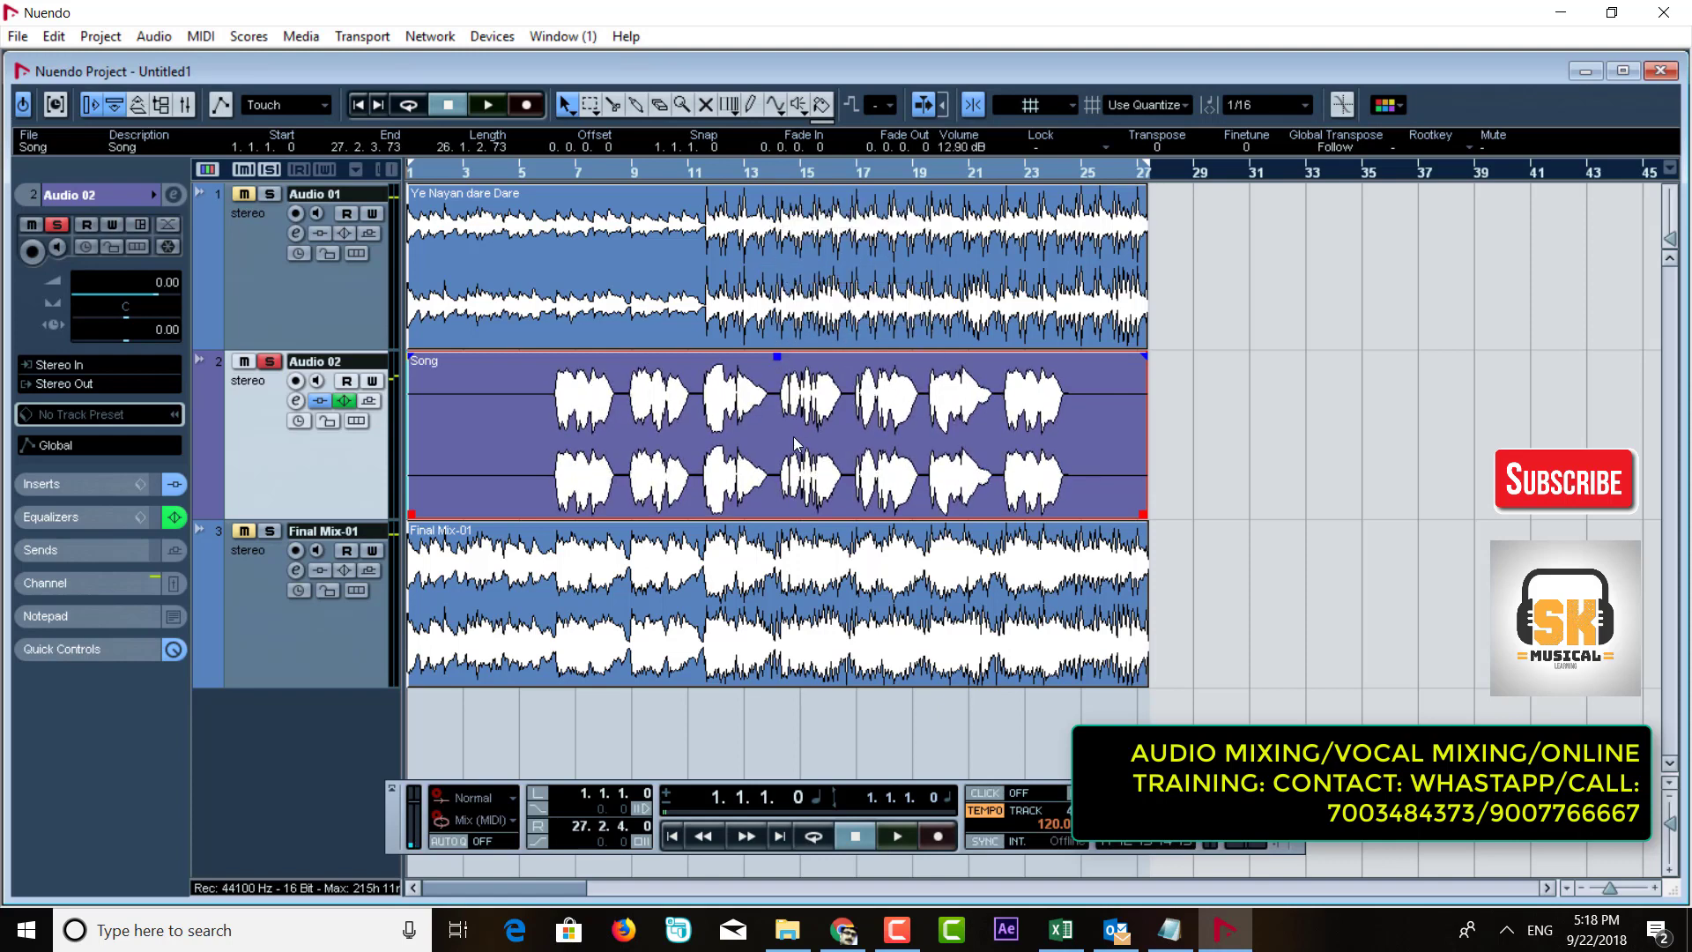
pyautogui.moveTo(780, 359); pyautogui.dragTo(779, 377)
# Step: Examine the Compressor insert's settings on Audio 02, and close the plug-in and channel settings
pyautogui.click(297, 402)
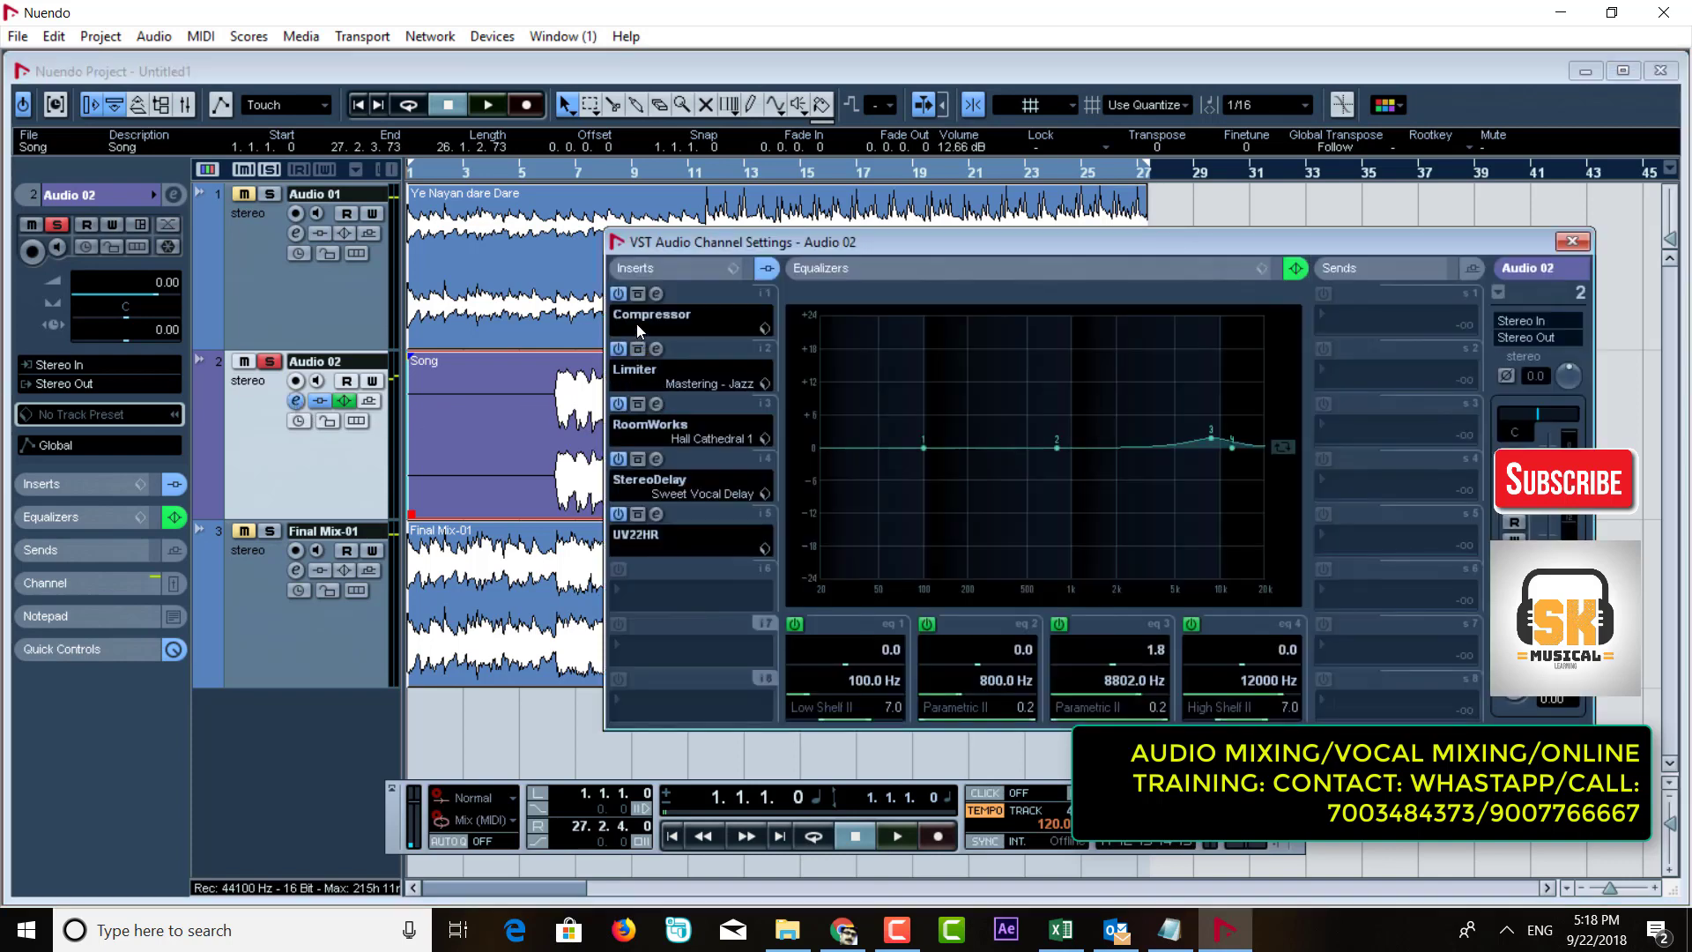
pyautogui.click(656, 296)
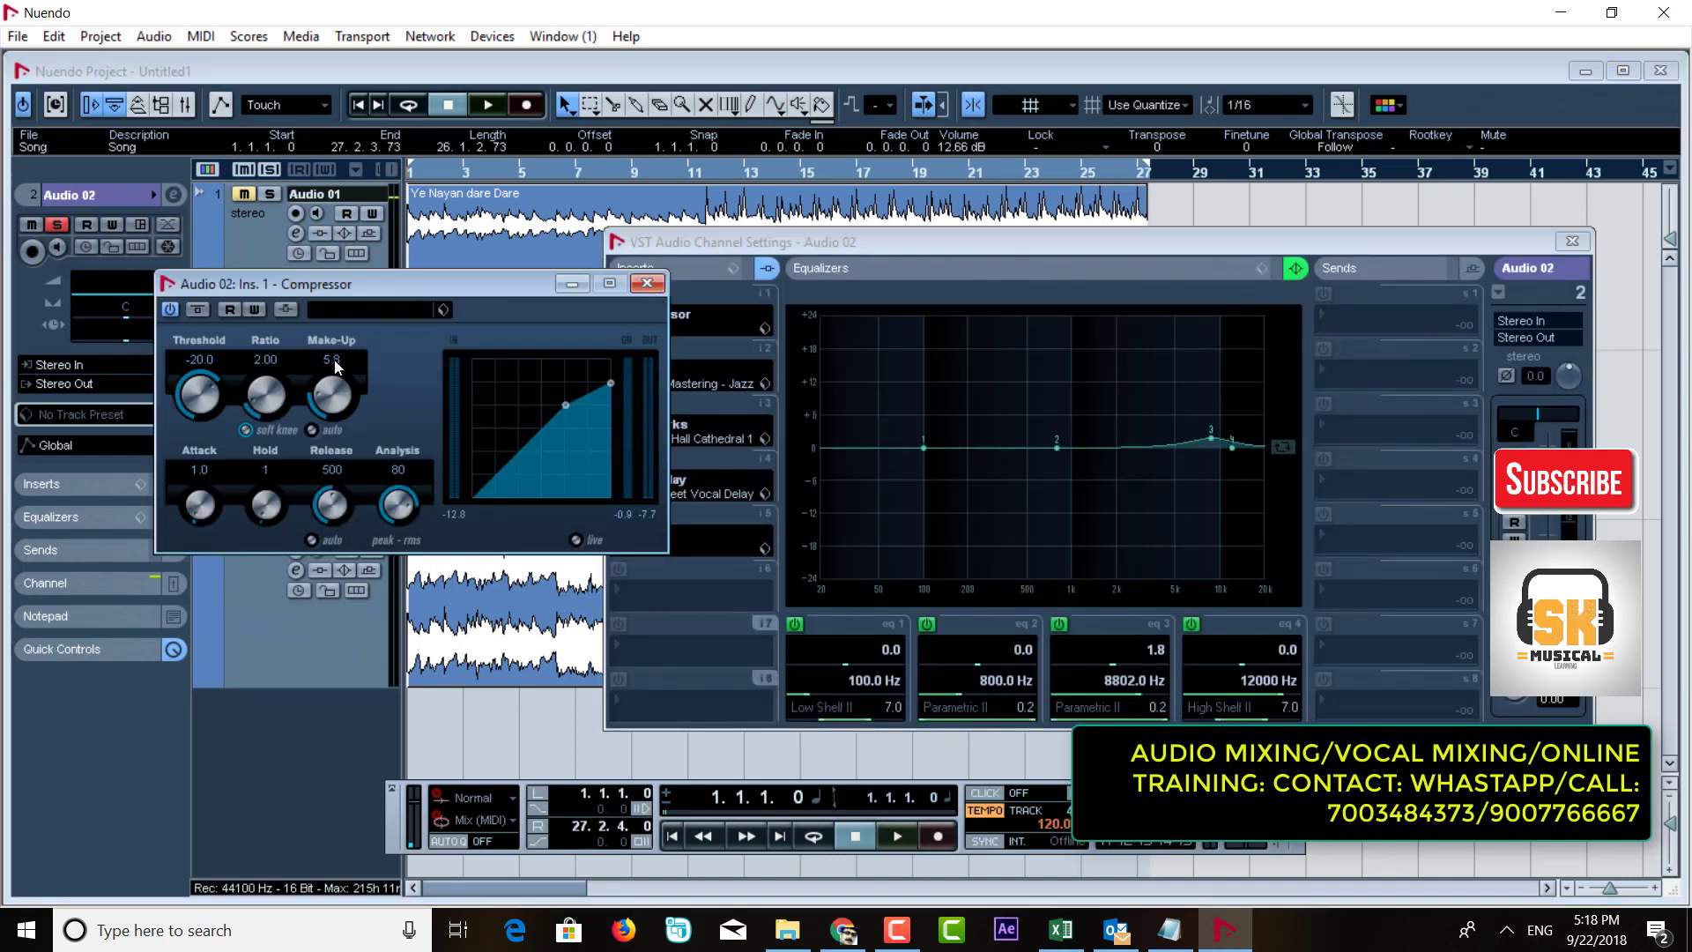
pyautogui.click(646, 284)
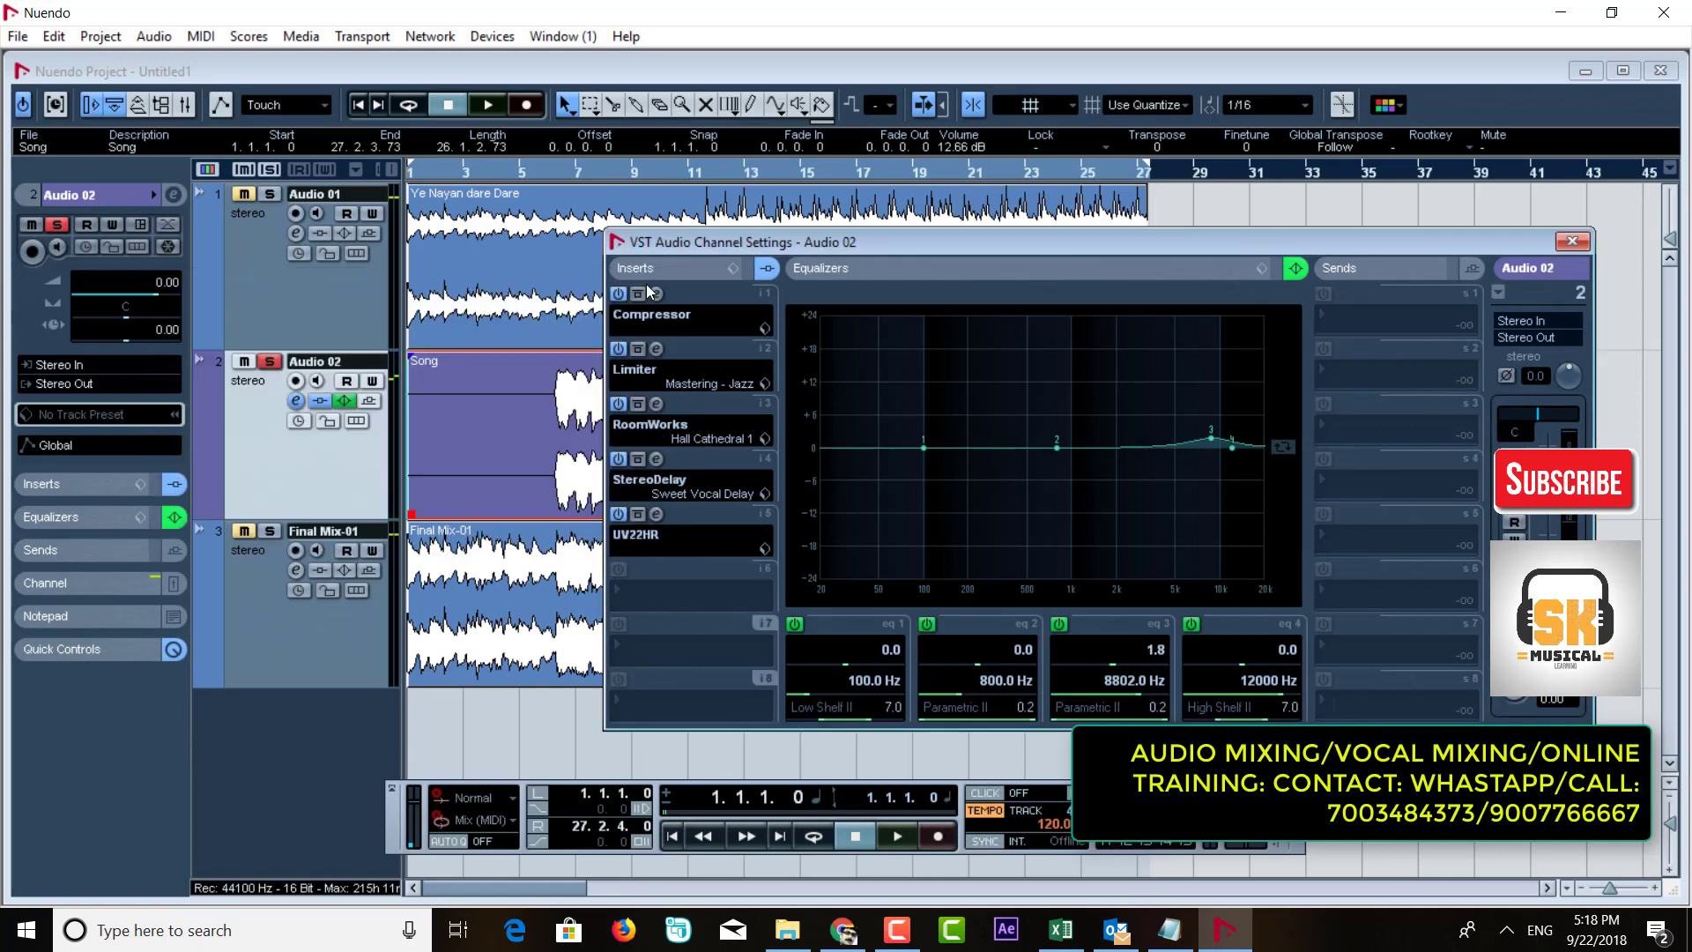
pyautogui.click(1573, 242)
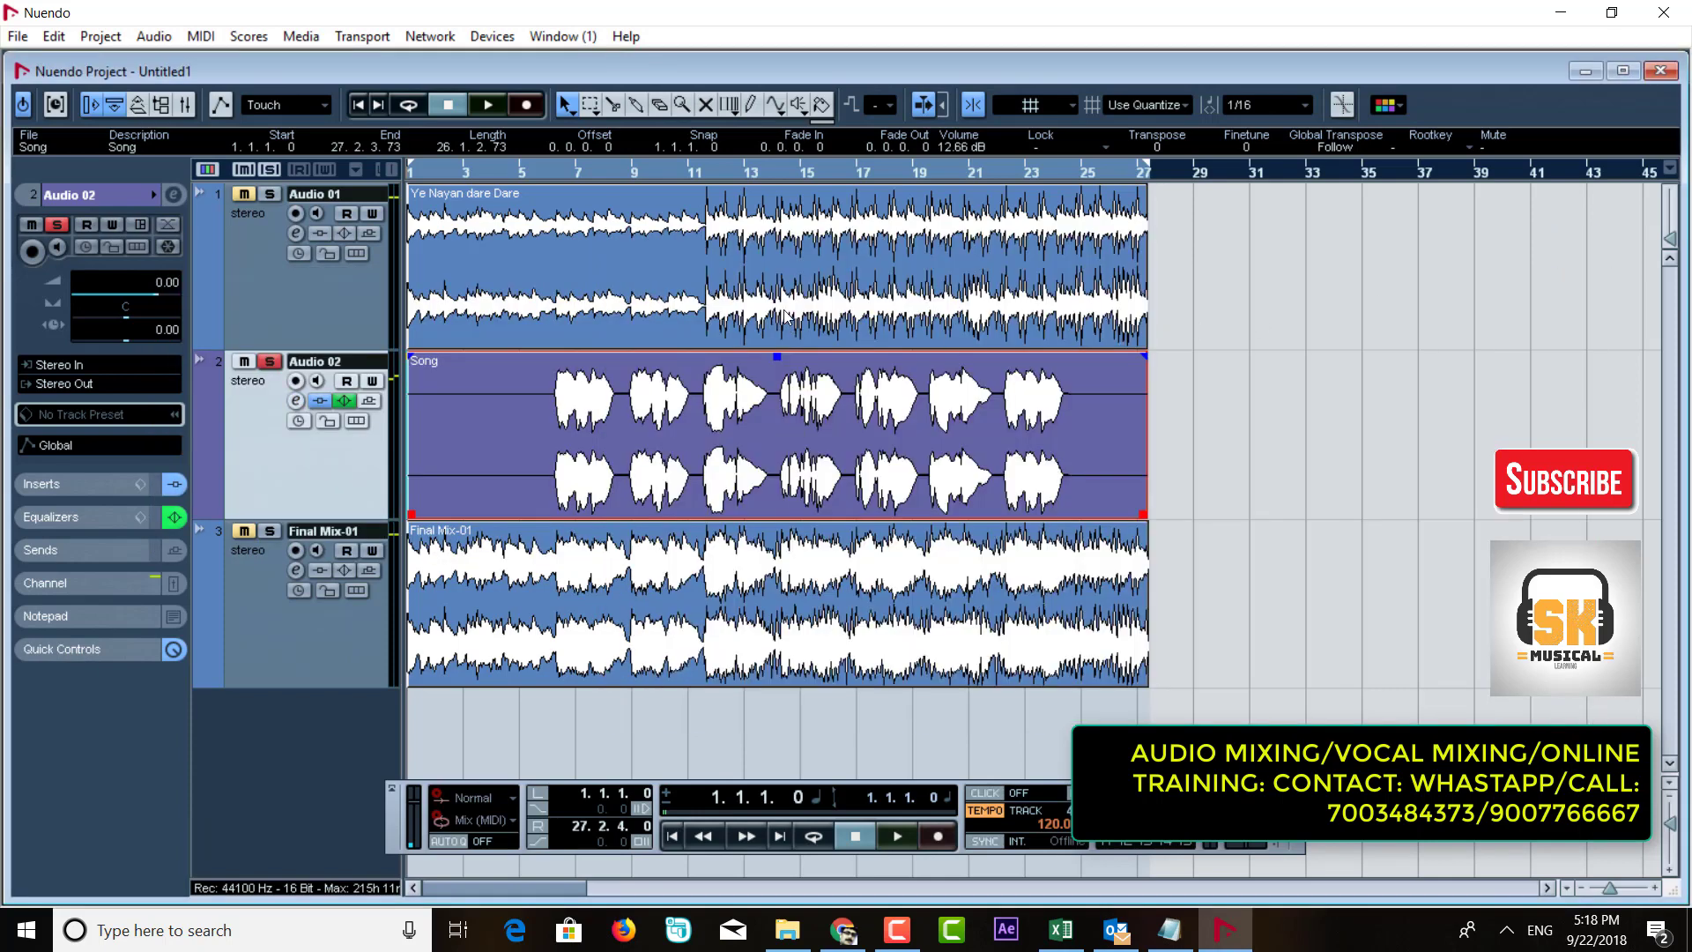